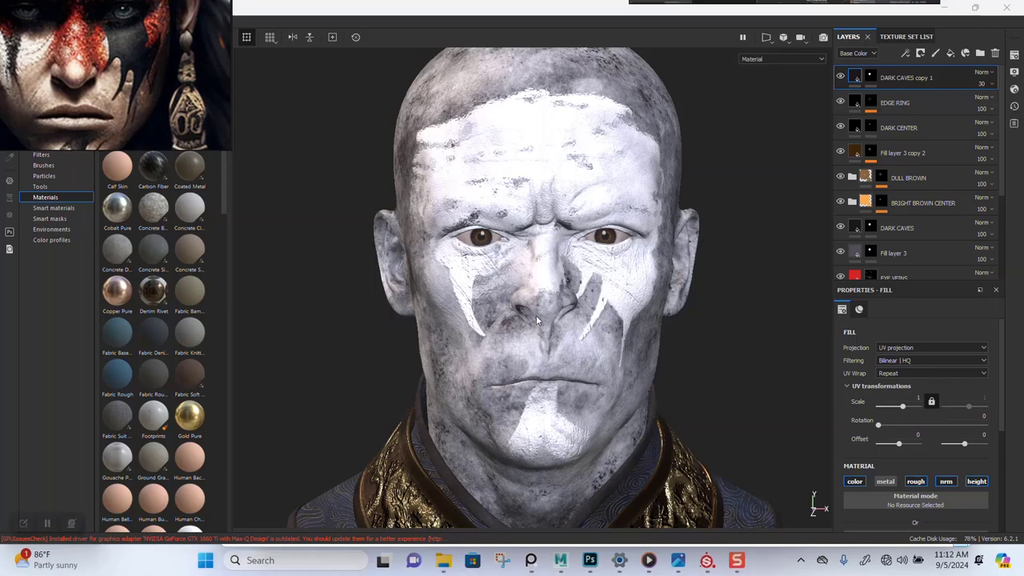
Examine the white-painted face around the eyes and the layer stack of the eye texture set.
left_click_drag(514, 348, 574, 305, "alt")
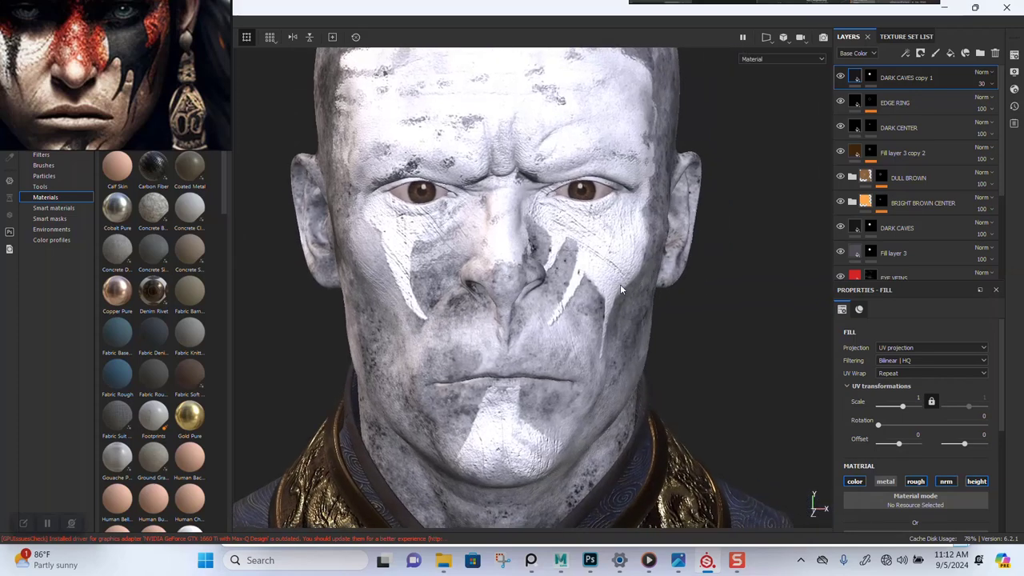
right_click_drag(620, 284, 586, 311, "alt")
middle_click_drag(586, 311, 608, 409, "alt")
right_click_drag(608, 410, 602, 354, "alt")
left_click_drag(602, 354, 615, 354, "alt")
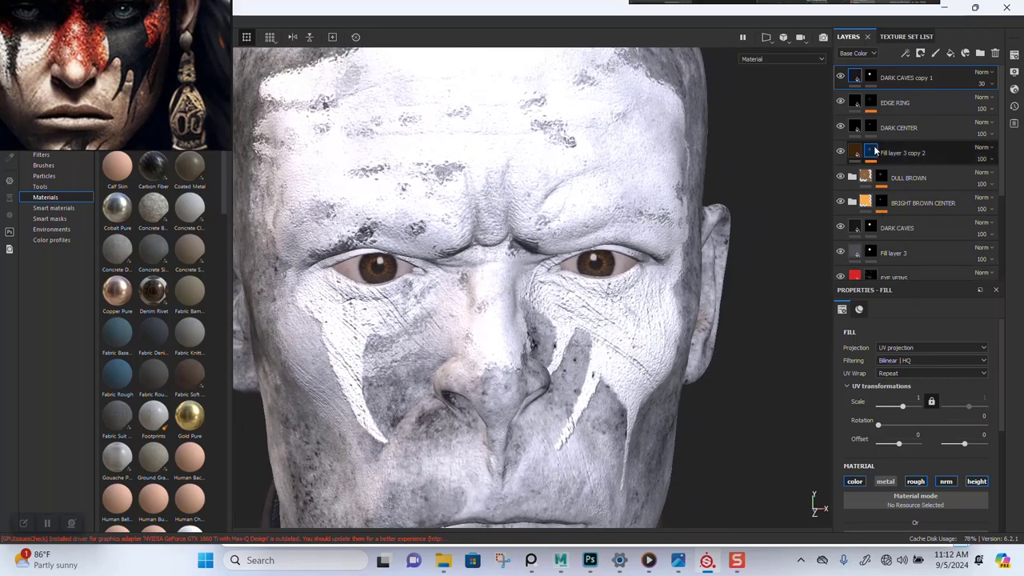
scroll(874, 160, "down", 3)
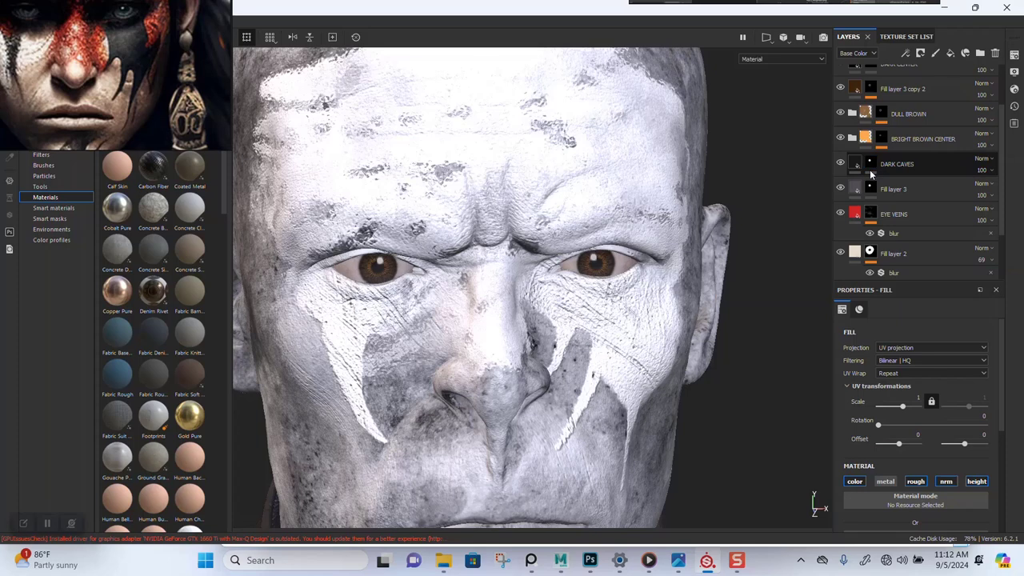
scroll(871, 176, "down", 2)
scroll(871, 176, "up", 5)
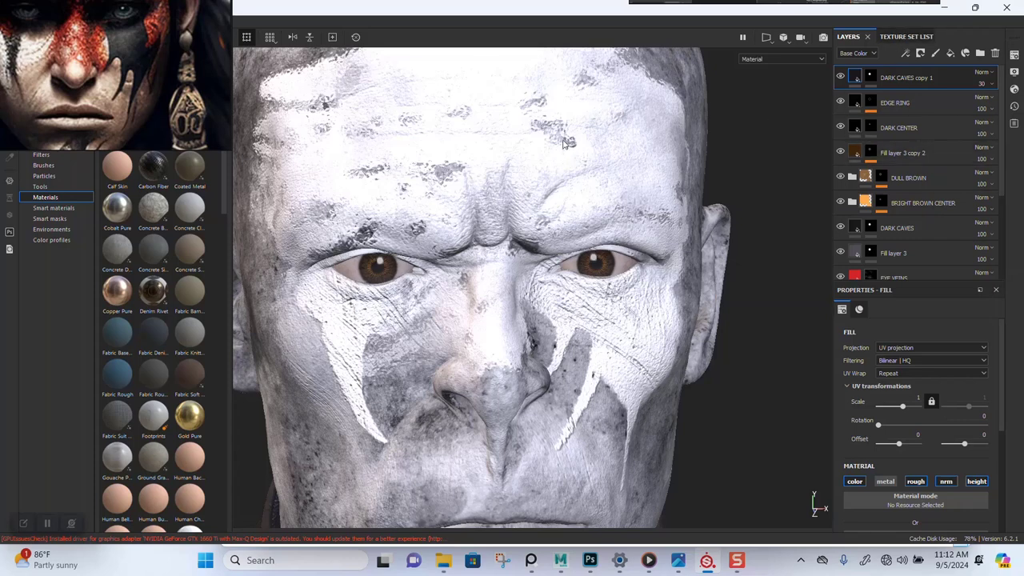
In the face's texture set, leave only the FACE STAIN PAINT folder and Folder 2 visible.
right_click(594, 146, "ctrl+alt")
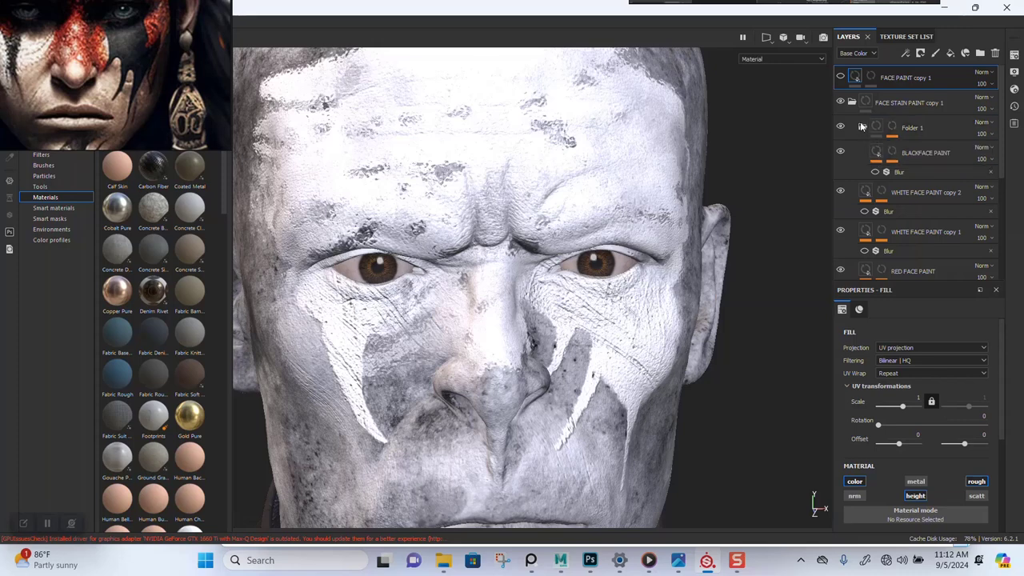
left_click(852, 101)
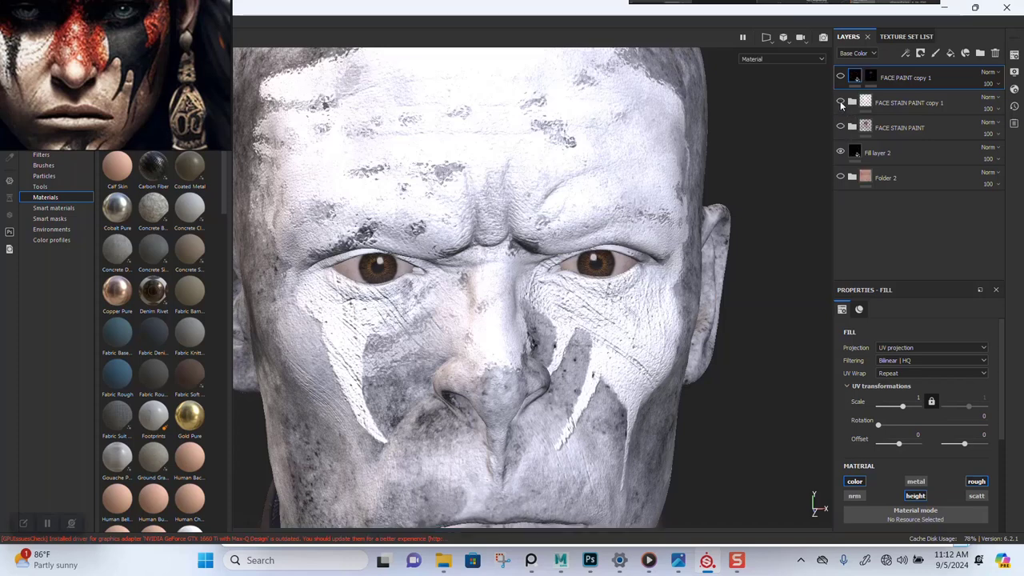
left_click(841, 102)
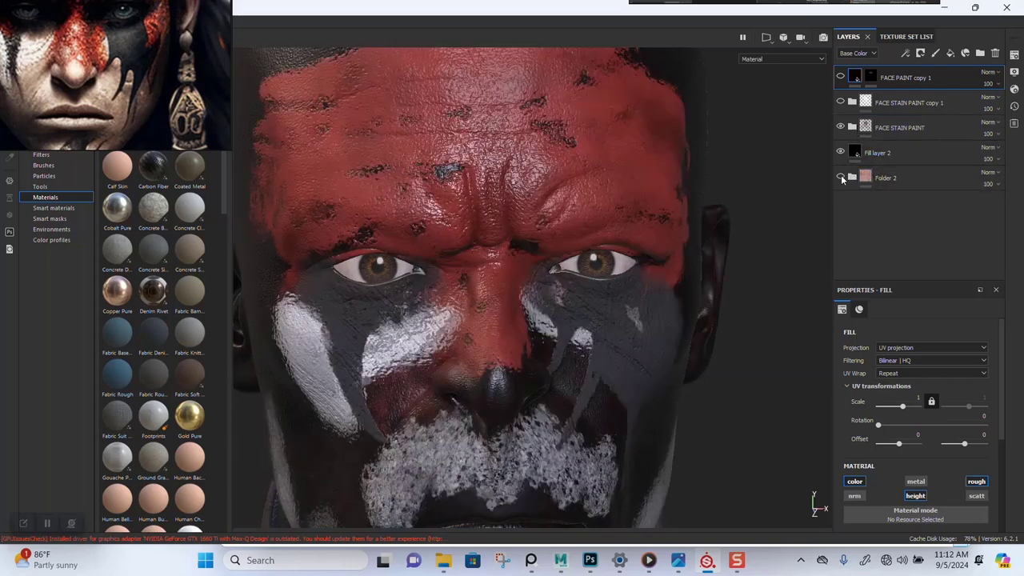
left_click(841, 178)
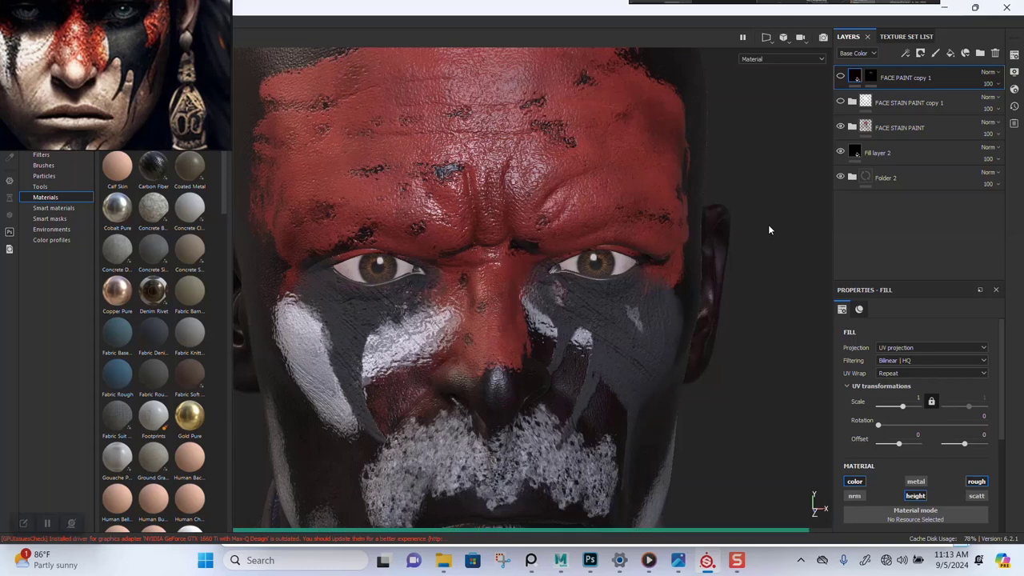
left_click(840, 152)
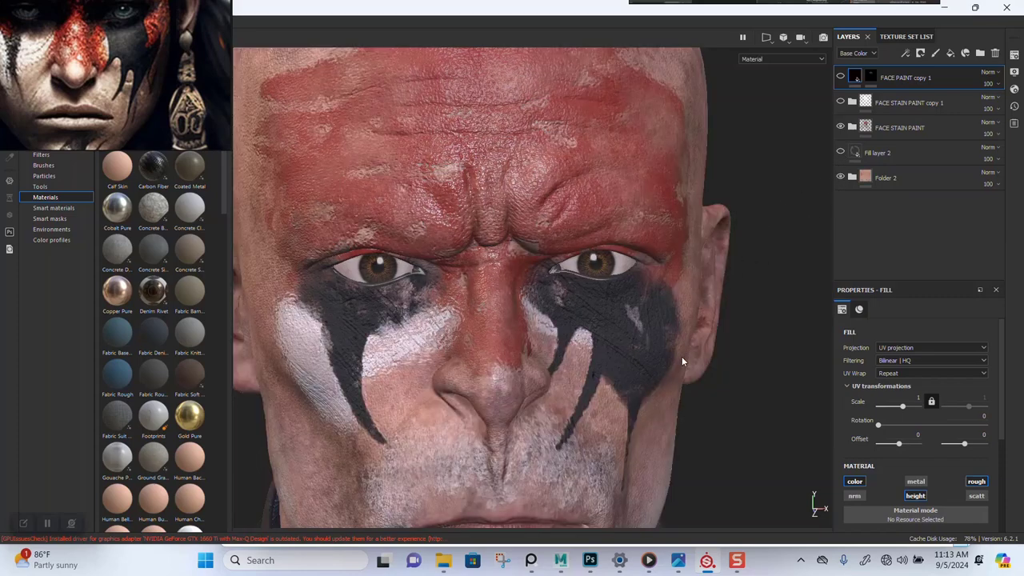
Examine the red, black and white face paint on the forehead, cheeks, nose and chin, up close and from different angles.
right_click_drag(682, 356, 535, 205, "alt")
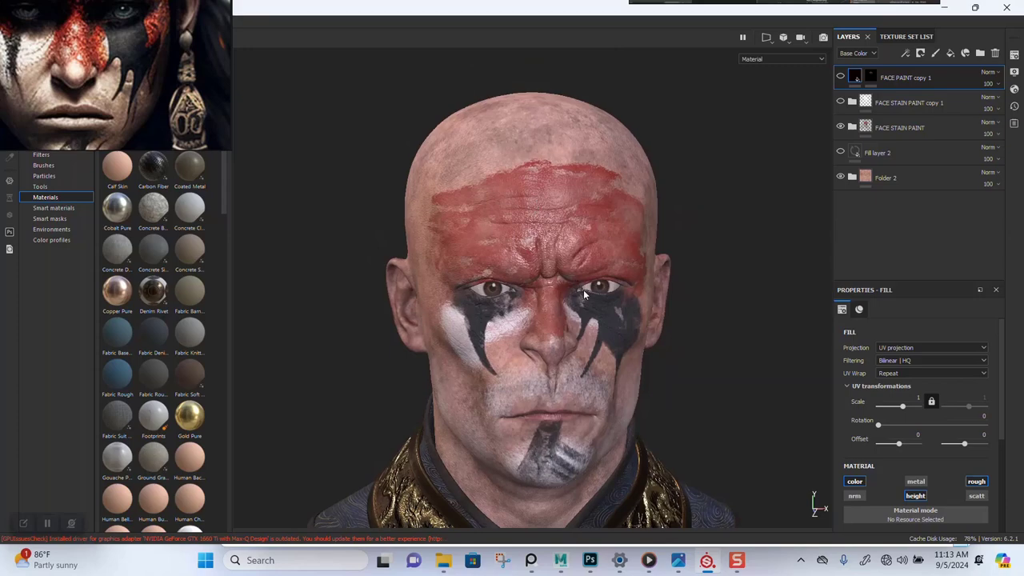
left_click_drag(582, 290, 560, 268, "alt")
right_click_drag(561, 268, 610, 362, "alt")
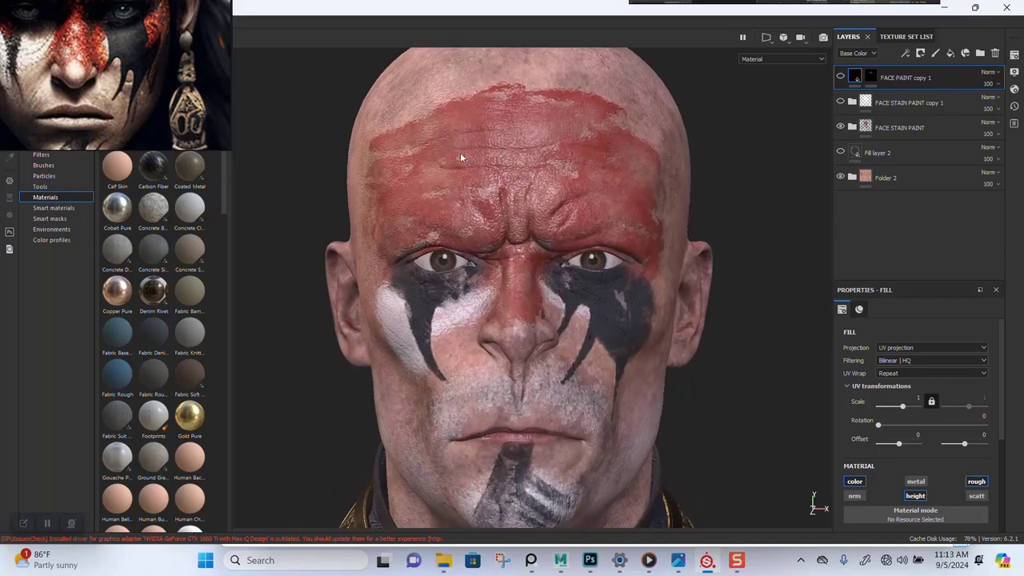
left_click_drag(616, 360, 588, 284, "alt")
right_click_drag(589, 284, 612, 324, "alt")
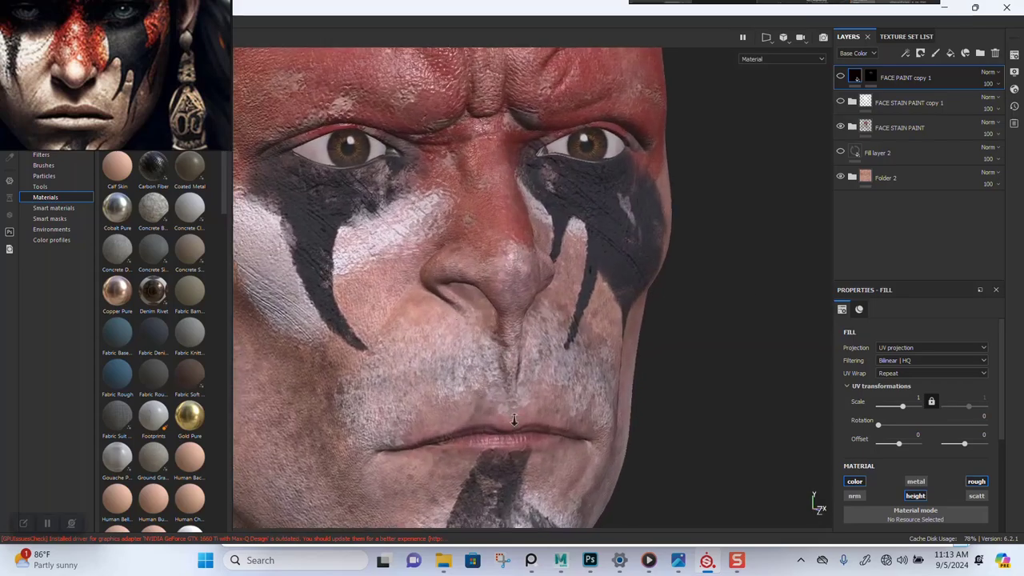
middle_click_drag(456, 280, 643, 303, "alt")
right_click_drag(643, 304, 578, 496, "alt")
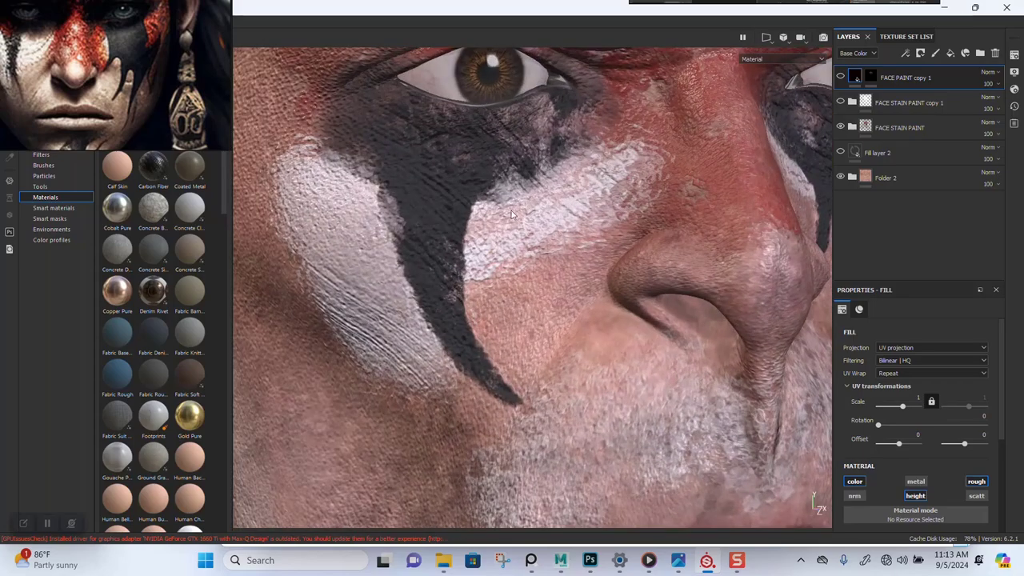
scroll(634, 311, "down", 5)
left_click_drag(611, 290, 549, 287, "alt")
middle_click_drag(548, 286, 508, 275, "alt")
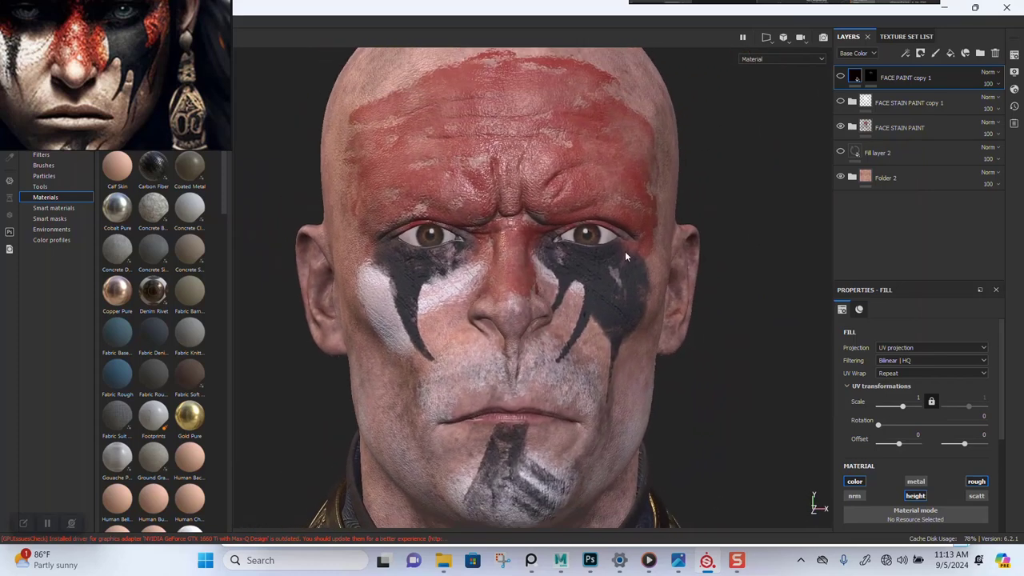
Delete the hidden Fill layer 2 and the FACE STAIN PAINT copy 1 folder.
left_click(881, 152)
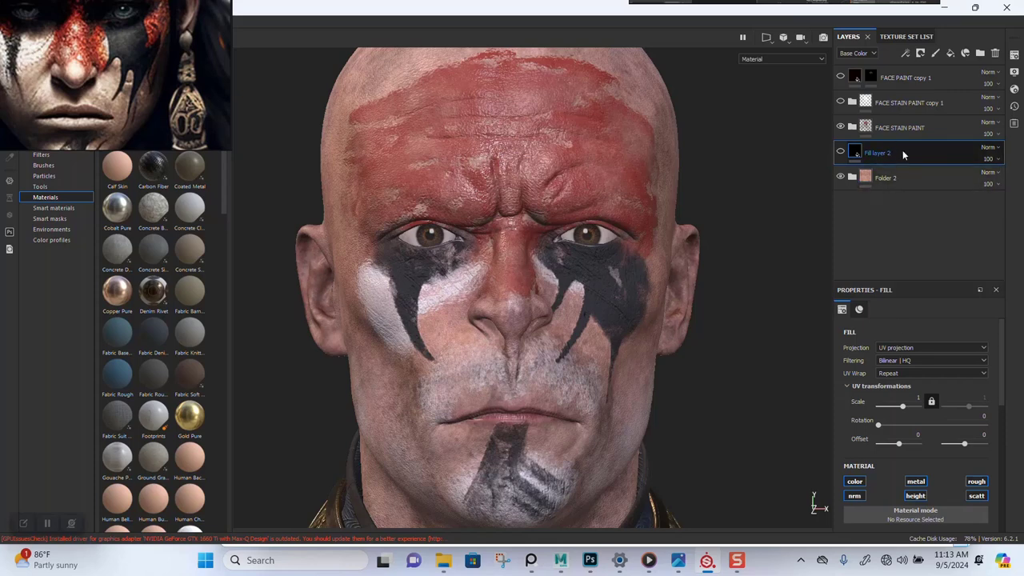
key("Delete")
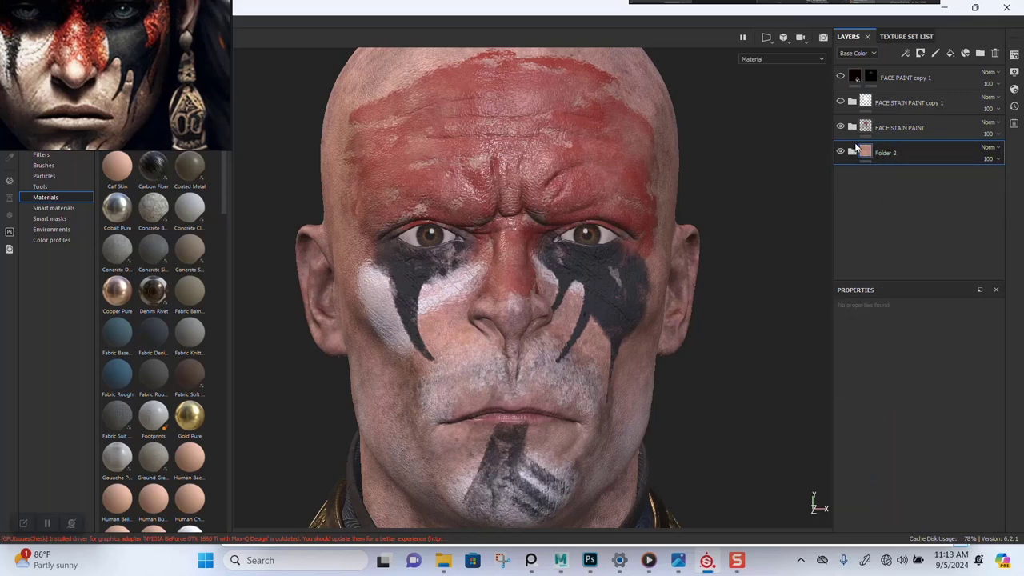
left_click(897, 102)
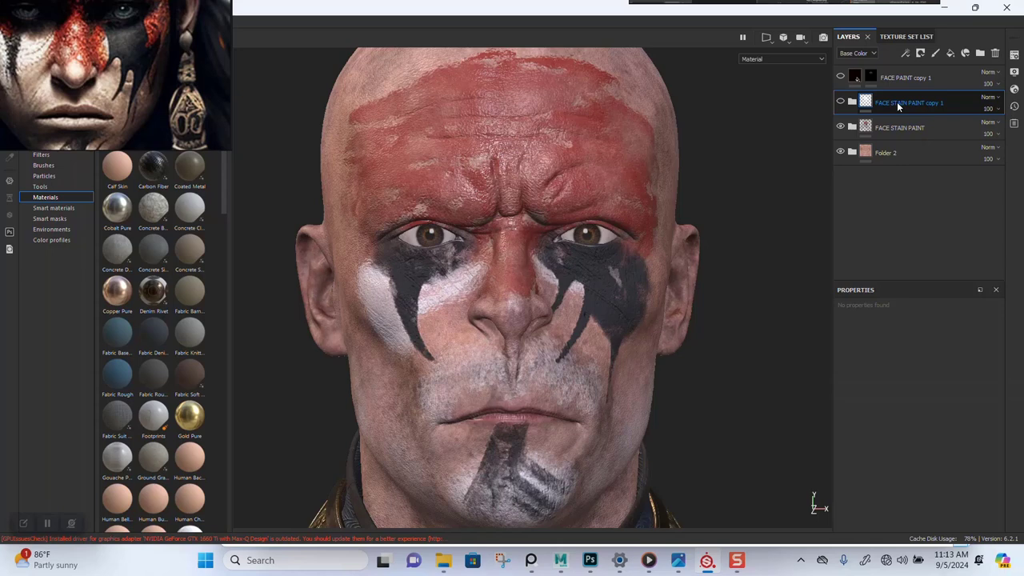
key("Delete")
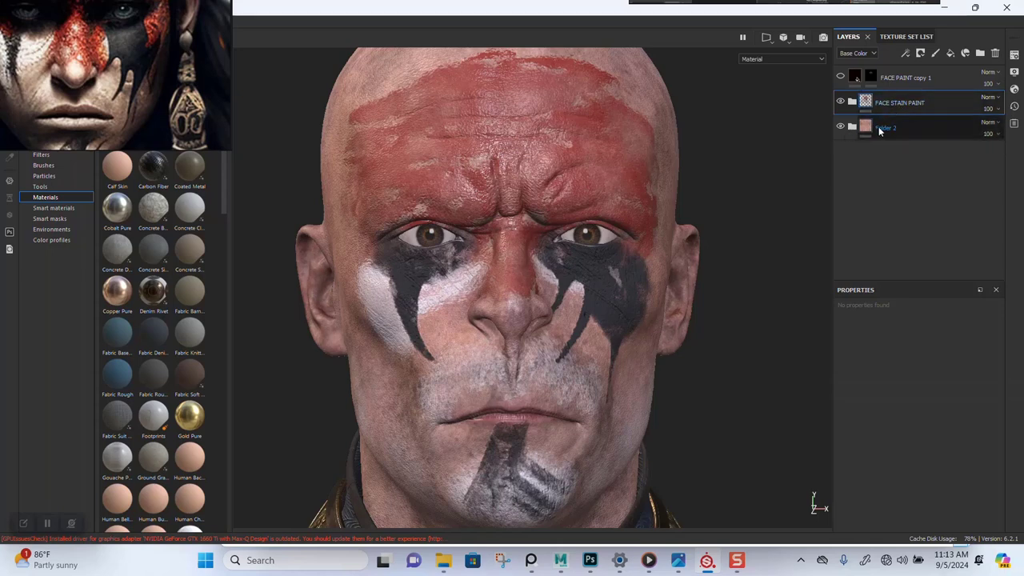
Add a fill layer directly above Folder 2 and set its base color to black.
left_click(884, 130)
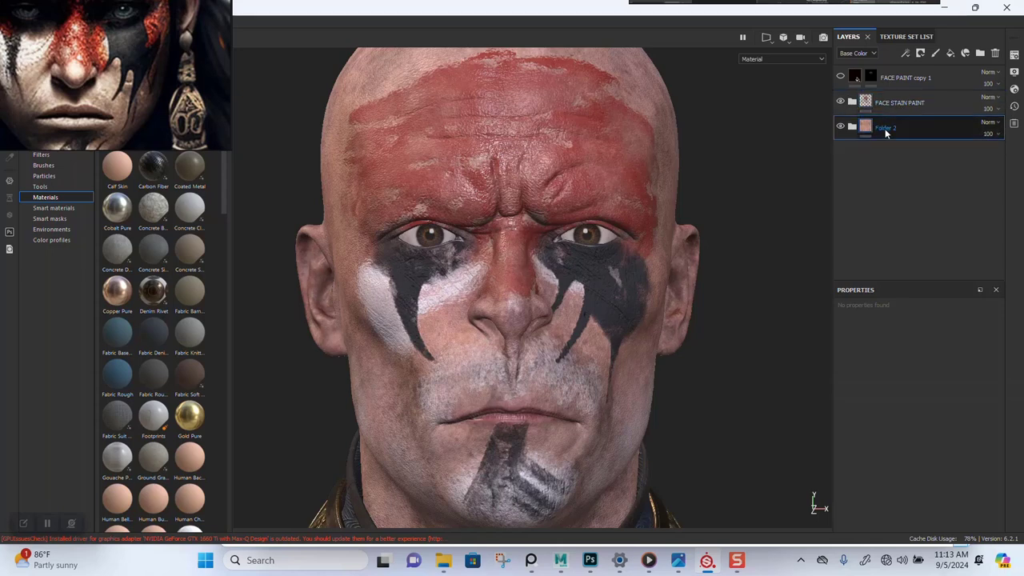
left_click(952, 53)
scroll(880, 489, "down", 3)
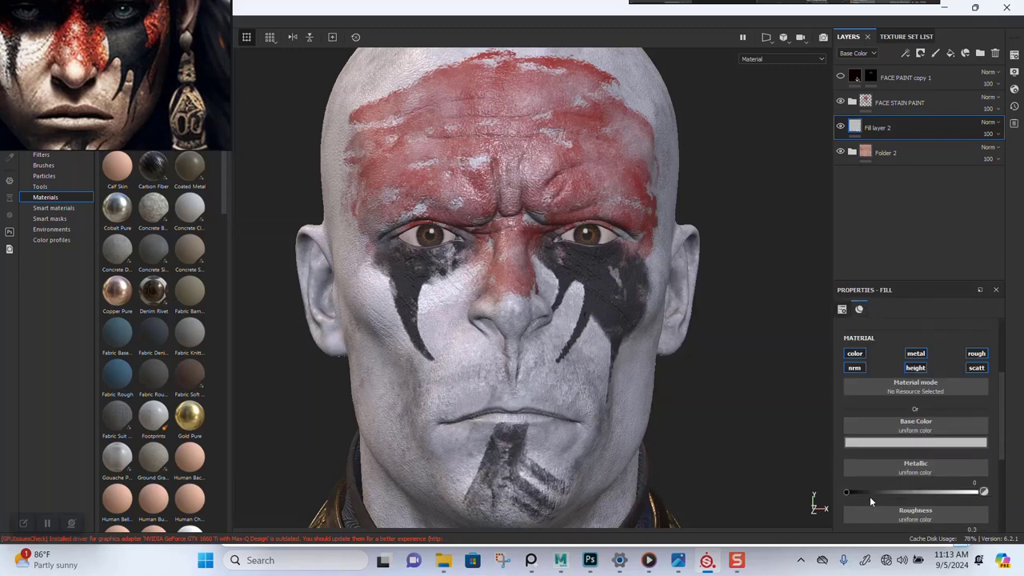
left_click(871, 445)
left_click_drag(898, 508, 892, 552)
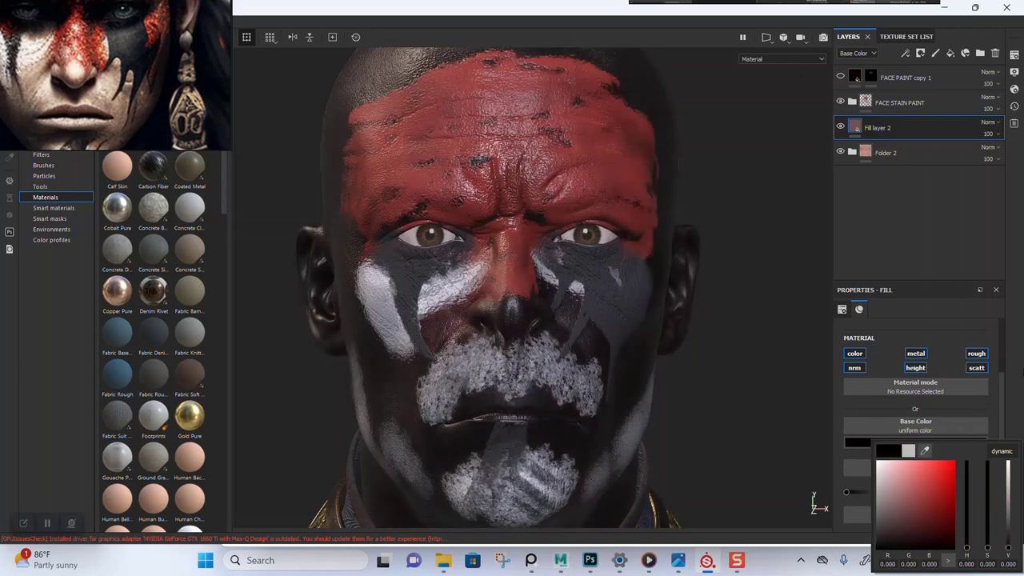
left_click(878, 248)
Hide Folder 2 and rename it SKIN PAINT GROUP.
double_click(889, 152)
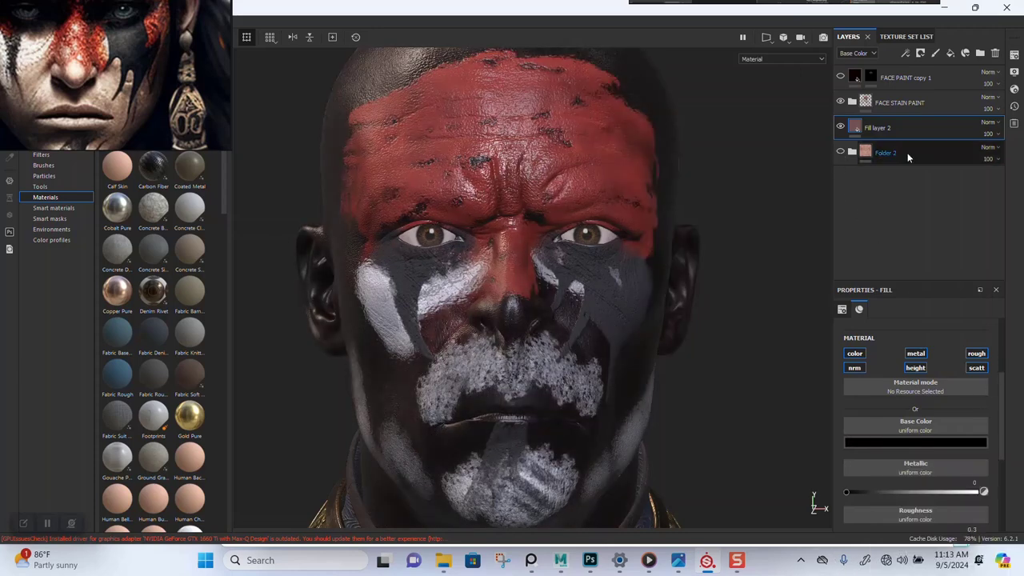
type("s")
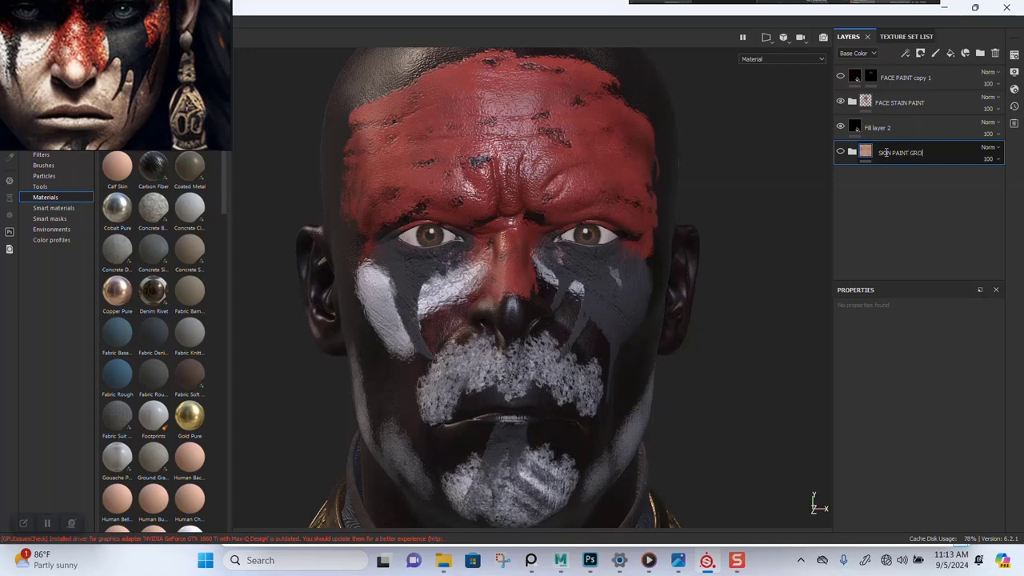
key("Return")
Duplicate the FACE STAIN PAINT folder and hide the original.
left_click(885, 128)
left_click(905, 105)
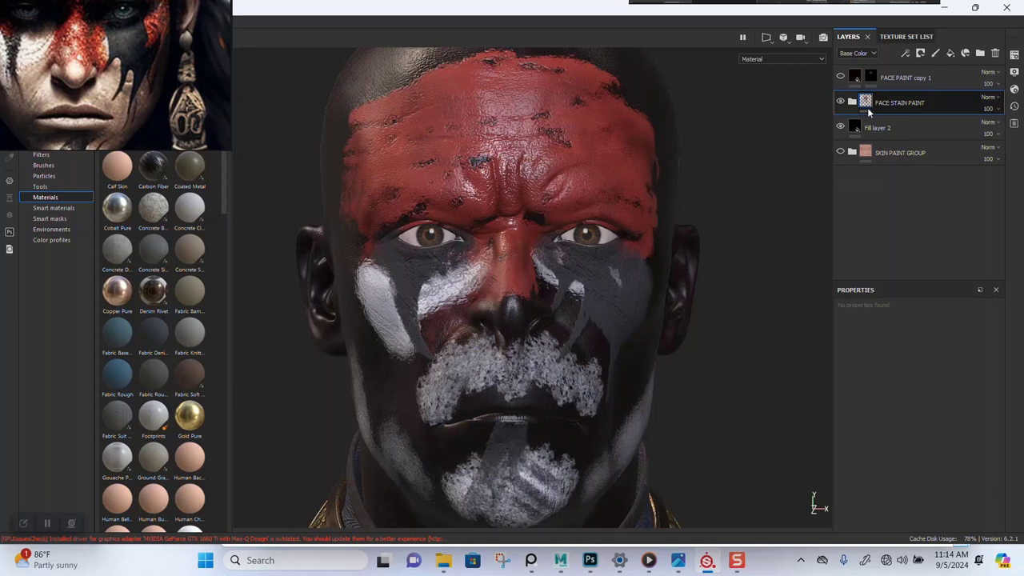
key("ctrl+d")
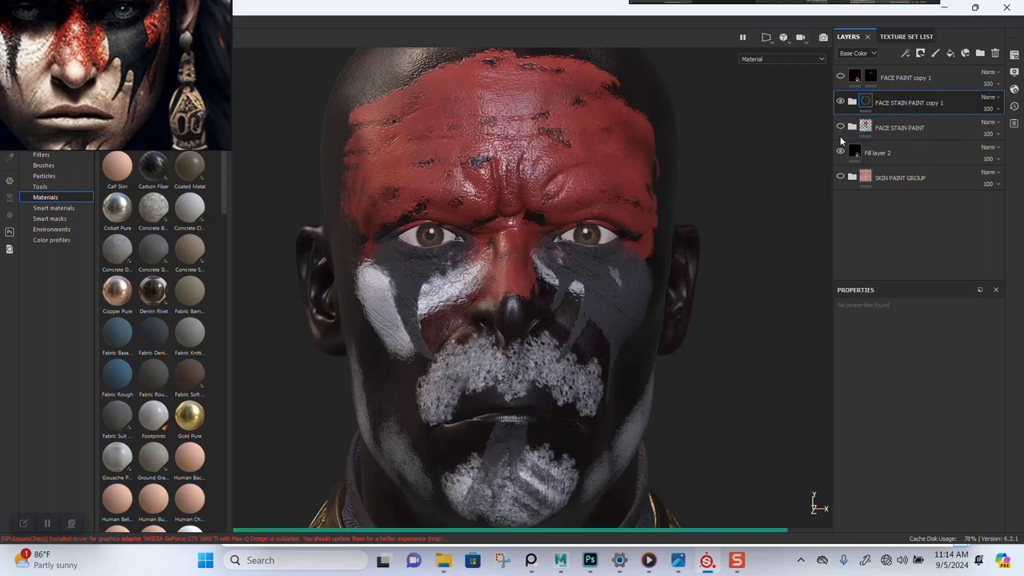
Expand the FACE STAIN PAINT copy 1 folder, review its layers and select the BLACKFACE PAINT layer.
left_click(853, 102)
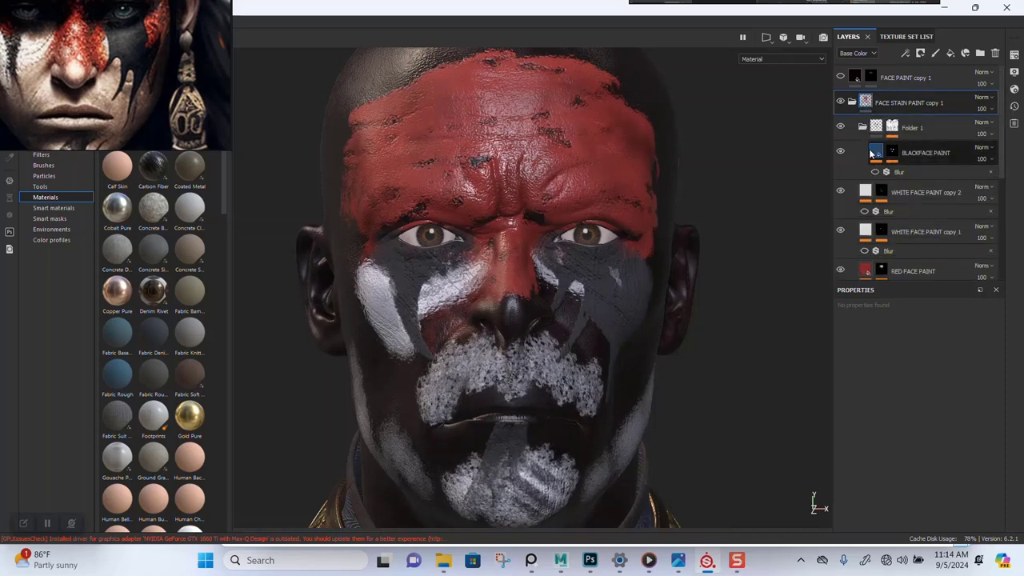
scroll(870, 212, "down", 2)
scroll(869, 211, "down", 4)
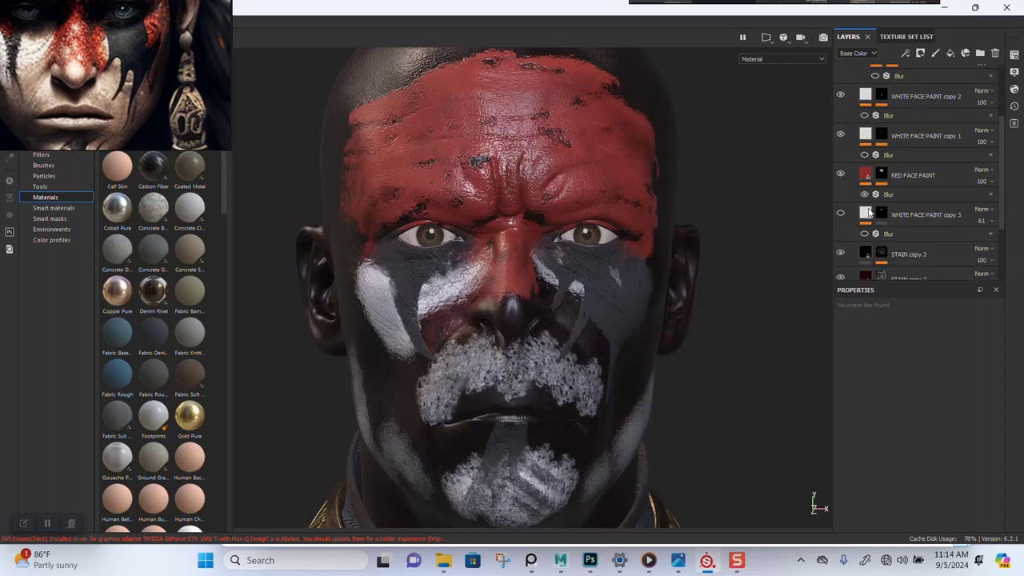
scroll(868, 207, "up", 6)
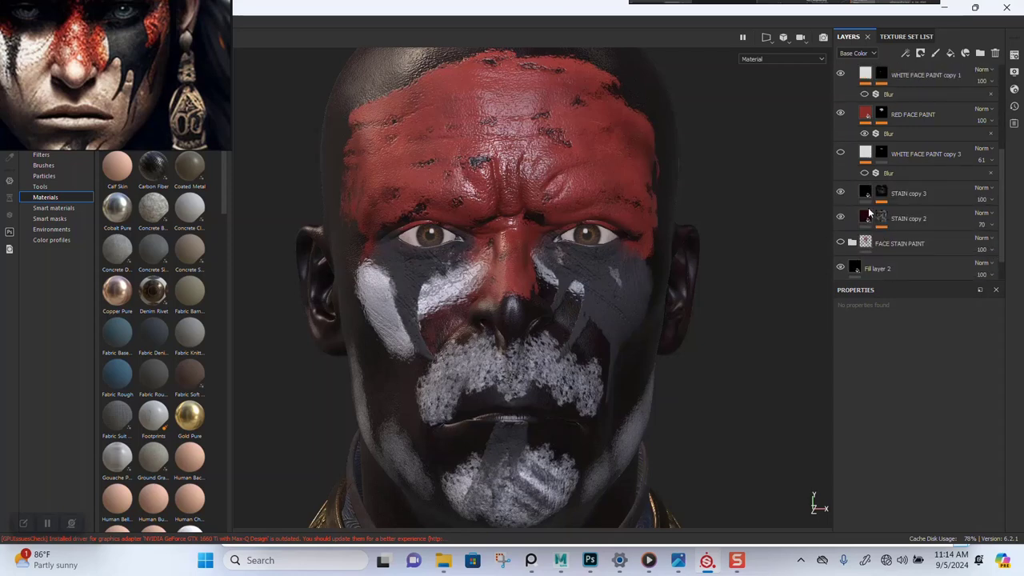
scroll(869, 212, "up", 1)
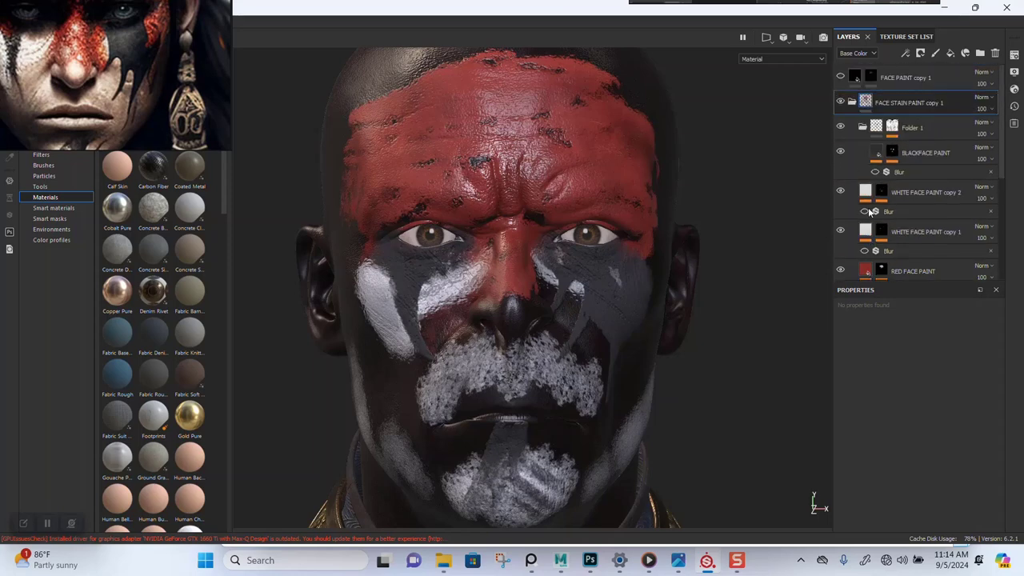
left_click(876, 156)
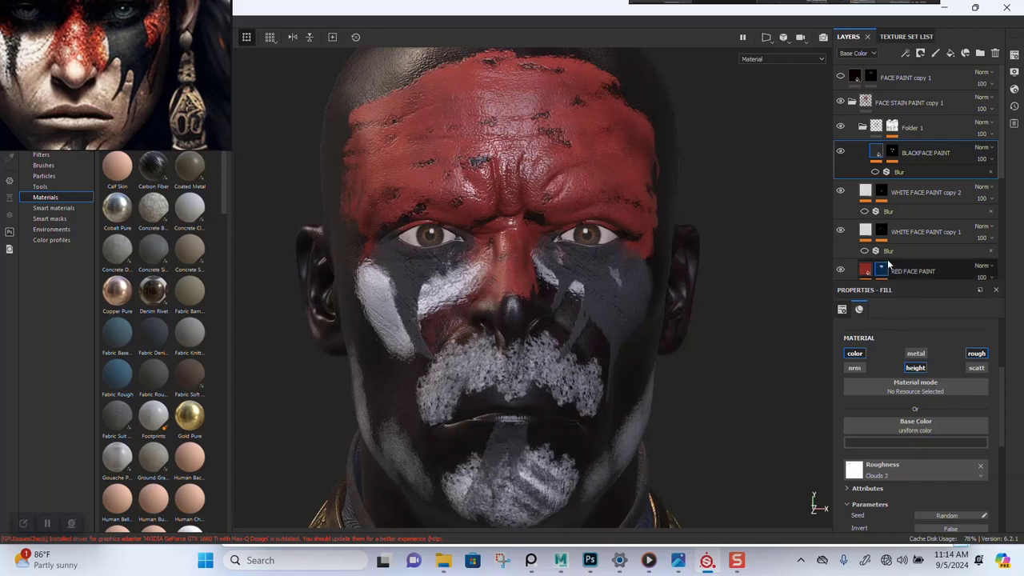
scroll(888, 262, "down", 3)
scroll(888, 262, "up", 3)
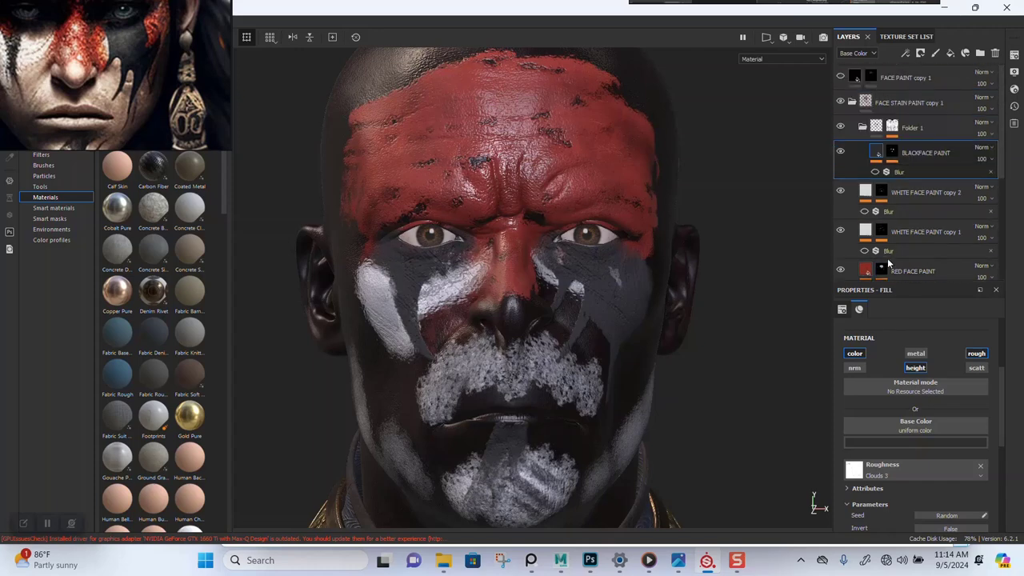
Enable the Blur filter on the BLACKFACE PAINT layer and check the paint edges around the nose and cheeks.
left_click(840, 153)
left_click(840, 153)
left_click(875, 170)
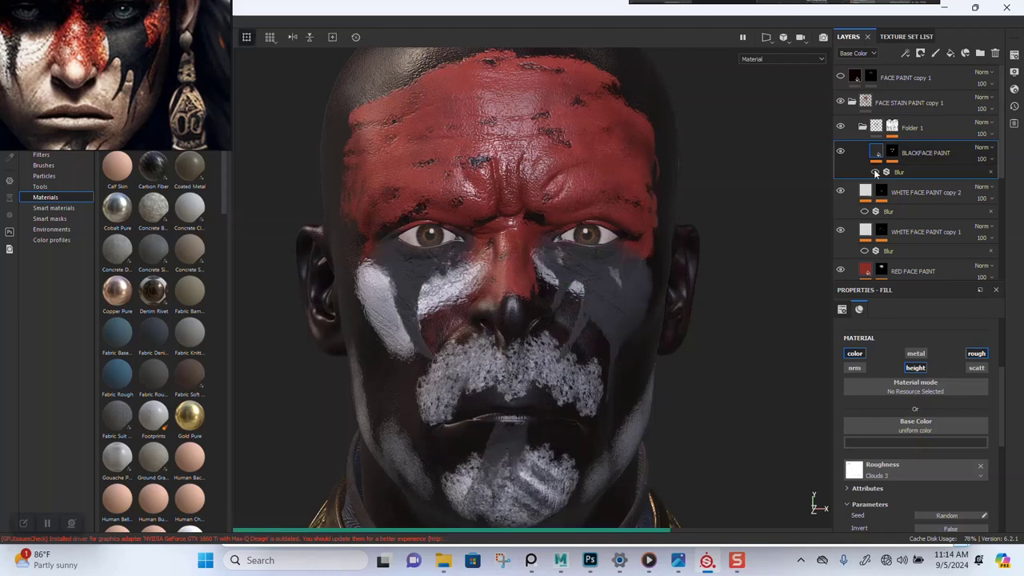
scroll(610, 320, "up", 8)
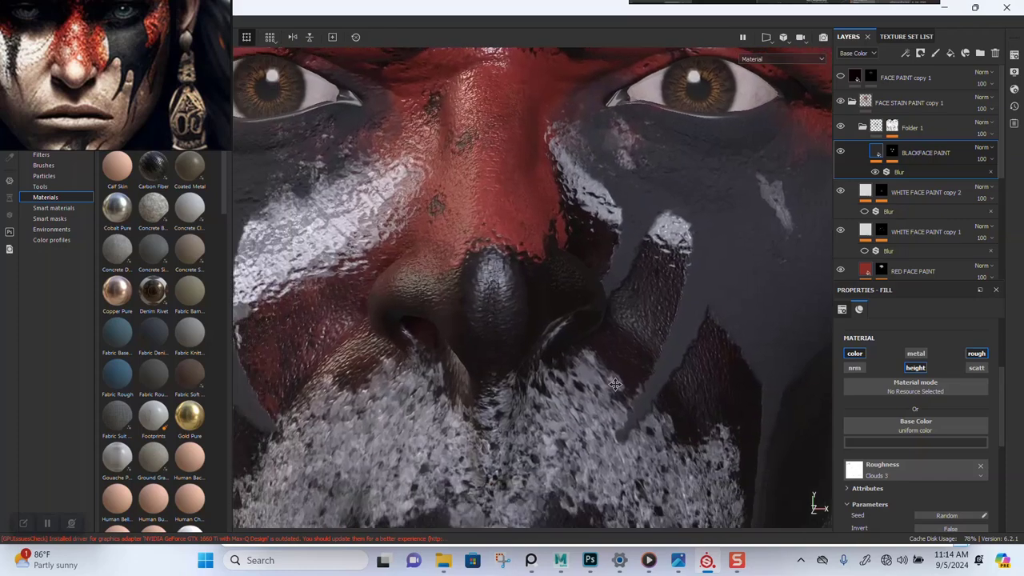
right_click_drag(615, 384, 552, 315, "alt")
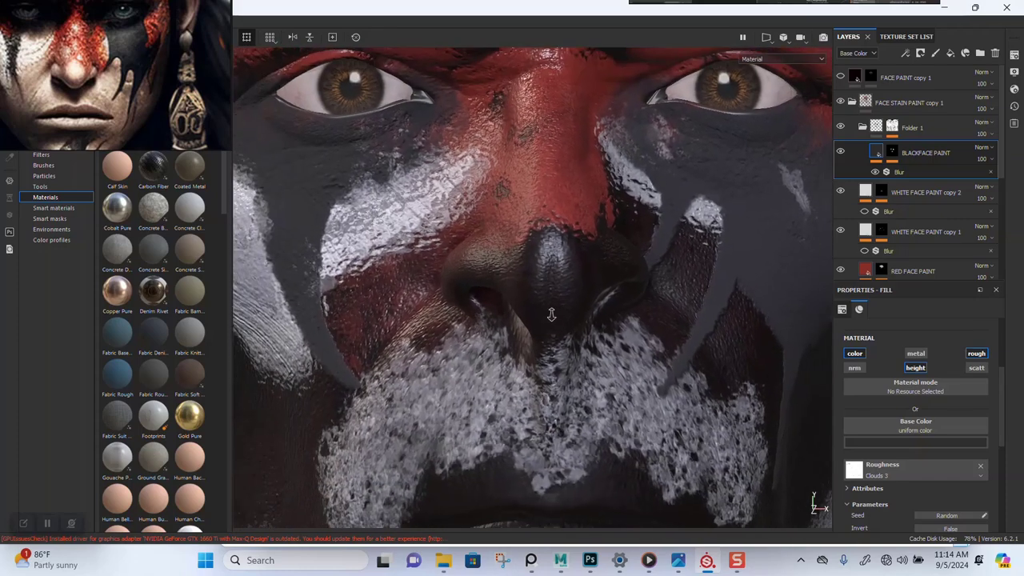
left_click_drag(552, 315, 588, 313, "alt")
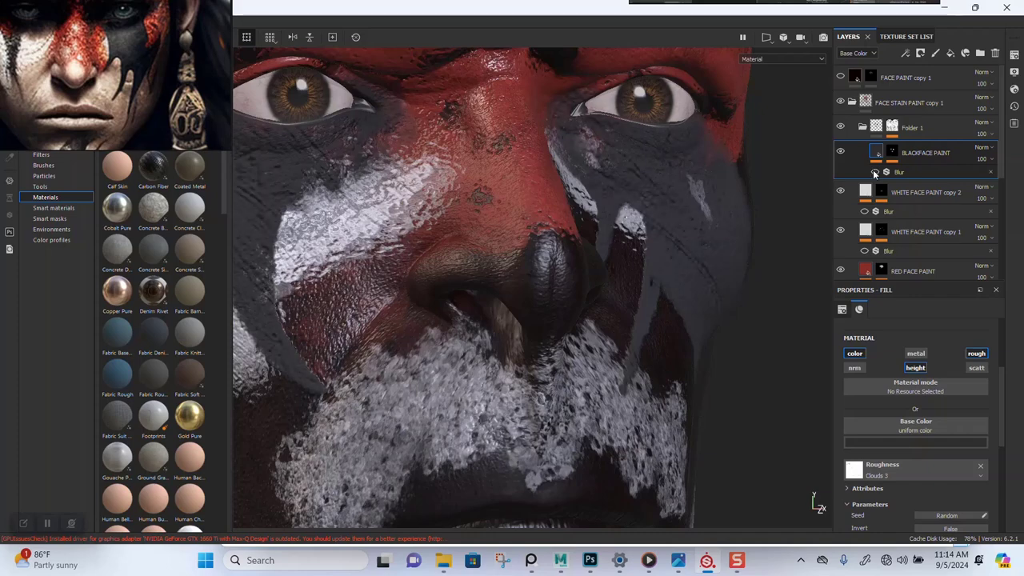
Reduce the Blur Intensity of the BLACKFACE PAINT layer's Blur filter to 0.91 and inspect the paint edge beside the nose.
right_click_drag(804, 221, 642, 189, "alt")
left_click_drag(643, 189, 600, 198, "alt")
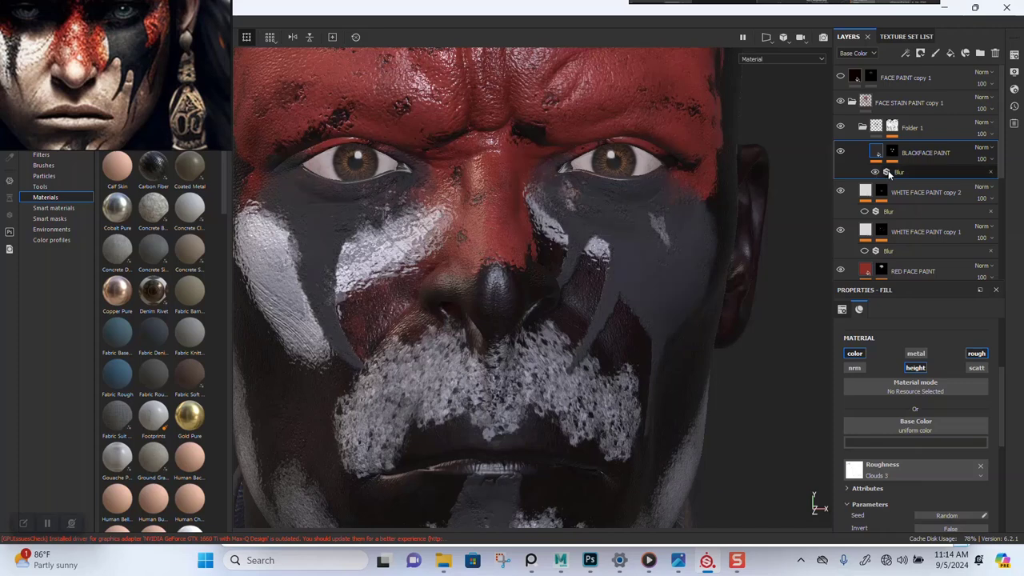
left_click(896, 171)
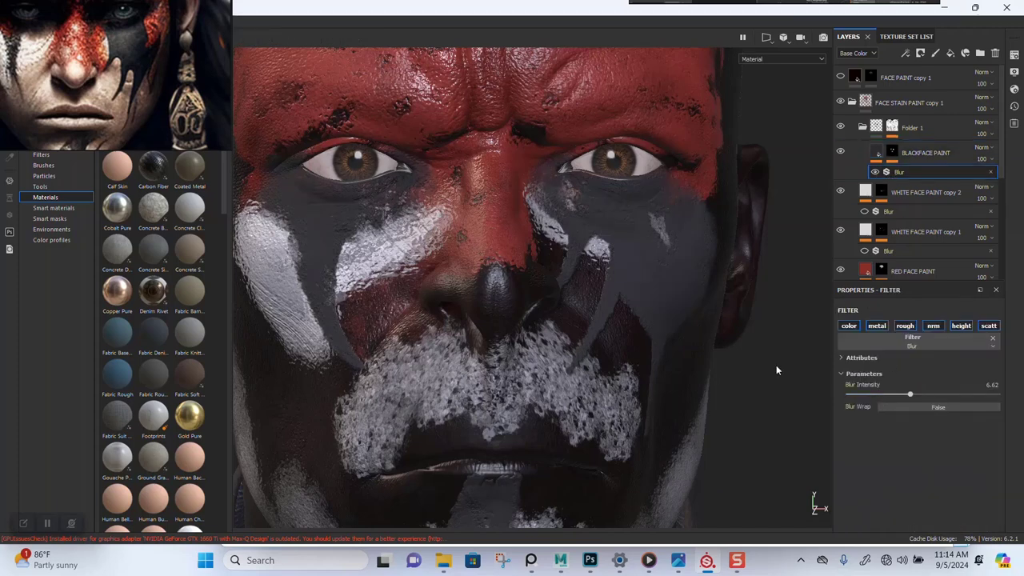
left_click_drag(910, 394, 856, 394)
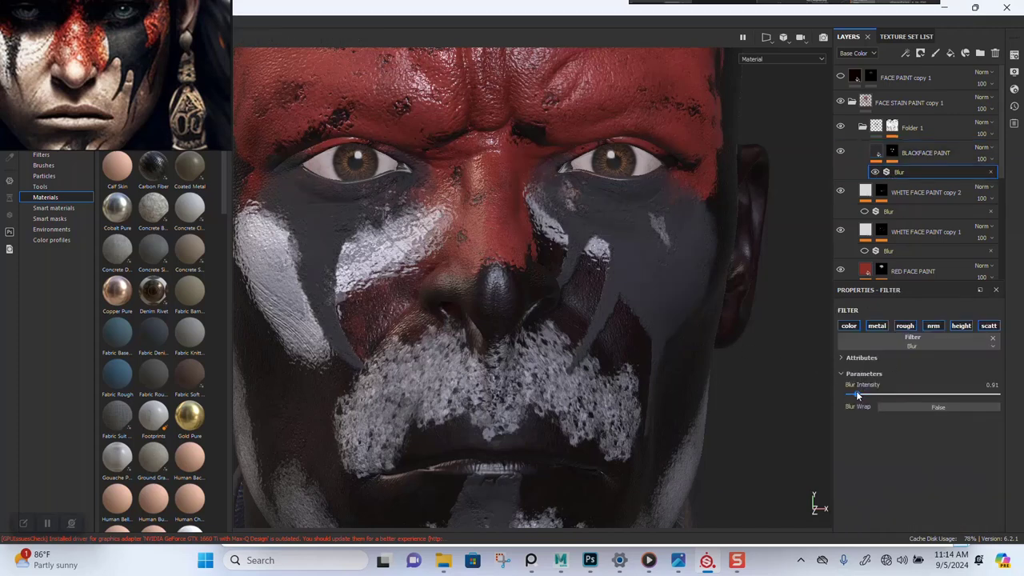
scroll(494, 280, "up", 3)
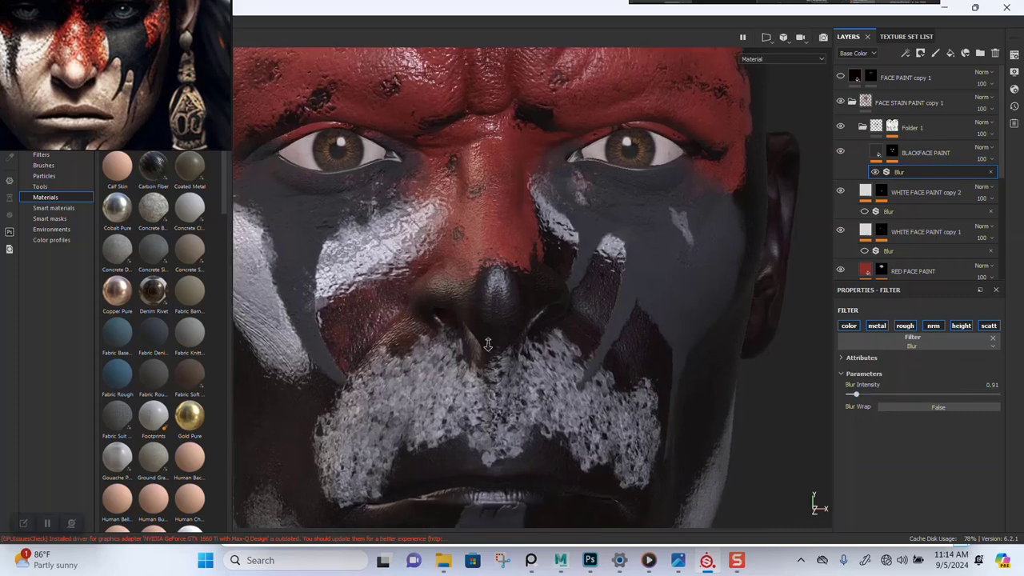
middle_click_drag(494, 279, 643, 250, "alt")
scroll(642, 250, "up", 2)
left_click_drag(643, 250, 714, 371, "alt")
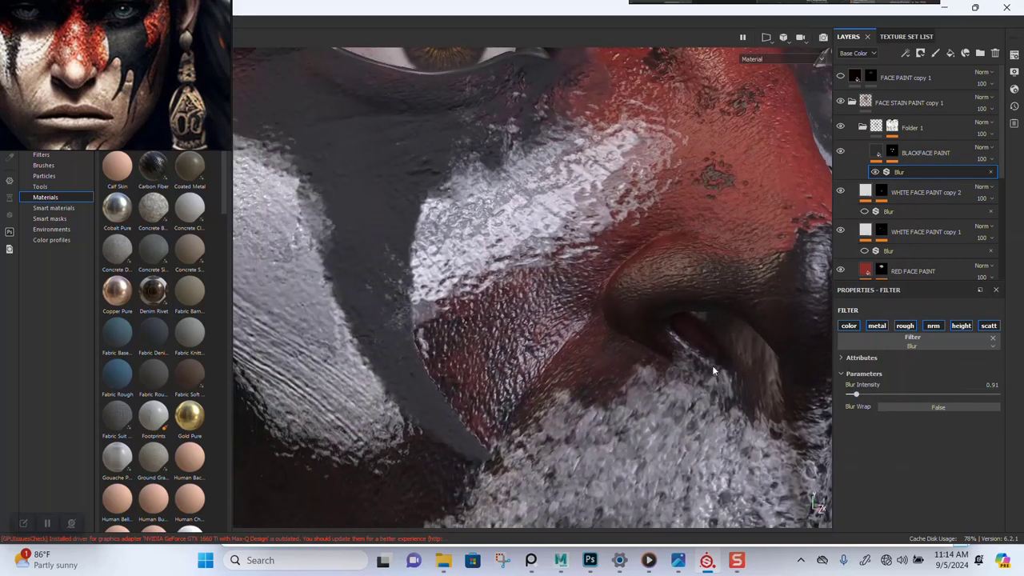
Lower the BLACKFACE PAINT blur intensity to 0.12, comparing the cheek paint with the filter off and on.
left_click_drag(856, 395, 853, 398)
left_click(877, 174)
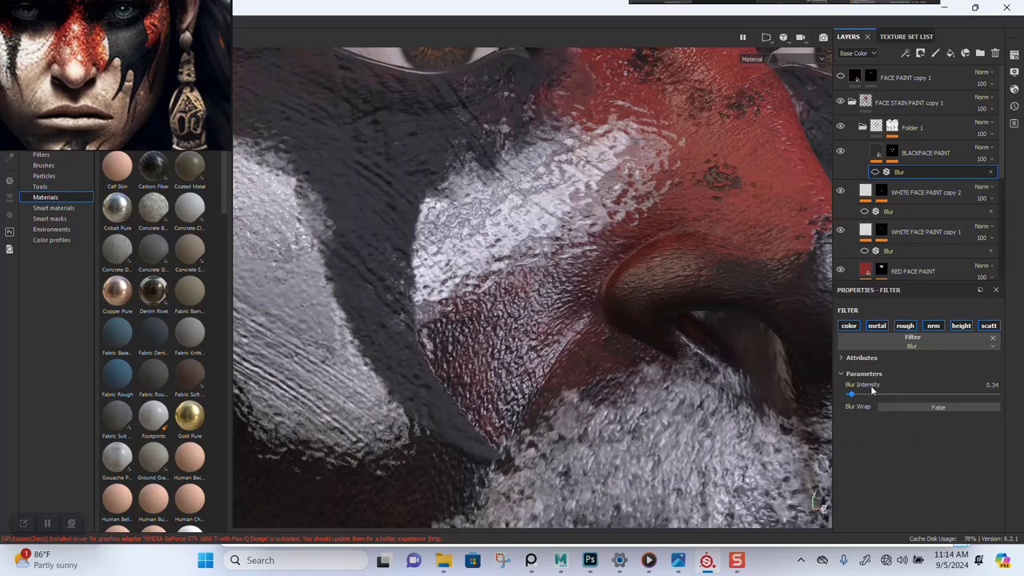
left_click_drag(852, 397, 850, 398)
scroll(523, 174, "down", 5)
left_click_drag(524, 175, 501, 252, "alt")
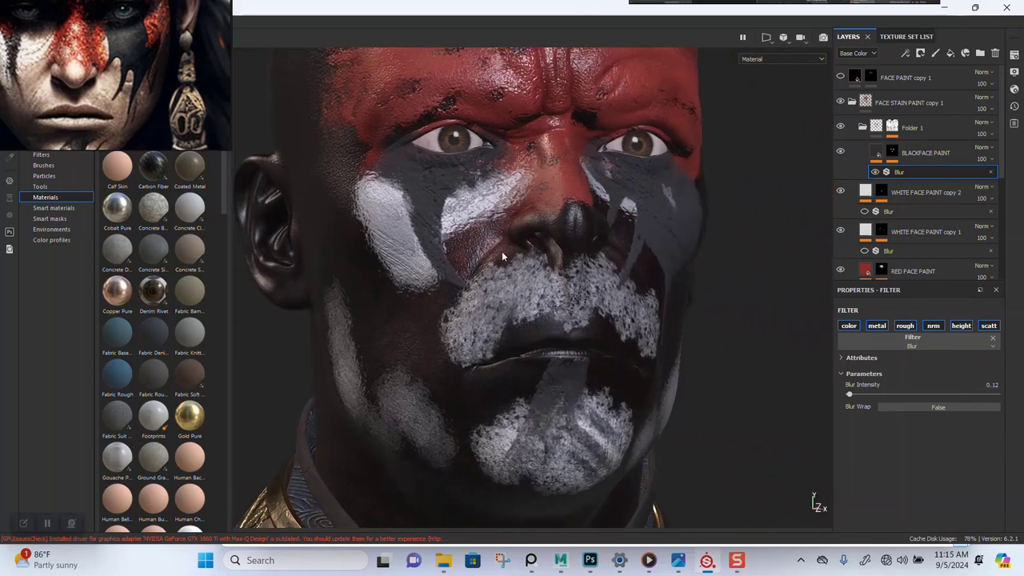
Set the base color of the BLACKFACE PAINT layer to pure white.
left_click(878, 152)
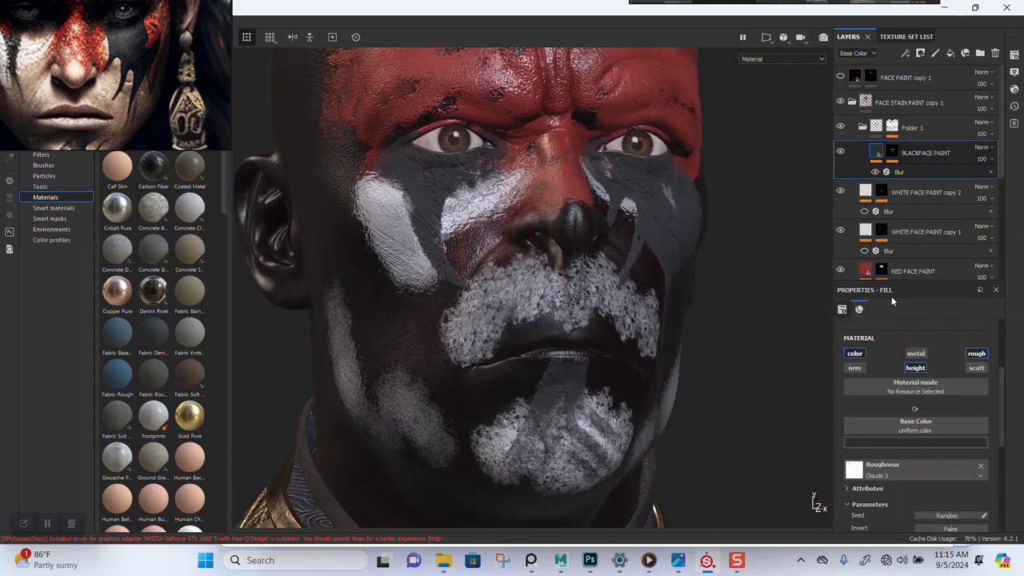
left_click(891, 442)
mouse_move(894, 509)
left_mouse_down()
mouse_move(864, 564)
mouse_move(852, 450)
left_mouse_up()
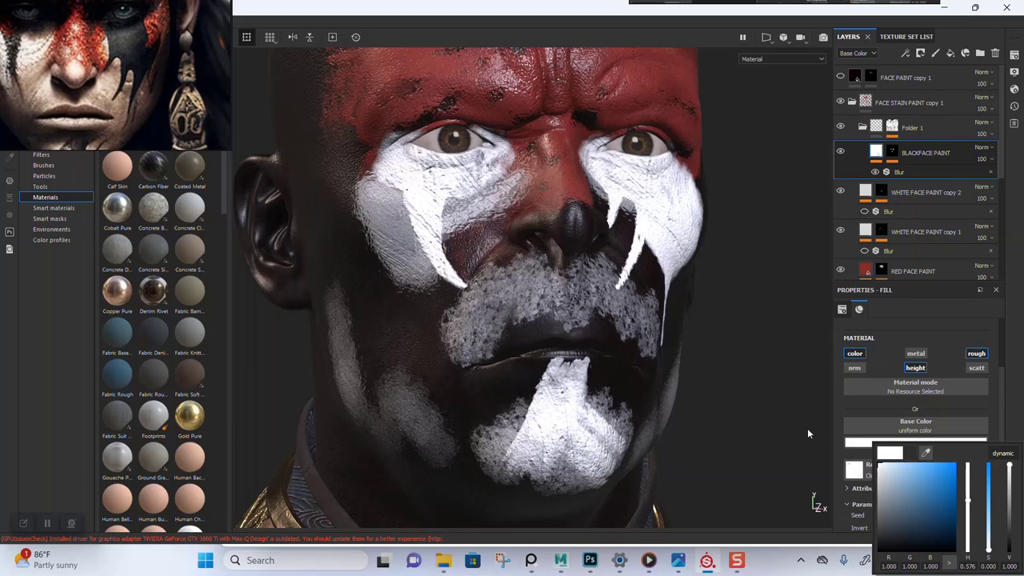
left_click(1004, 313)
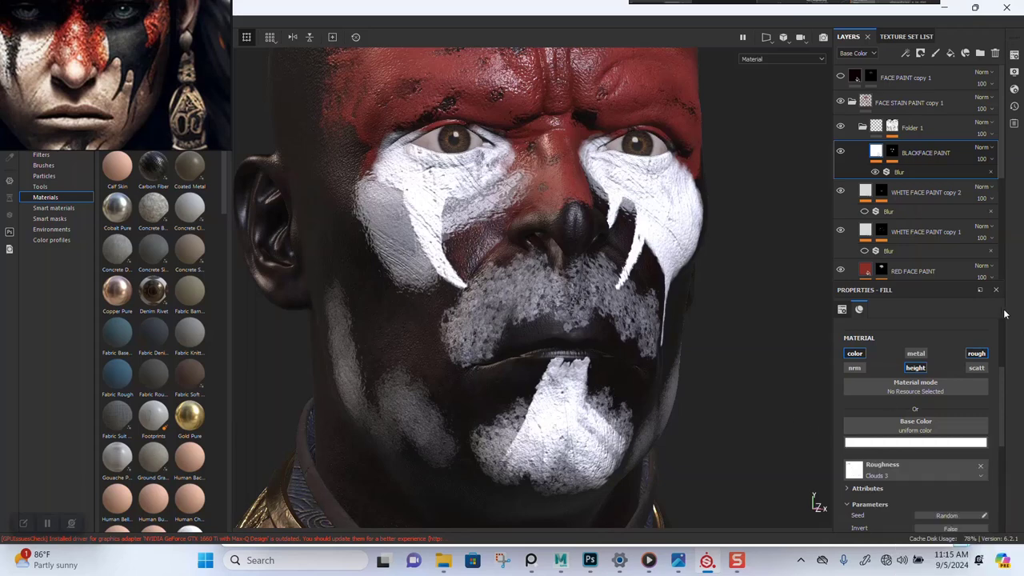
Set the base color of both the WHITE FACE PAINT copy 2 and WHITE FACE PAINT copy 1 layers to pure white.
left_click(864, 196)
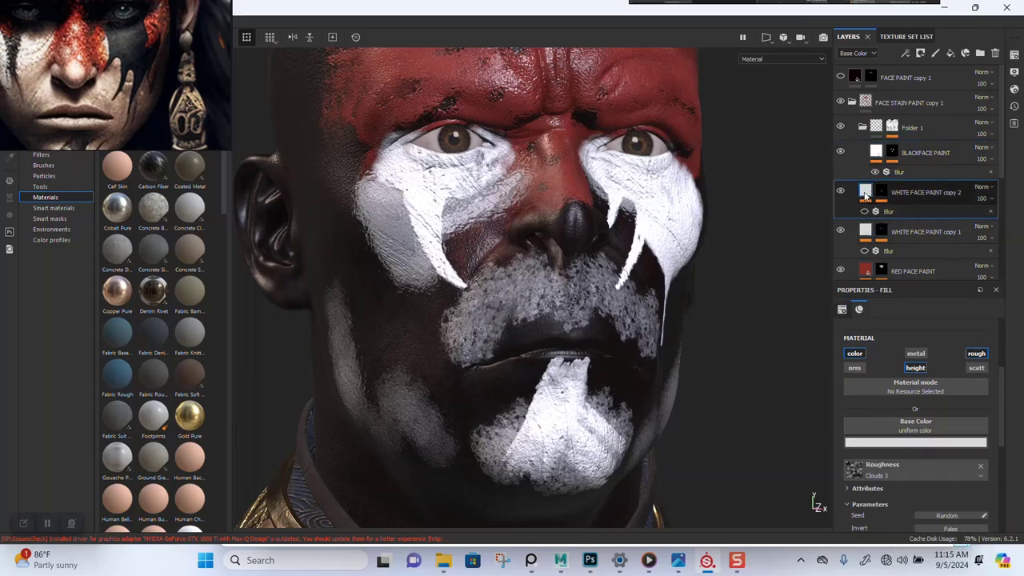
left_click(898, 442)
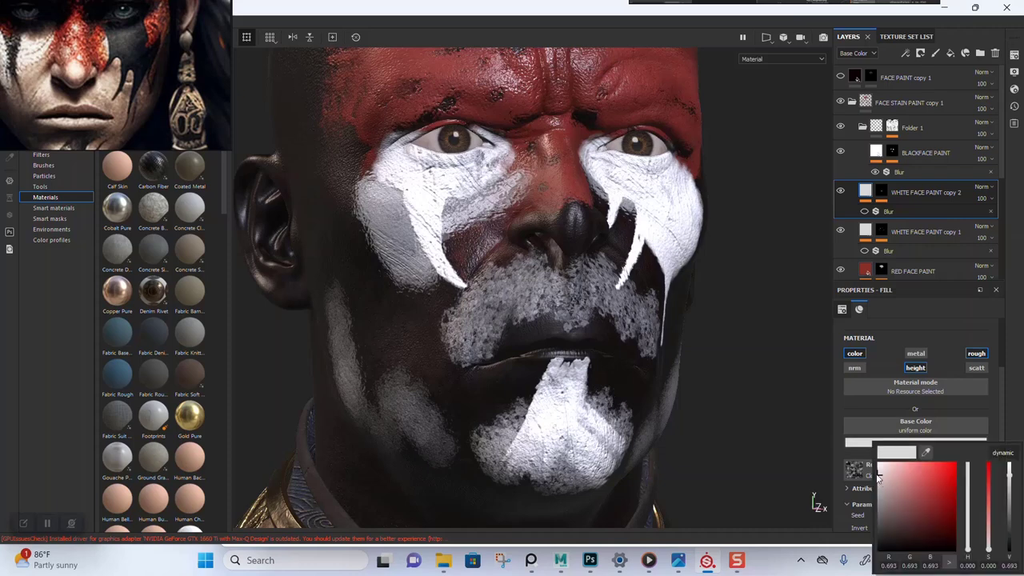
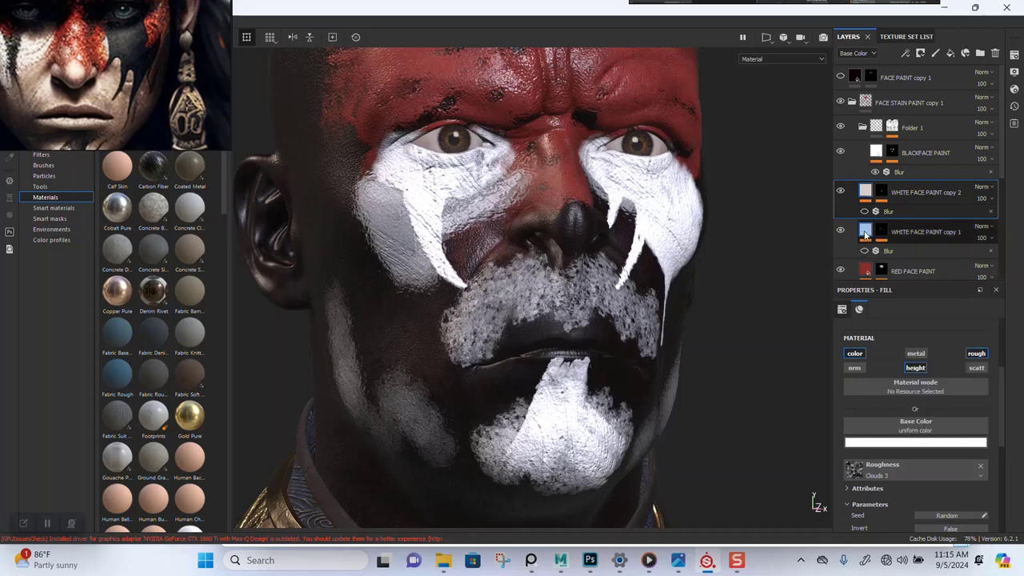
left_click(877, 255)
left_click(885, 442)
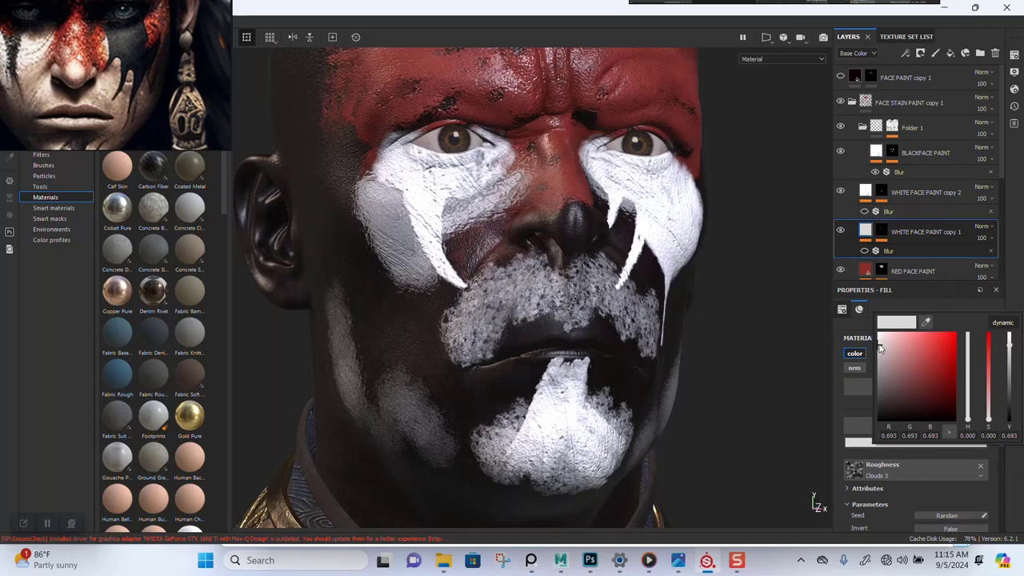
left_click_drag(880, 345, 869, 328)
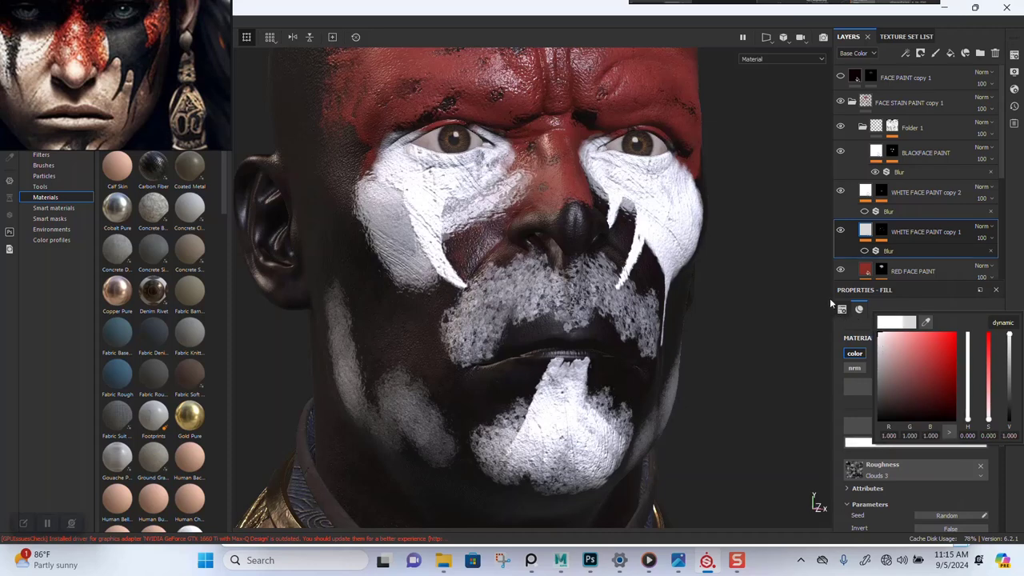
left_click(945, 265)
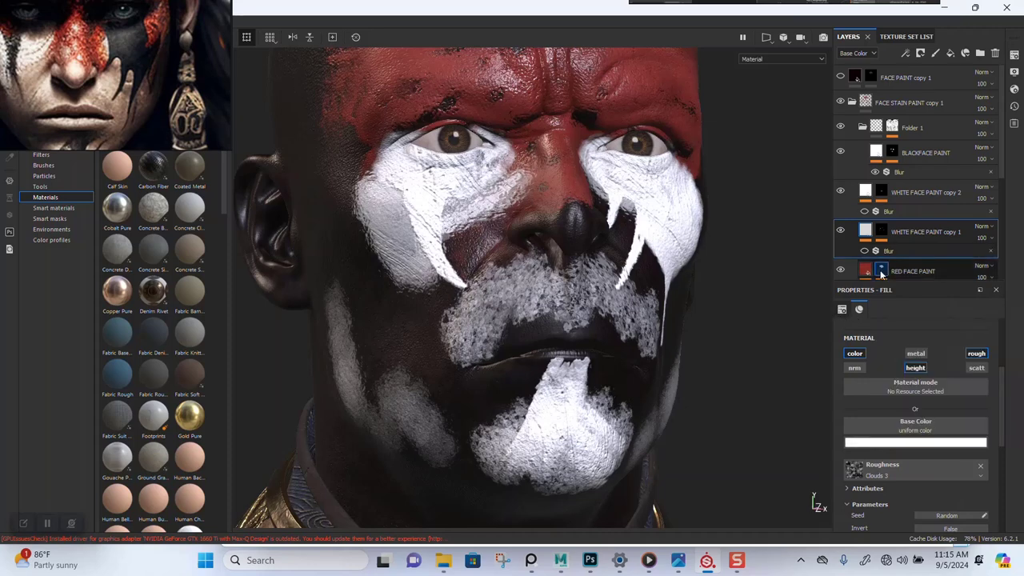
Change the base color of the RED FACE PAINT layer to pure white.
mouse_move(882, 274)
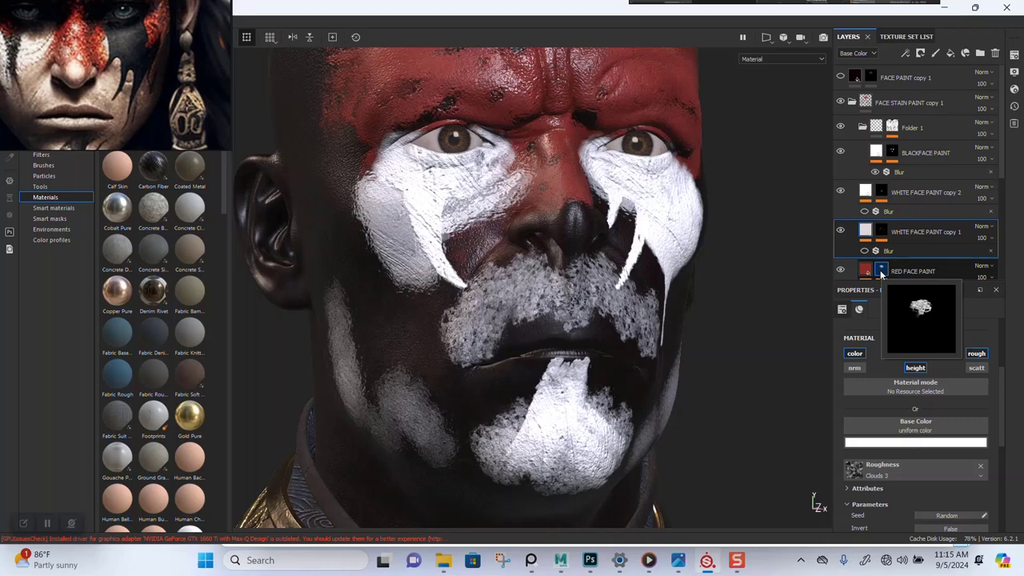
scroll(877, 260, "down", 1)
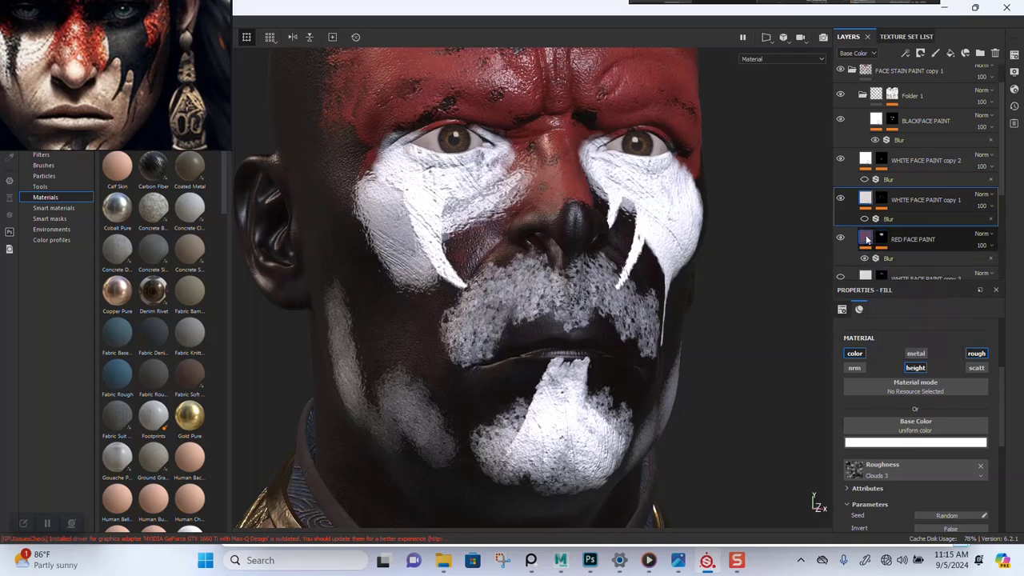
left_click(887, 443)
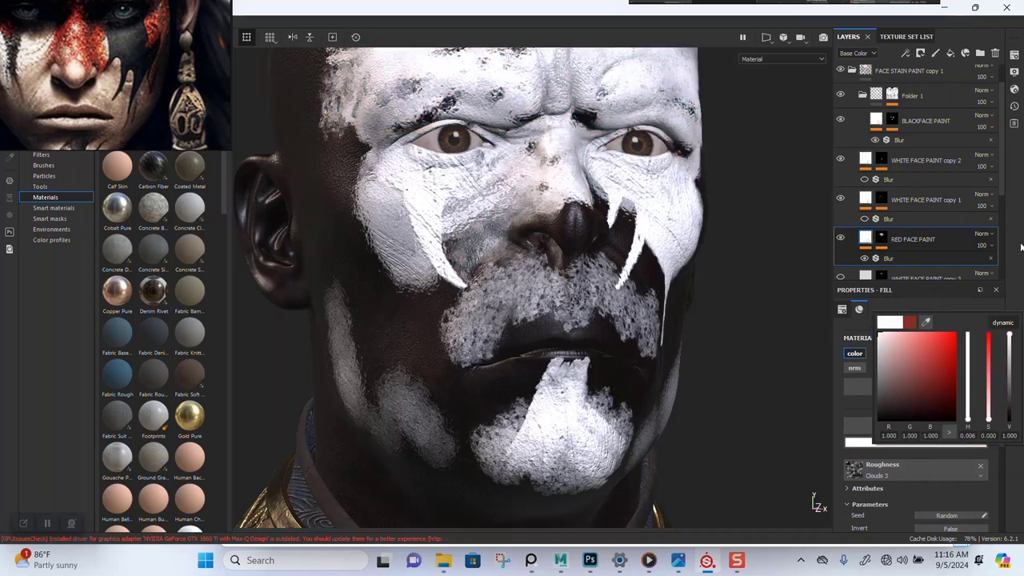
Change the base color of the STAIN copy 3 layer to pure white.
scroll(859, 254, "down", 1)
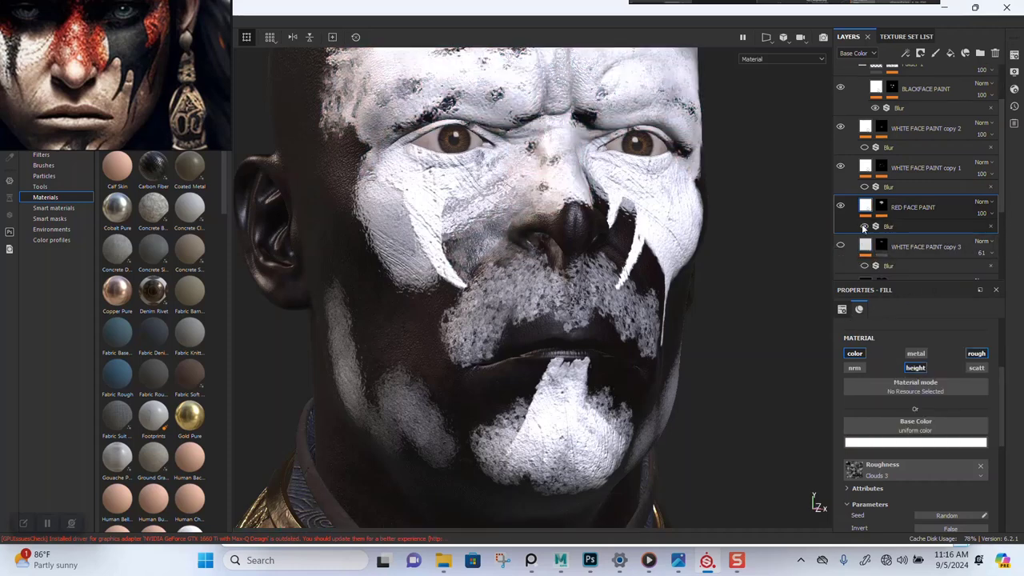
scroll(868, 249, "down", 2)
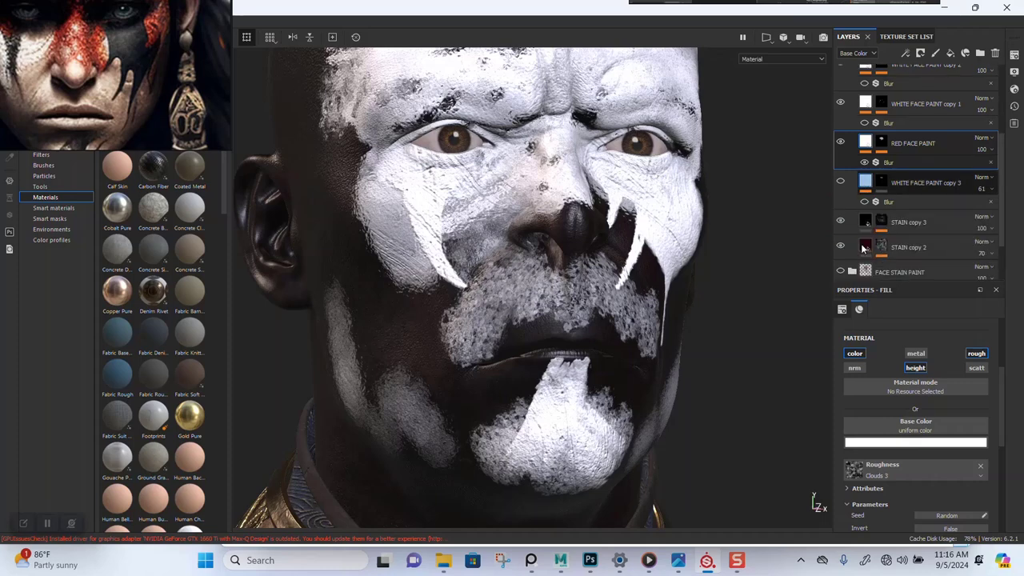
left_click(903, 442)
left_click_drag(884, 364, 837, 305)
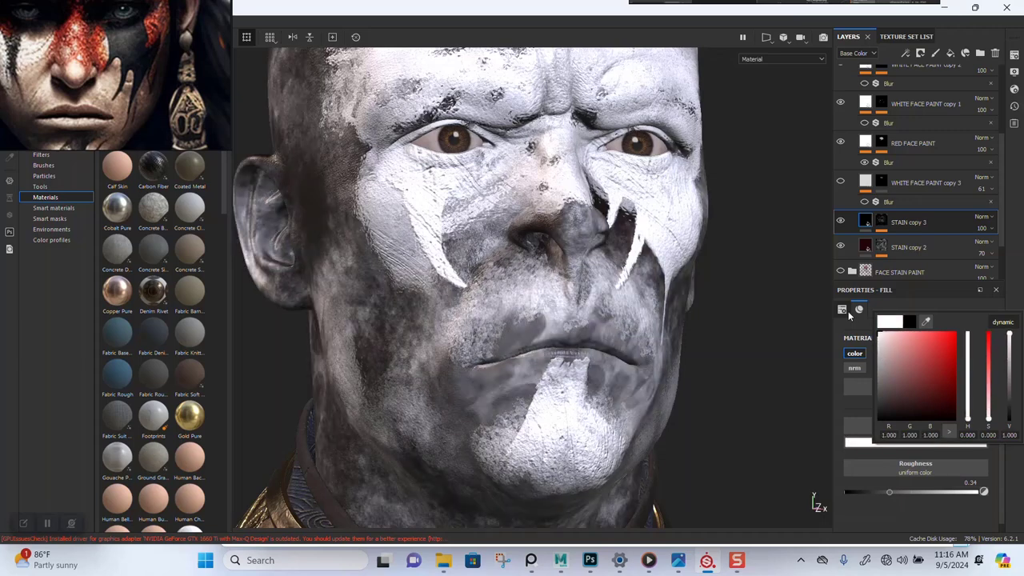
left_click(838, 289)
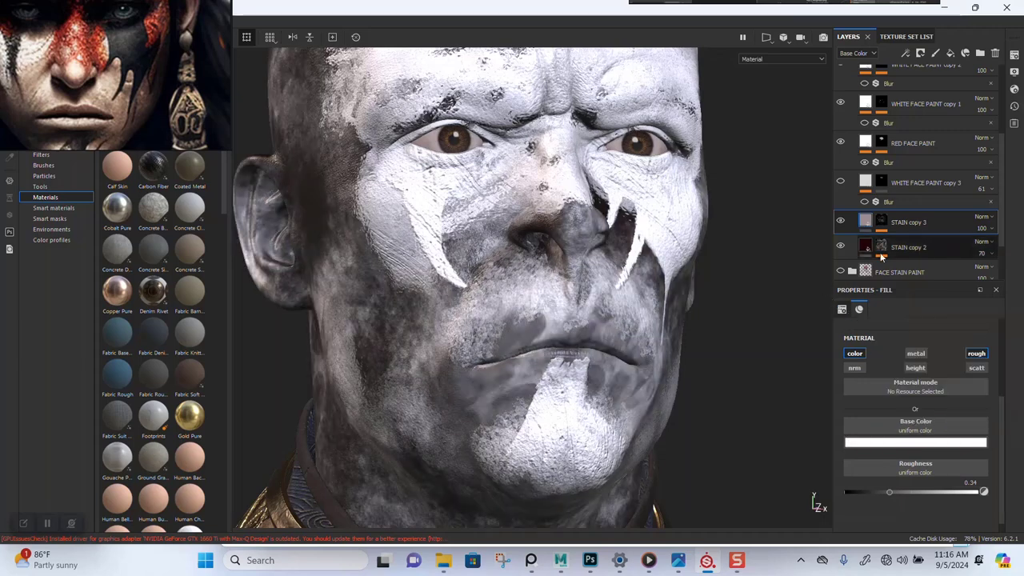
Change the base color of the STAIN copy 2 layer to pure white.
scroll(861, 234, "down", 1)
left_click(865, 217)
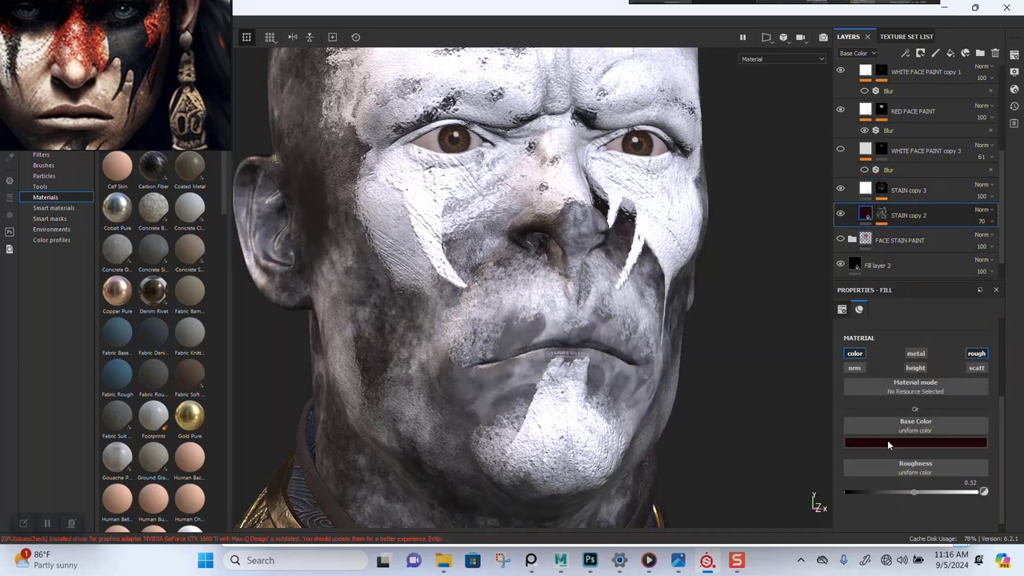
left_click(888, 441)
left_click_drag(886, 488, 850, 446)
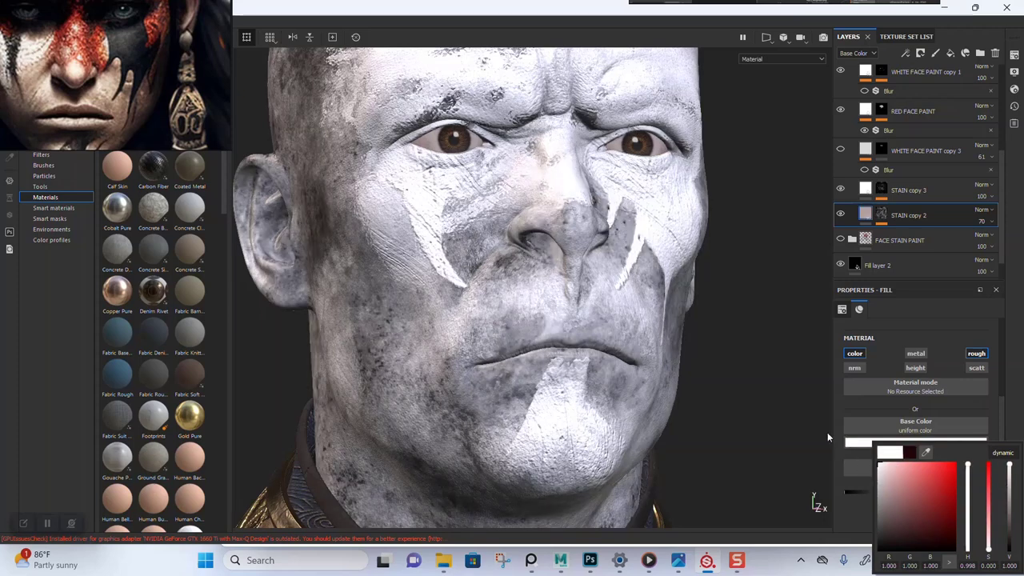
left_click(1008, 326)
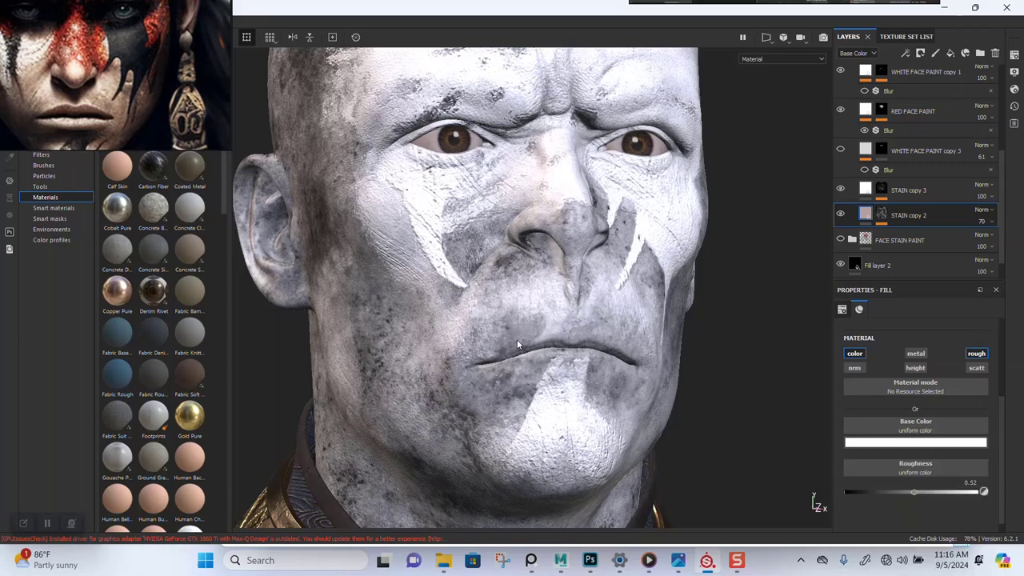
Frame the whitened head from the front and move the warrior reference image clear of the application menus.
left_click_drag(529, 327, 472, 336, "alt")
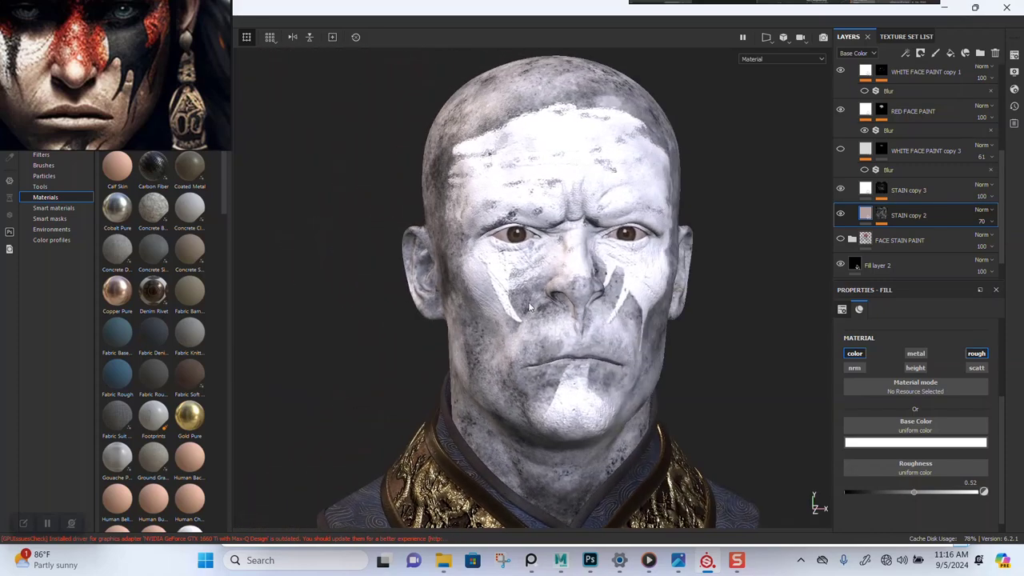
right_click_drag(472, 336, 525, 322, "alt")
middle_click_drag(524, 323, 507, 328, "alt")
scroll(504, 336, "up", 2)
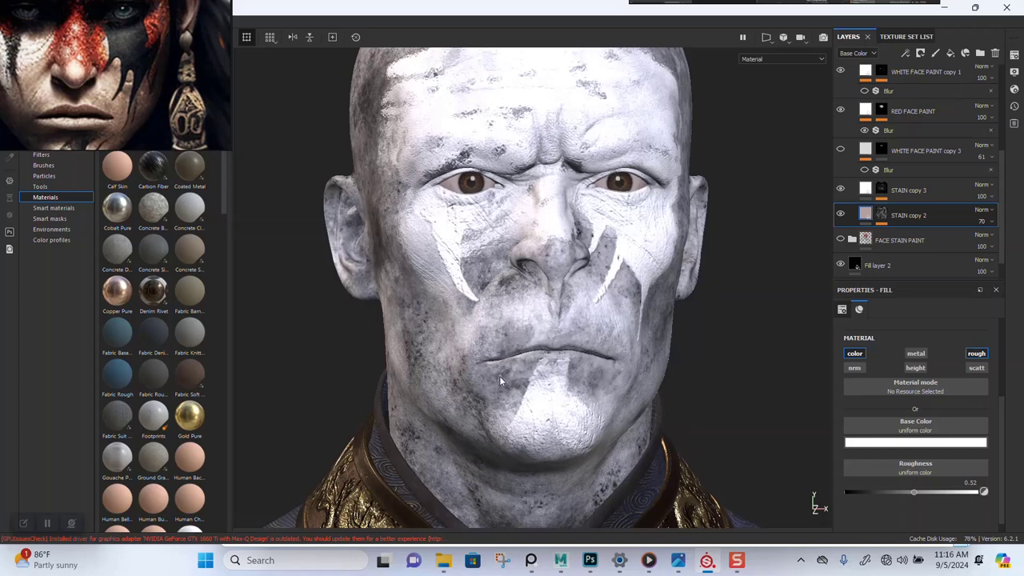
left_click_drag(188, 106, 993, 136)
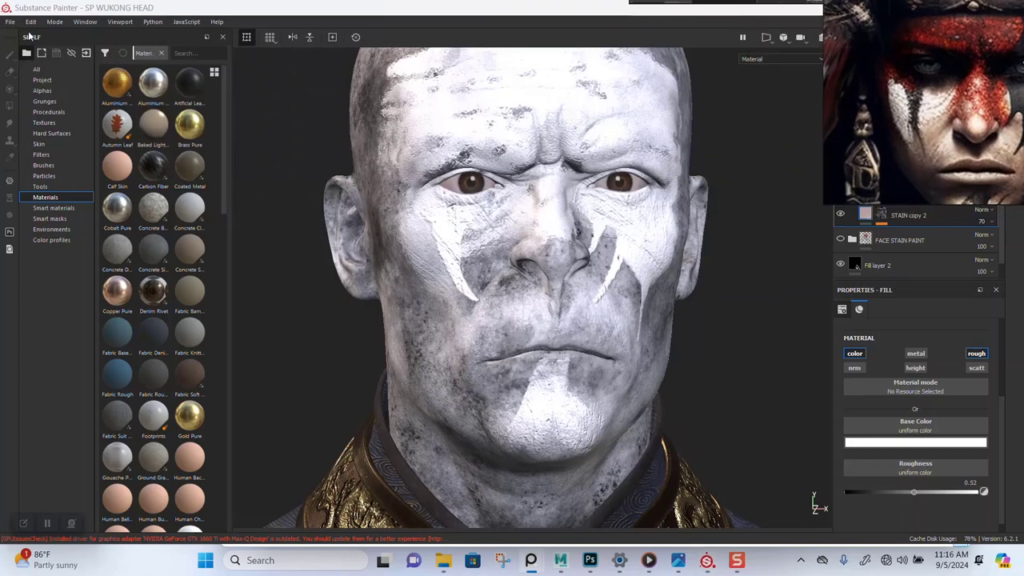
Open the texture export settings and display the output maps of the WUKONG_HEAD_MAP texture set.
left_click(10, 22)
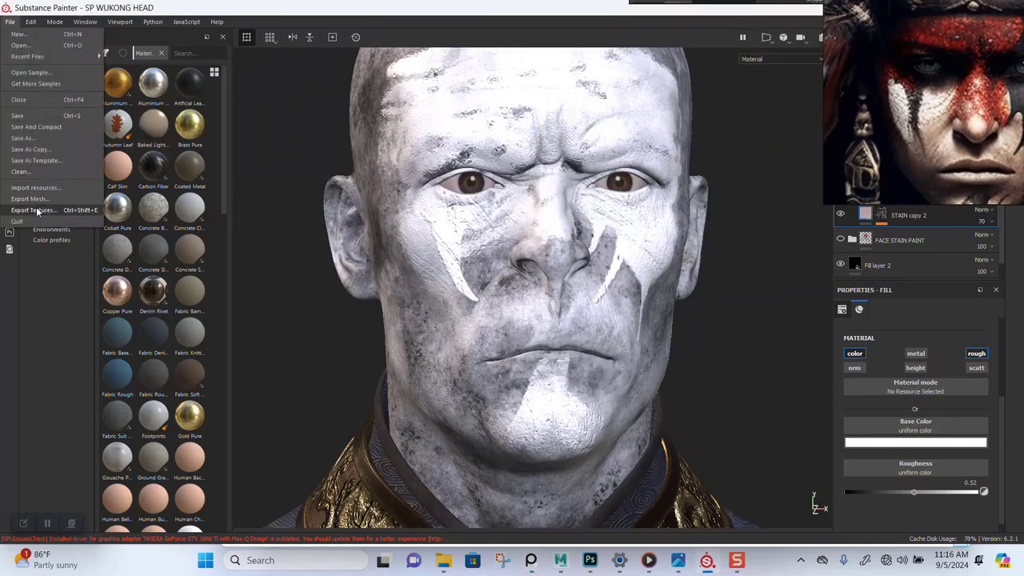
left_click(37, 211)
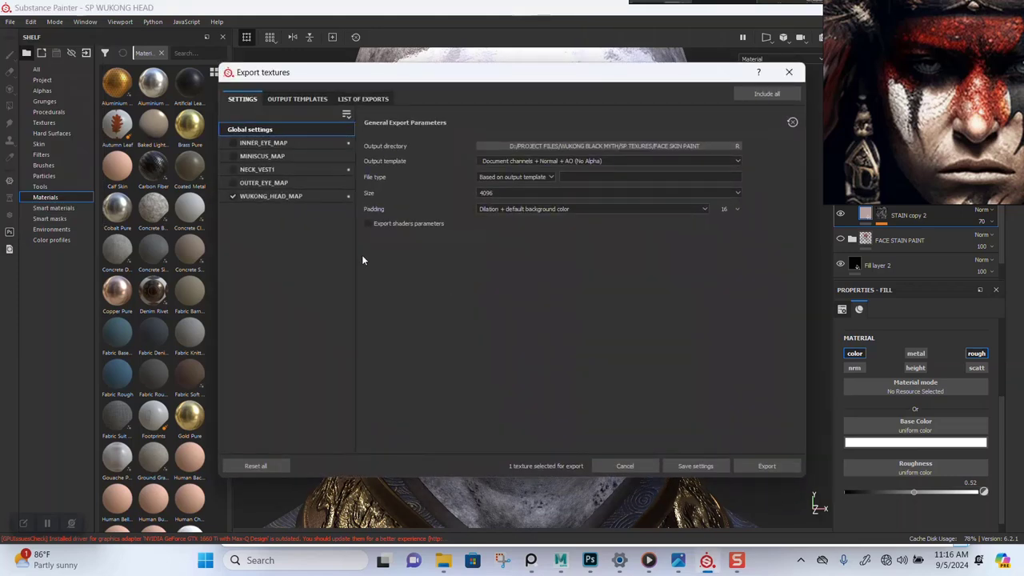
left_click(274, 200)
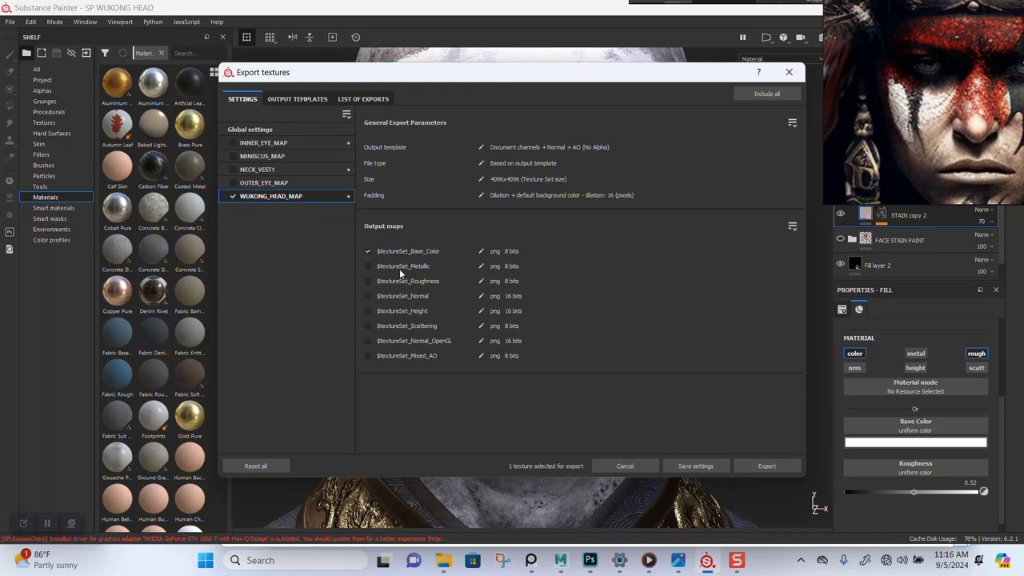
Switch to File Explorer and open the FACE SKIN PAINT folder inside SP TEXURES in the WUKONG BLACK MYTH project.
left_click(443, 560)
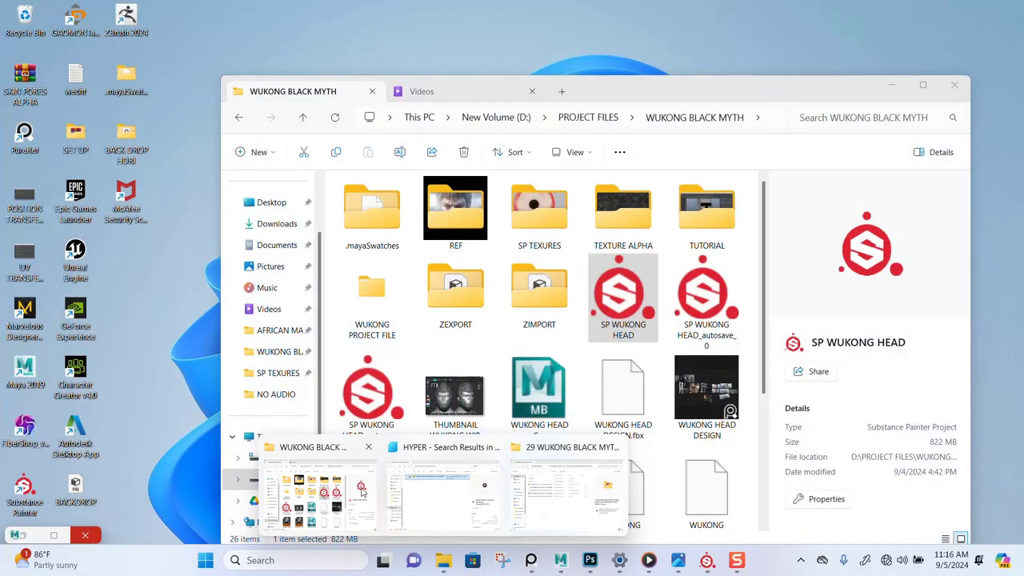
left_click(337, 489)
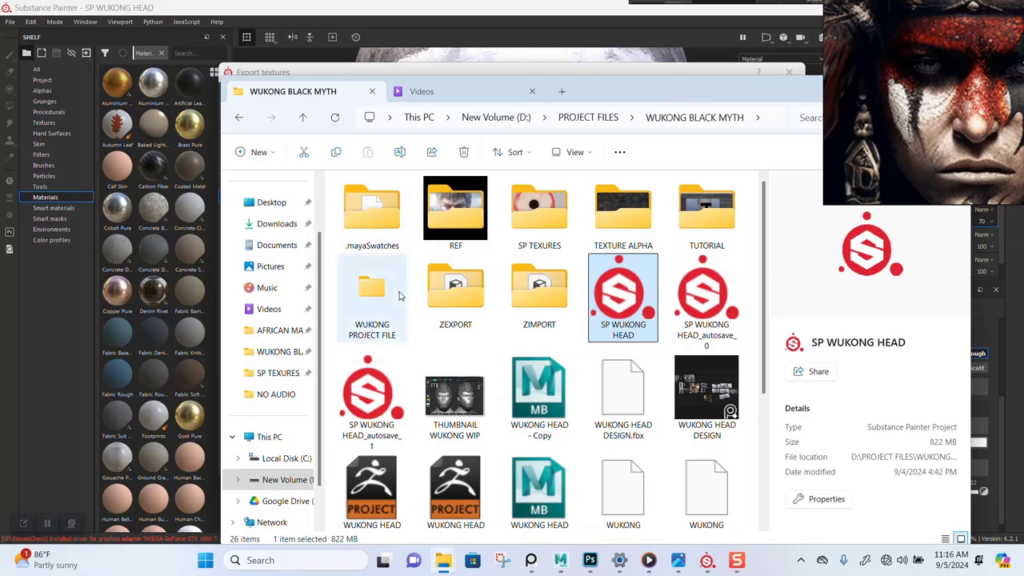
double_click(529, 224)
double_click(368, 210)
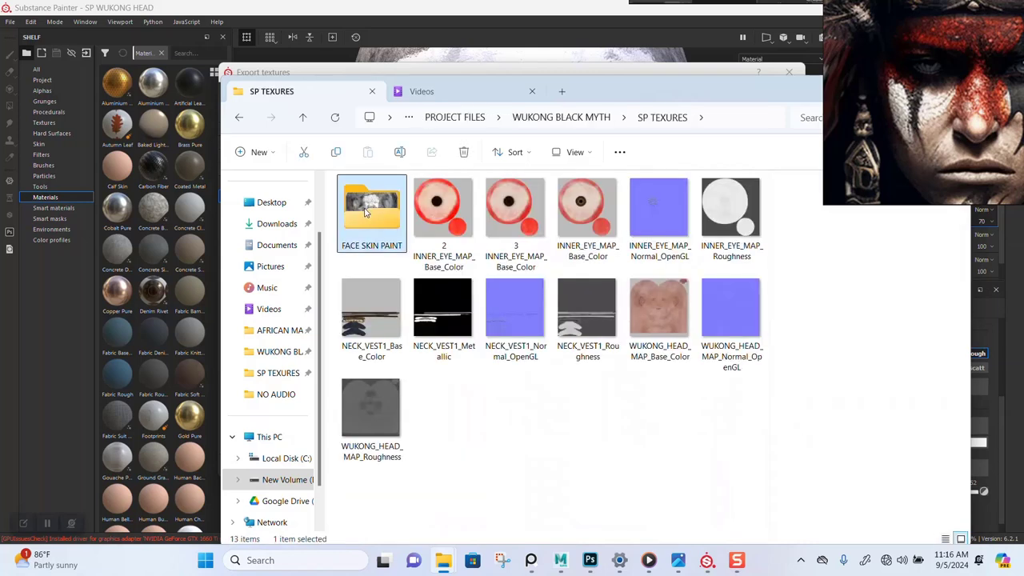
Open the existing WUKONG_HEAD_MAP_Base_Color image from the FACE SKIN PAINT folder and examine its black-and-white paint areas up close.
left_click(436, 214)
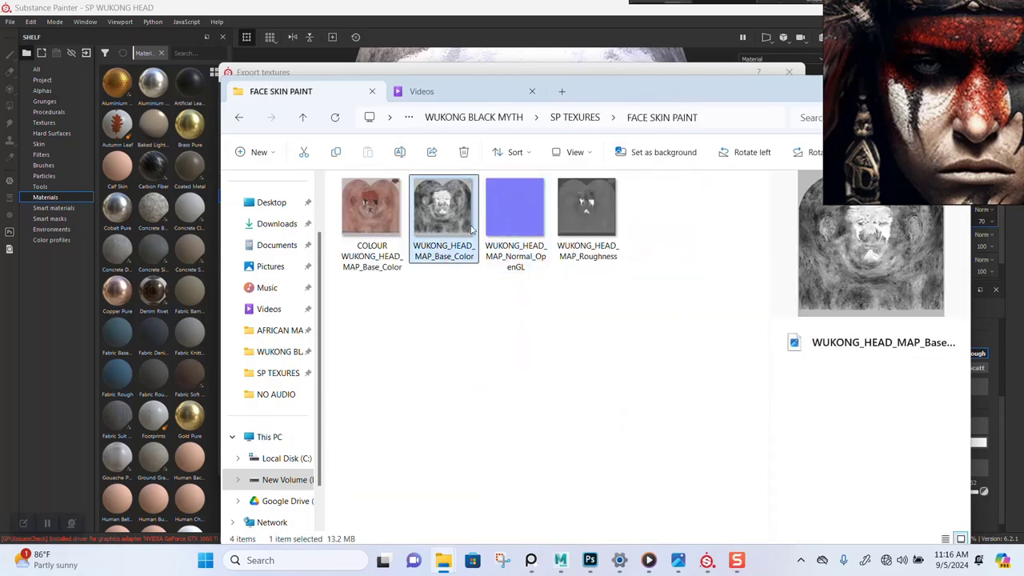
double_click(449, 221)
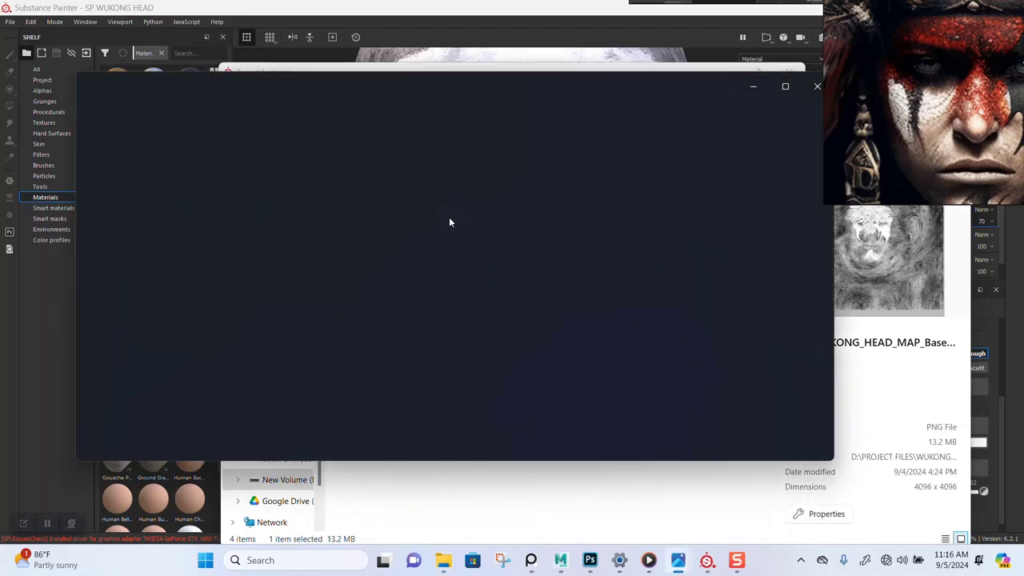
double_click(462, 247)
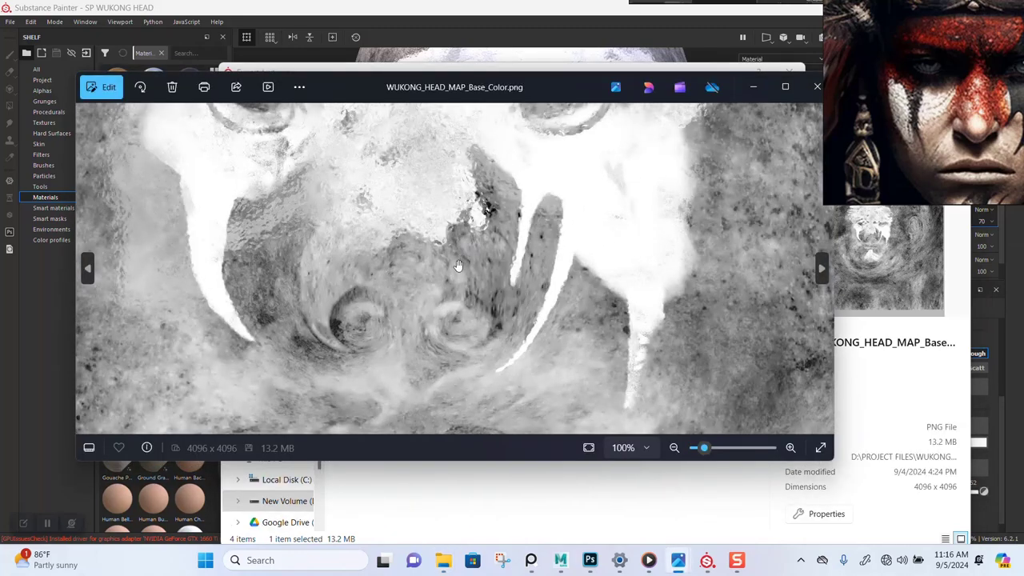
left_click_drag(454, 299, 346, 165)
double_click(355, 223)
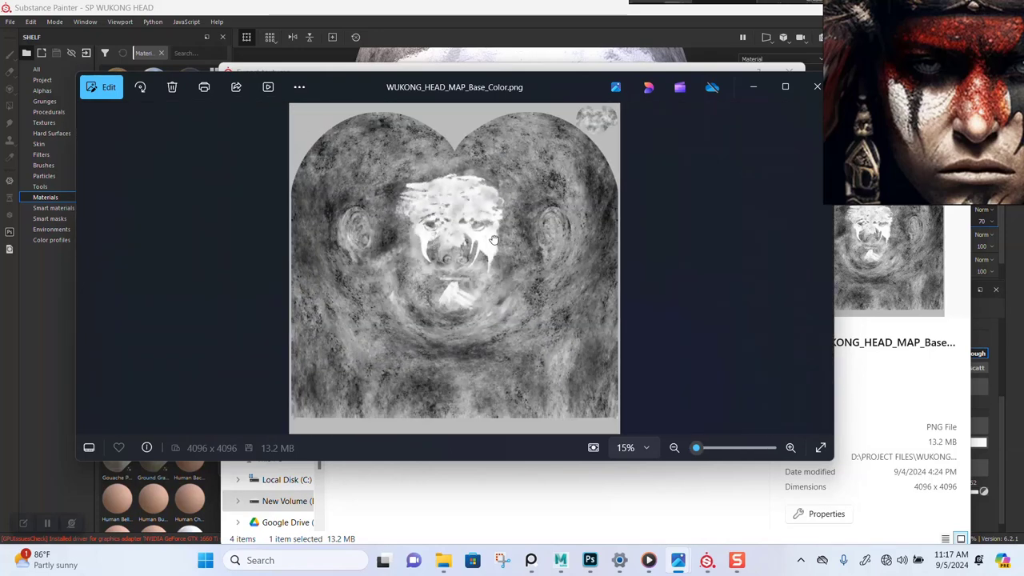
double_click(485, 239)
double_click(484, 239)
left_click(817, 88)
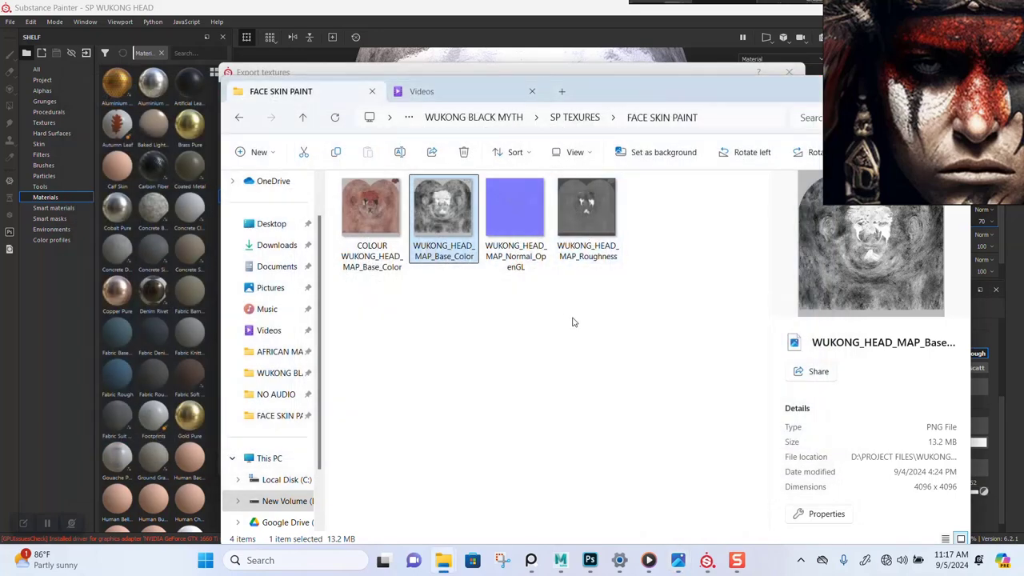
Return to Substance Painter, dismiss the texture export settings without exporting, and collapse the FACE STAIN PAINT copy 1 folder.
left_click(479, 17)
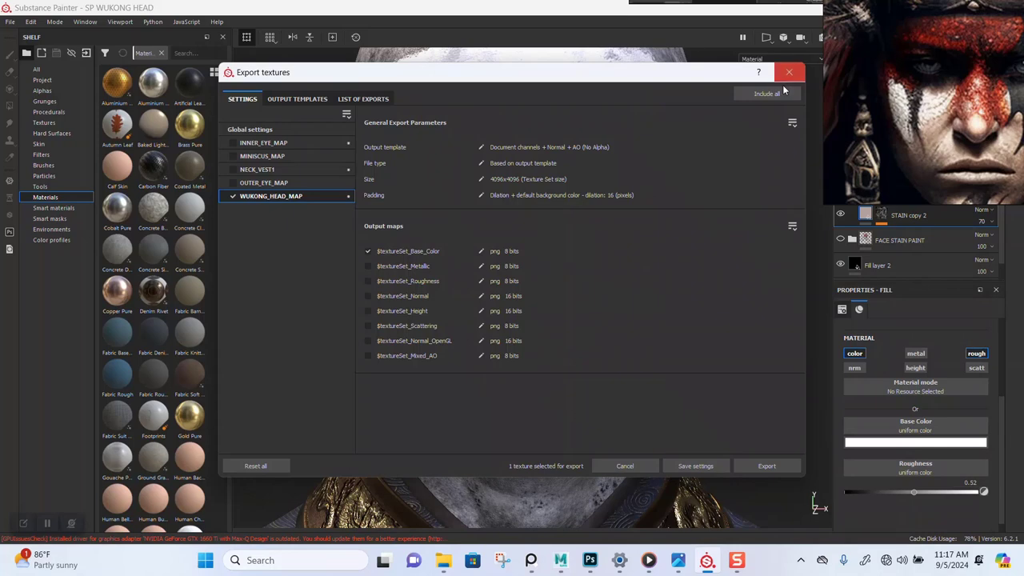
left_click(789, 72)
scroll(863, 124, "up", 4)
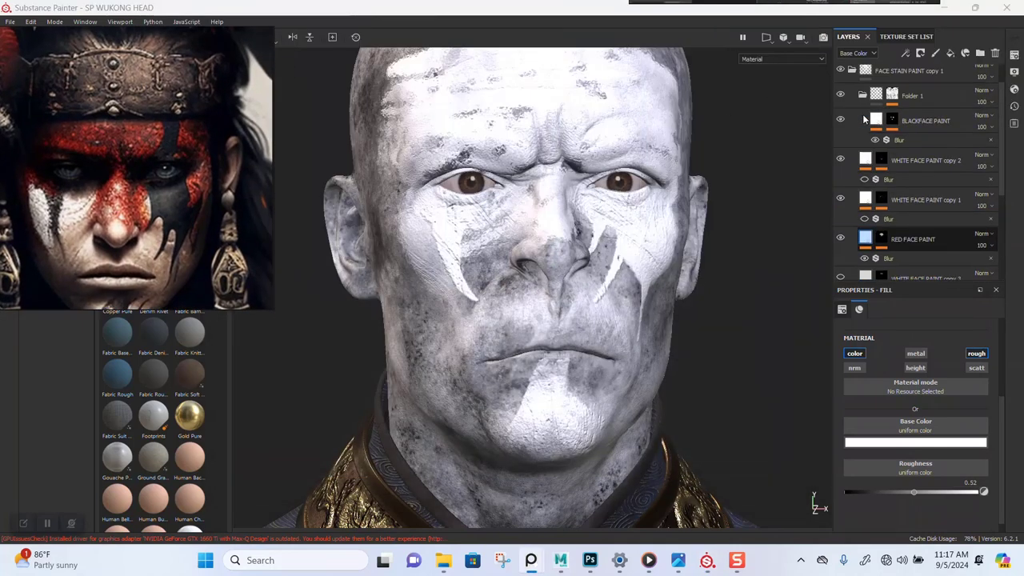
left_click(852, 102)
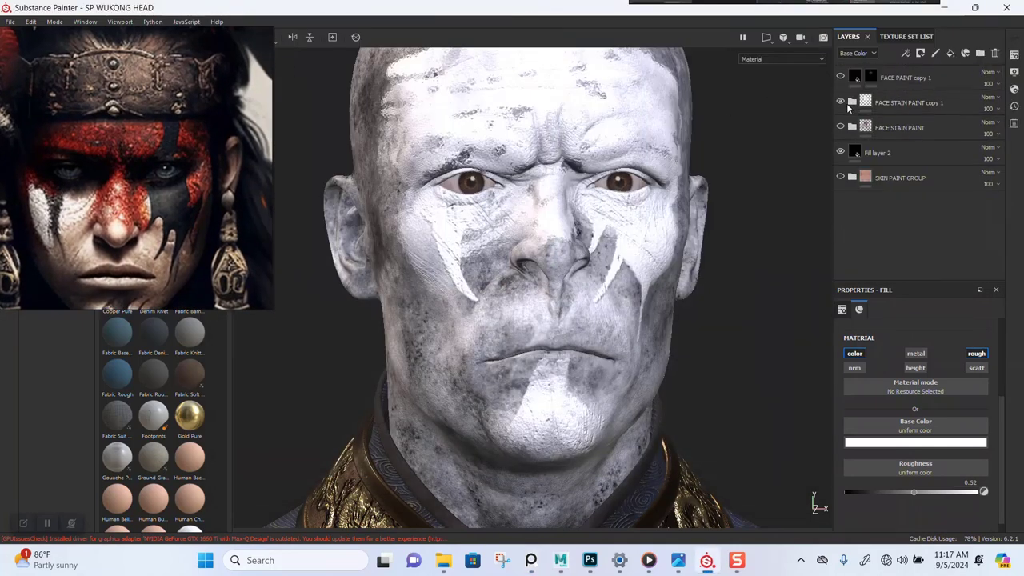
Hide FACE STAIN PAINT copy 1 and Fill layer 2, show FACE STAIN PAINT and SKIN PAINT GROUP, and save the project.
left_click(840, 128)
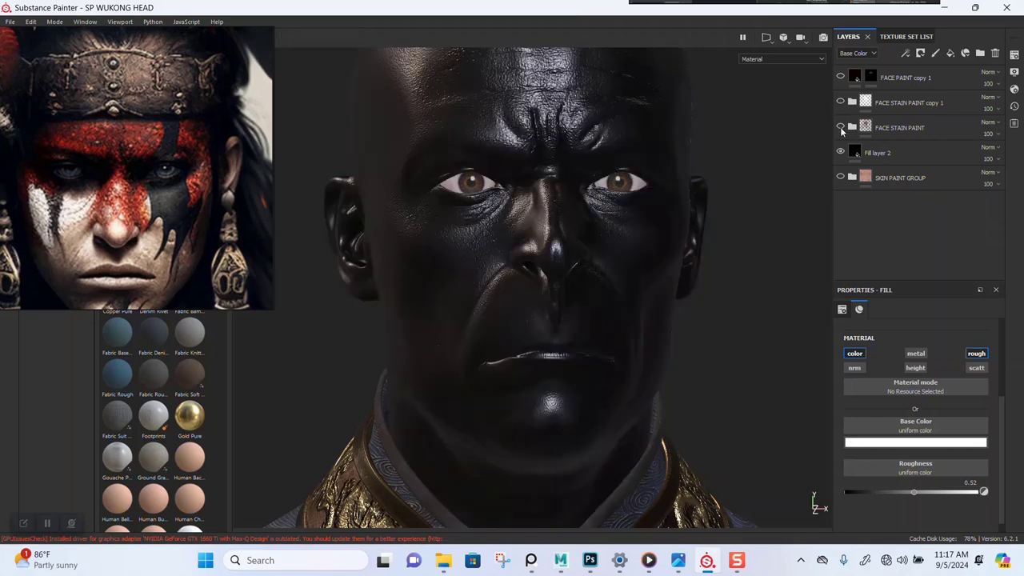
left_click(840, 126)
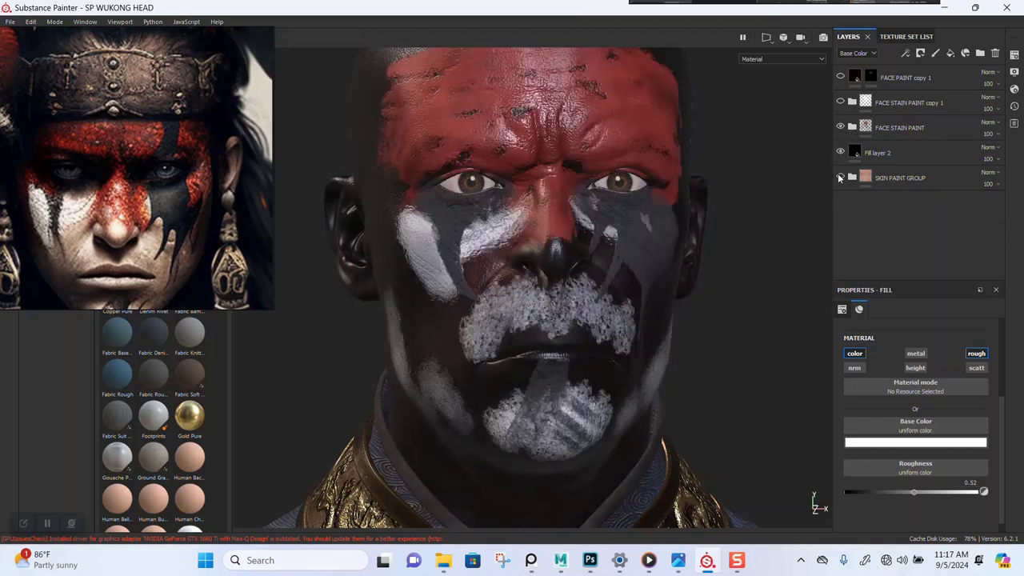
left_click(840, 152)
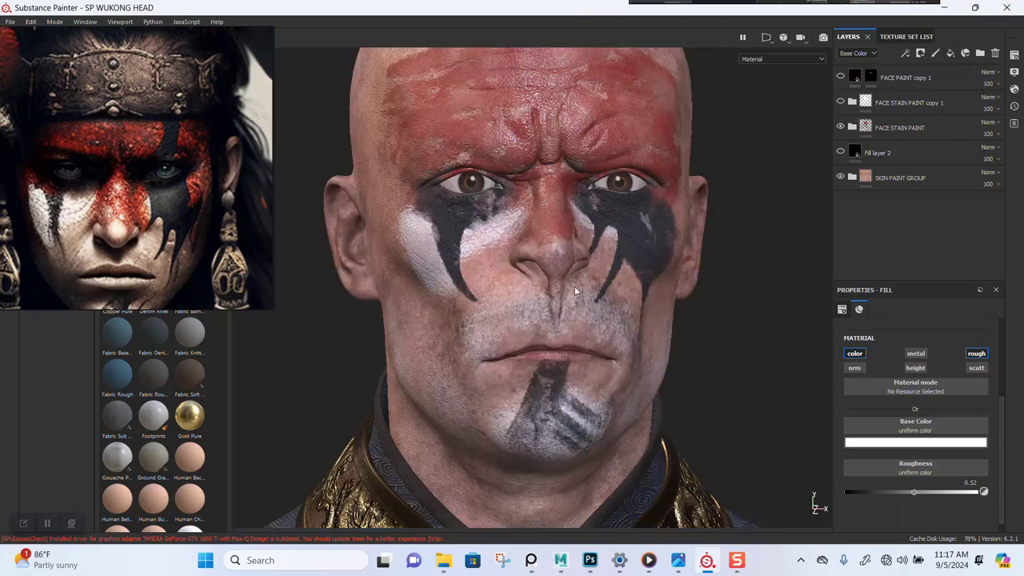
scroll(585, 288, "down", 1)
key("ctrl+s")
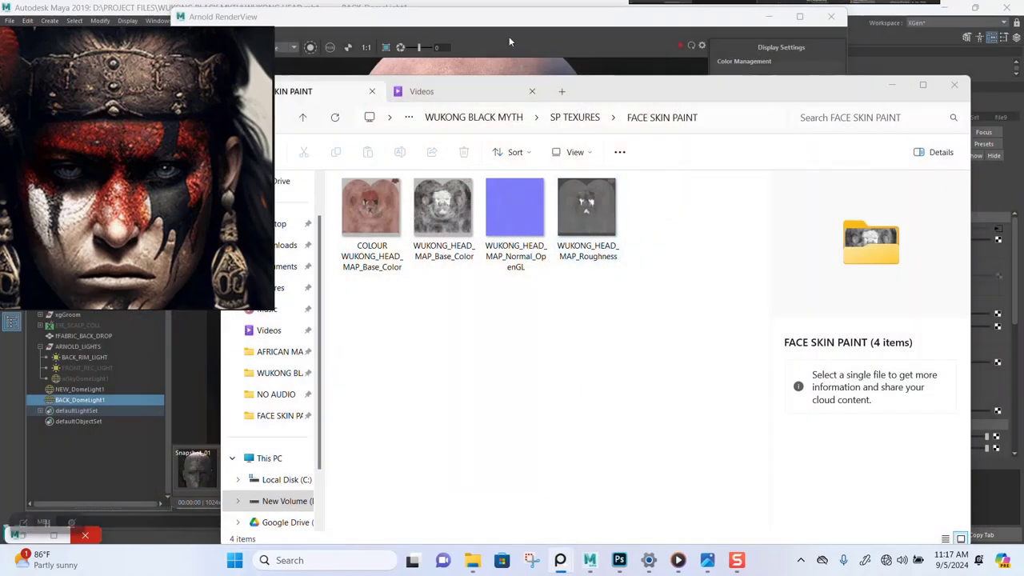
Switch to Maya, minimize the Arnold RenderView, and bring up the Hypershade.
left_click(509, 42)
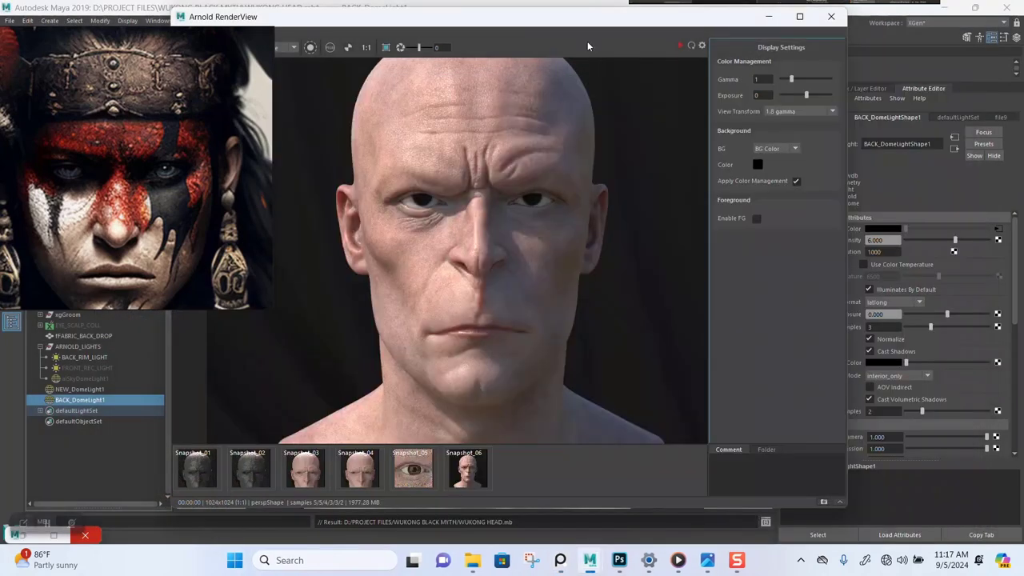
left_click(769, 21)
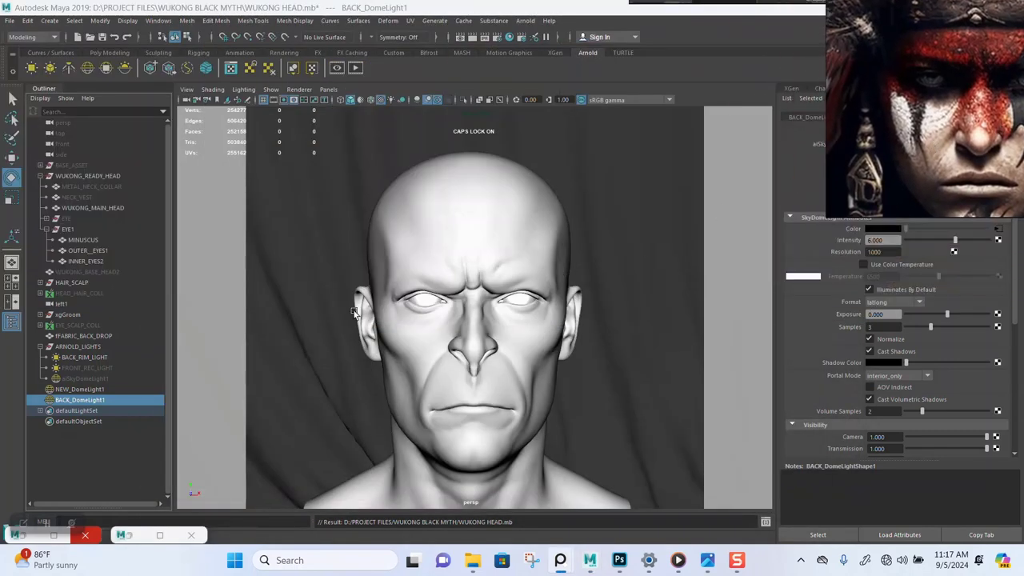
left_click(134, 543)
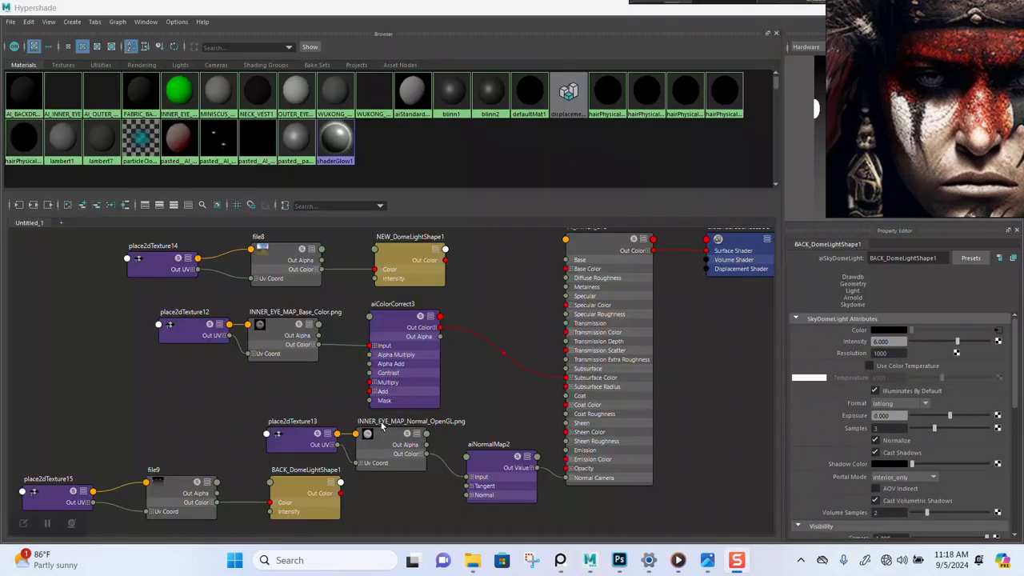
Duplicate the WUKONG_HEAd aiStandardSurface material.
scroll(407, 386, "down", 5)
scroll(367, 354, "up", 2)
scroll(367, 354, "up", 2)
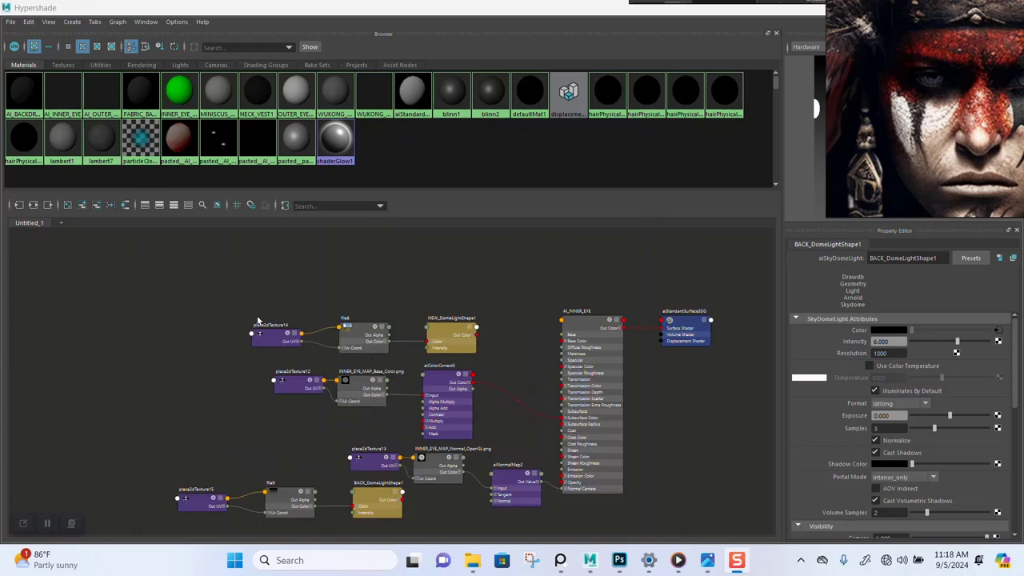
scroll(252, 263, "up", 1)
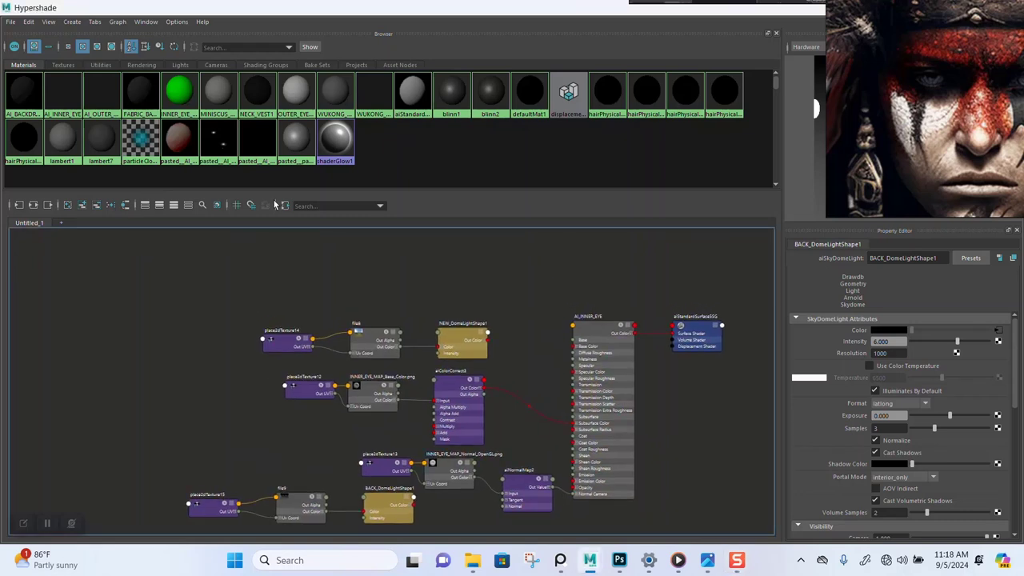
left_click(370, 97)
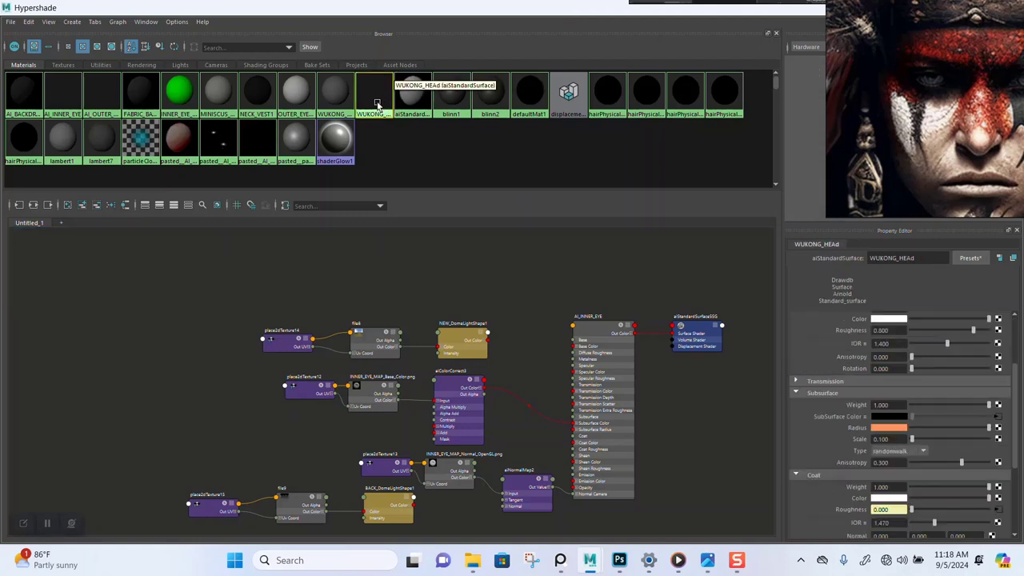
right_click(377, 101)
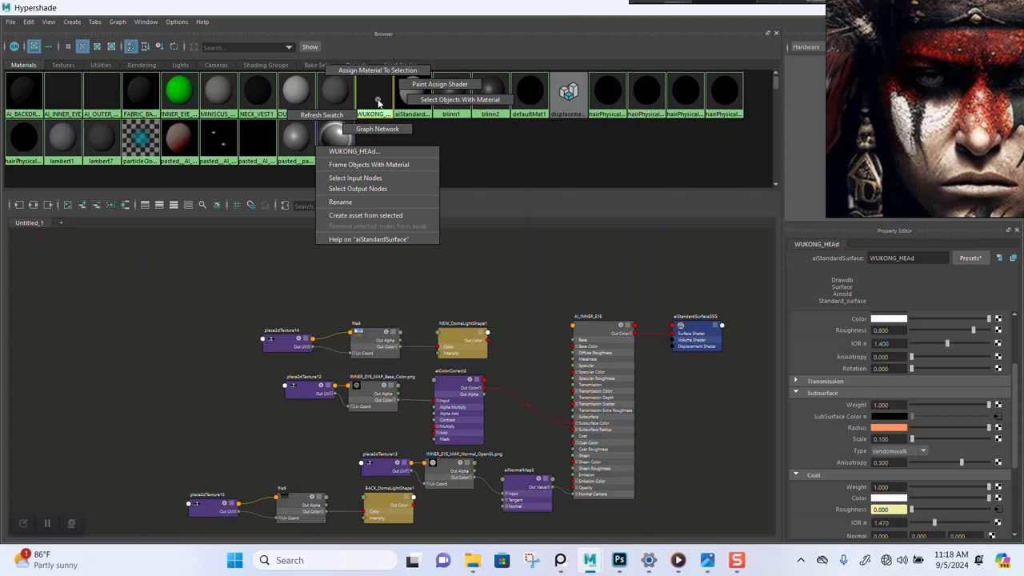
left_click(378, 102)
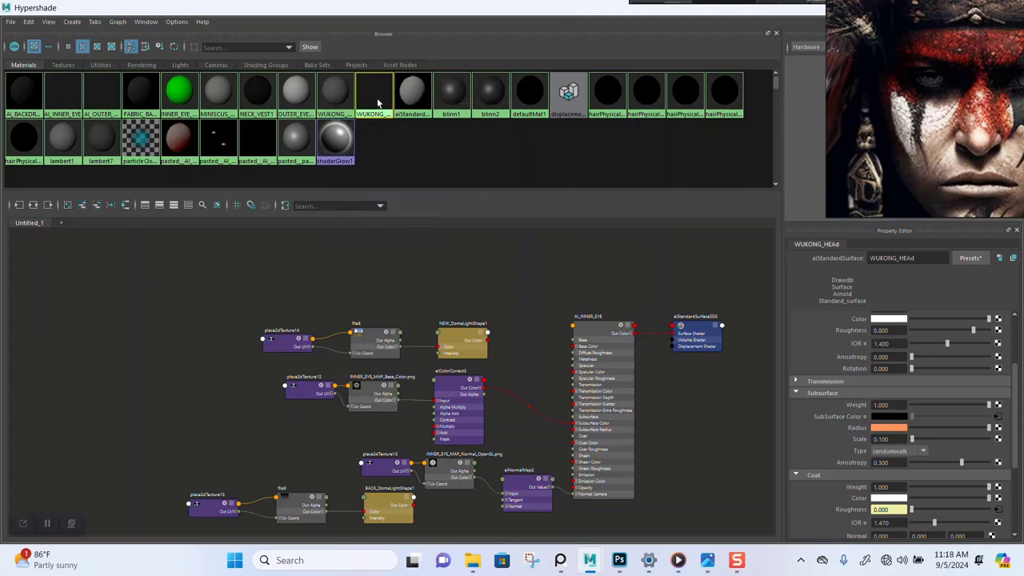
key("ctrl+d")
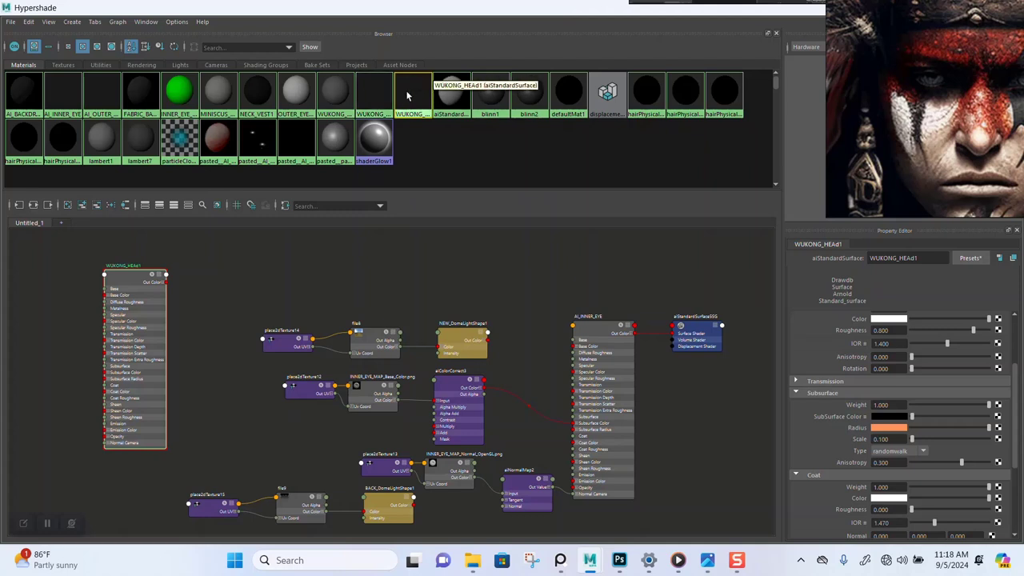
Rename the duplicated head material as DUP_WUKONG_HEAd1.
right_click(411, 90)
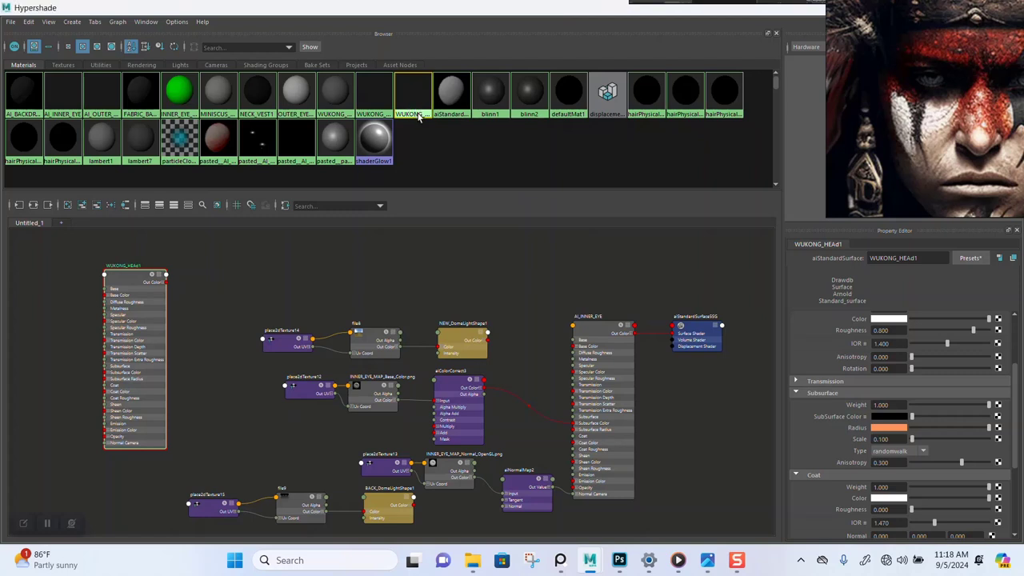
right_click(418, 116)
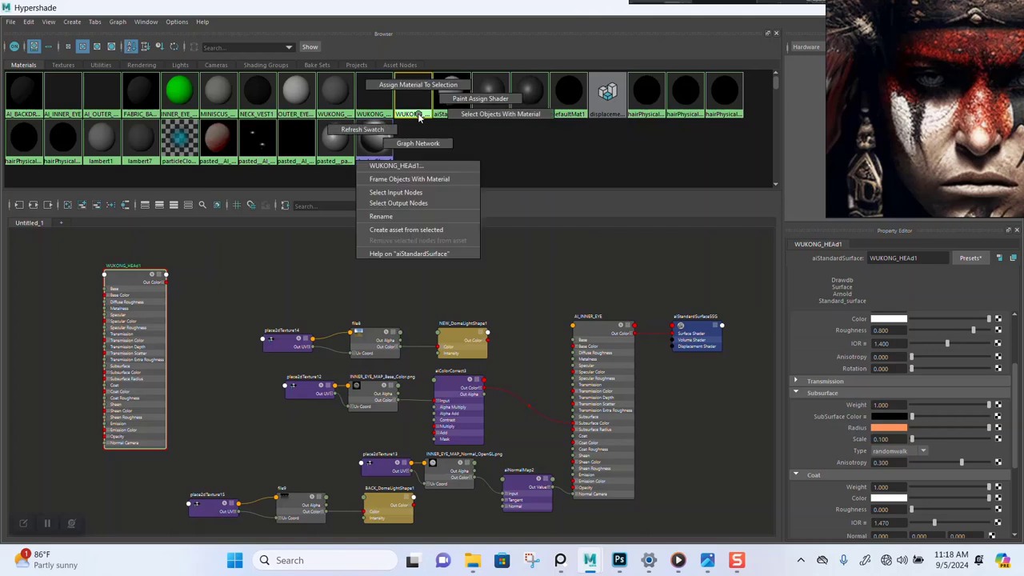
left_click(418, 116)
scroll(66, 288, "up", 5)
middle_click_drag(446, 311, 463, 374, "alt")
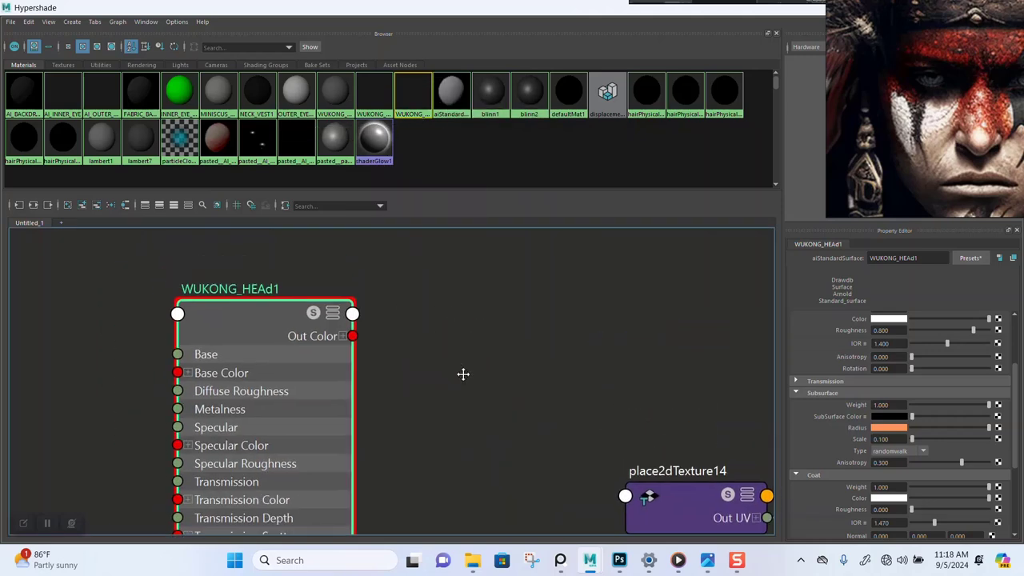
double_click(224, 290)
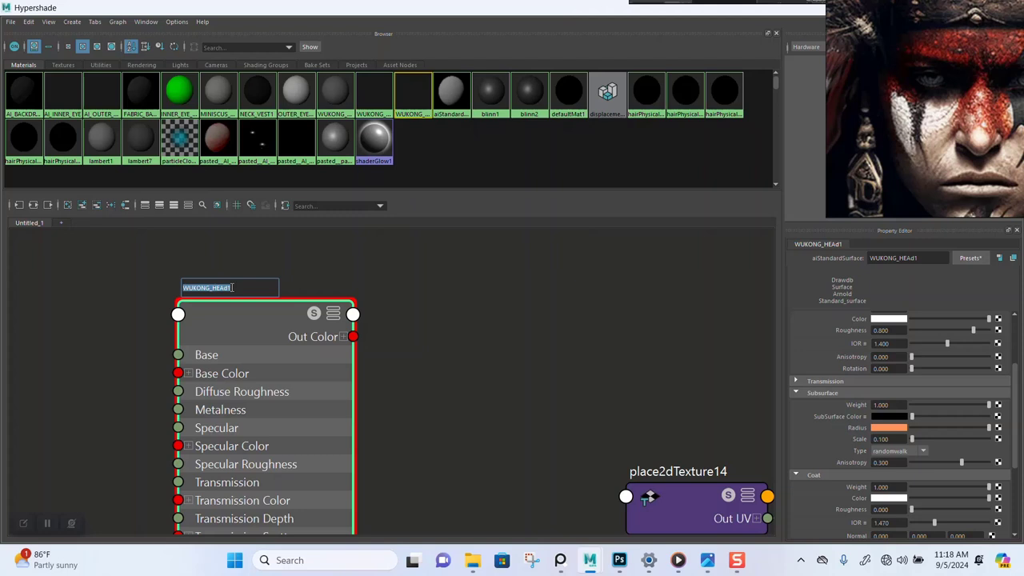
left_click(185, 285)
type("DUP")
key("Return")
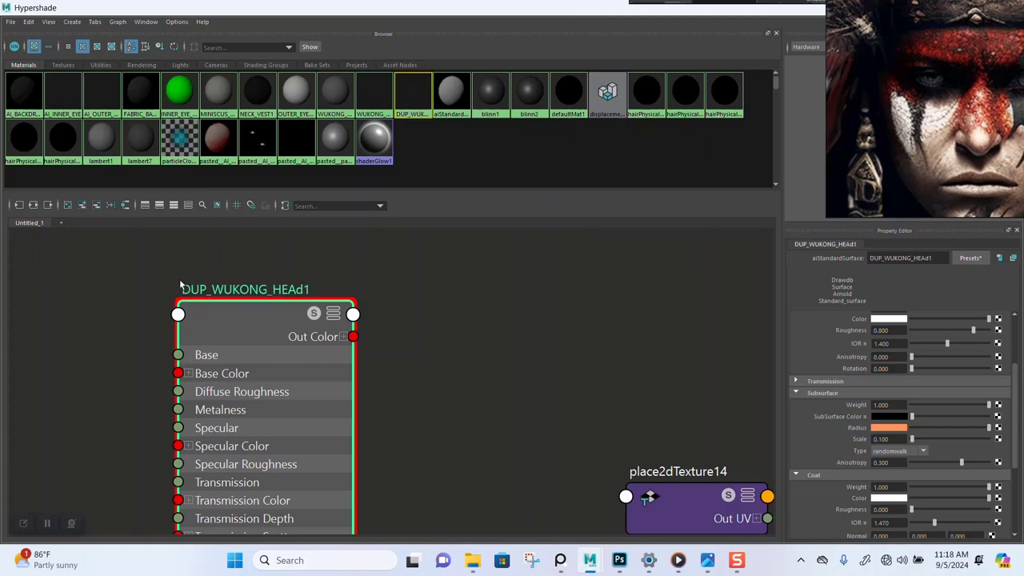
Graph the network of DUP_WUKONG_HEAd1, check it for input connections, and delete the duplicate material.
right_click_drag(424, 96, 424, 124)
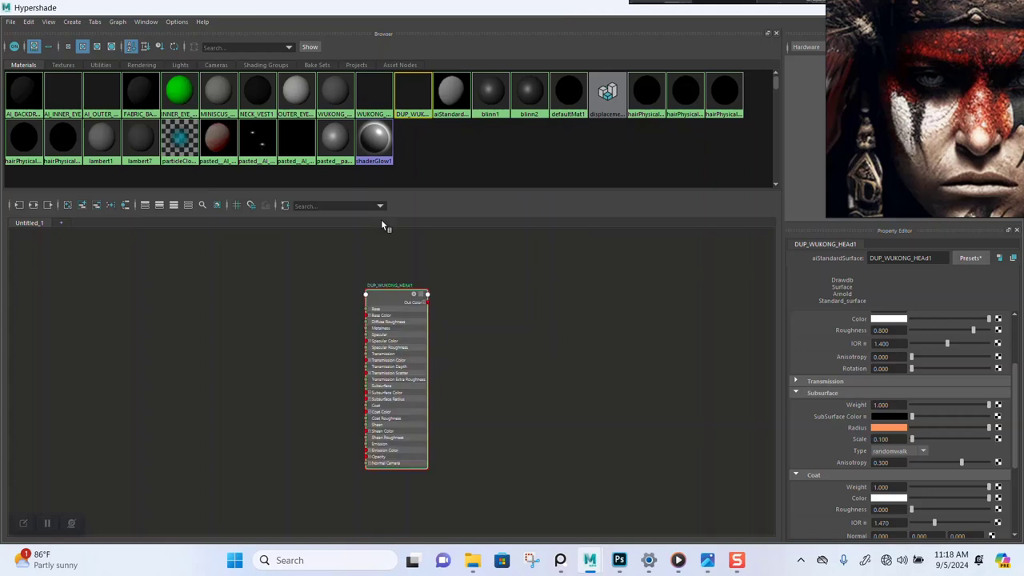
scroll(408, 275, "up", 4)
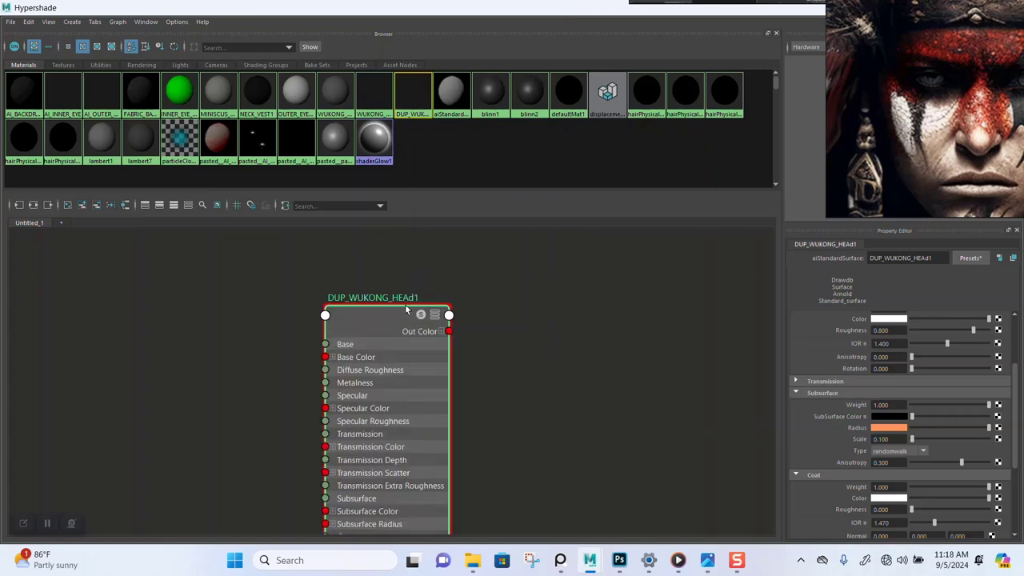
left_click_drag(457, 331, 453, 302)
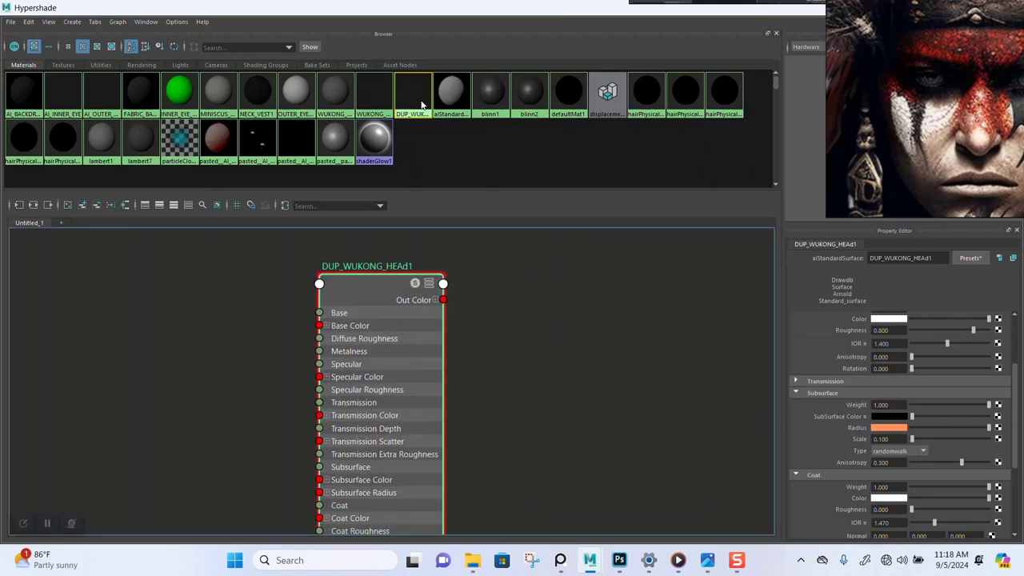
right_click_drag(421, 105, 427, 142)
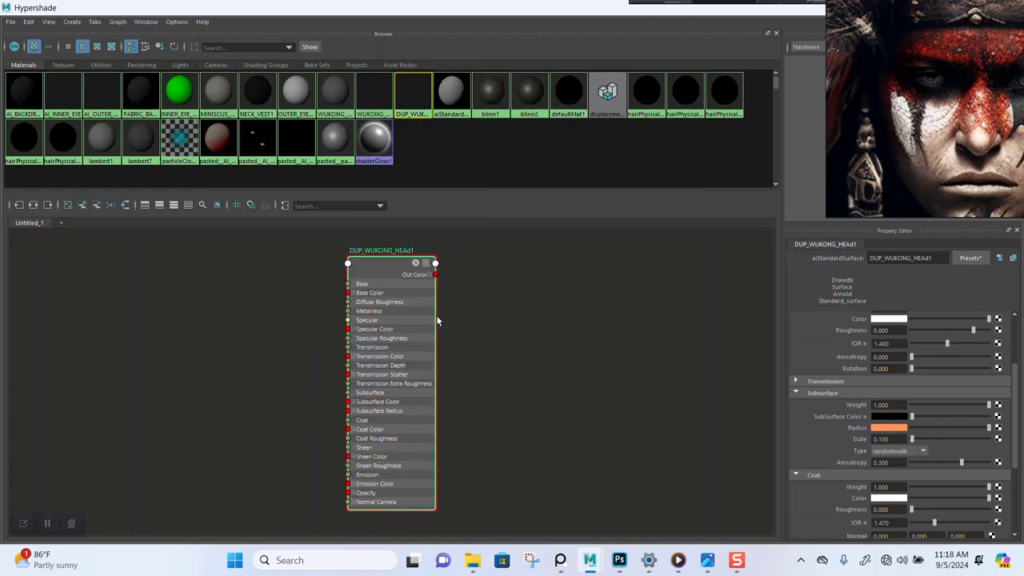
scroll(417, 353, "up", 5)
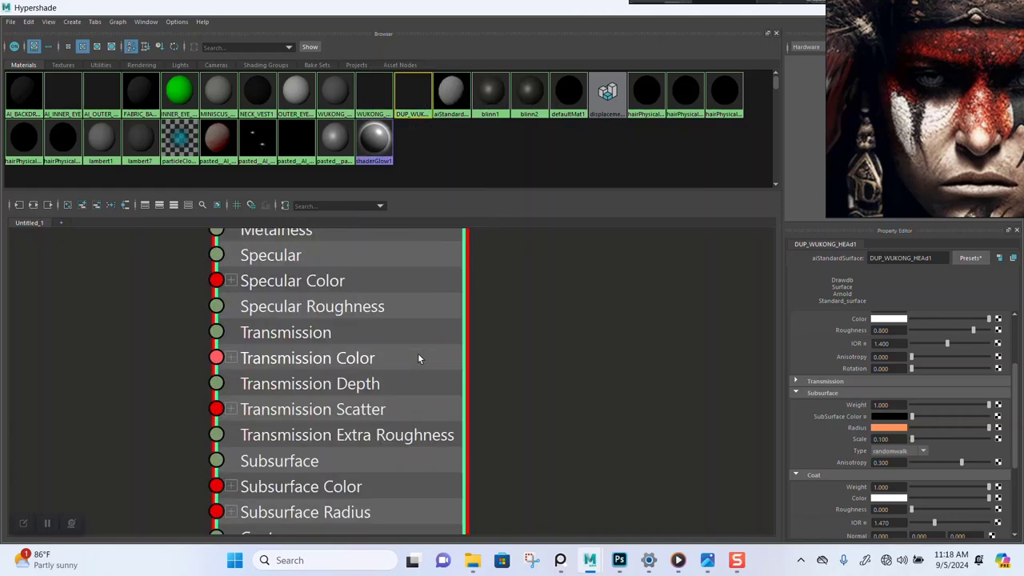
scroll(418, 359, "down", 6)
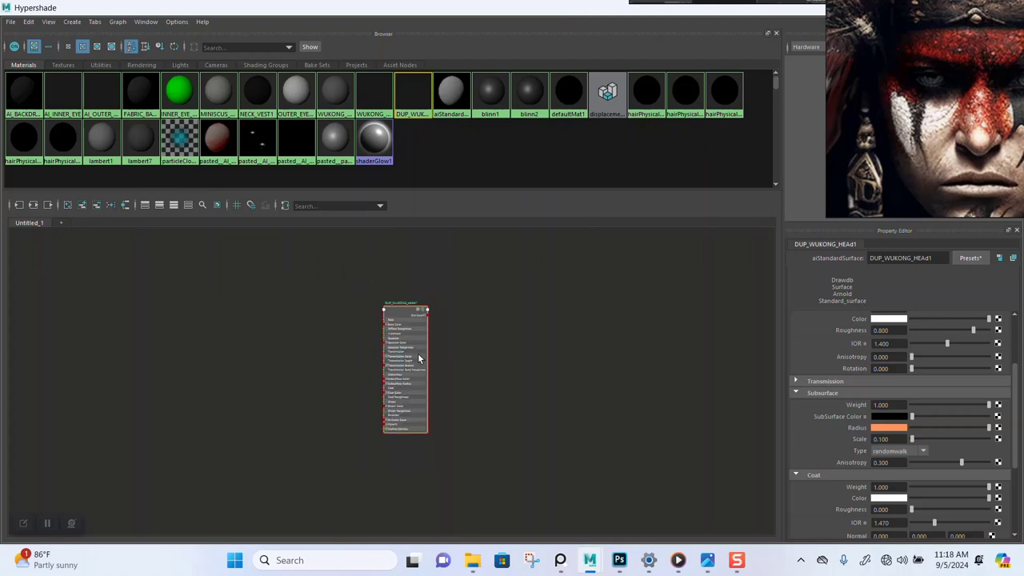
scroll(417, 359, "up", 6)
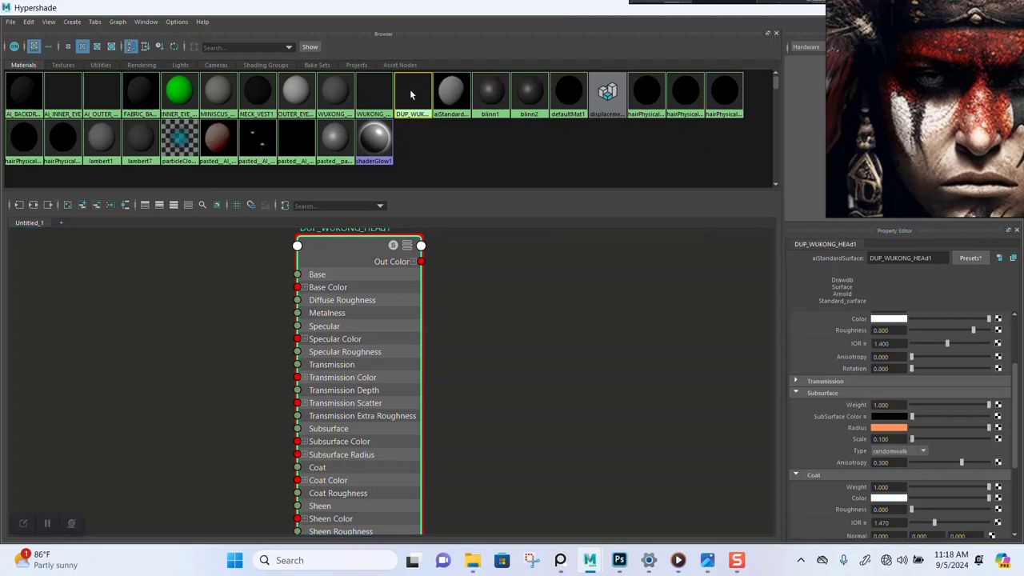
key("Delete")
Graph the network of the original WUKONG_HEAd material and select all of its nodes.
left_click(374, 99)
right_click_drag(374, 100, 379, 124)
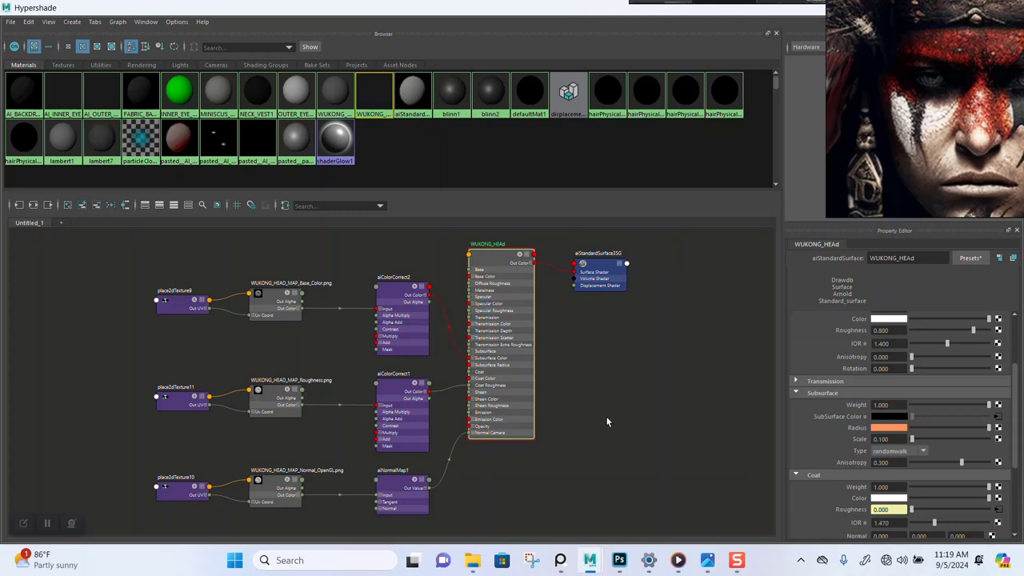
scroll(607, 421, "down", 2)
left_click_drag(207, 258, 704, 520)
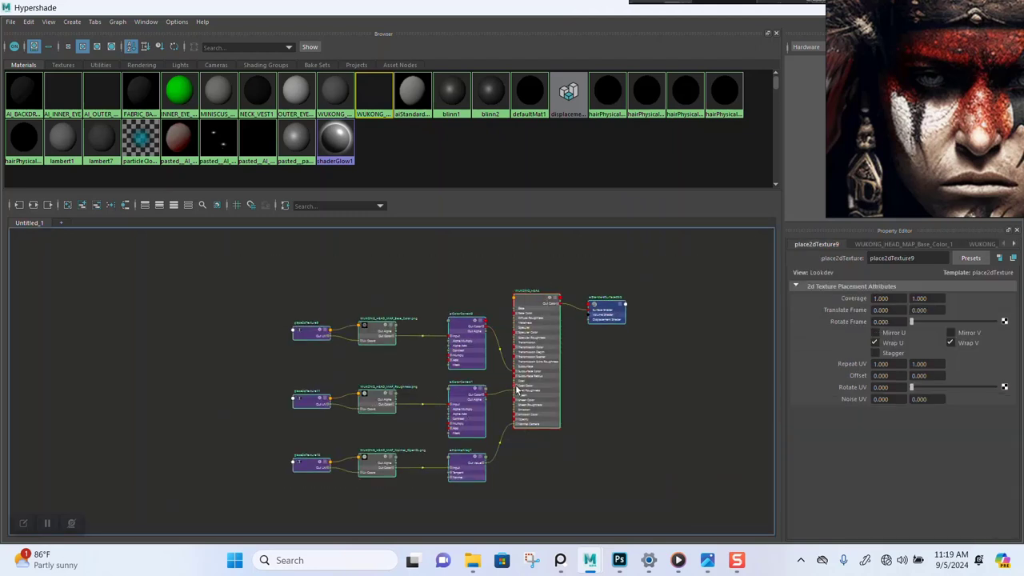
Duplicate the selected WUKONG_HEAd network nodes, check the copies for connections, and delete the duplicated nodes.
key("ctrl+d")
scroll(468, 366, "down", 5)
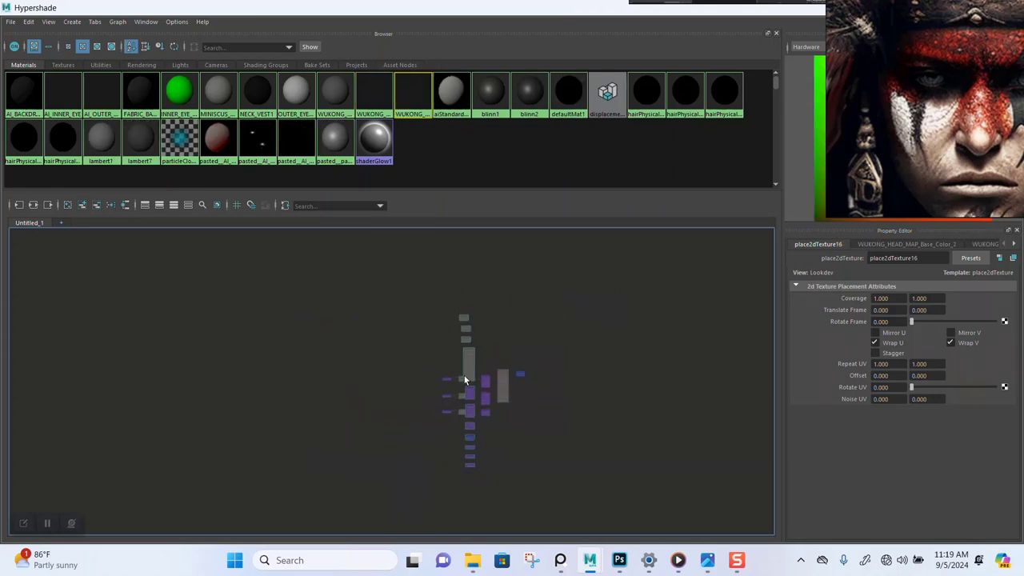
left_click_drag(468, 365, 565, 375)
scroll(565, 375, "up", 6)
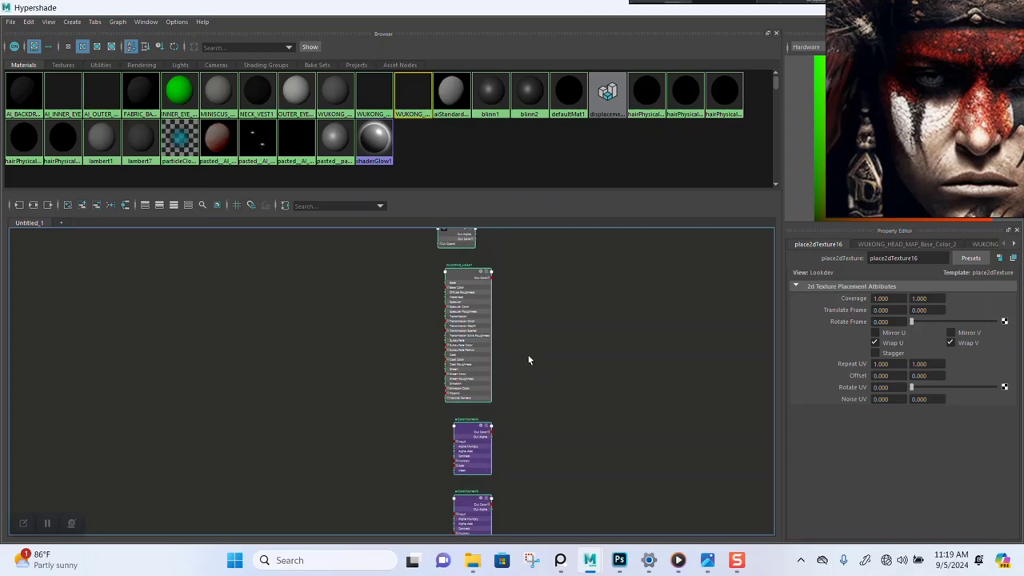
scroll(522, 397, "up", 6)
scroll(485, 385, "down", 5)
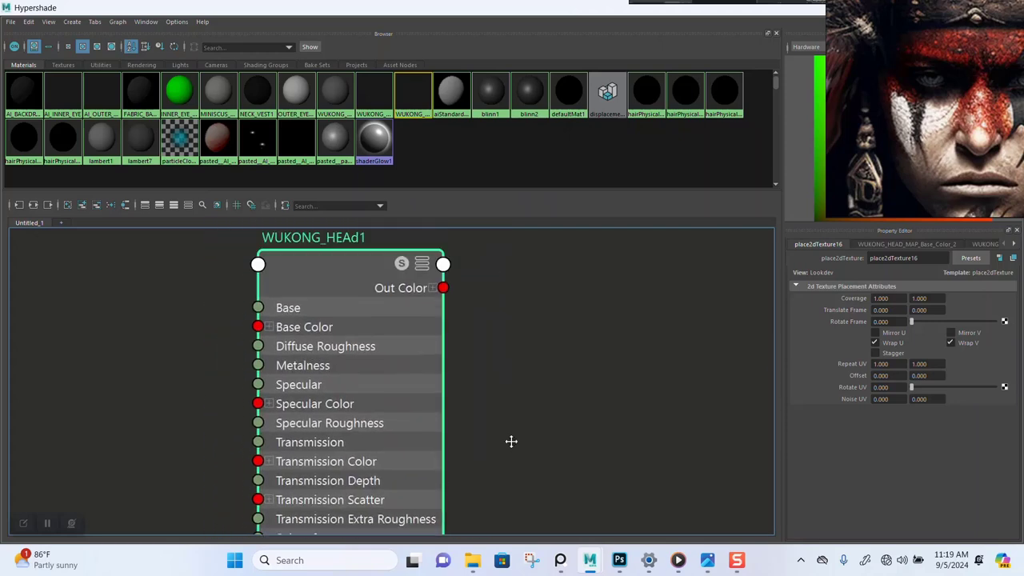
scroll(495, 420, "down", 5)
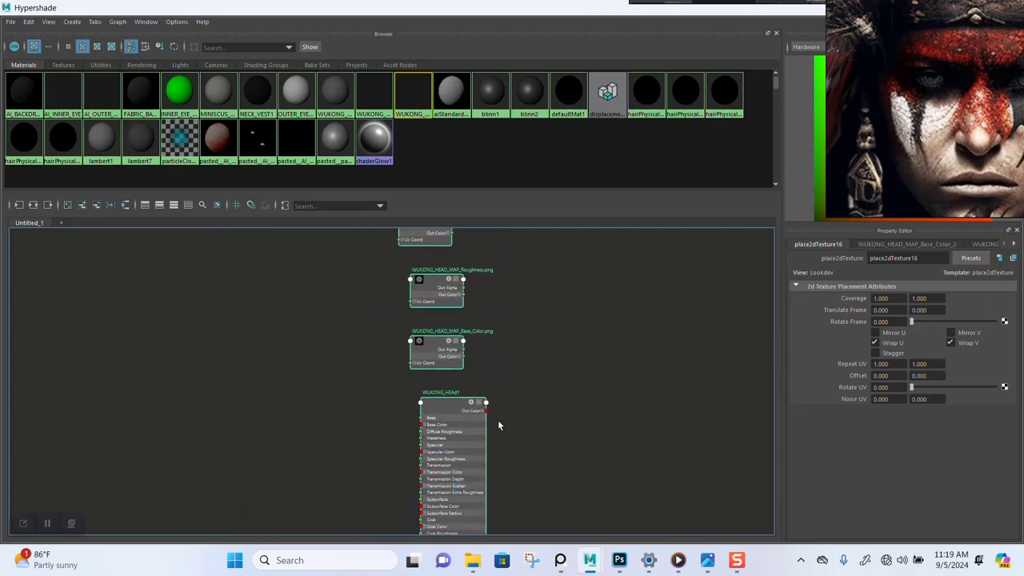
middle_click_drag(502, 431, 515, 322, "alt")
scroll(523, 371, "up", 5)
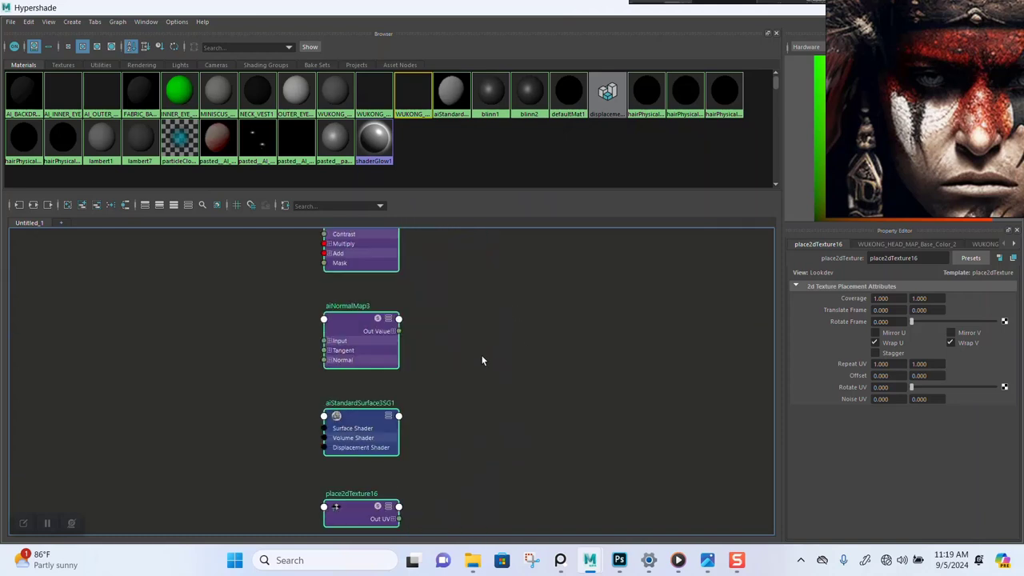
middle_click_drag(476, 353, 504, 432, "alt")
scroll(496, 429, "down", 5)
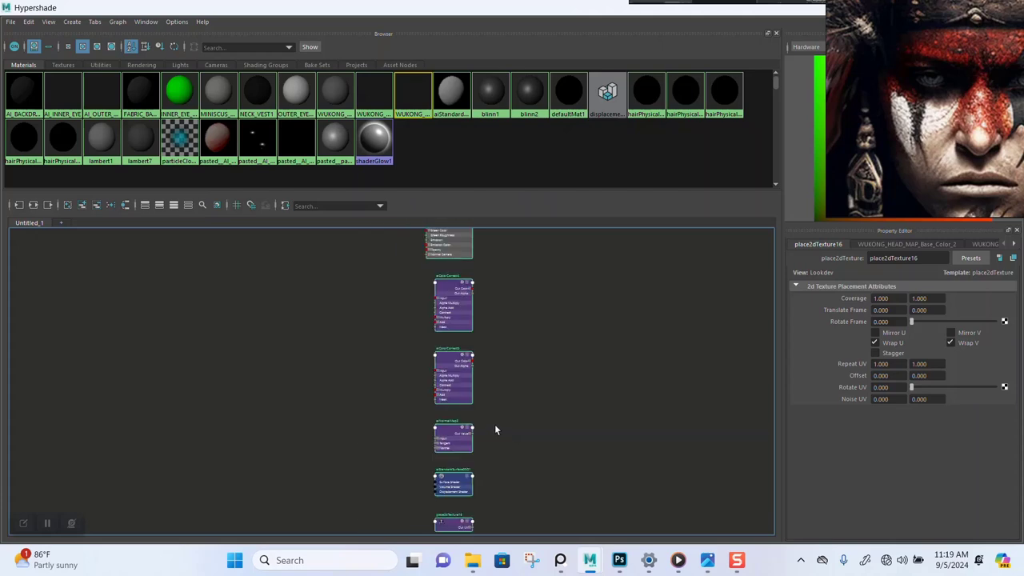
key("Delete")
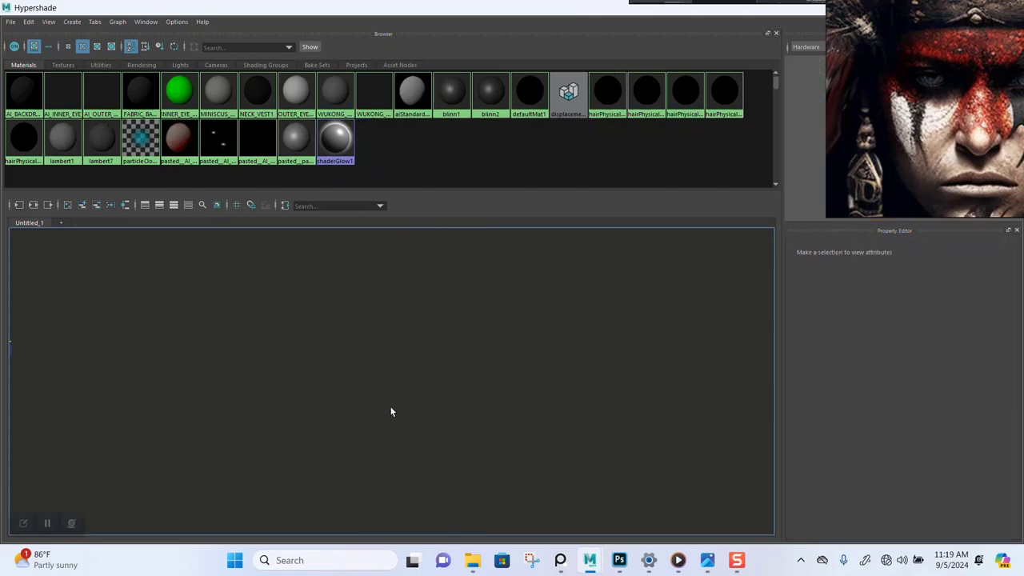
Examine how the texture, color correct and normal map nodes connect in the original WUKONG_HEAd network.
middle_click_drag(297, 406, 571, 400, "alt")
middle_click_drag(400, 393, 544, 386, "alt")
scroll(383, 381, "up", 6)
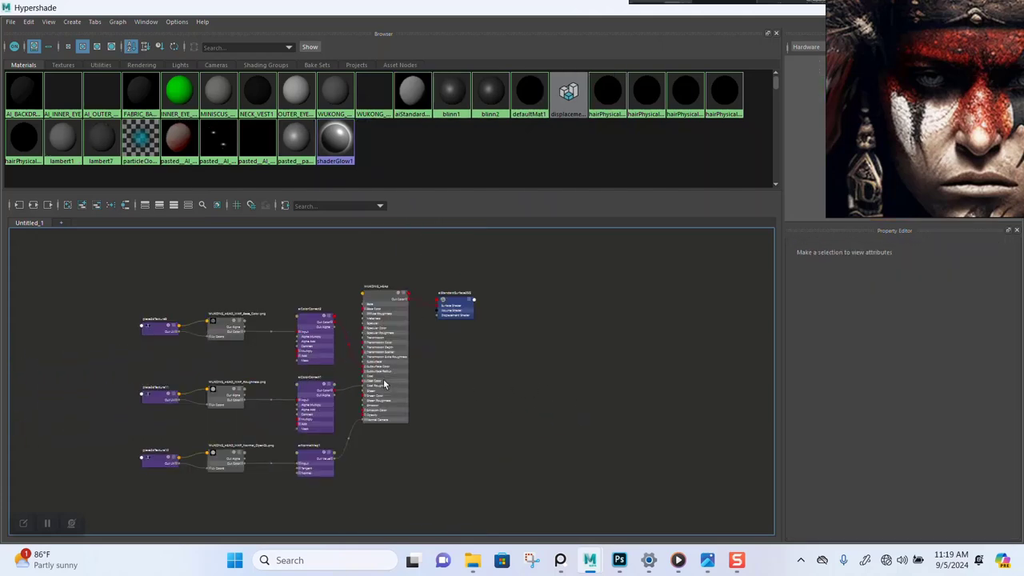
middle_click_drag(443, 397, 474, 406, "alt")
scroll(455, 445, "up", 3)
scroll(456, 445, "down", 6)
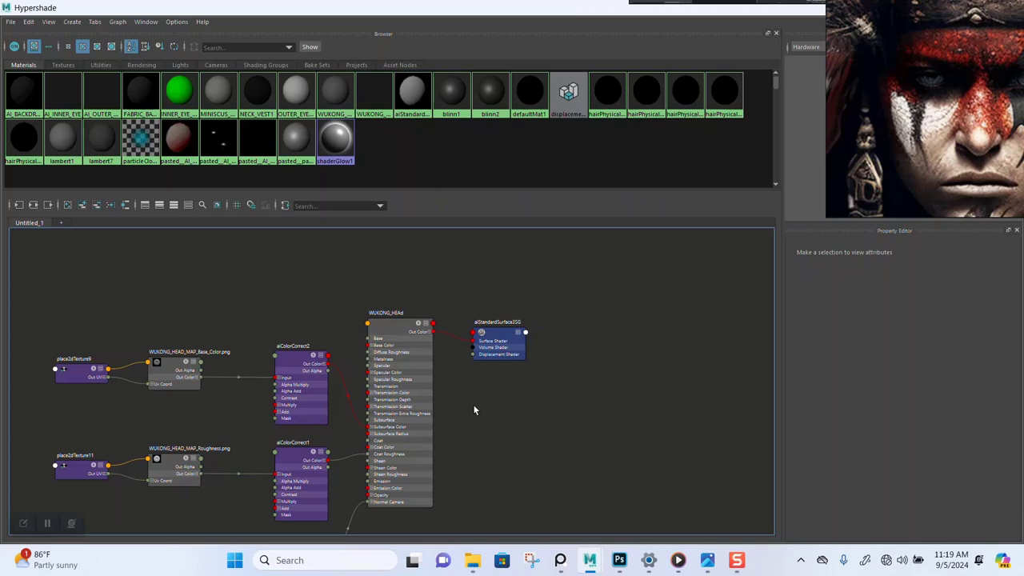
scroll(473, 410, "down", 2)
scroll(474, 410, "down", 1)
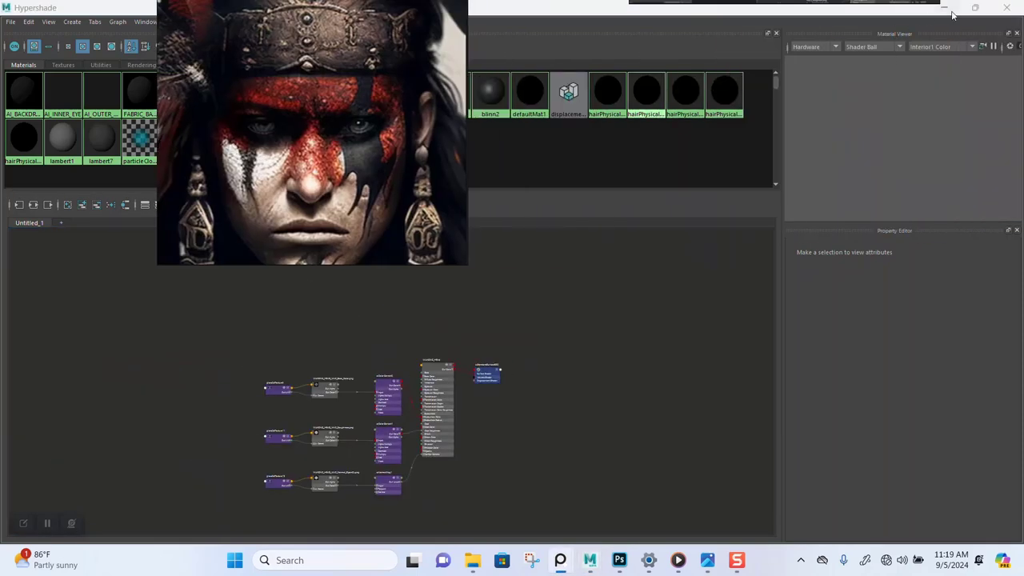
Select the WUKONG_MAIN_HEAD mesh, review the face in the Arnold render, and return to Hypershade.
left_click(948, 9)
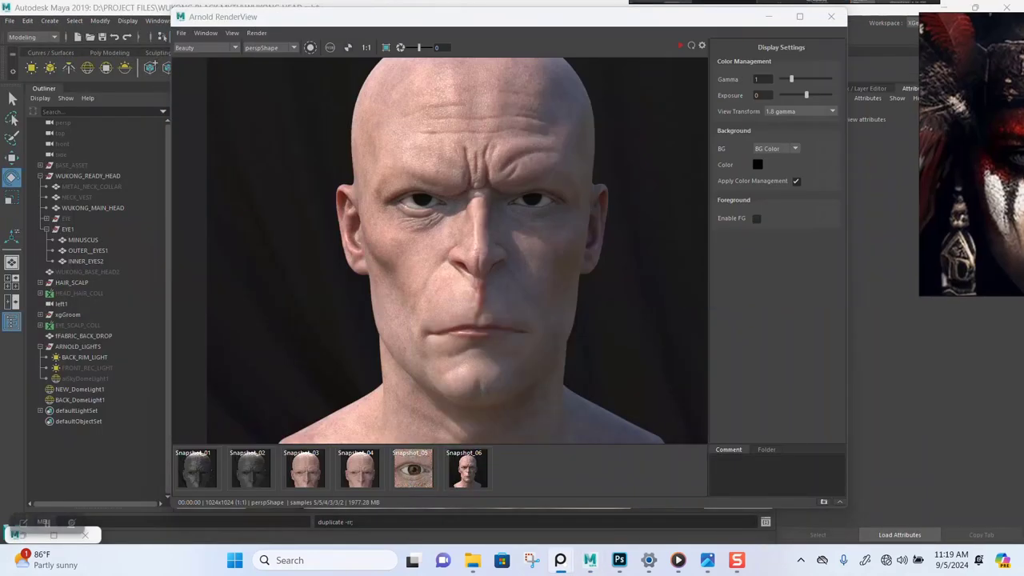
left_click(769, 16)
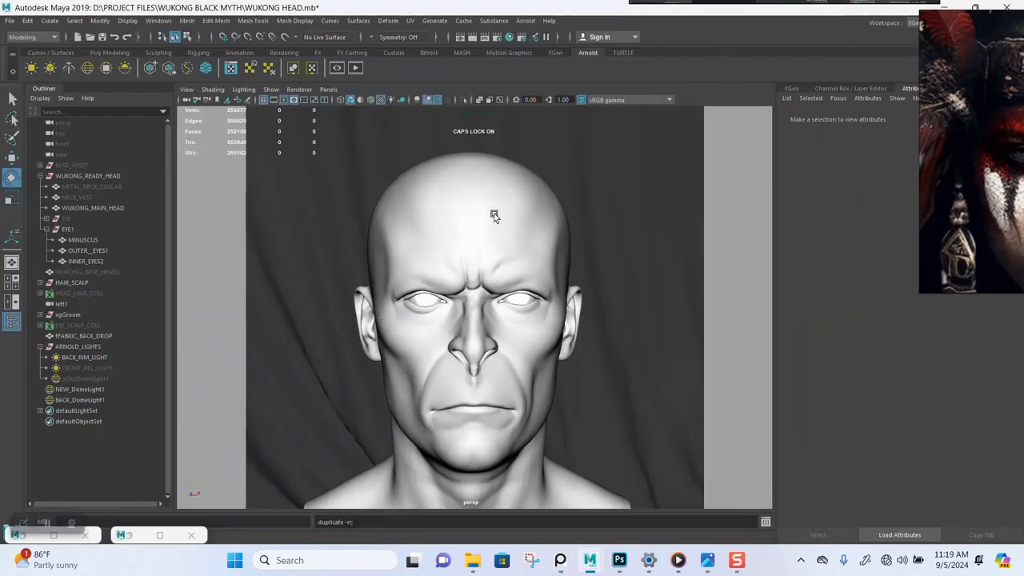
left_click(448, 224)
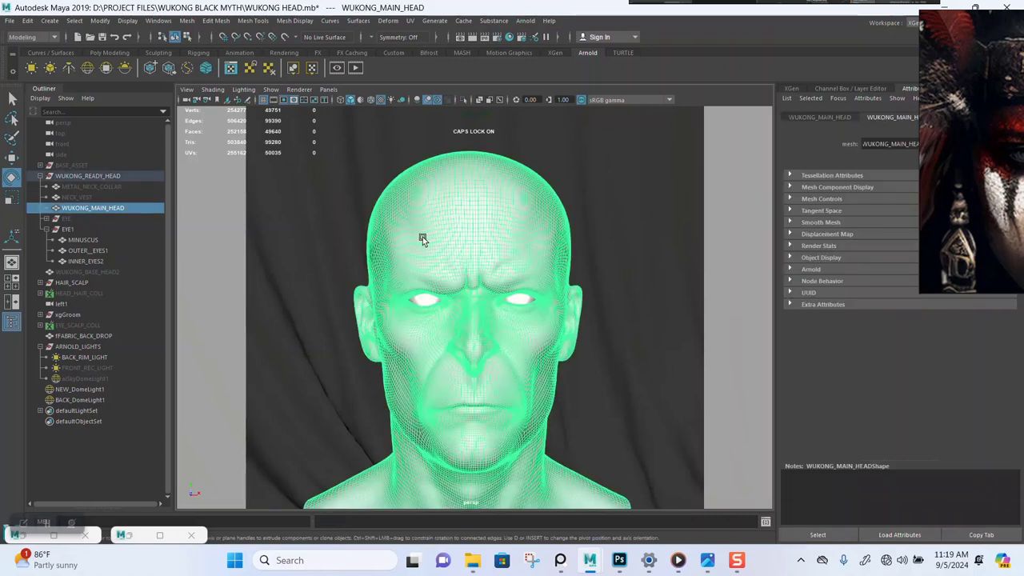
left_click(143, 535)
left_click(765, 18)
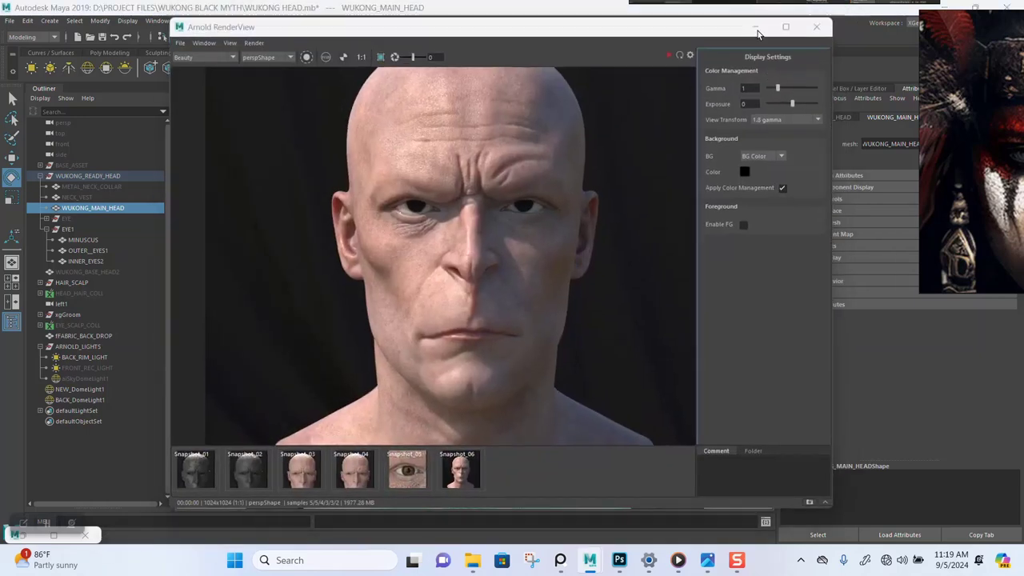
left_click(51, 524)
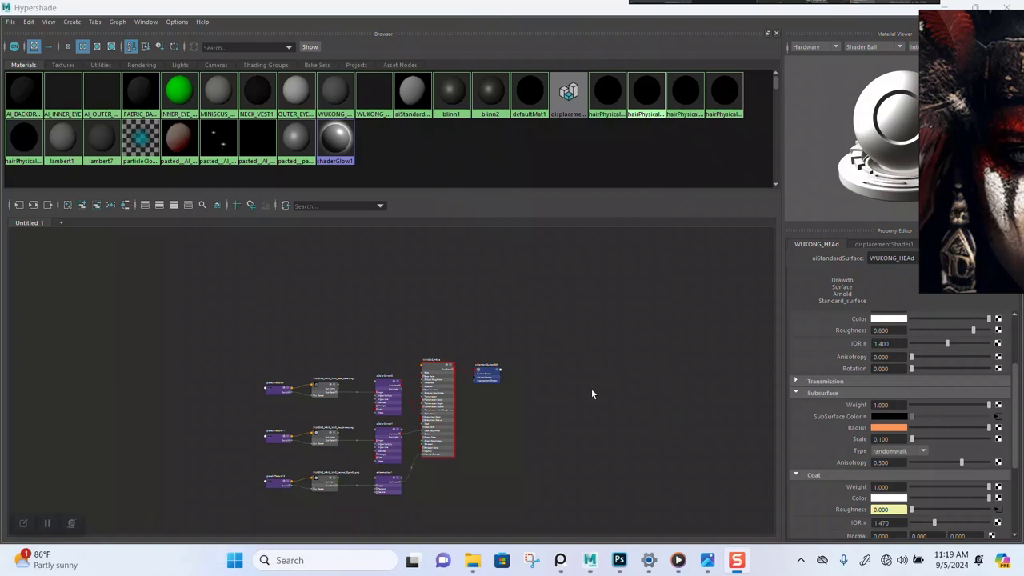
Create a new aiStandardSurface material in the empty graph area beside the WUKONG_HEAd network.
middle_click_drag(565, 400, 656, 351, "alt")
scroll(191, 346, "up", 2)
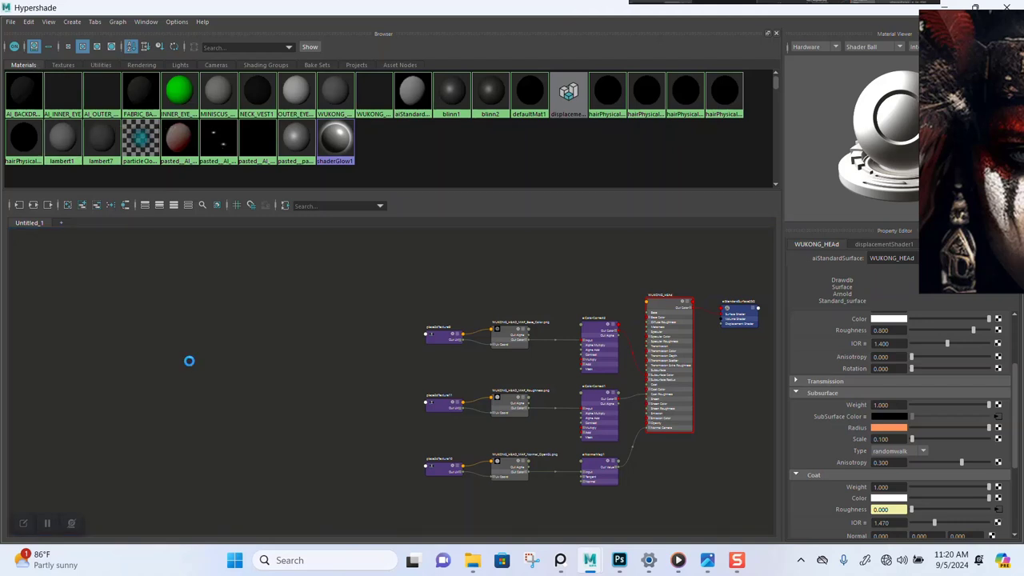
right_click(189, 364)
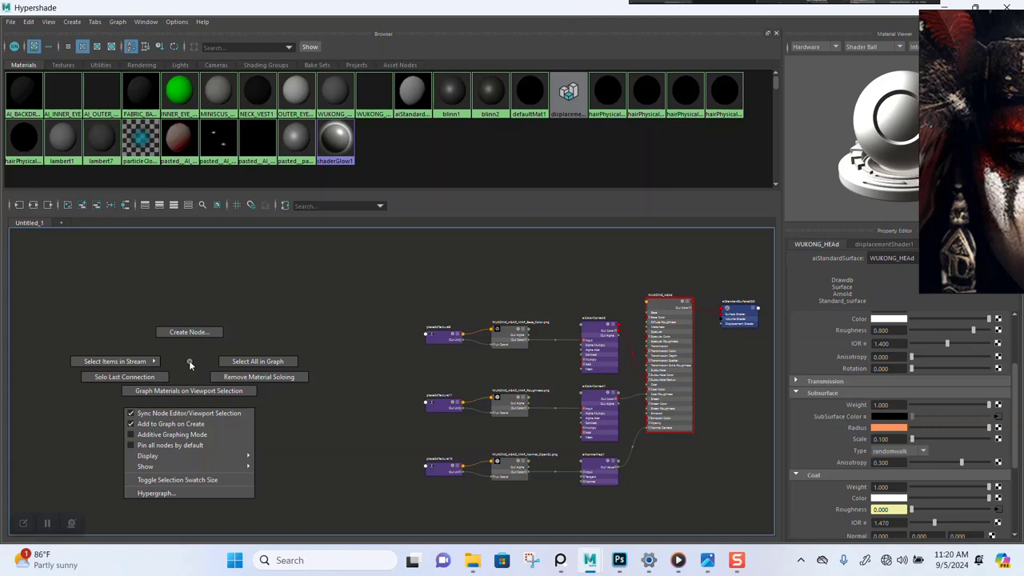
left_click(189, 365)
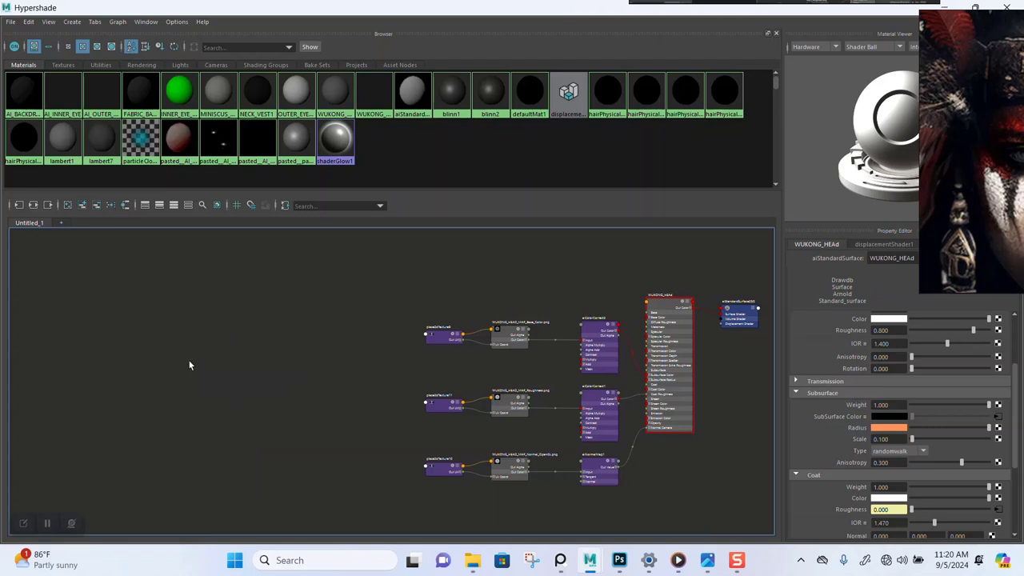
key("Tab")
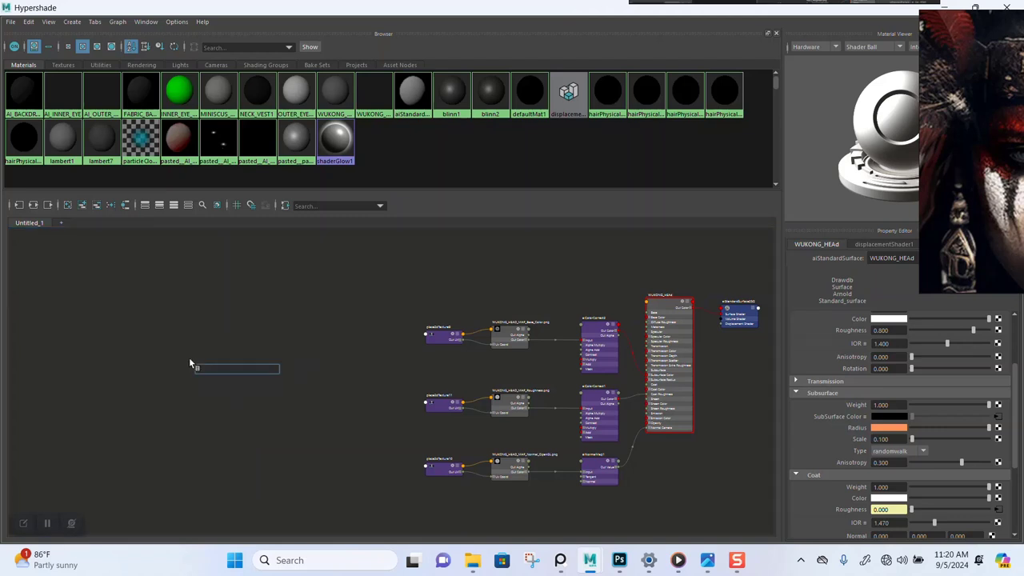
type("Ai")
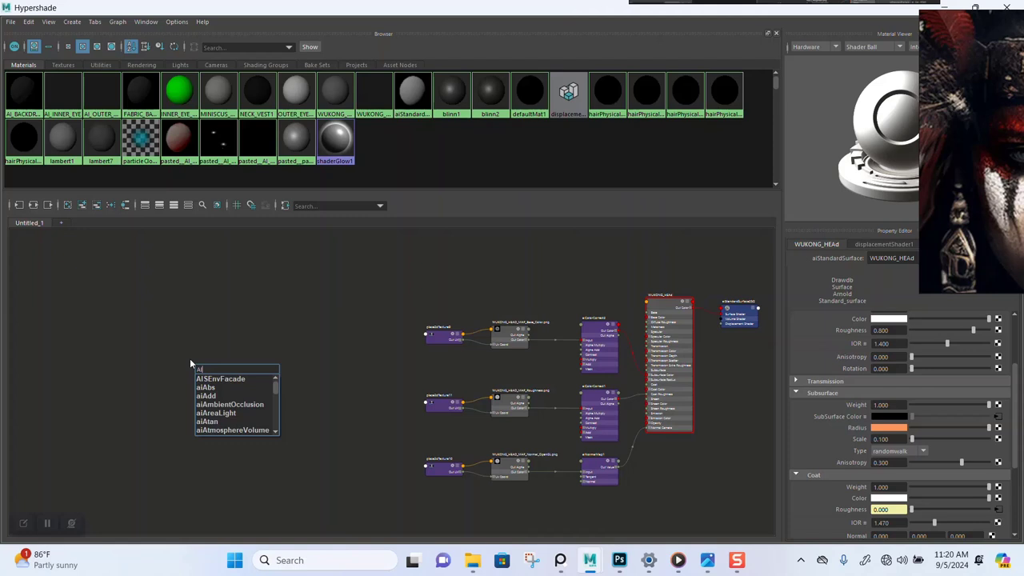
type("ST")
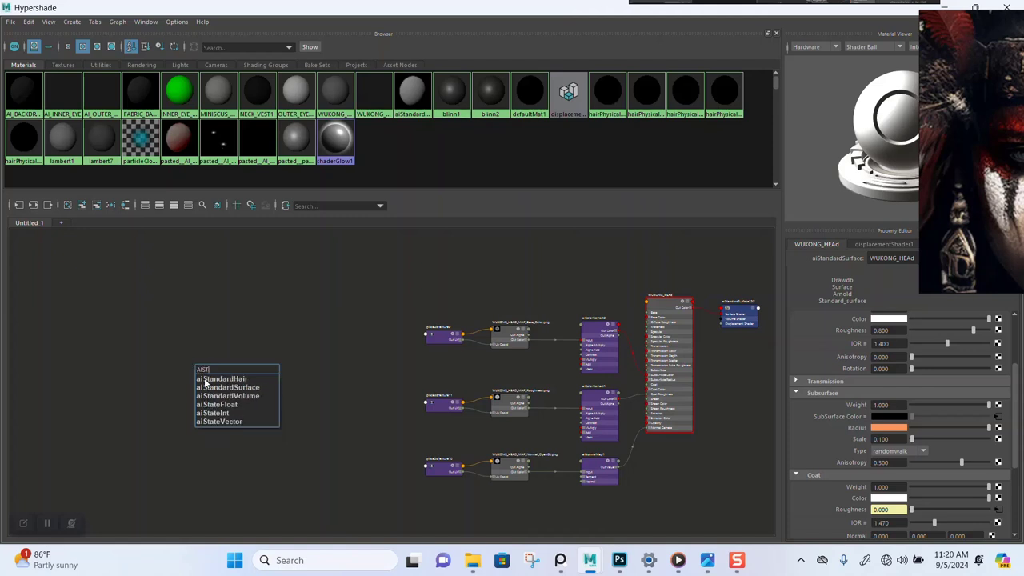
left_click(216, 387)
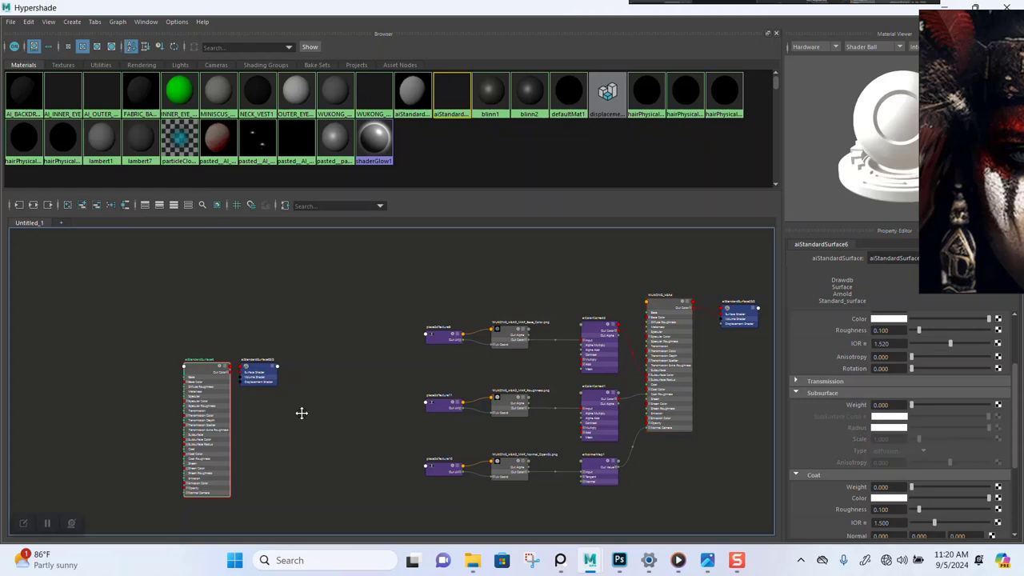
Move the new aiStandardSurface and its shading group clear above the WUKONG_HEAd network and select the new material.
scroll(299, 411, "down", 5)
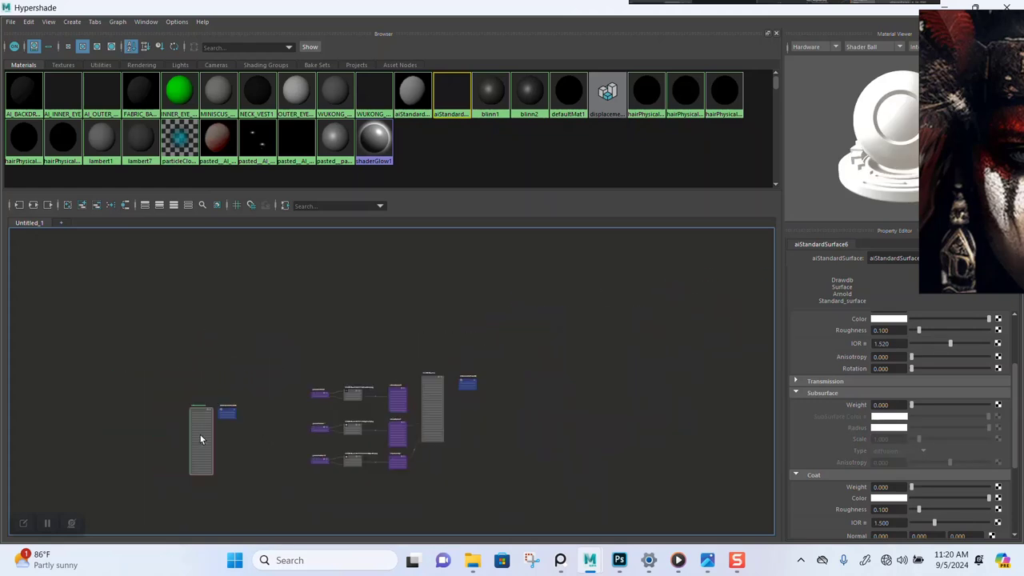
mouse_move(200, 435)
left_mouse_down()
mouse_move(223, 433)
mouse_move(191, 435)
left_mouse_up()
left_click_drag(156, 344, 416, 310)
middle_click_drag(461, 327, 475, 429, "alt")
scroll(439, 351, "up", 5)
middle_click_drag(445, 397, 476, 383, "alt")
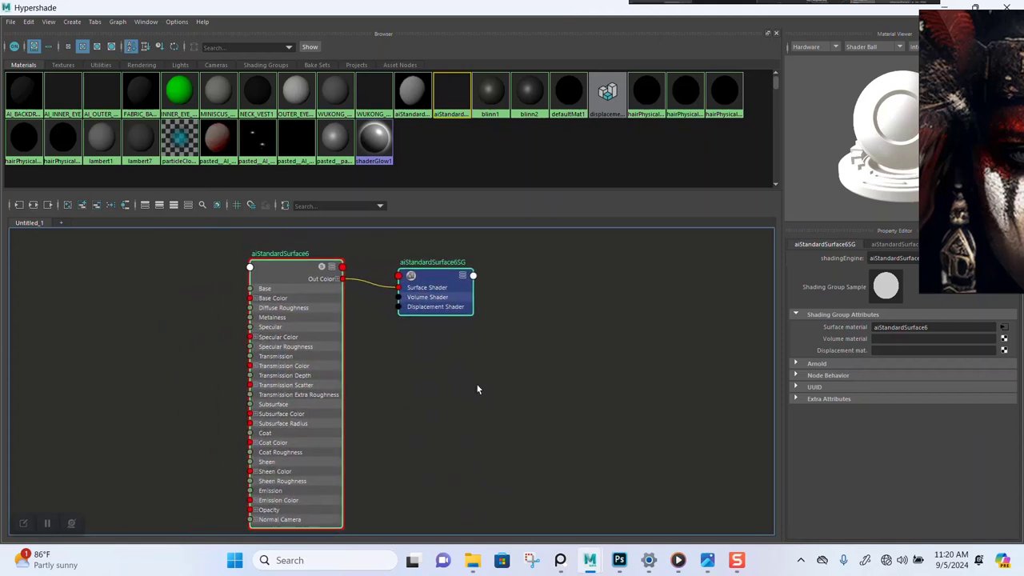
scroll(452, 389, "down", 2)
scroll(451, 389, "up", 2)
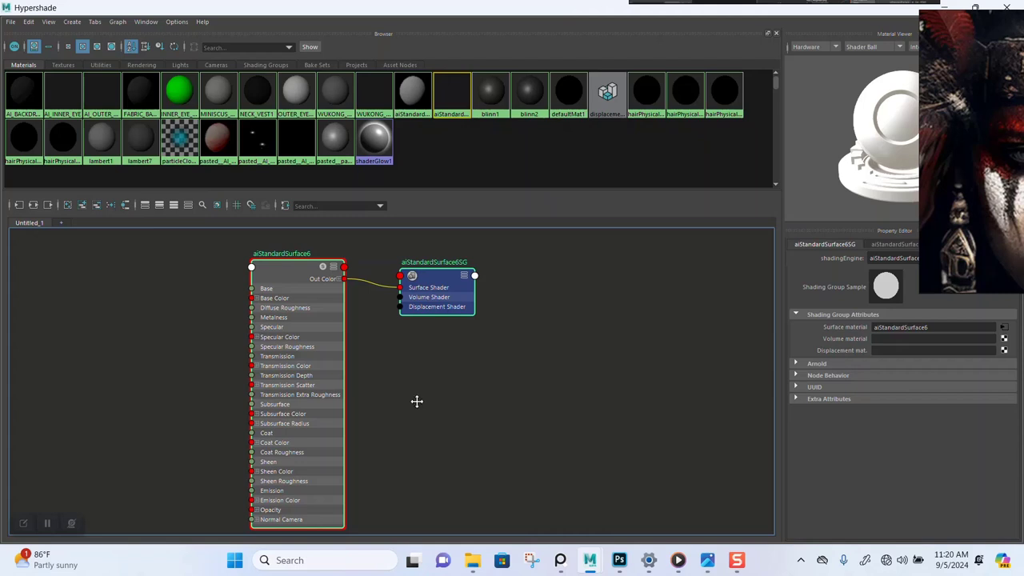
mouse_move(416, 400)
middle_mouse_down("alt")
mouse_move(441, 391)
mouse_move(423, 389)
mouse_move(436, 397)
middle_mouse_up("alt")
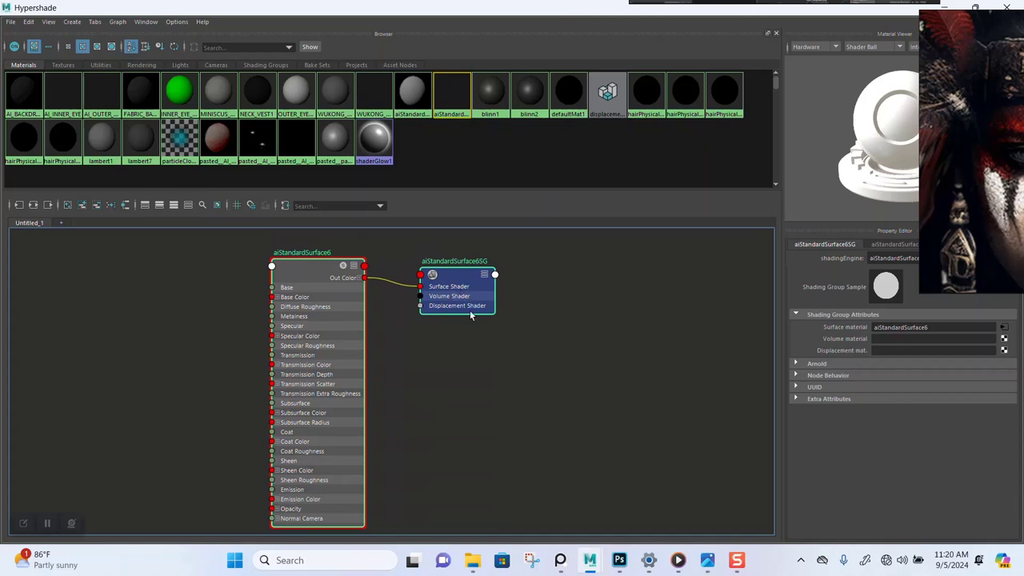
mouse_move(445, 347)
middle_mouse_down("alt")
mouse_move(475, 330)
mouse_move(457, 355)
mouse_move(418, 362)
mouse_move(448, 364)
middle_mouse_up("alt")
scroll(417, 367, "down", 2)
left_click(423, 351)
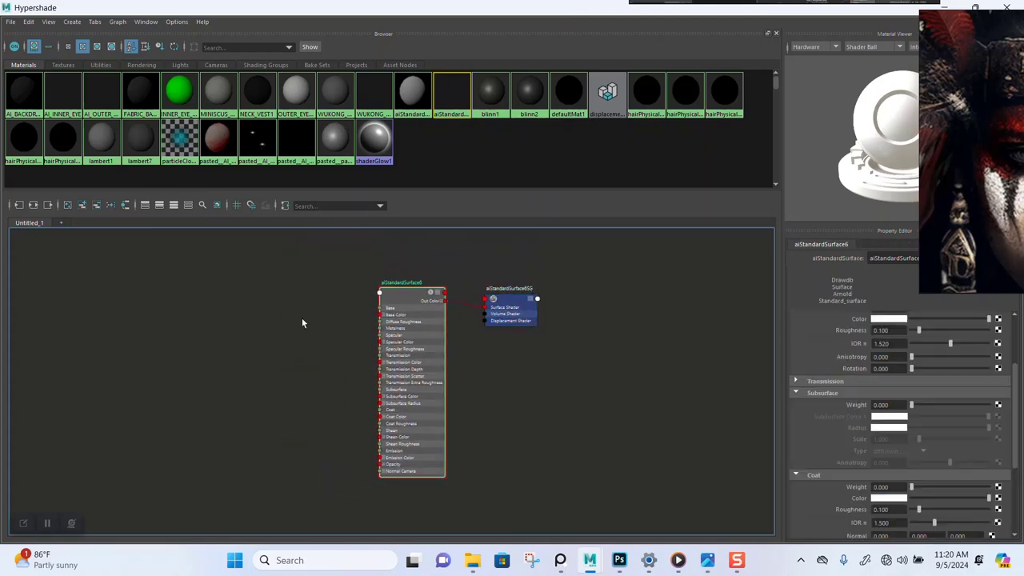
Import the COLOUR base color, WUKONG_HEAD_MAP_Base_Color and WUKONG_HEAD_MAP_Normal_OpenGL textures from the FACE SKIN PAINT folder into the Hypershade graph.
mouse_move(472, 560)
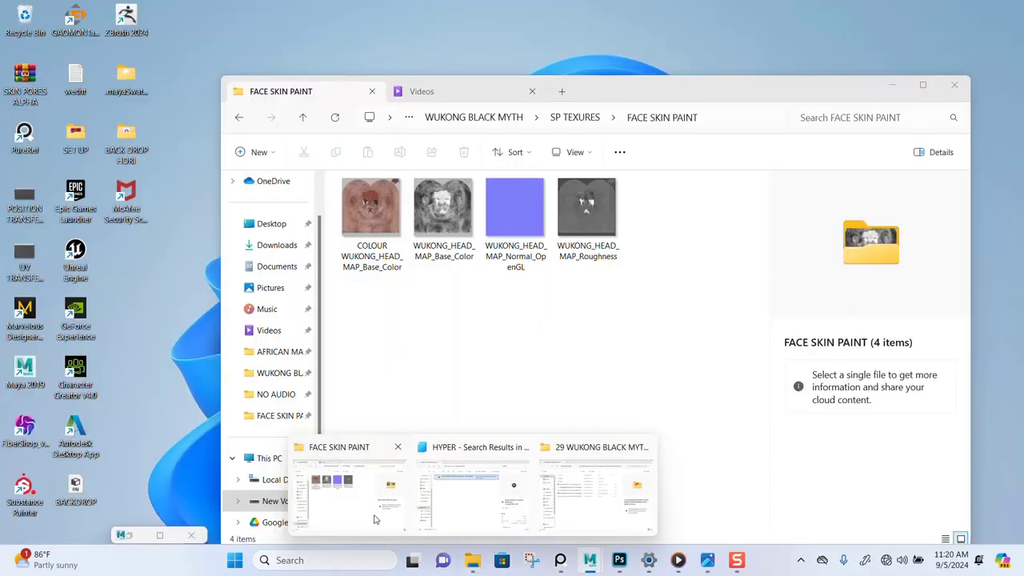
left_click(373, 520)
mouse_move(532, 337)
left_mouse_down()
mouse_move(432, 269)
mouse_move(339, 176)
mouse_move(91, 288)
mouse_move(126, 313)
mouse_move(120, 369)
left_mouse_up()
left_click(121, 369)
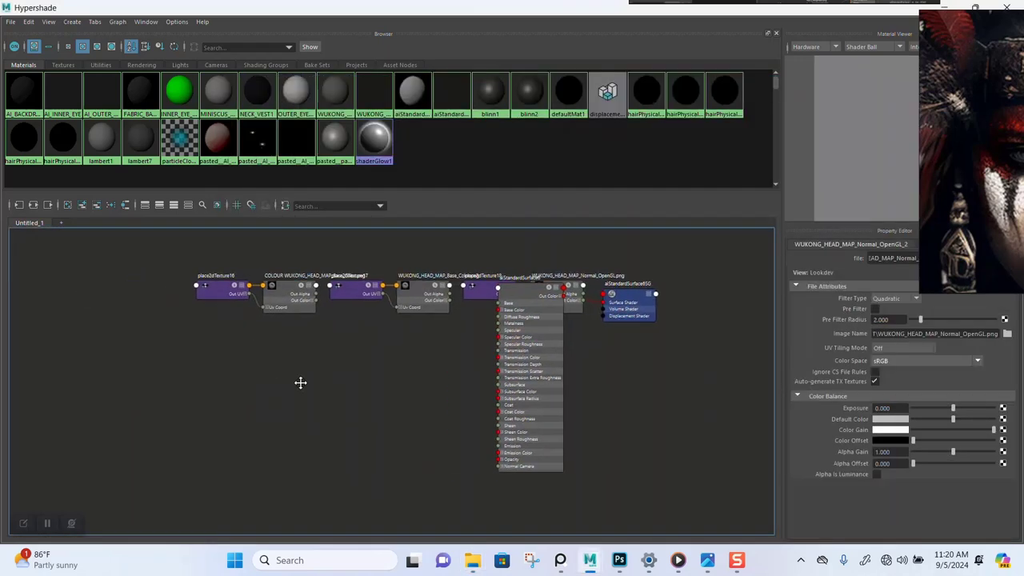
Arrange the WUKONG_HEAD_MAP_Base_Color texture above the COLOUR texture, each with its placement node, beside the new material.
left_click_drag(215, 240, 281, 324)
left_click_drag(334, 240, 464, 282)
left_click_drag(419, 310, 330, 269)
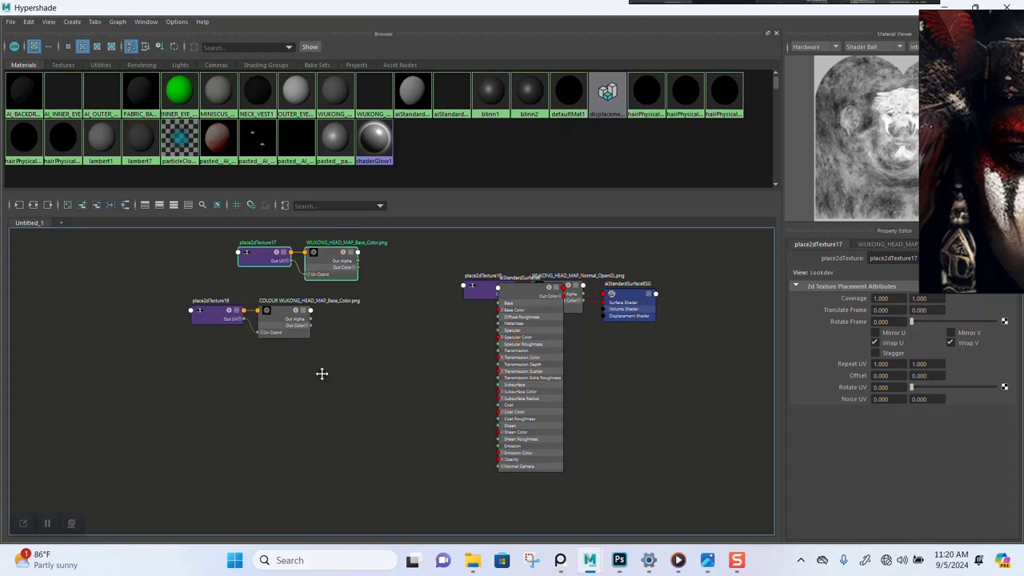
middle_click_drag(320, 373, 320, 426, "alt")
left_click_drag(189, 259, 349, 416)
left_click_drag(287, 369, 318, 396)
Place the WUKONG_HEAD_MAP_Normal_OpenGL texture and its placement node below the other two textures, and move the reference image off the property editor.
left_click(480, 346)
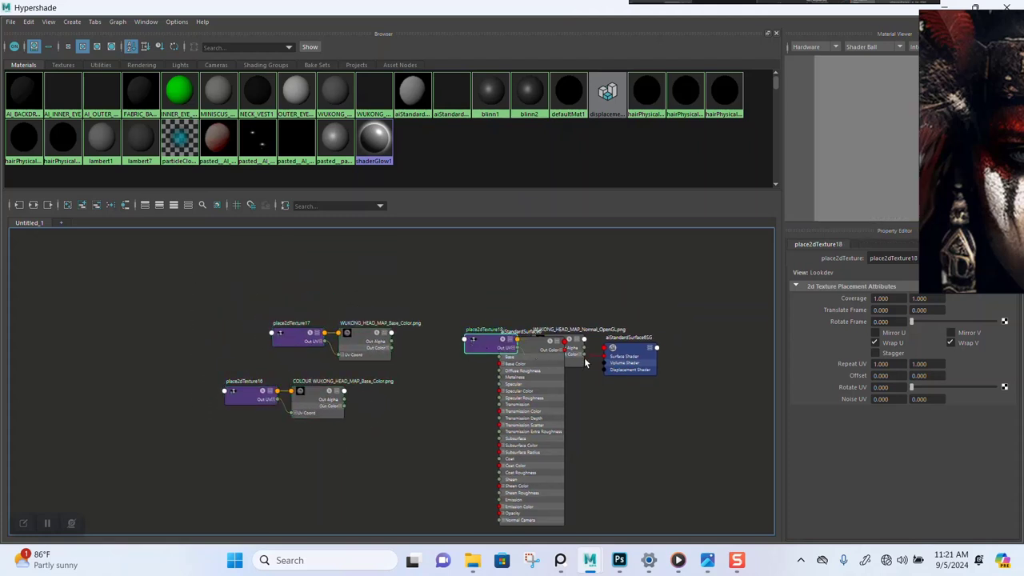
left_click_drag(573, 367, 382, 502)
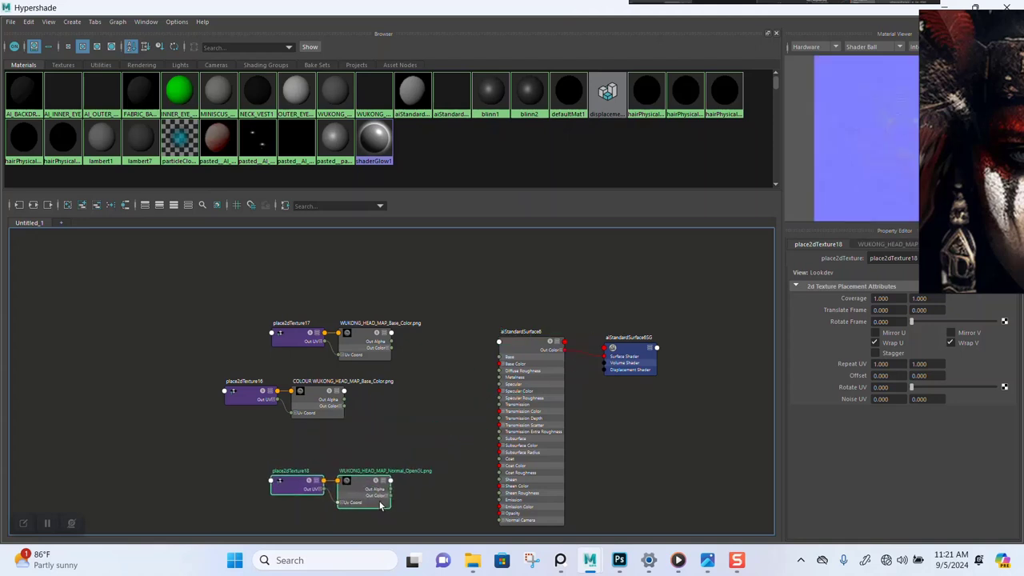
middle_click_drag(438, 443, 398, 349, "alt")
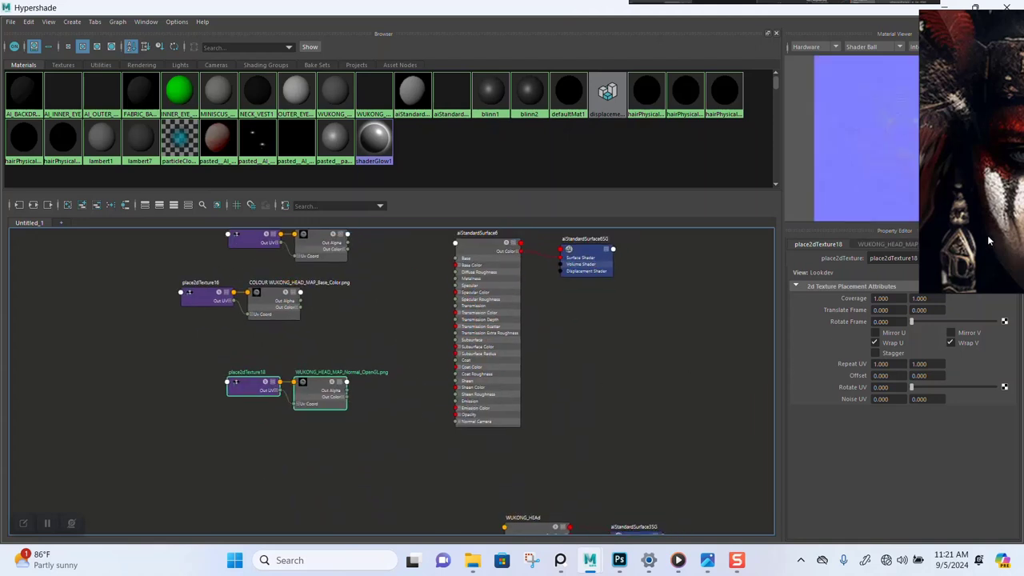
left_click_drag(987, 235, 711, 112)
scroll(320, 475, "up", 5)
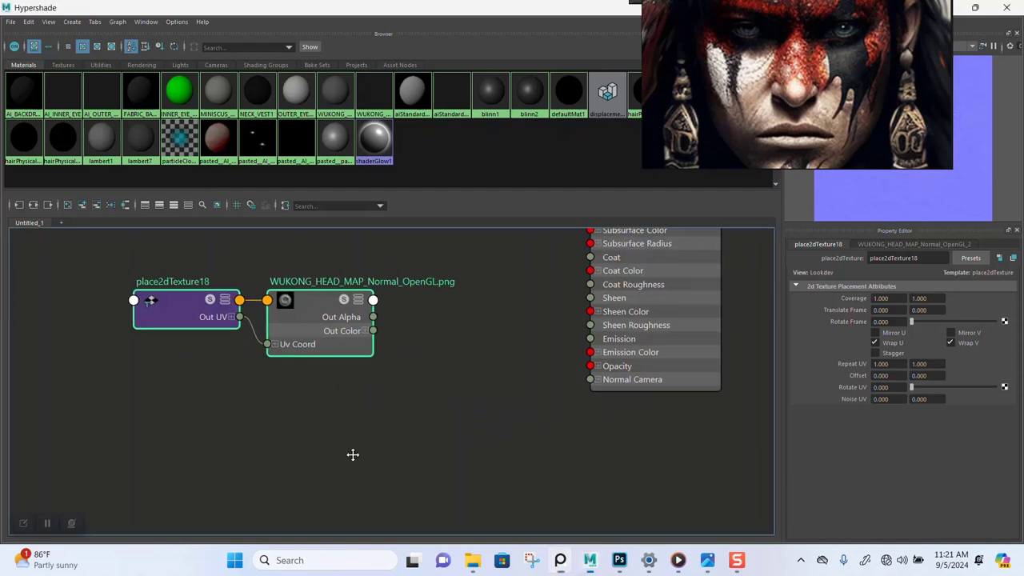
left_click_drag(130, 276, 333, 432)
left_click_drag(301, 361, 196, 378)
scroll(352, 407, "down", 4)
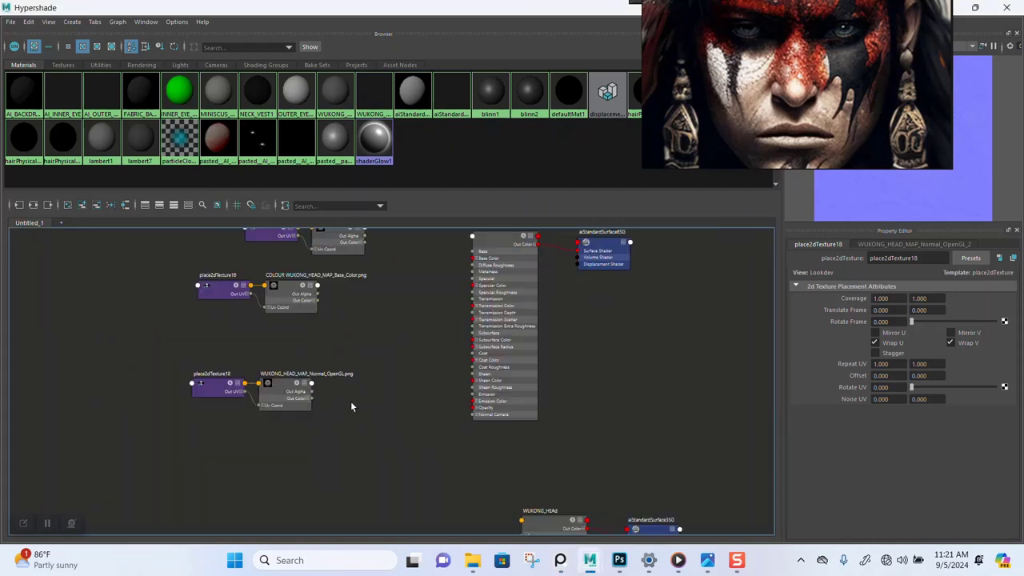
Set the WUKONG_HEAD_MAP_Normal_OpenGL texture's color space to Raw and turn on Alpha Is Luminance.
middle_click_drag(365, 407, 344, 442, "alt")
scroll(345, 420, "up", 1)
scroll(356, 416, "up", 3)
left_click(195, 432)
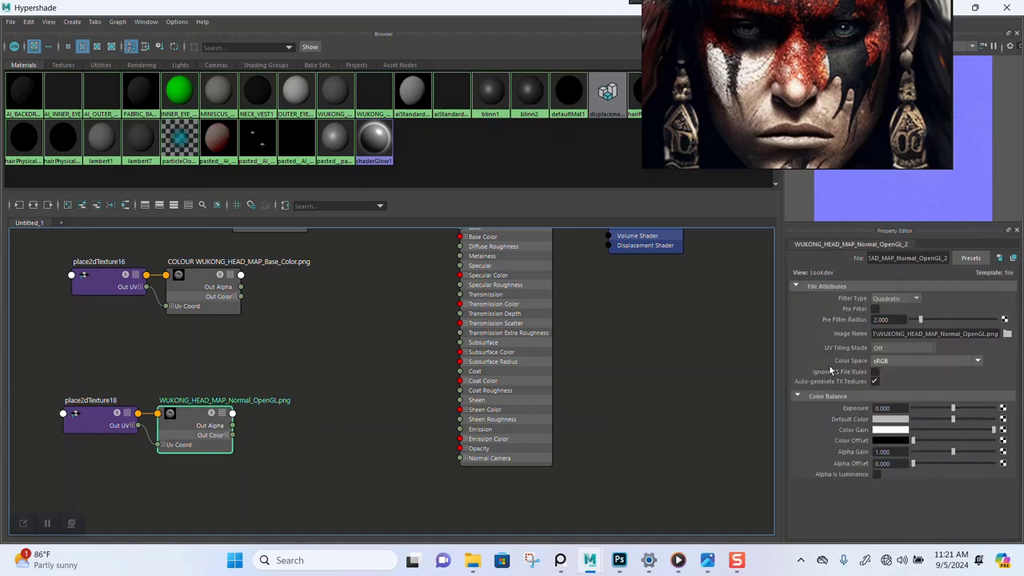
left_click(880, 361)
left_click(883, 372)
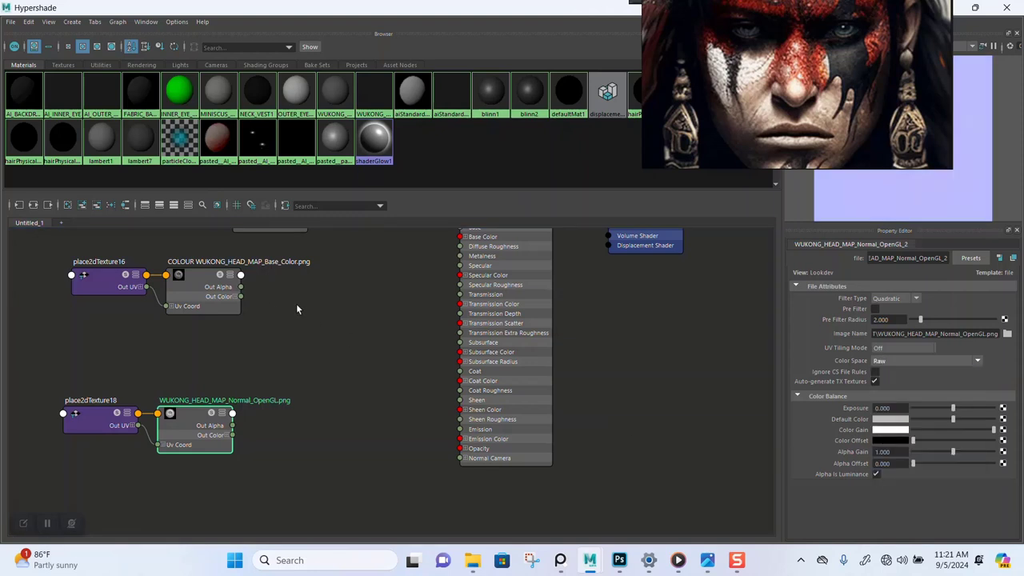
Import the WUKONG_HEAD_MAP_Roughness texture from the FACE SKIN PAINT folder into the Hypershade graph.
middle_click_drag(297, 309, 325, 393, "alt")
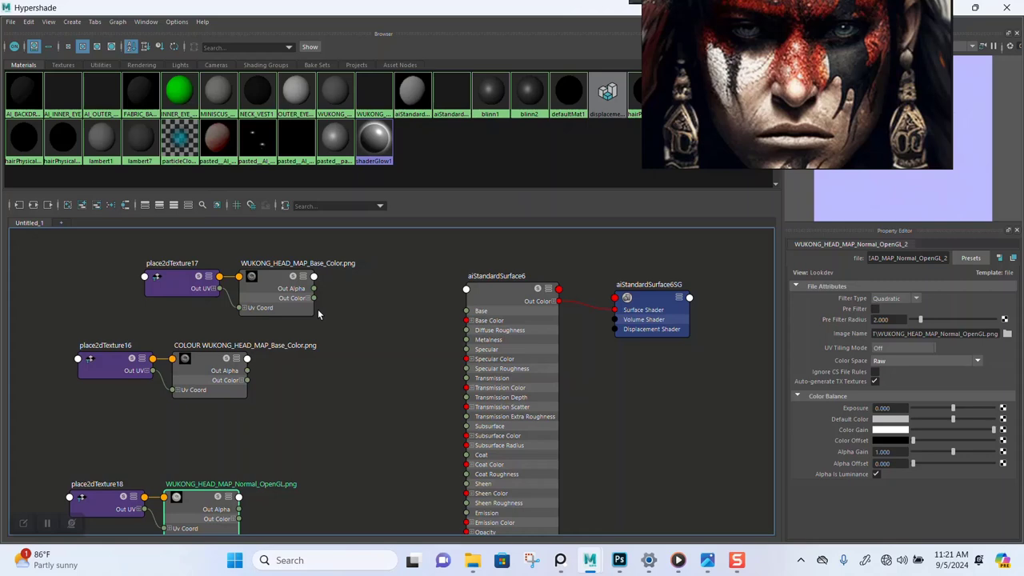
mouse_move(473, 560)
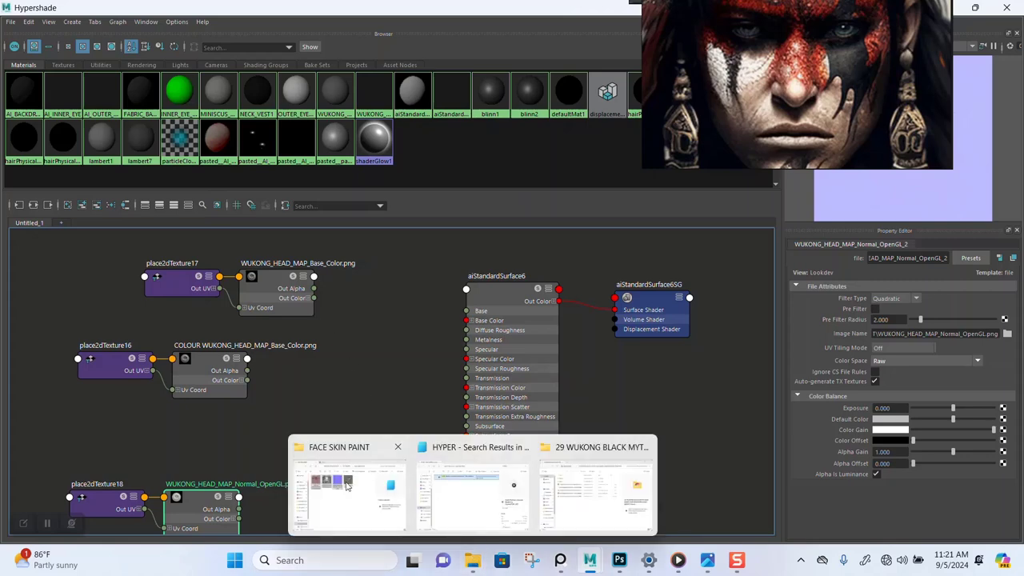
left_click(370, 484)
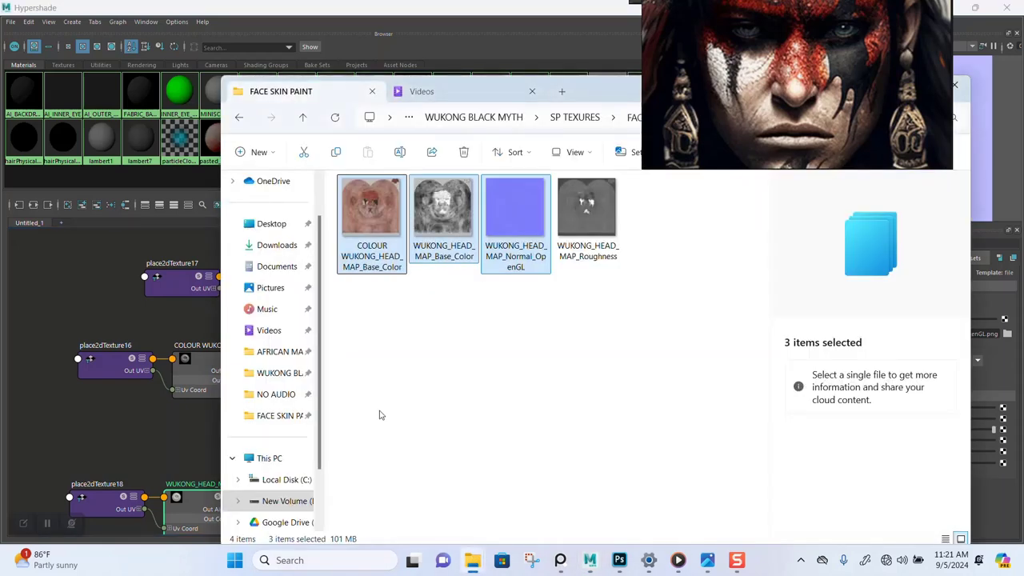
left_click(449, 314)
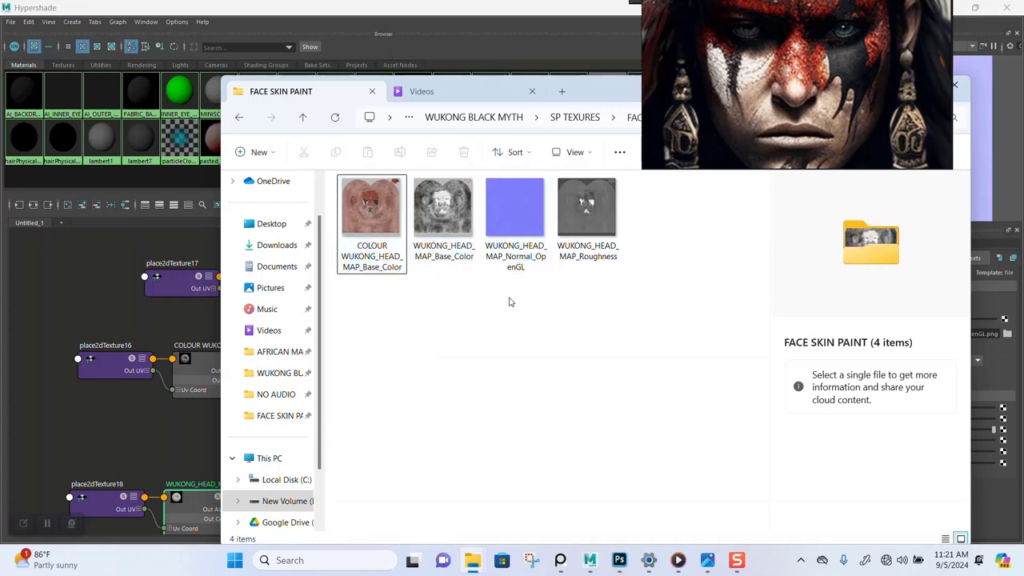
left_click(588, 224)
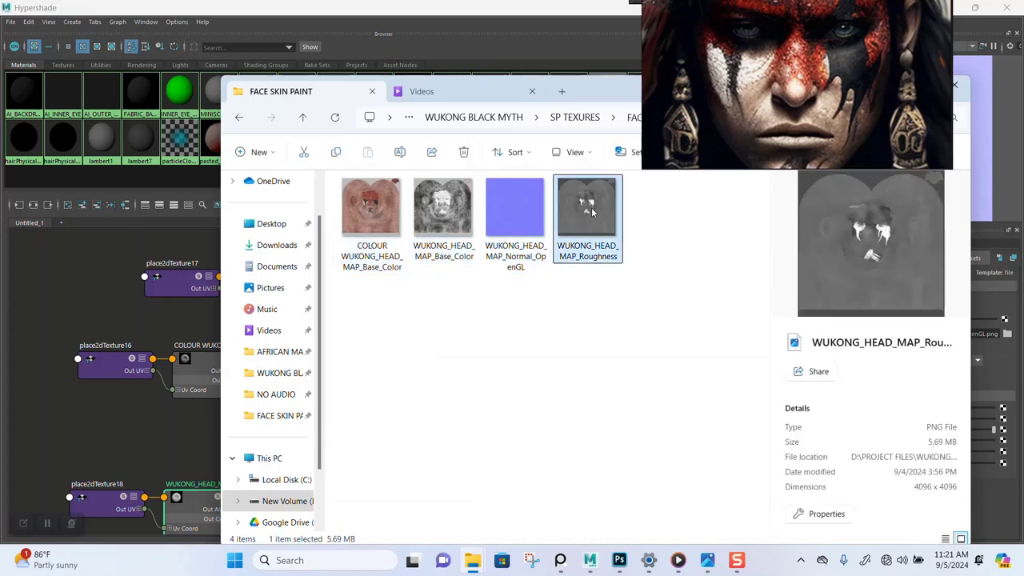
left_click_drag(593, 211, 78, 319)
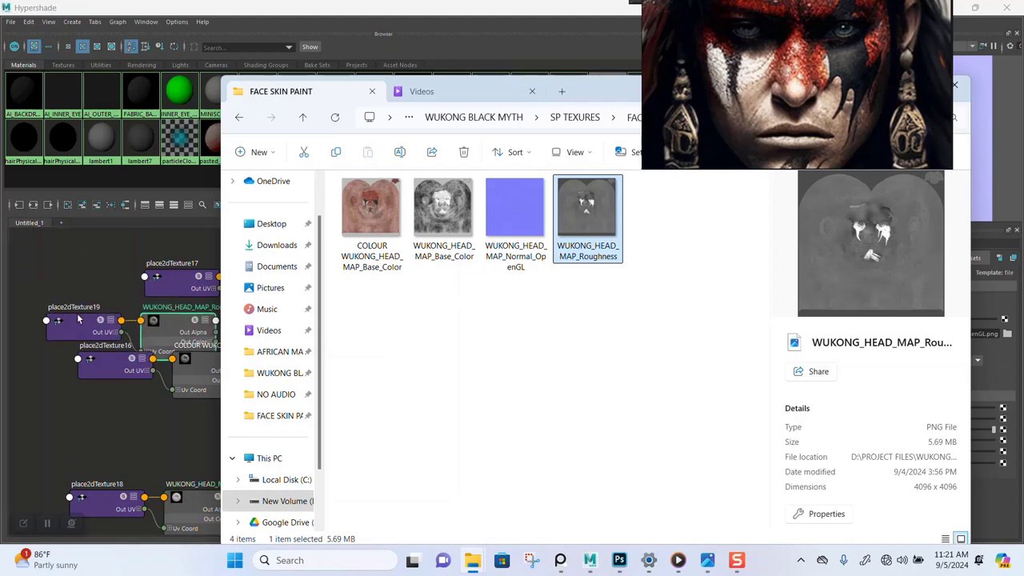
Rename the grayscale WUKONG_HEAD_MAP_Base_Color file in the folder to MASK WUKONG_HEAD_MAP_Base_Color.
left_click(439, 239)
key("F2")
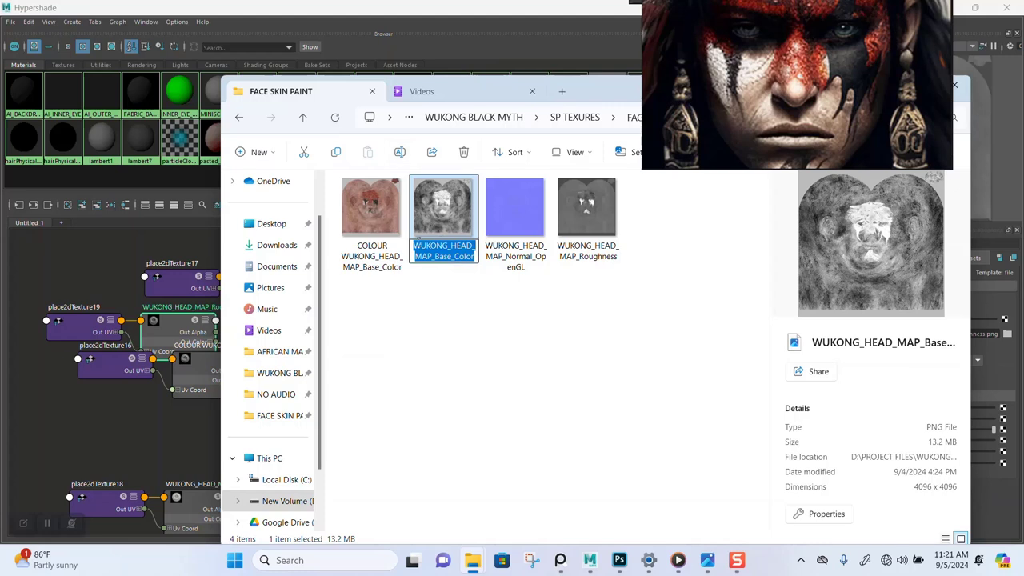
left_click(411, 243)
type("MASK")
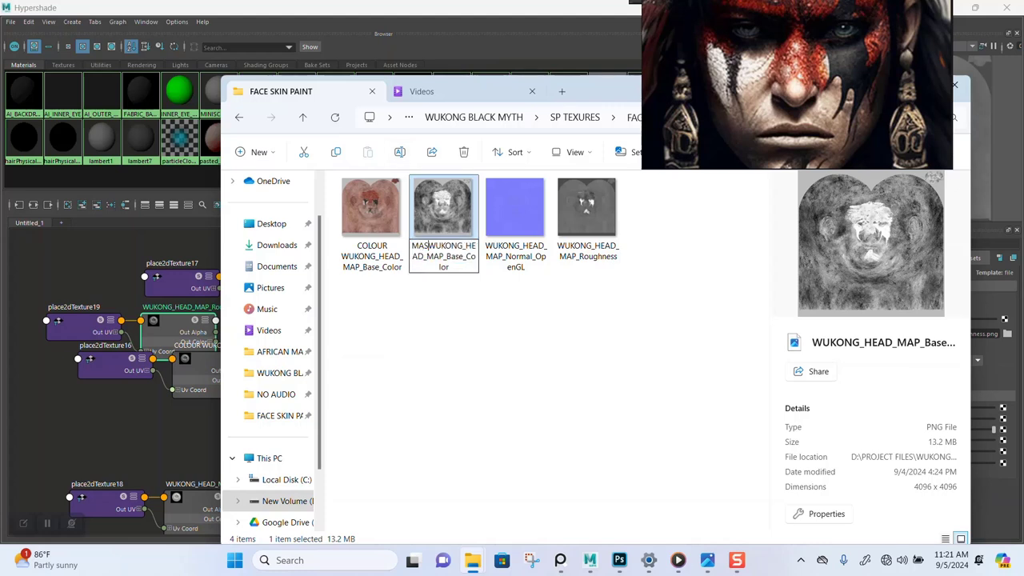
key("Return")
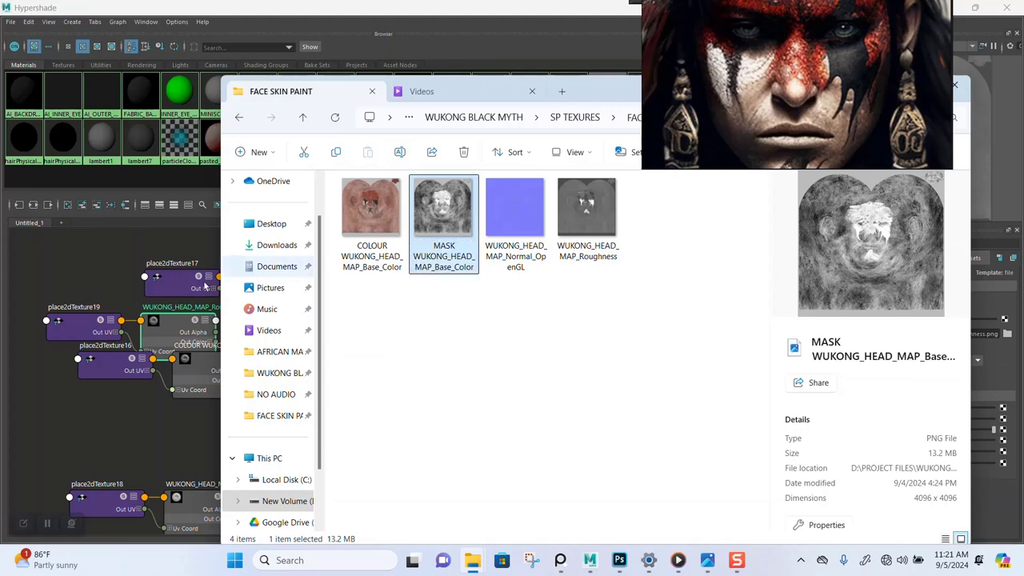
Back in the Hypershade, separate the overlapping COLOUR and Roughness textures, moving each together with its placement node.
left_click(104, 251)
middle_click_drag(264, 383, 338, 376, "alt")
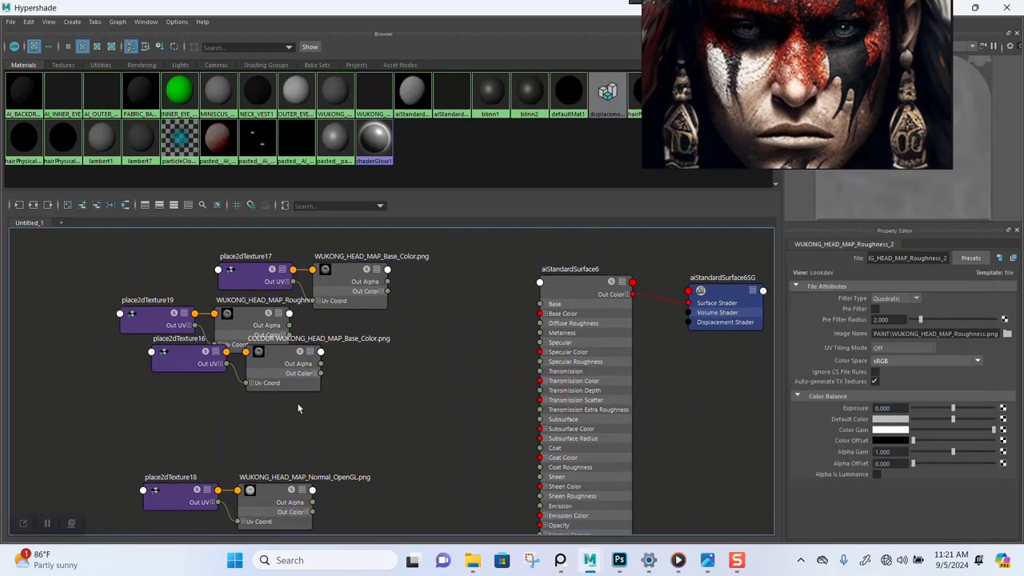
left_click(248, 382)
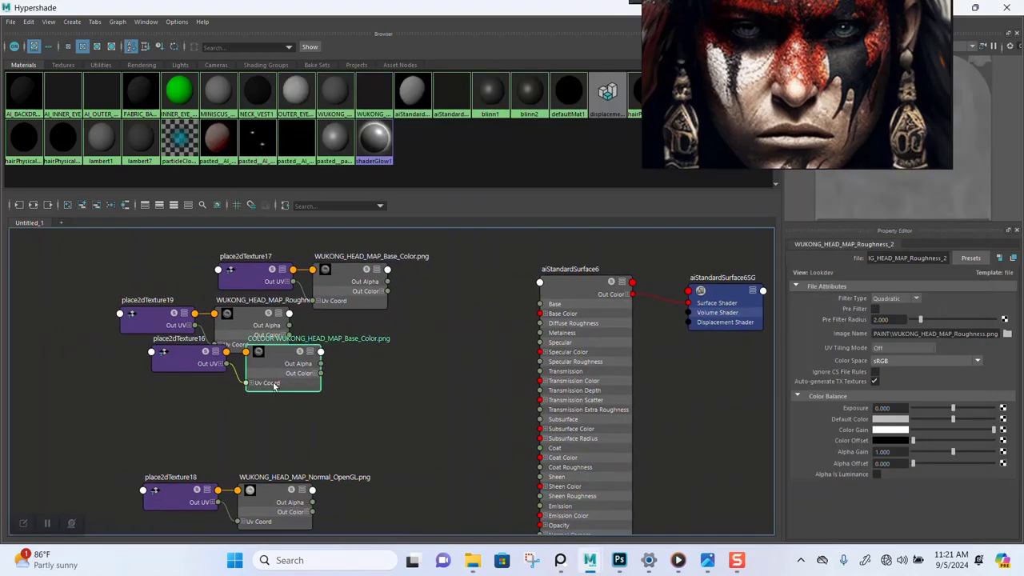
left_click(201, 365, "shift")
left_click_drag(277, 370, 285, 409)
left_click(273, 336)
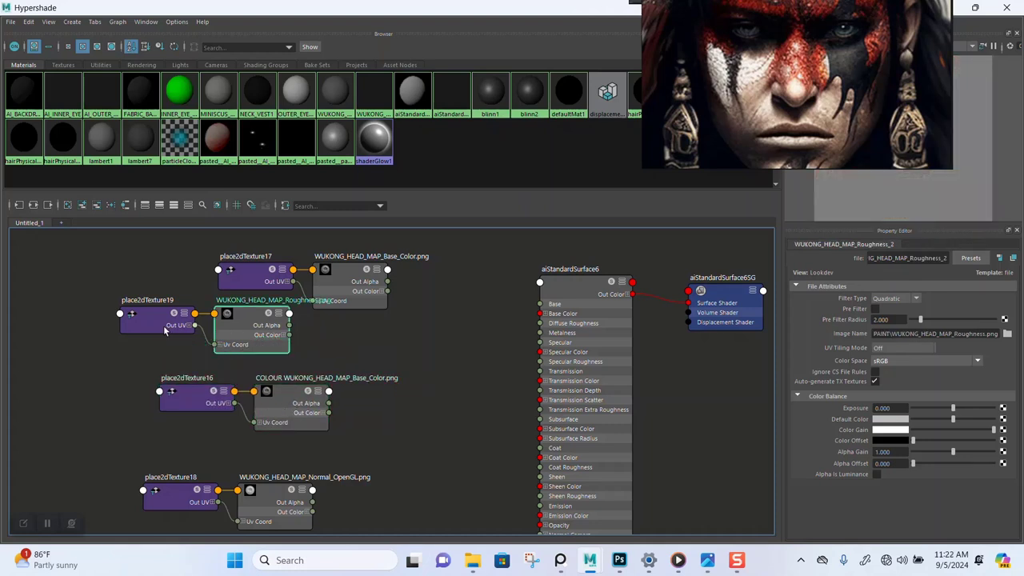
left_click(166, 330, "shift")
left_click_drag(254, 342, 125, 360)
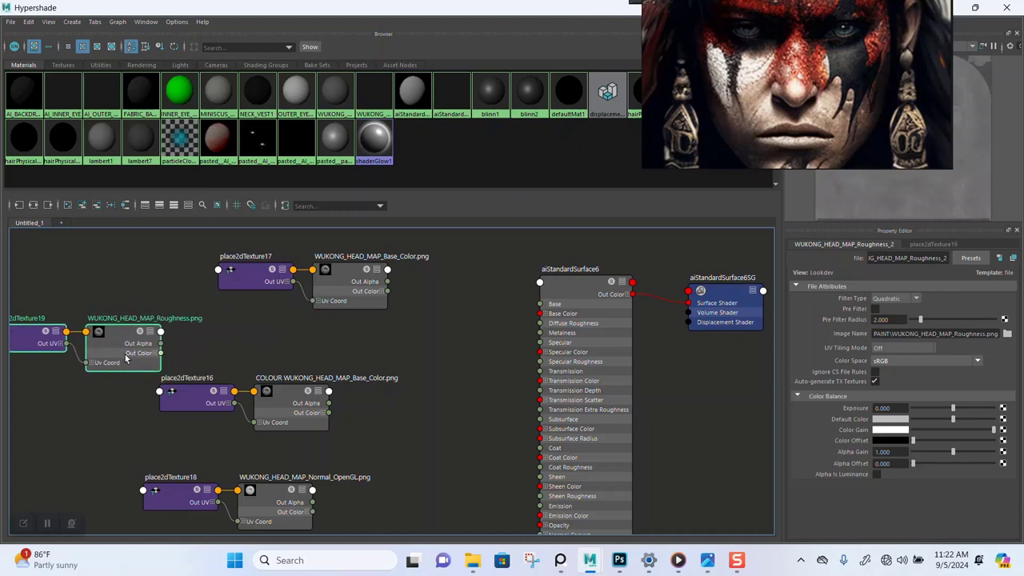
Delete the WUKONG_HEAD_MAP_Base_Color texture together with its place2dTexture17 node.
left_click(338, 297)
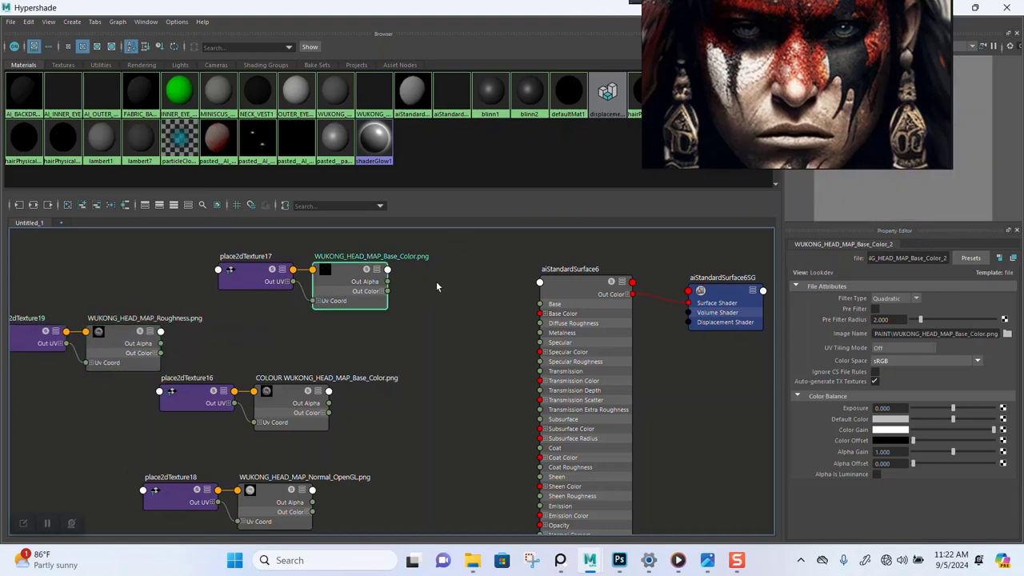
left_click_drag(244, 250, 328, 312)
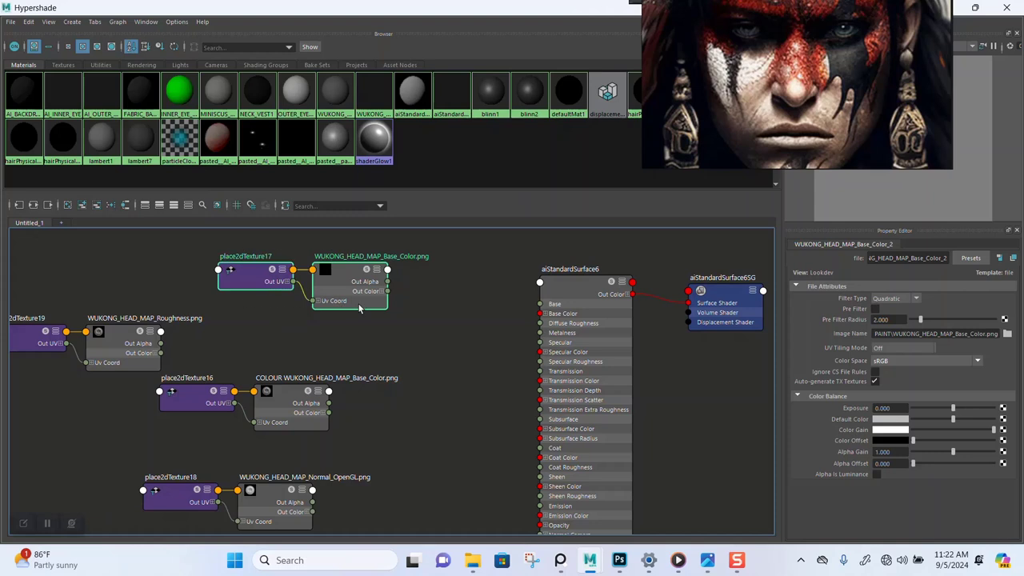
key("Delete")
Move the COLOUR texture and its placement node up, and place the Roughness pair between it and the normal texture.
middle_click_drag(236, 333, 283, 322, "alt")
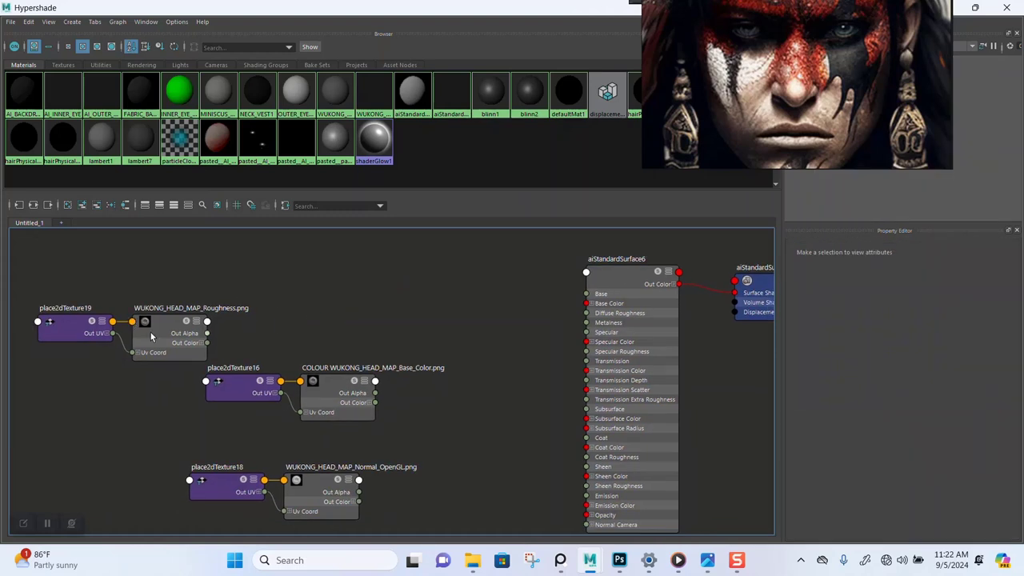
left_click_drag(251, 356, 344, 302)
left_click_drag(32, 298, 162, 386)
left_click_drag(158, 354, 305, 406)
Set the WUKONG_HEAD_MAP_Roughness texture's color space to Raw and turn on Alpha Is Luminance.
left_click(320, 394)
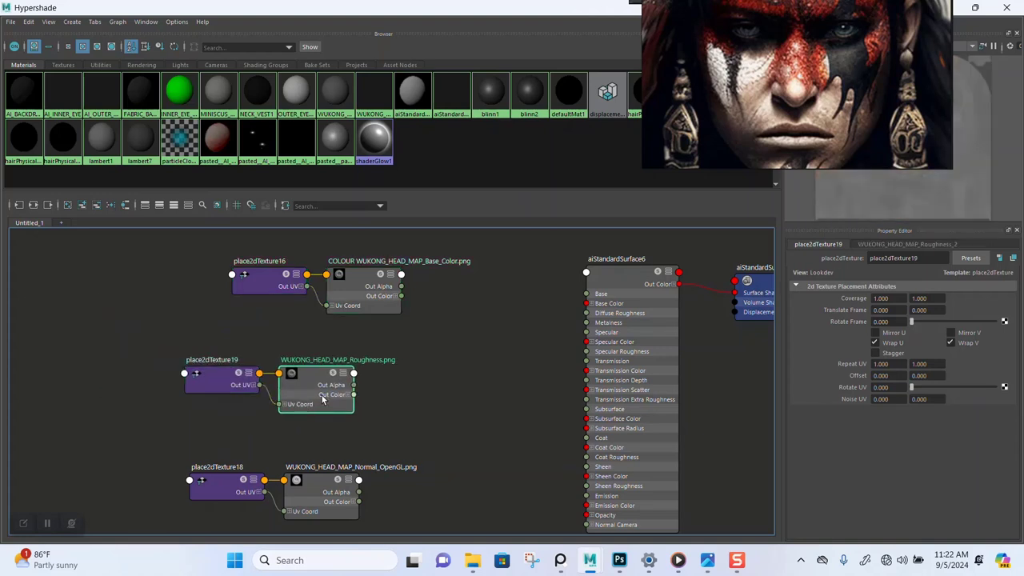
left_click(904, 361)
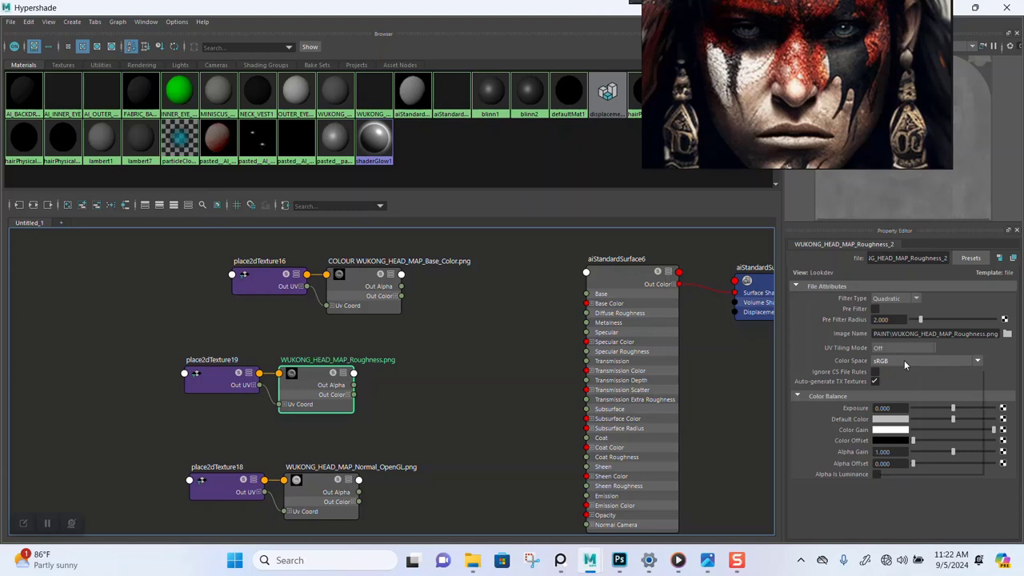
left_click(892, 379)
left_click(877, 475)
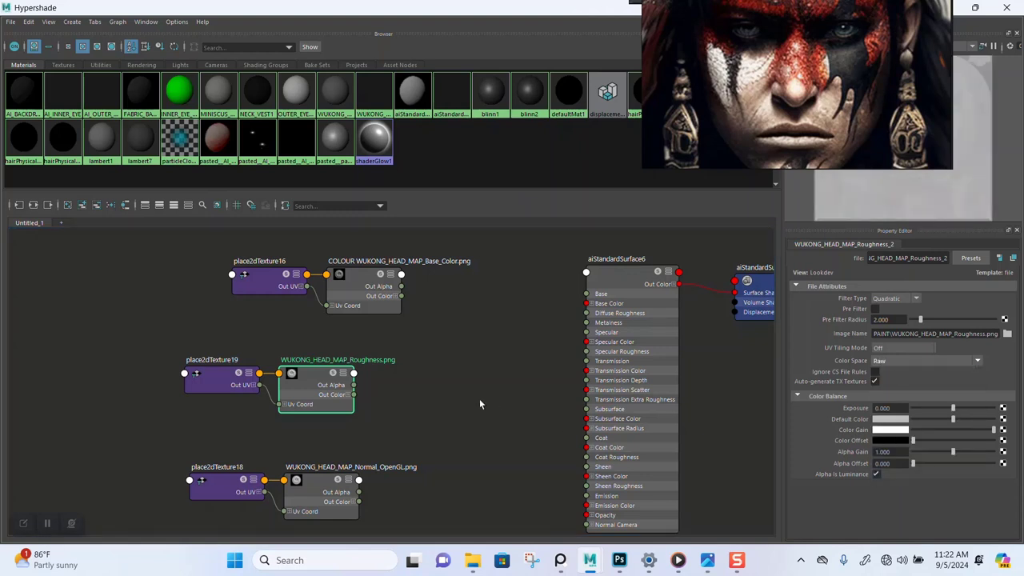
Connect the COLOUR texture's Out Color to the Base Color of aiStandardSurface6.
left_click(367, 294)
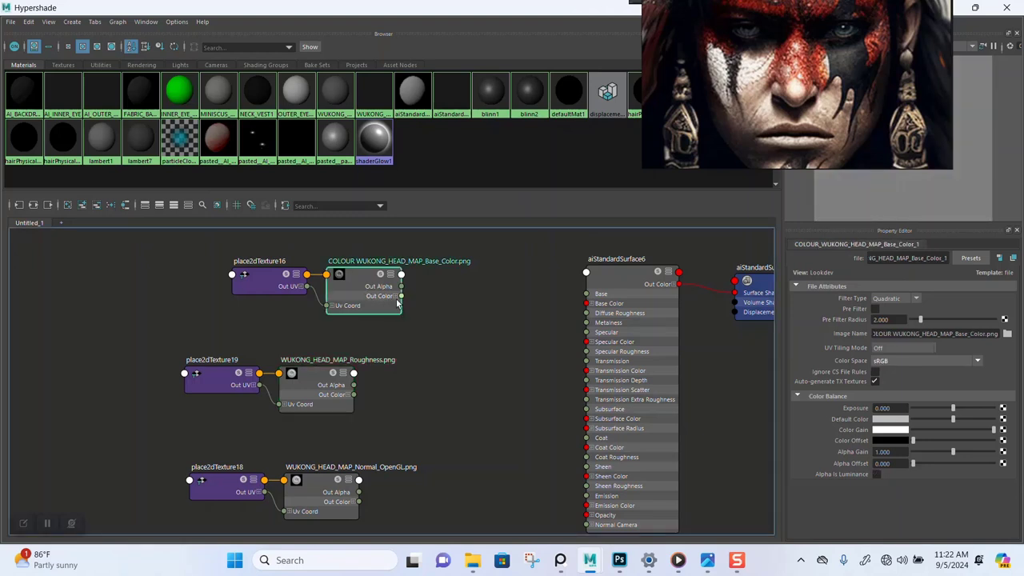
left_click_drag(400, 296, 416, 307)
left_click_drag(479, 324, 587, 303)
middle_click_drag(414, 365, 408, 364, "alt")
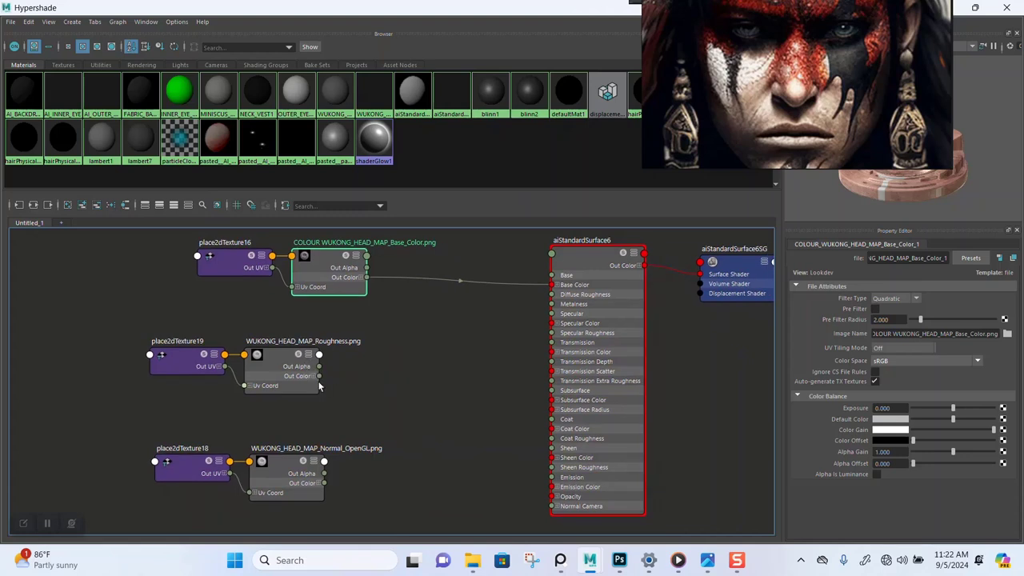
Rename the aiStandardSurface6 material as AI_FACE_PAINT.
double_click(582, 241)
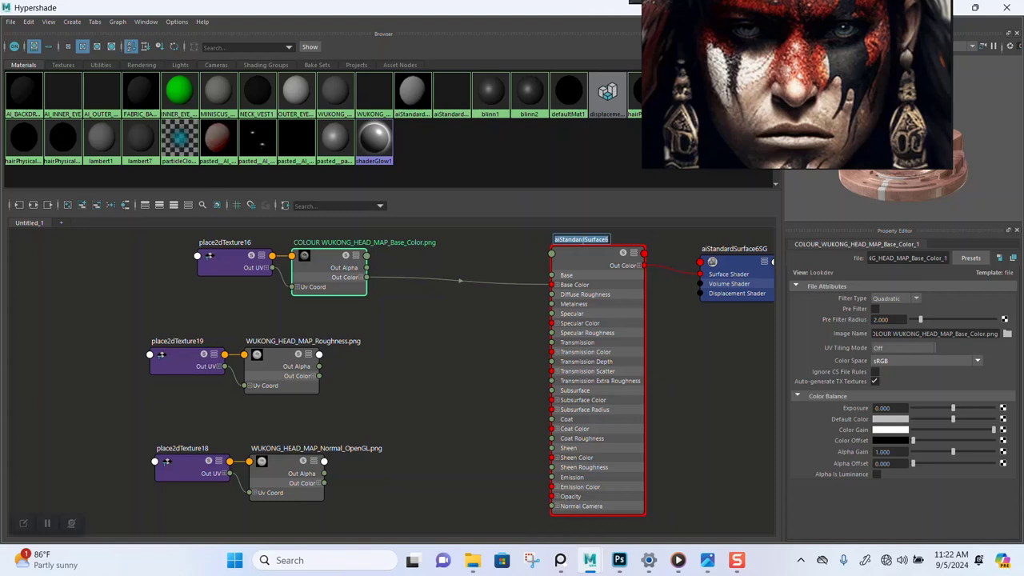
type("FAC")
key("Left")
type("AI")
key("Return")
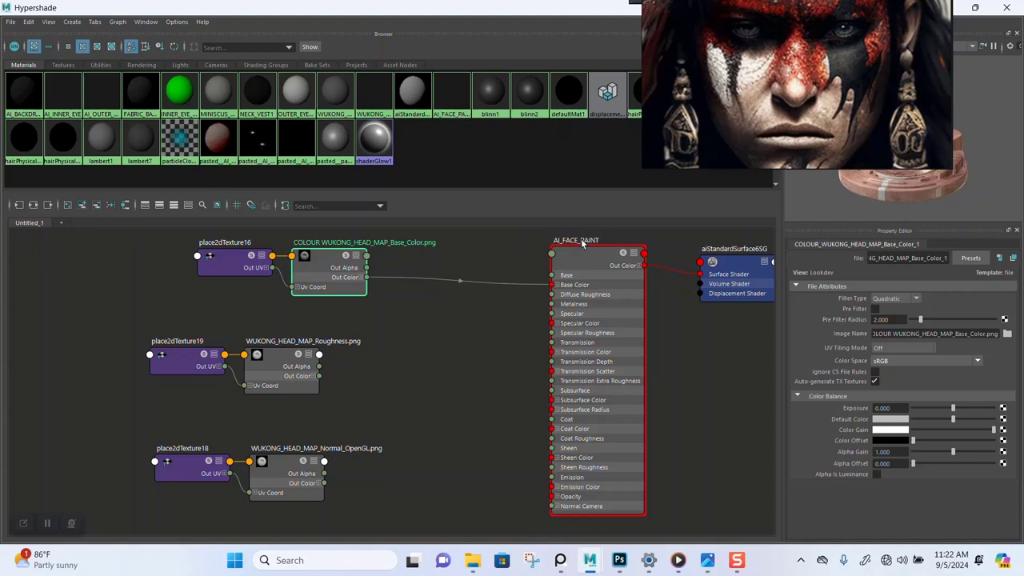
Connect the Roughness texture's Out Color R channel to the Specular Roughness of AI_FACE_PAINT.
left_click(284, 372)
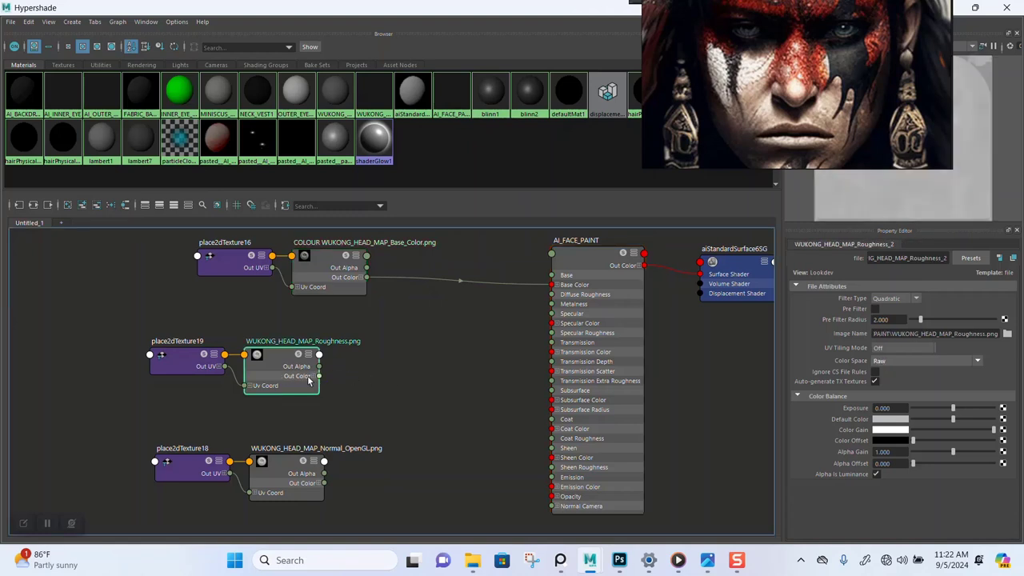
left_click(311, 377)
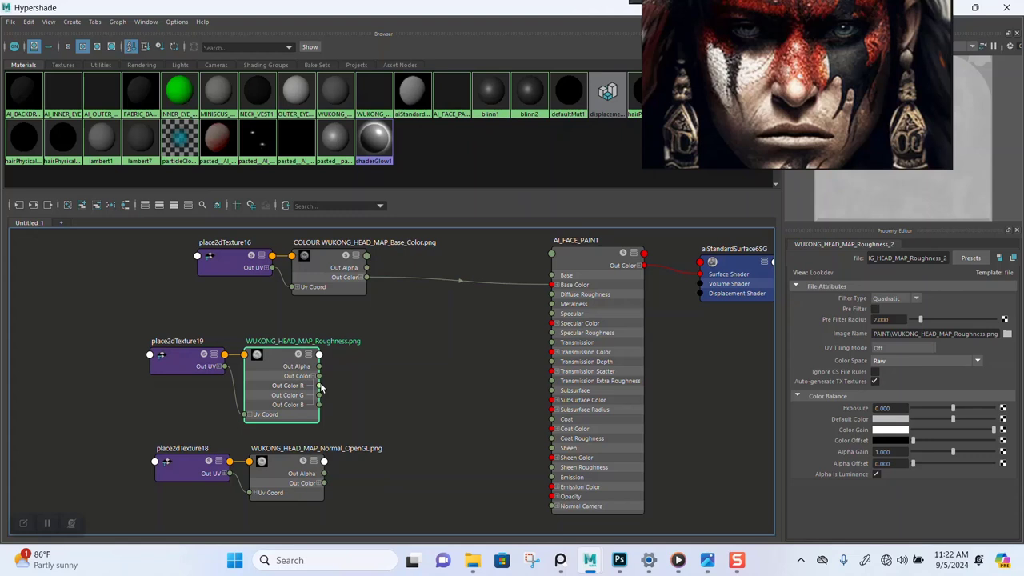
left_click_drag(320, 386, 552, 333)
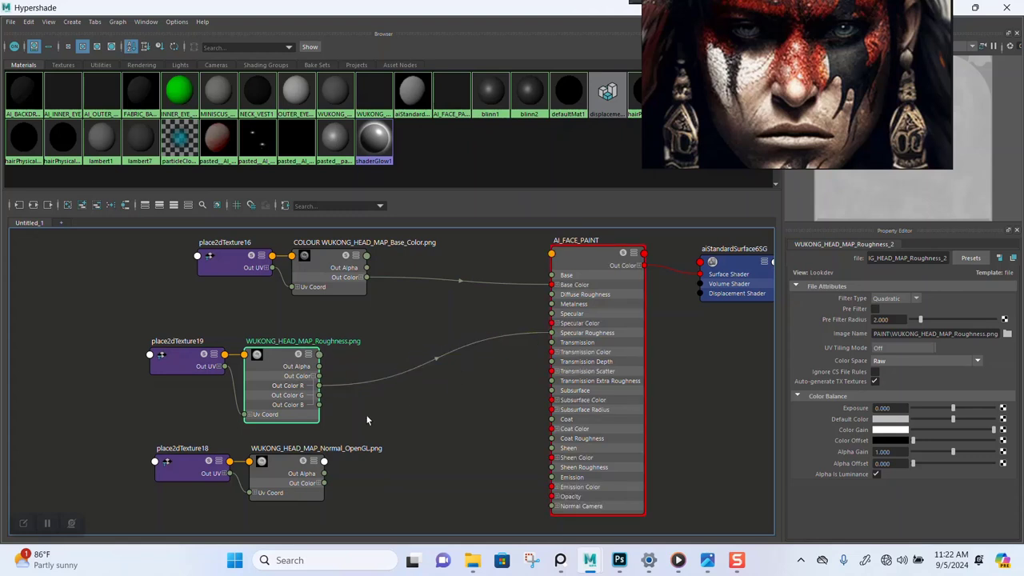
Create an aiNormalMap node in the graph beside the WUKONG_HEAD_MAP_Normal_OpenGL texture.
middle_click_drag(367, 420, 371, 386, "alt")
left_click(385, 438)
key("Tab")
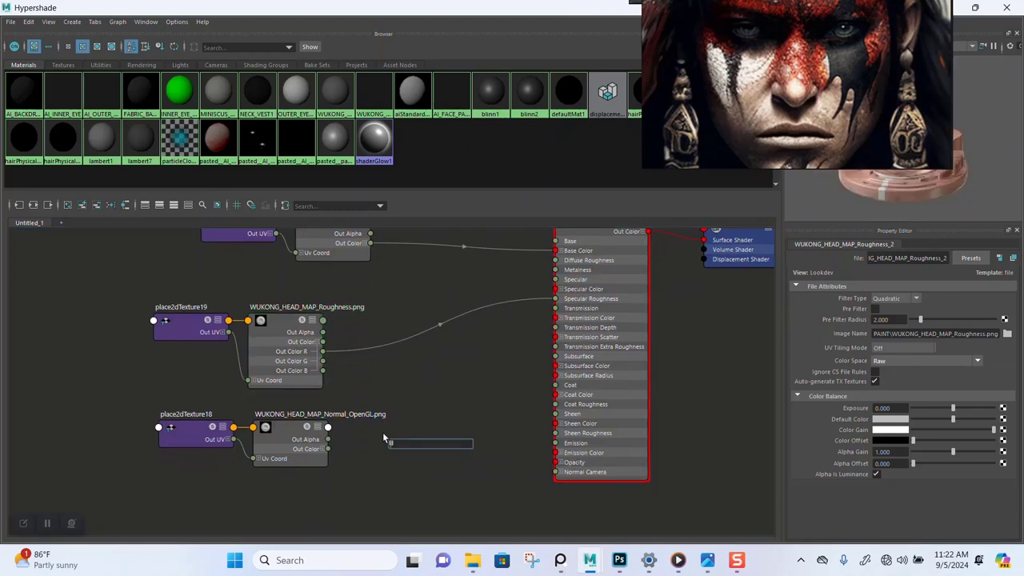
type("ainor")
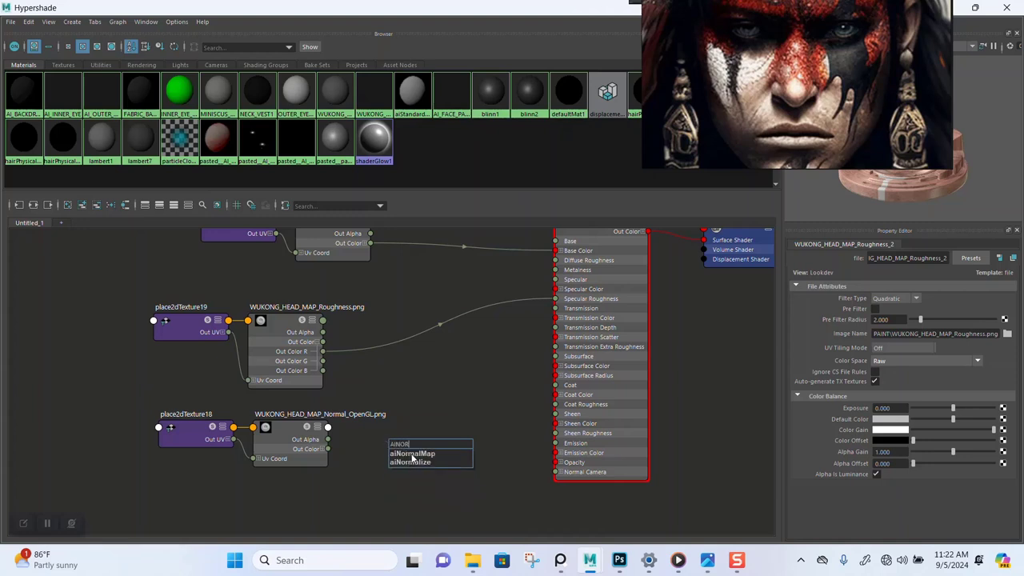
left_click(412, 453)
Connect the normal texture's Out Color to the aiNormalMap Input, and its Out Value to AI_FACE_PAINT's Normal Camera.
middle_click_drag(354, 453, 274, 425, "alt")
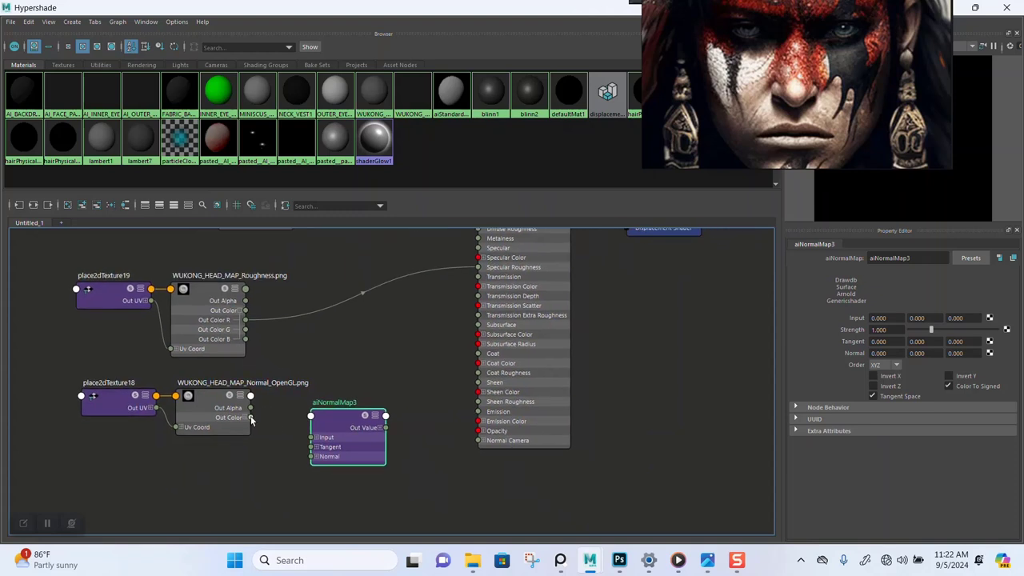
left_click_drag(250, 418, 315, 438)
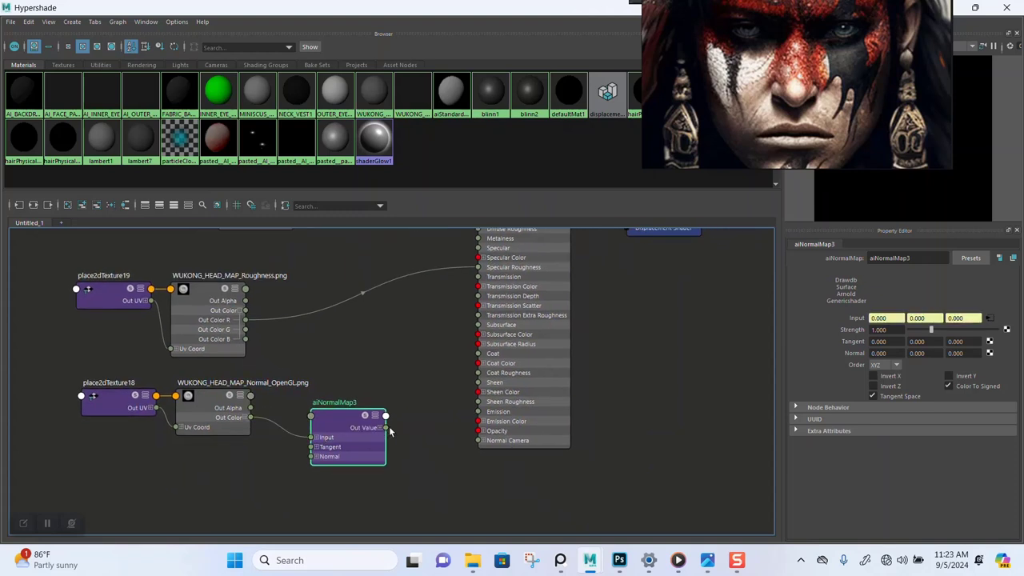
left_click_drag(386, 428, 479, 441)
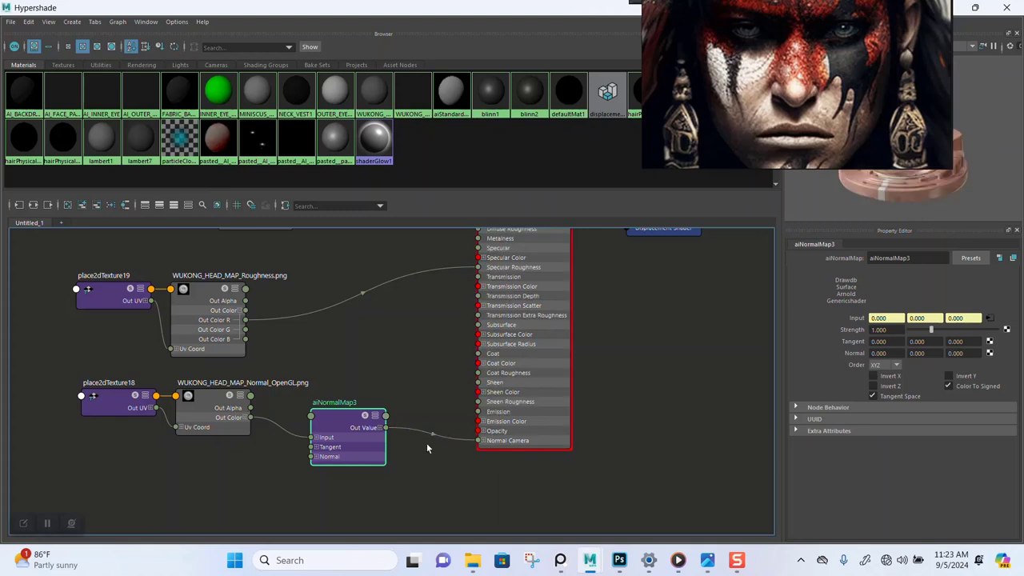
Set the new aiNormalMap node's Strength to 0.4.
left_click(891, 329)
type("0.4")
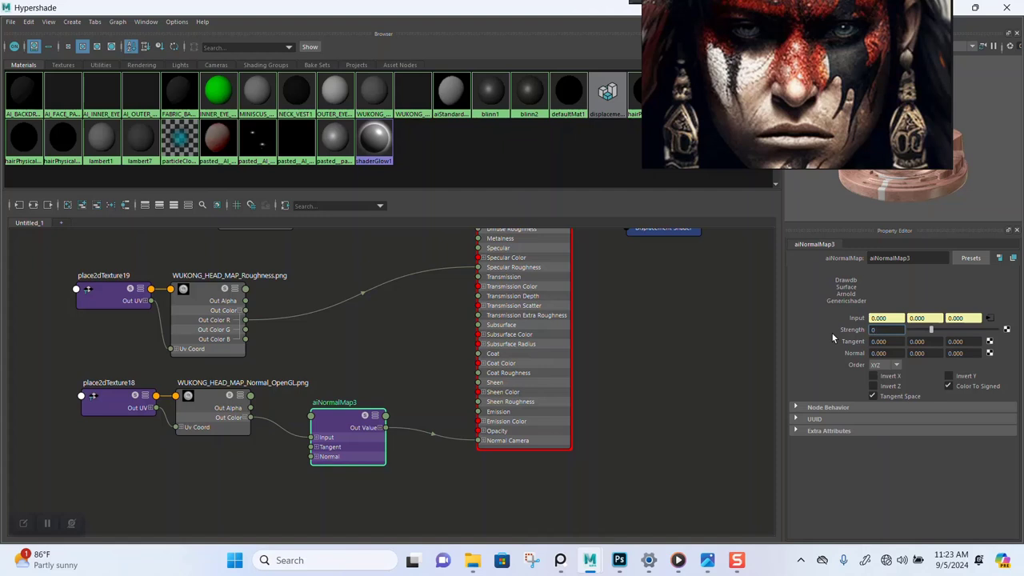
key("Return")
scroll(597, 410, "down", 6)
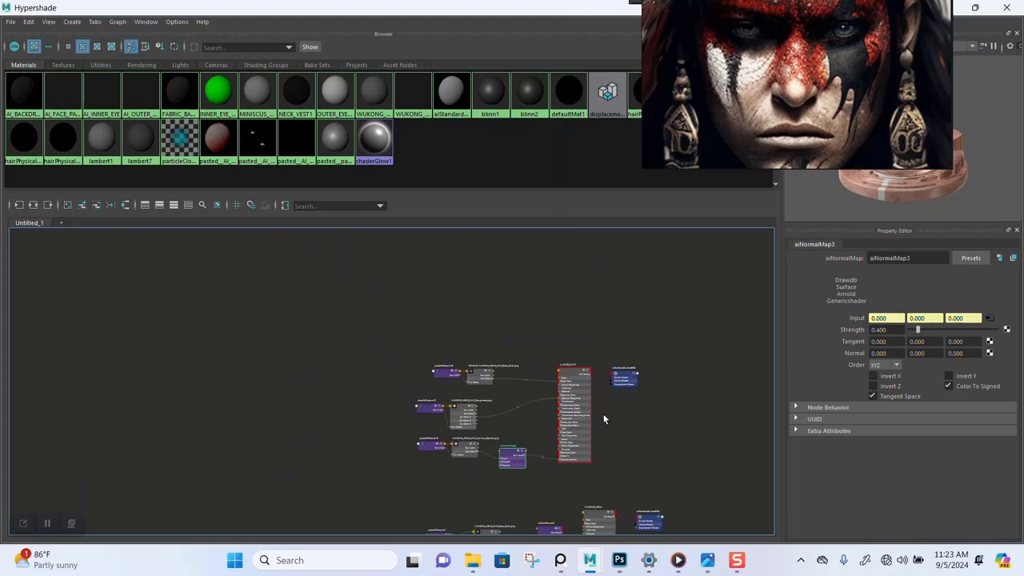
Import the MASK WUKONG_HEAD_MAP_Base_Color image from the FACE SKIN PAINT folder into the shader graph.
middle_click_drag(604, 419, 514, 382, "alt")
scroll(533, 384, "up", 3)
mouse_move(468, 556)
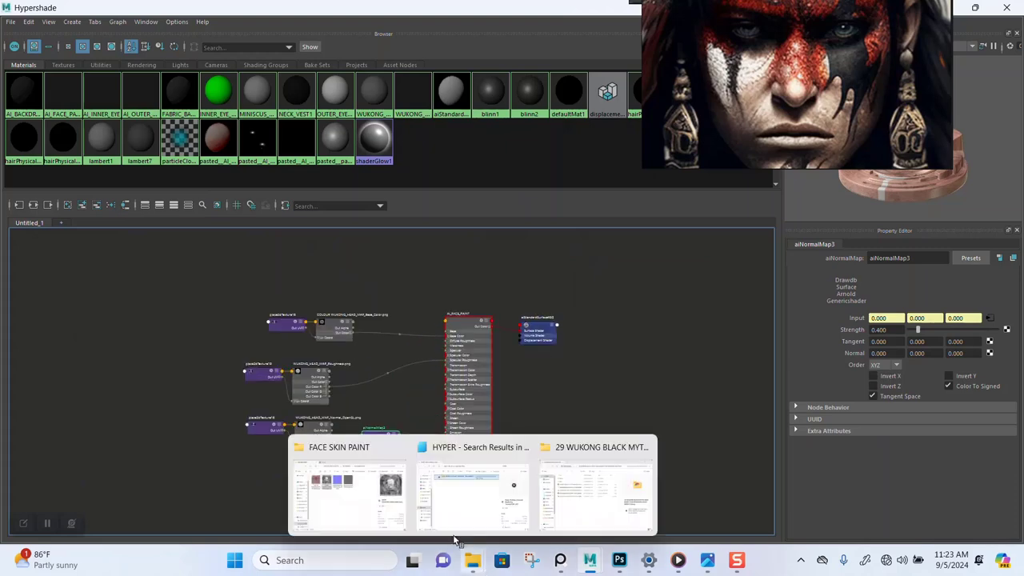
left_click(366, 503)
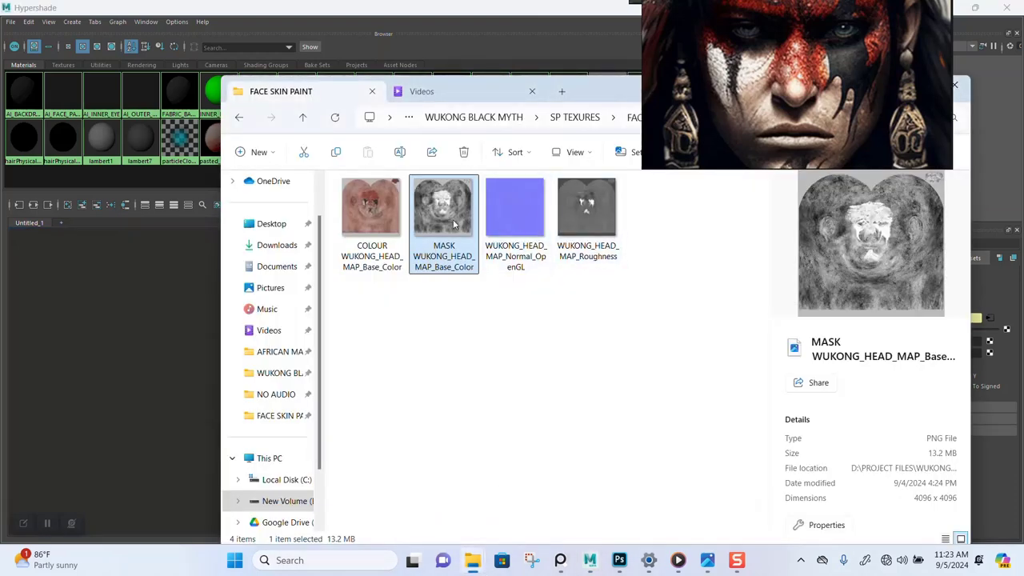
left_click_drag(454, 224, 148, 298)
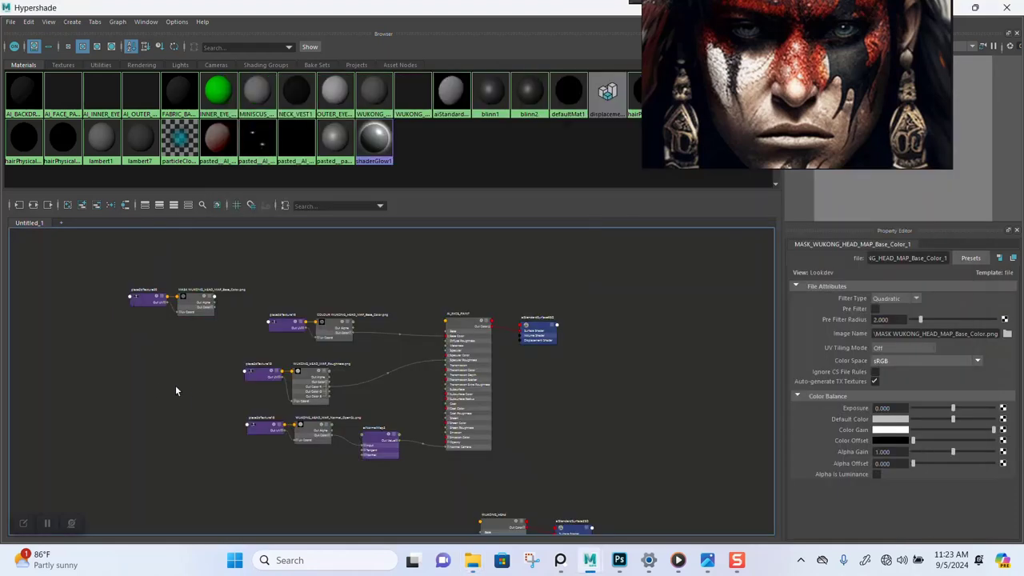
Move the mask texture and its place2dTexture node above the COLOUR WUKONG_HEAD_MAP_Base_Color nodes.
middle_click_drag(116, 276, 110, 329, "alt")
left_click_drag(104, 299, 360, 385)
middle_click_drag(360, 385, 360, 314, "alt")
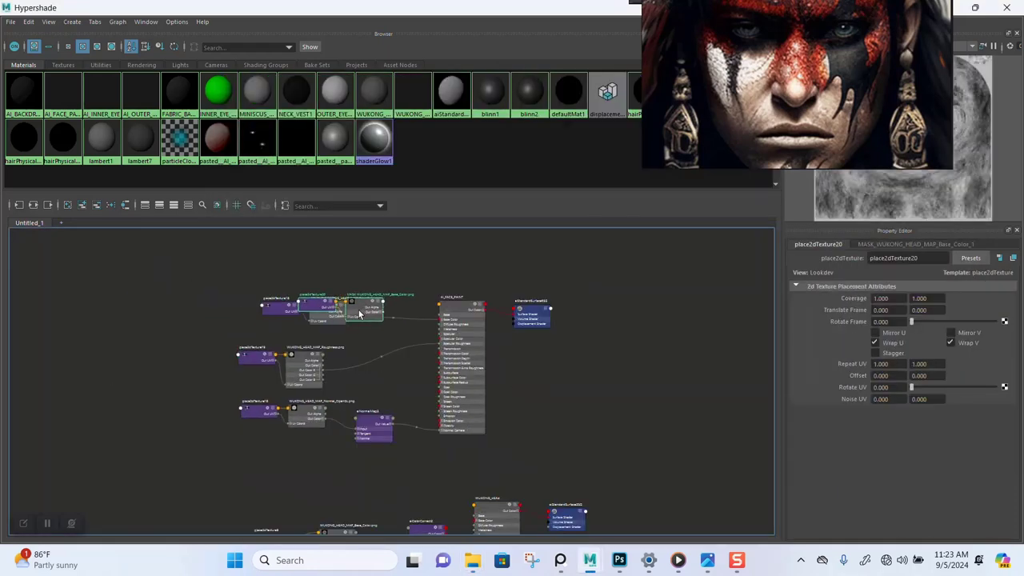
left_click_drag(359, 314, 359, 256)
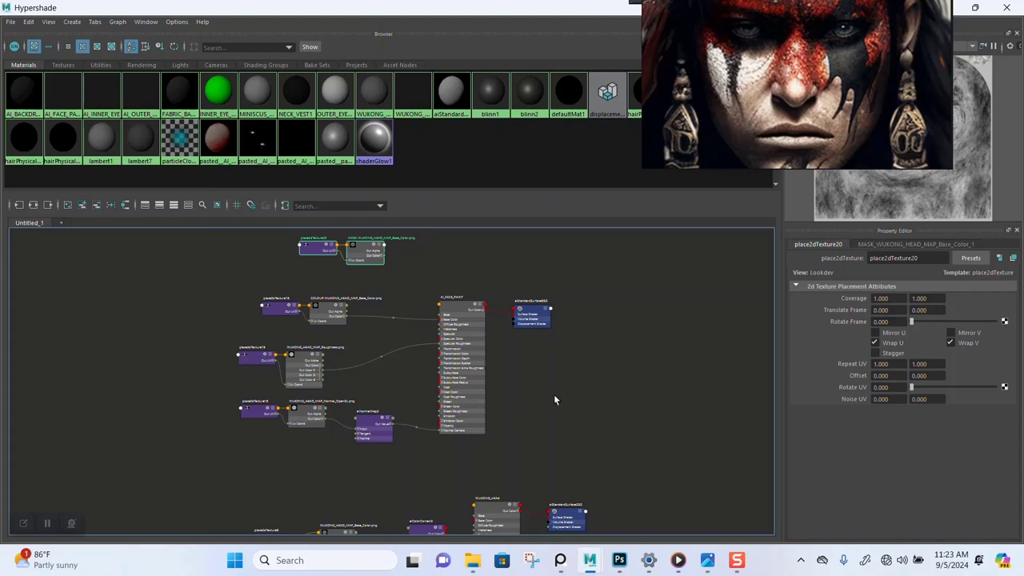
Set the mask texture's Color Space to Raw and enable Alpha Is Luminance.
scroll(554, 399, "up", 4)
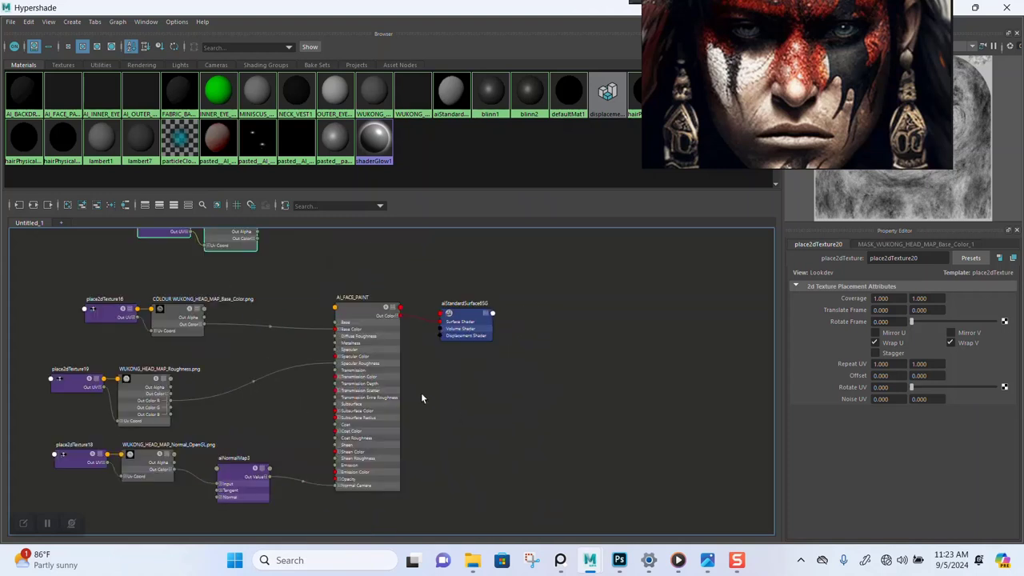
left_click(292, 286)
middle_click_drag(292, 286, 331, 334, "alt")
left_click(269, 286)
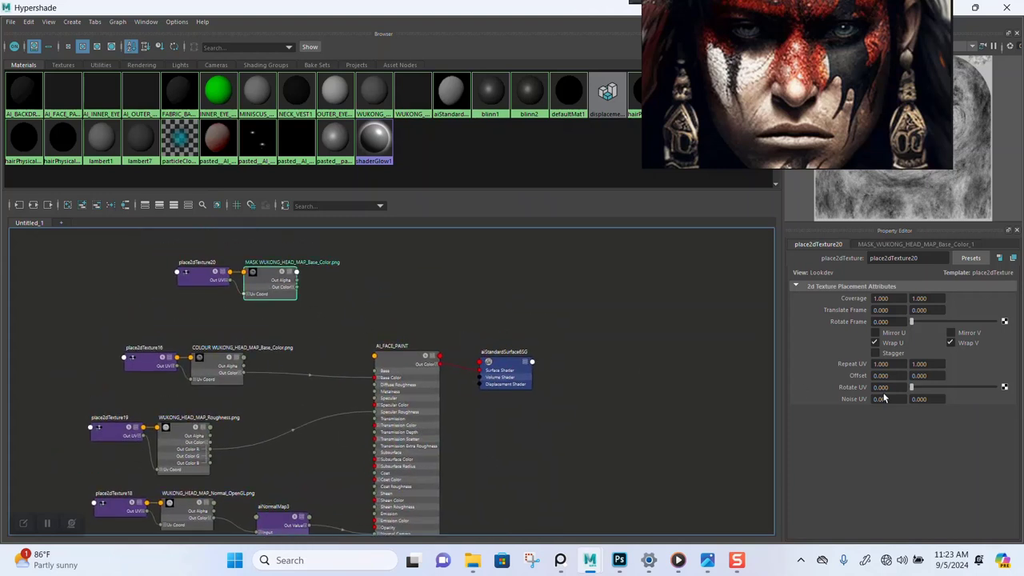
left_click(897, 361)
left_click(880, 468)
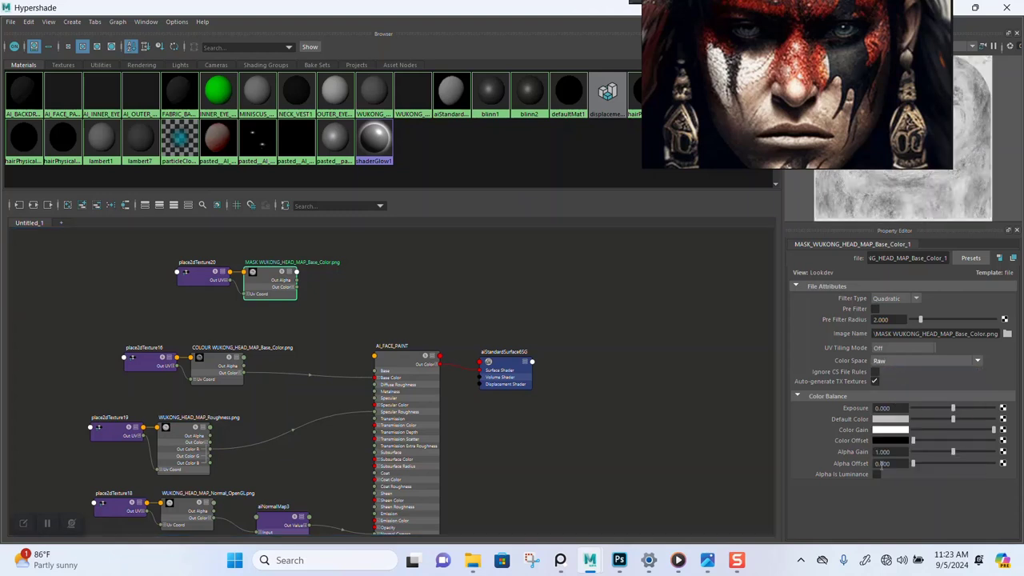
left_click(877, 474)
Create an aiLayerShader node in the empty graph area beside the AI_FACE_PAINT network.
middle_click_drag(478, 459, 480, 412, "alt")
scroll(479, 404, "up", 2)
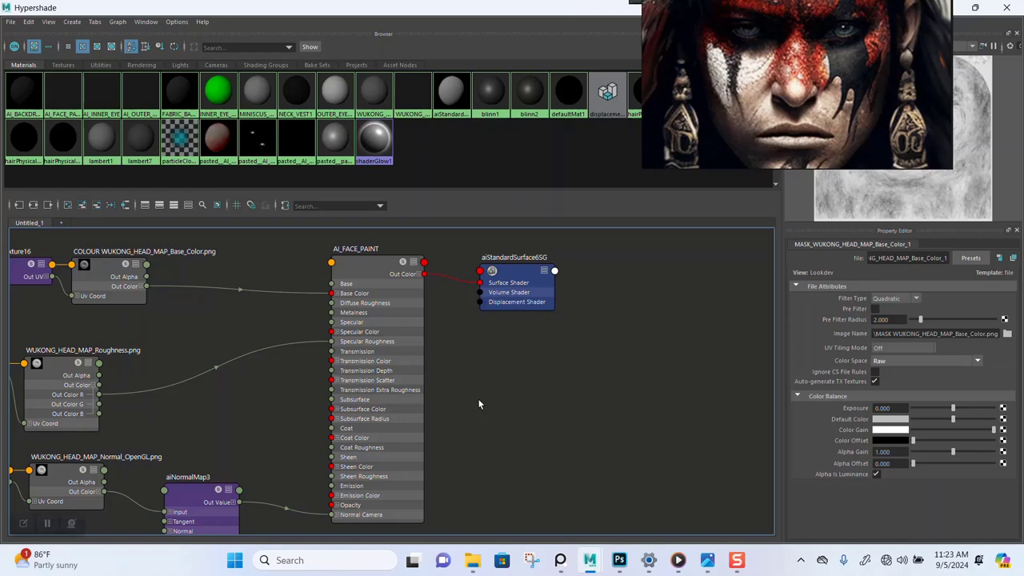
scroll(479, 404, "down", 5)
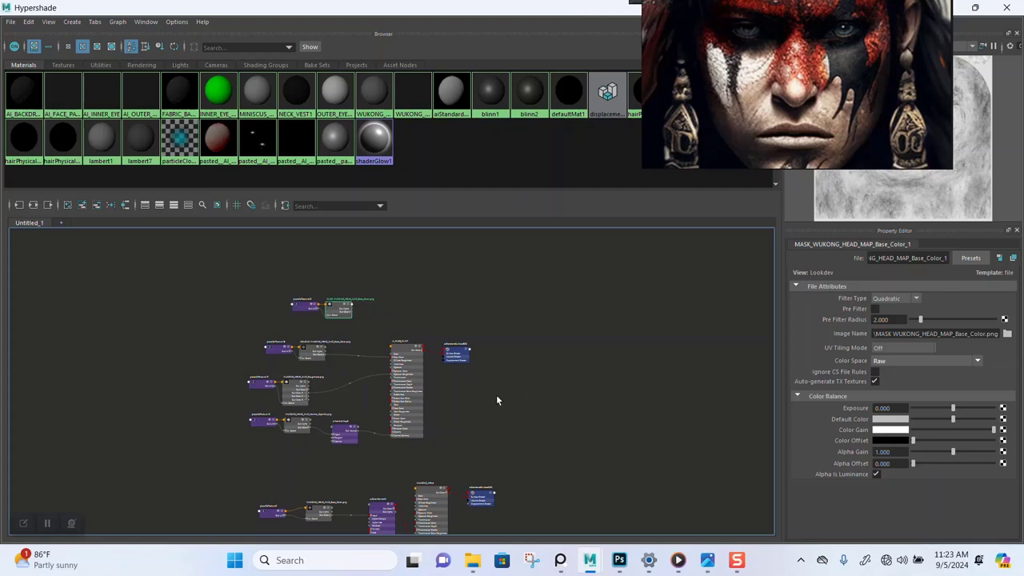
scroll(496, 396, "up", 2)
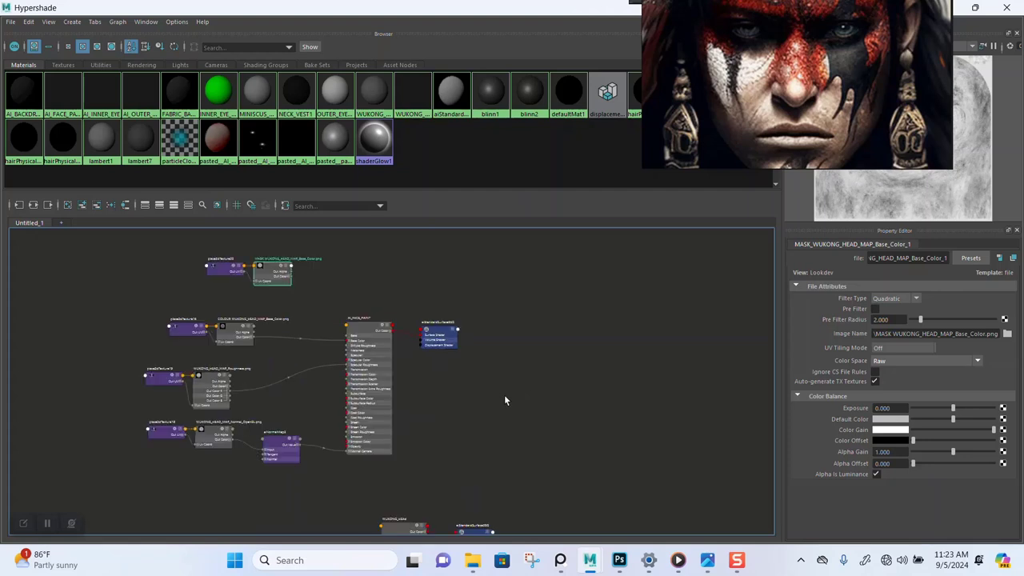
key("Tab")
type("AI")
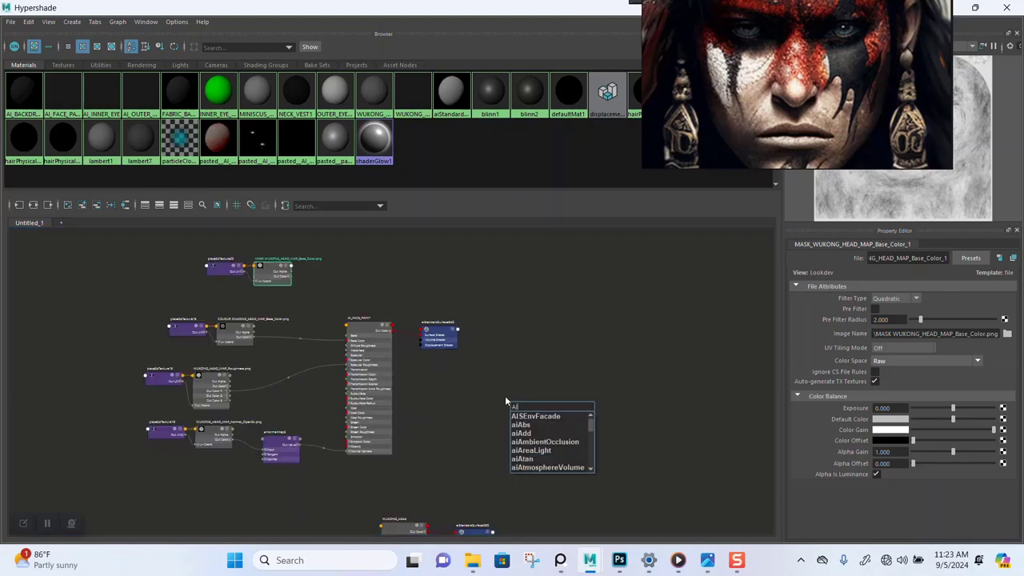
type("L")
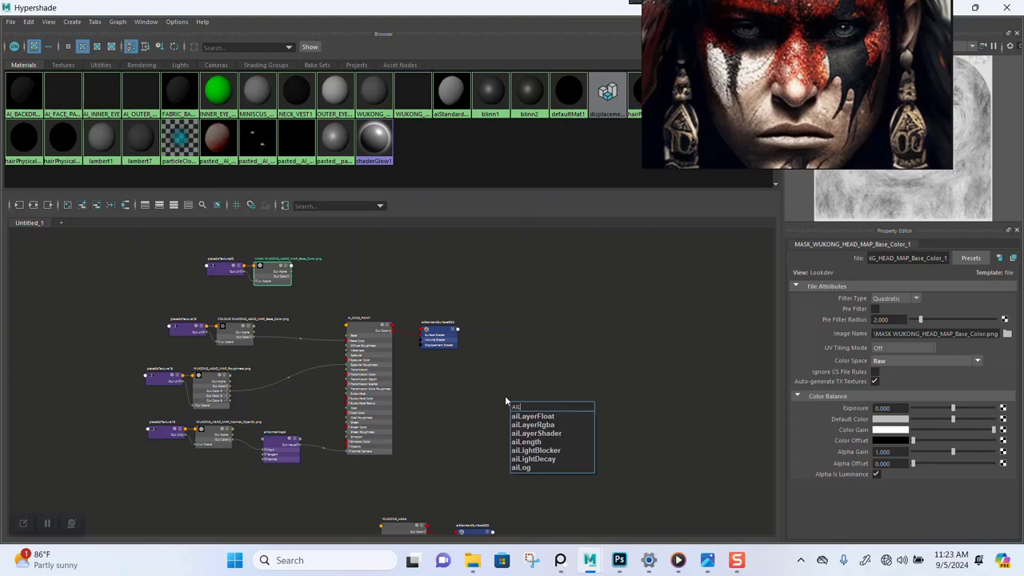
left_click(535, 433)
scroll(525, 373, "up", 3)
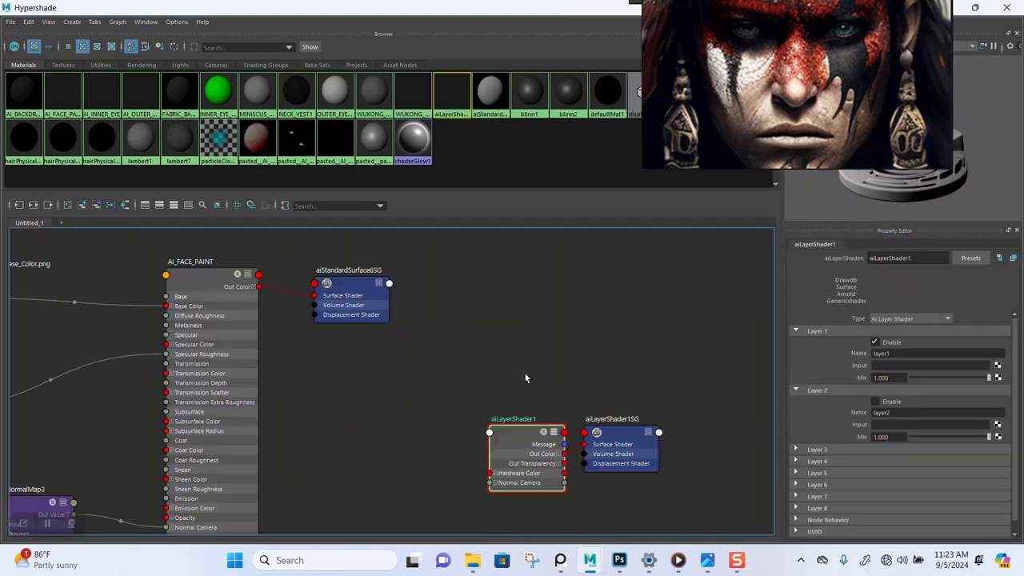
Move the layer shader and its shading group up beside AI_FACE_PAINT, space the two nodes apart, and select the layer shader.
middle_click_drag(507, 358, 499, 338, "alt")
scroll(500, 345, "down", 3)
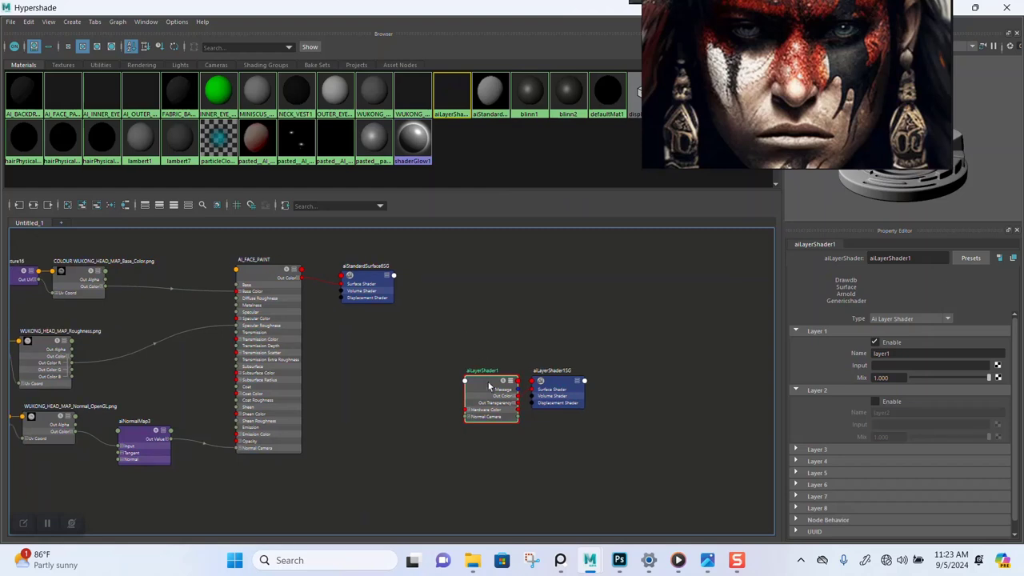
left_click_drag(469, 342, 570, 428)
left_click_drag(487, 395, 501, 310)
scroll(520, 336, "up", 3)
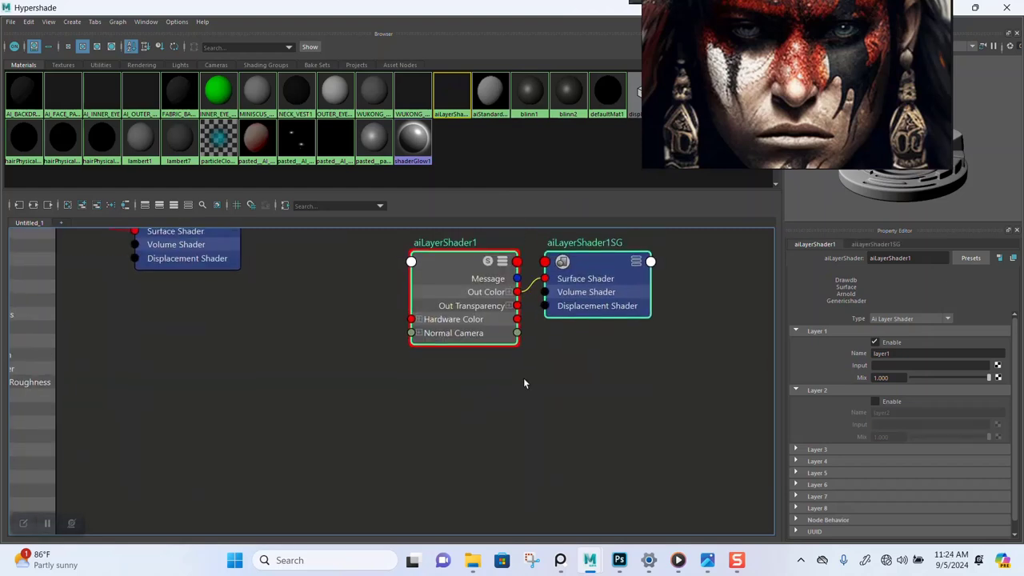
scroll(523, 377, "down", 2)
middle_click_drag(518, 388, 527, 372, "alt")
left_click_drag(575, 318, 629, 315)
left_click(567, 367)
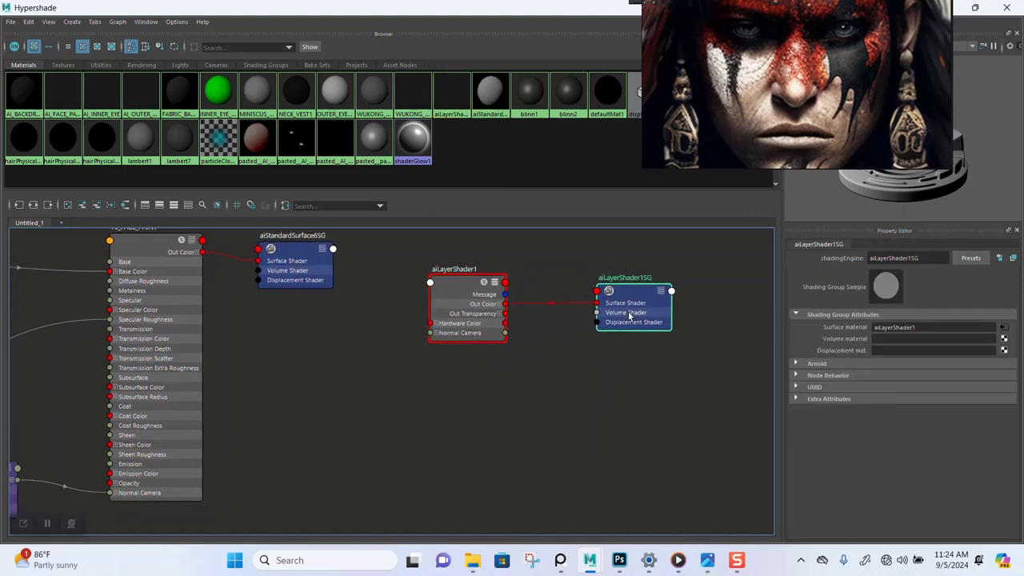
middle_click_drag(475, 383, 472, 321, "alt")
left_click(467, 288)
Examine the existing WUKONG_HEAd shader network, including its colour correct, roughness and normal map connections.
scroll(511, 379, "down", 5)
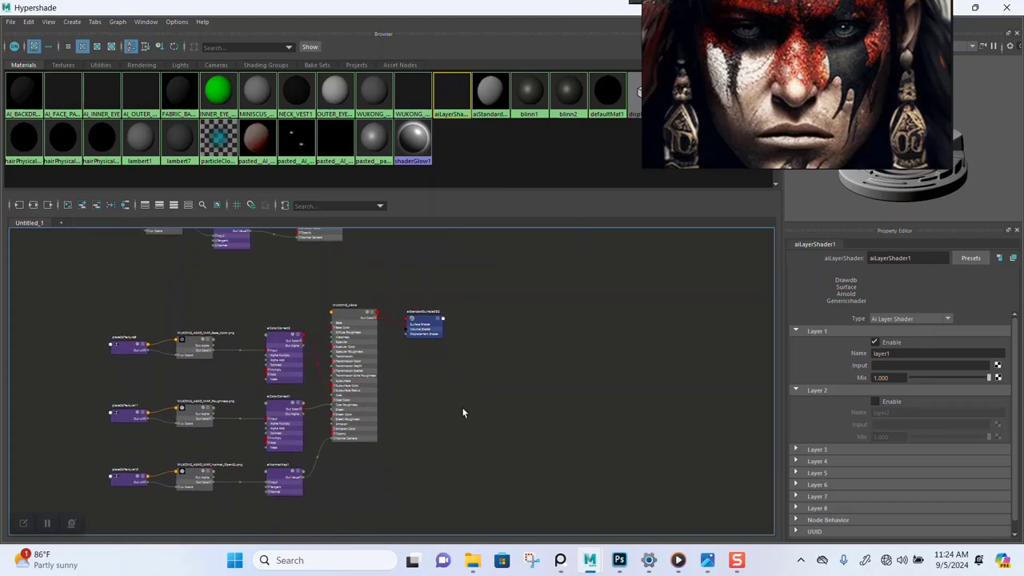
scroll(463, 413, "down", 2)
scroll(421, 424, "up", 4)
middle_click_drag(440, 405, 432, 509, "alt")
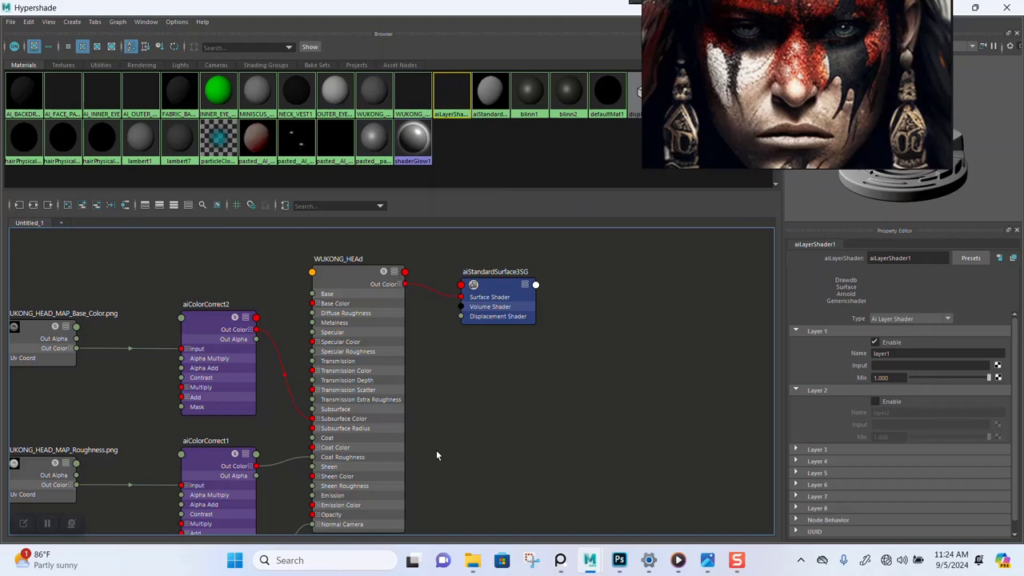
middle_click_drag(440, 441, 489, 457, "alt")
middle_click_drag(508, 413, 508, 422, "alt")
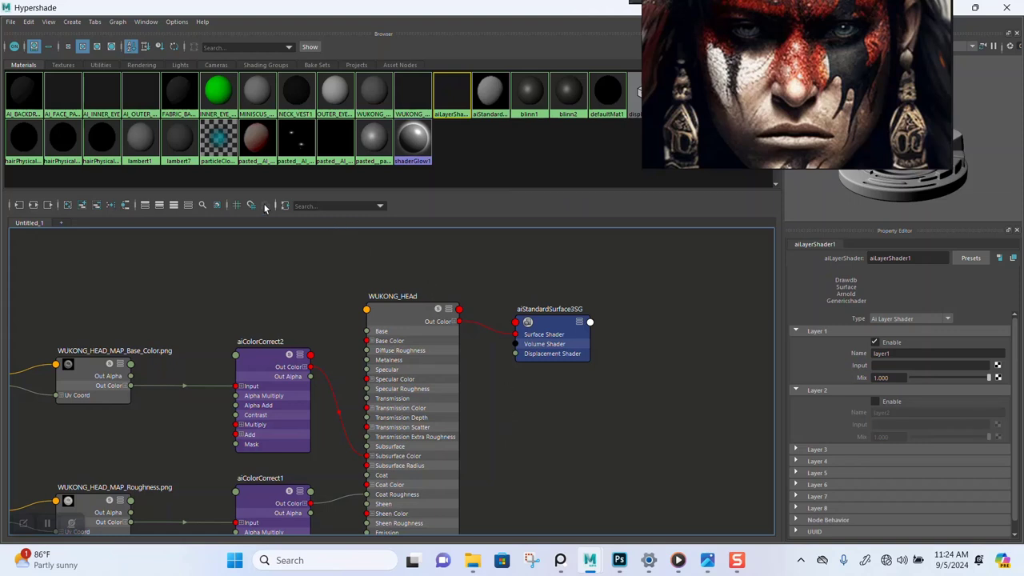
scroll(220, 313, "down", 2)
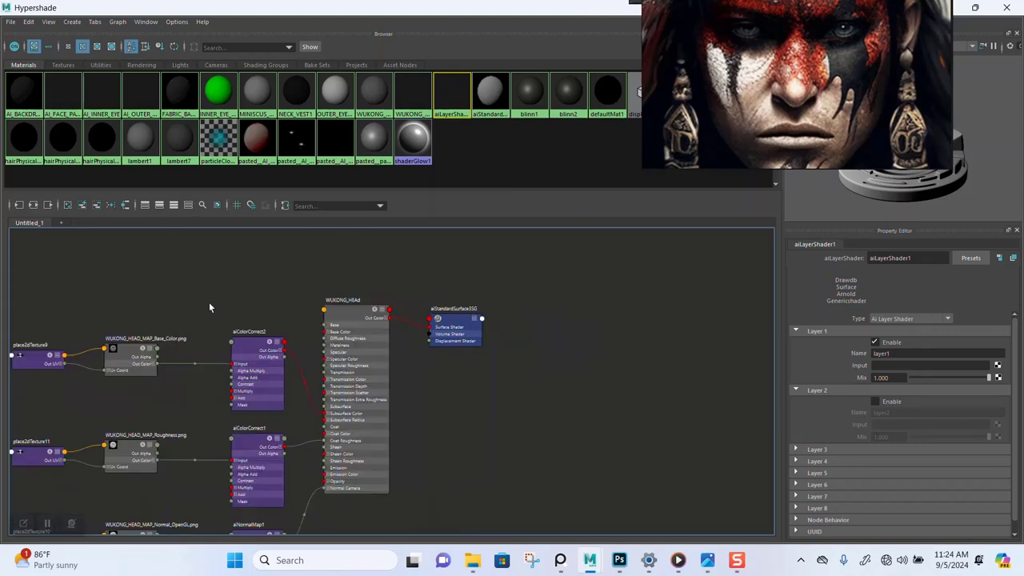
middle_click_drag(209, 307, 240, 291, "alt")
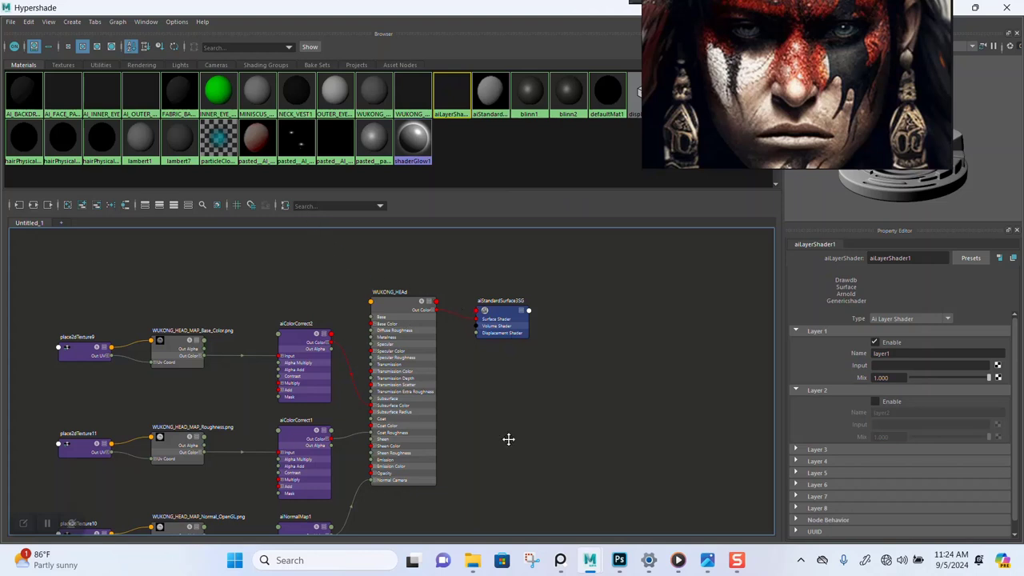
middle_click_drag(507, 439, 508, 382, "alt")
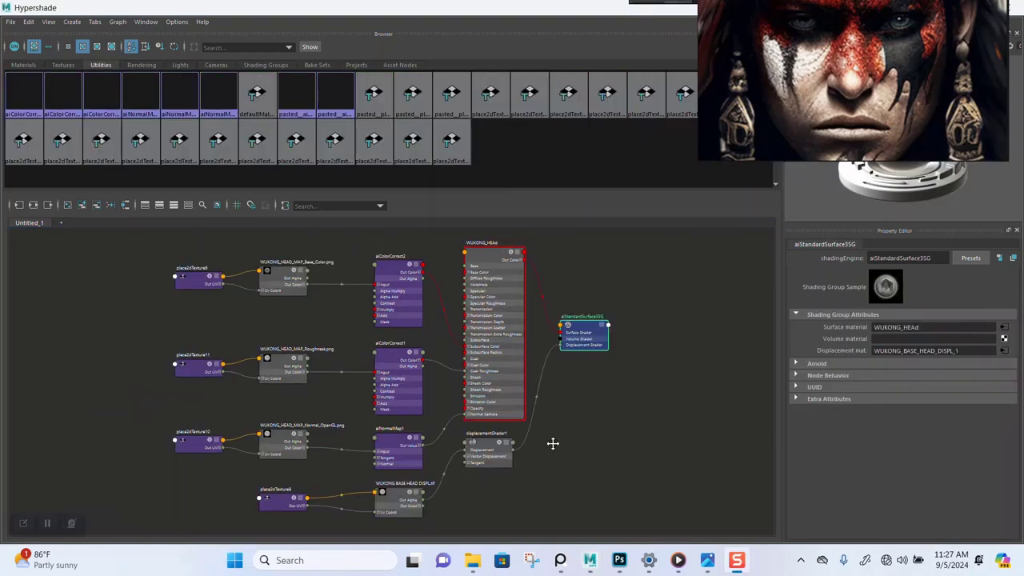
Inspect the displacementShader1 branch and graph the input and output connections of aiStandardSurface3SG.
scroll(512, 400, "up", 5)
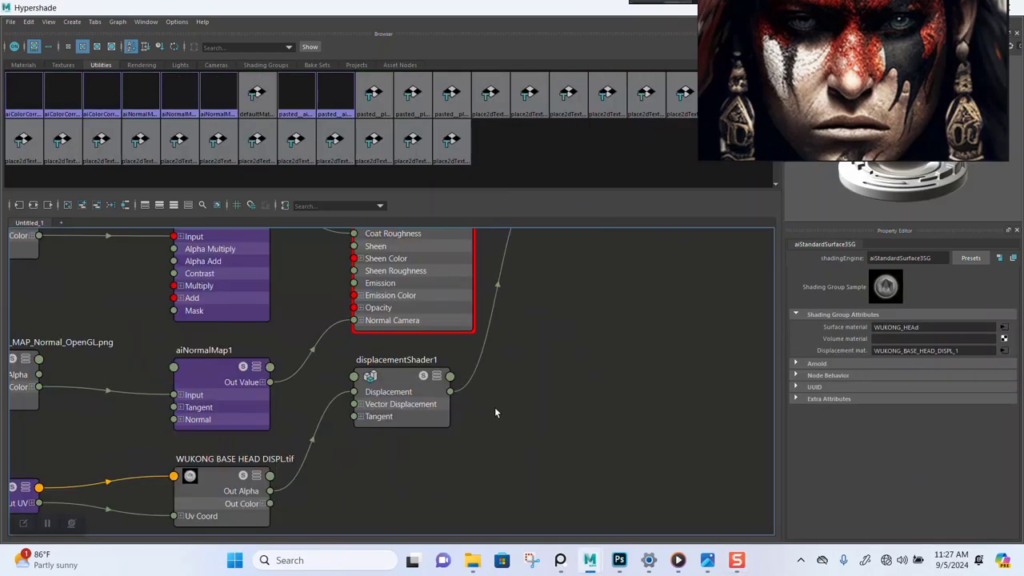
scroll(560, 457, "down", 6)
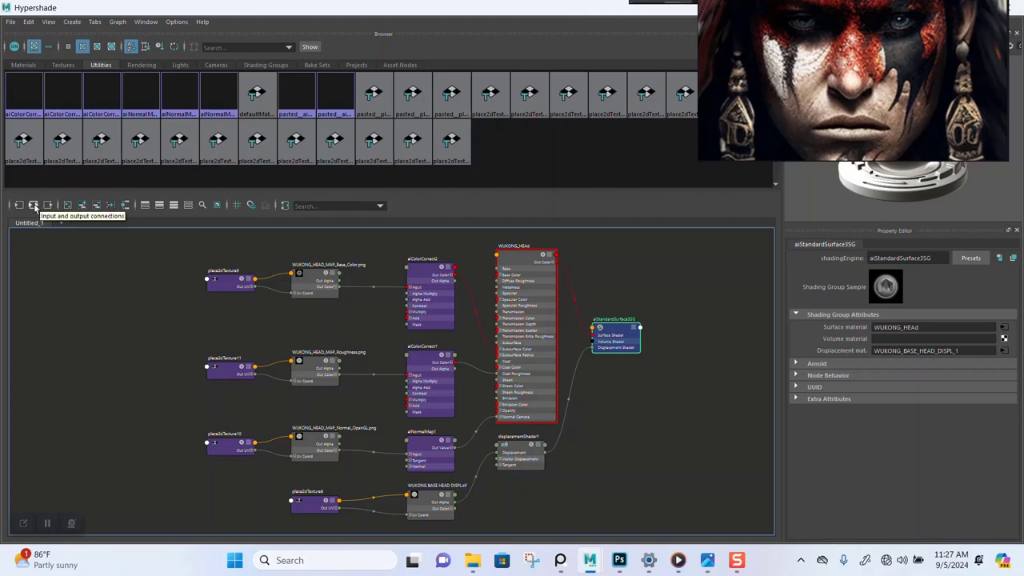
left_click(36, 207)
scroll(565, 371, "down", 3)
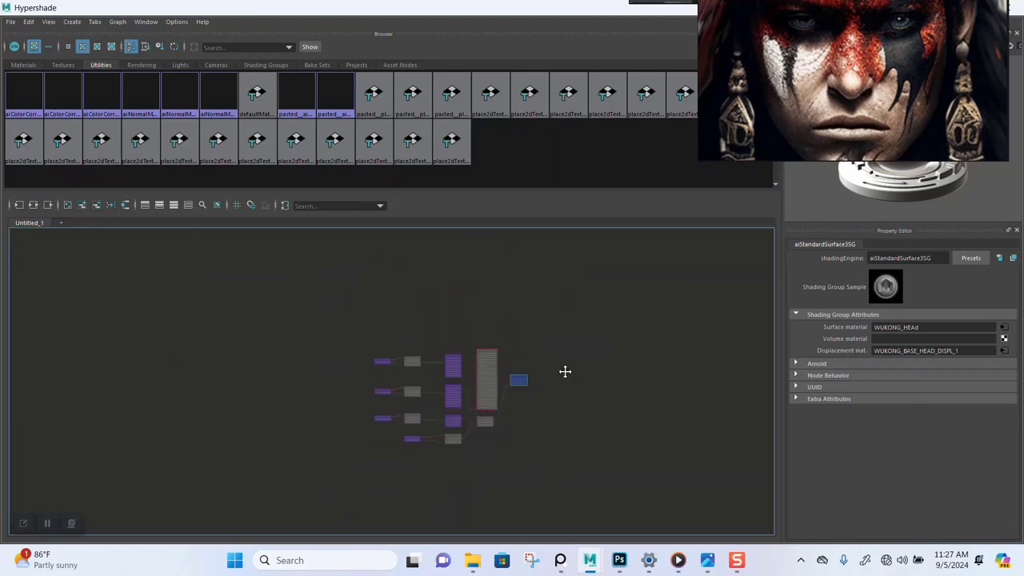
scroll(522, 358, "up", 2)
scroll(482, 341, "up", 1)
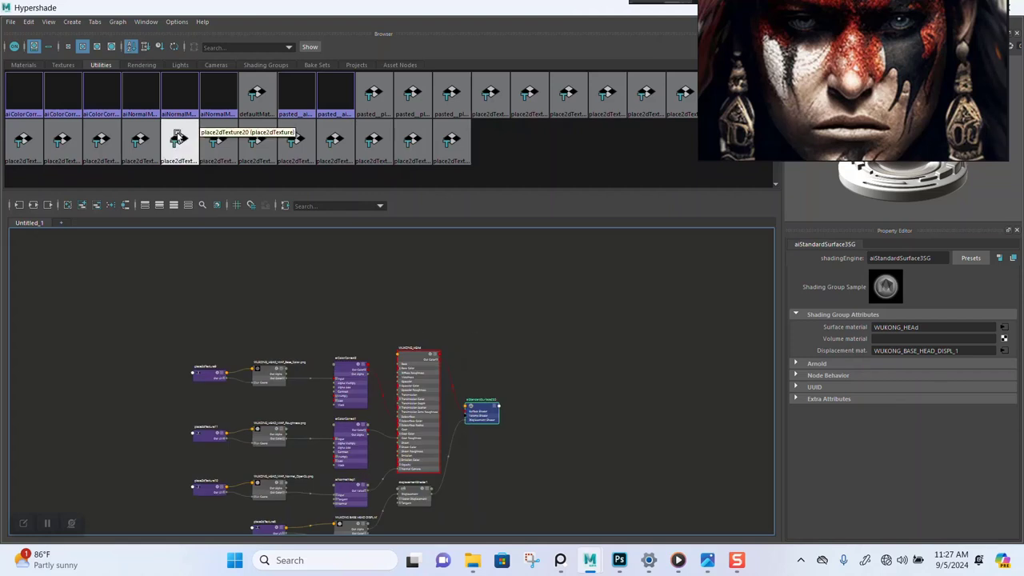
Graph the network of the aiLayerShader1 material on its own.
left_click(29, 65)
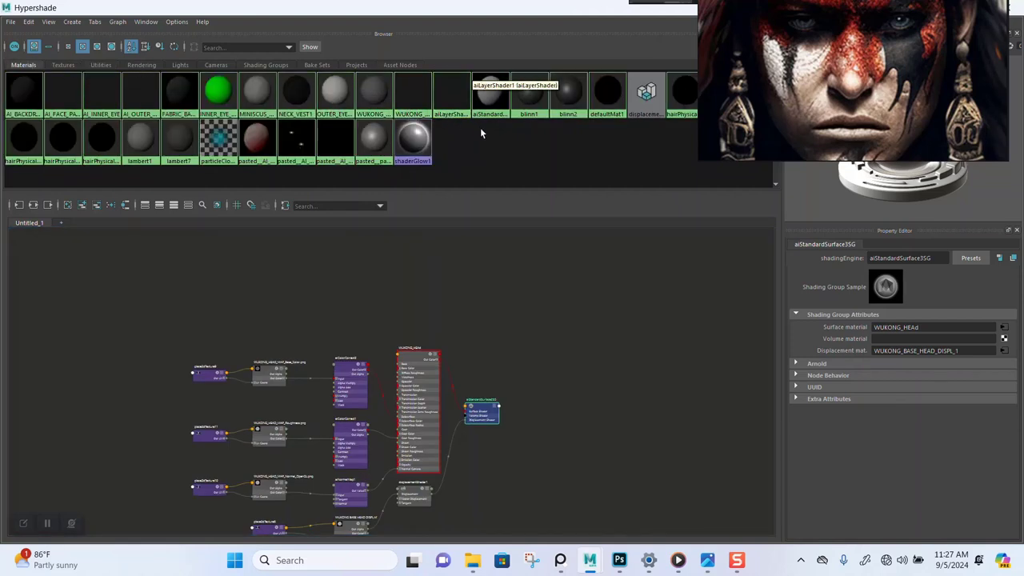
left_click(449, 93)
right_click_drag(451, 95, 452, 126)
scroll(493, 314, "down", 6)
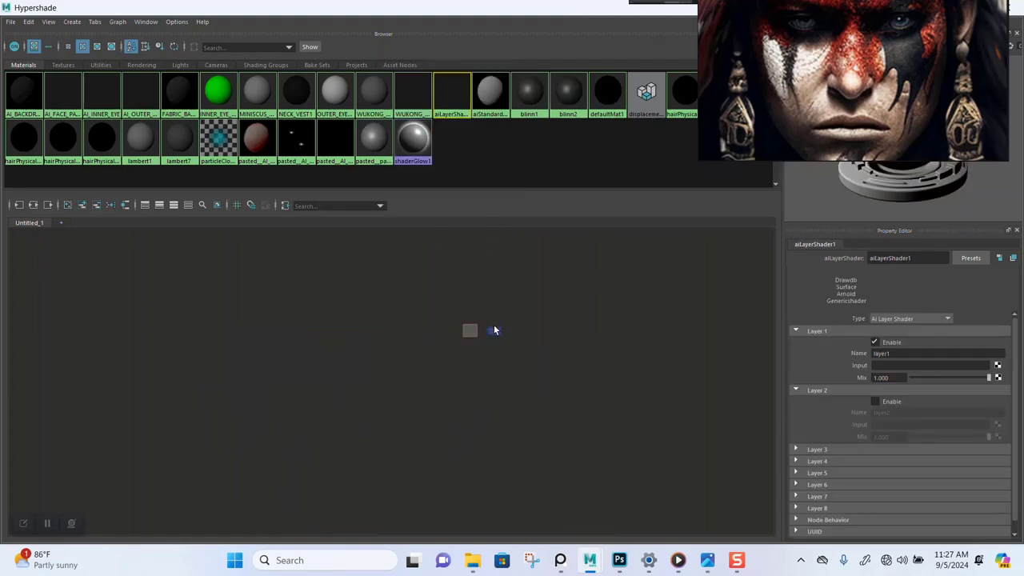
scroll(494, 330, "up", 5)
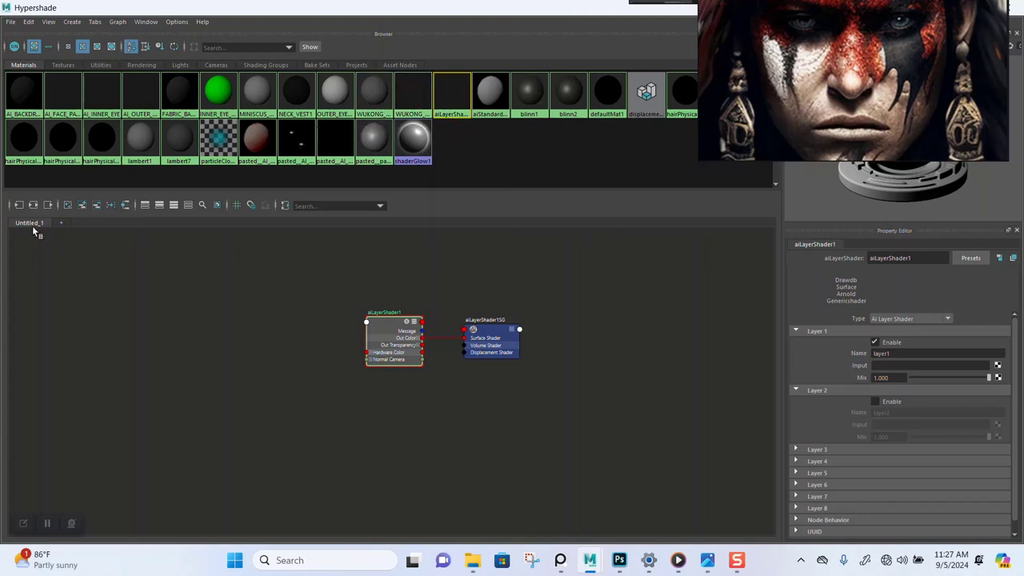
left_click(47, 525)
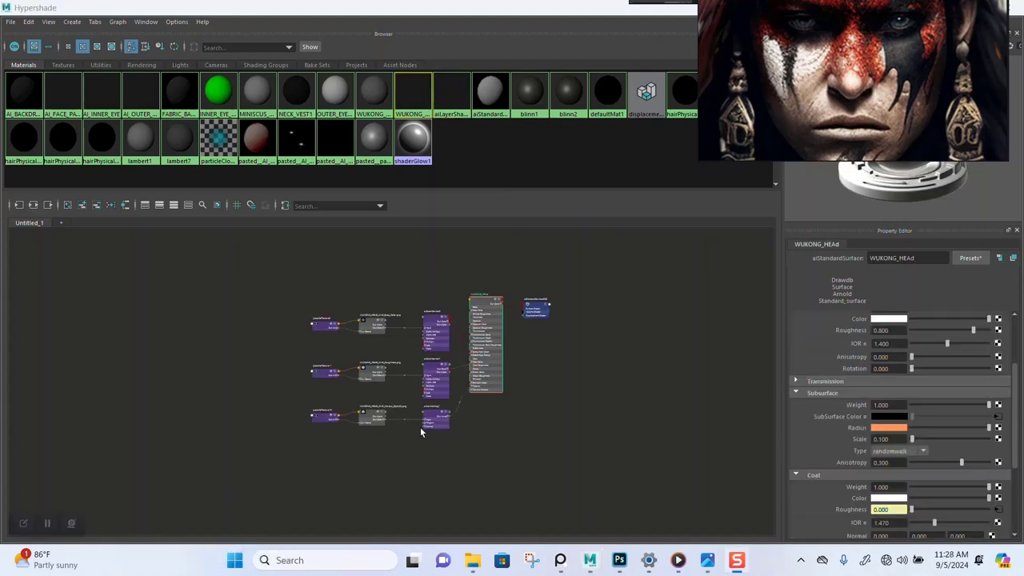
Add aiLayerShader1 and AI_FACE_PAINT to the WUKONG_HEAd material selection and graph the input and output connections of all three.
scroll(447, 427, "up", 2)
middle_click_drag(535, 382, 470, 444)
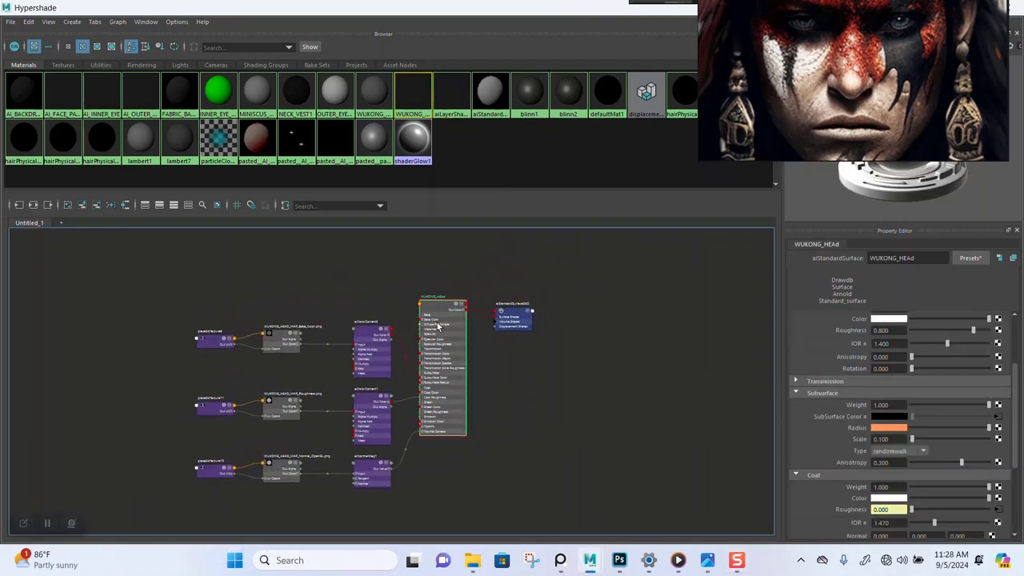
left_click(444, 110)
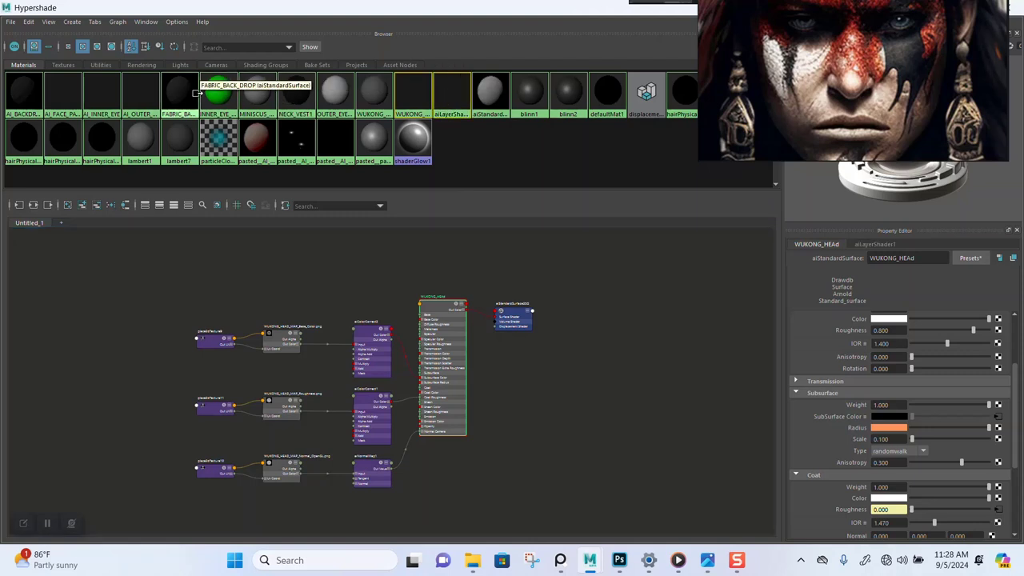
left_click(67, 95)
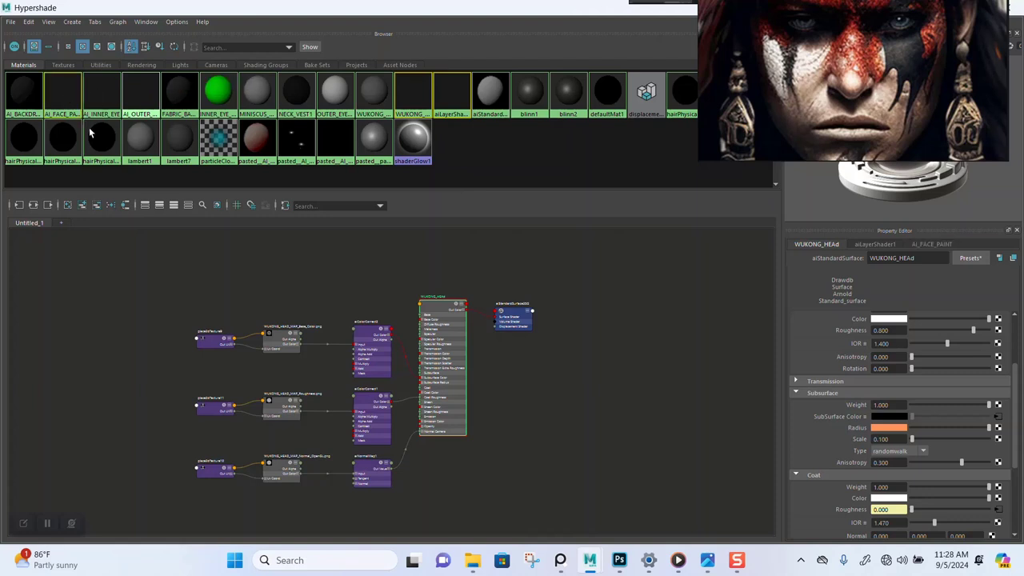
left_click(33, 205)
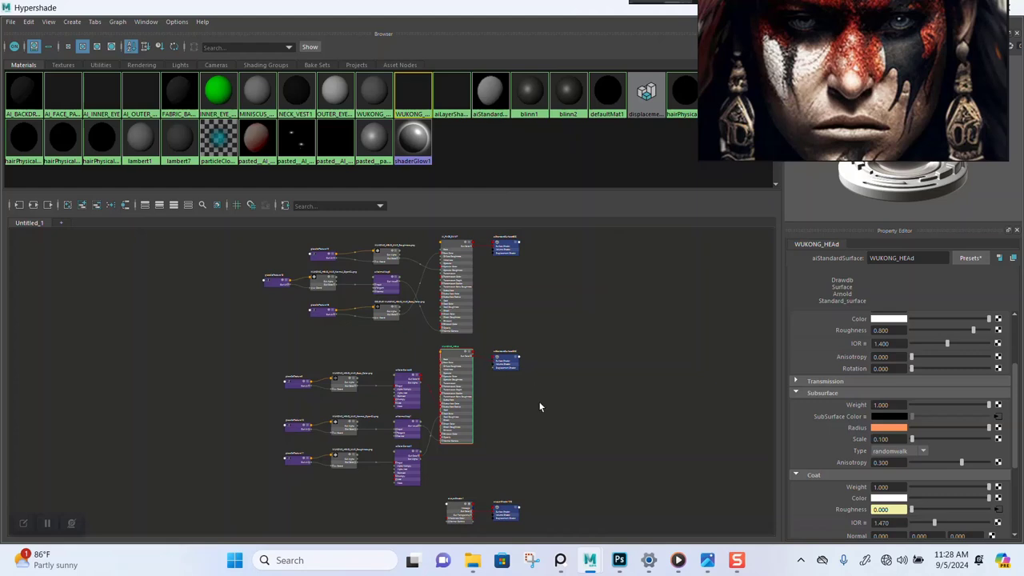
Examine the AI_FACE_PAINT network, following its roughness, normal and base colour textures into the material.
middle_click_drag(540, 408, 509, 424)
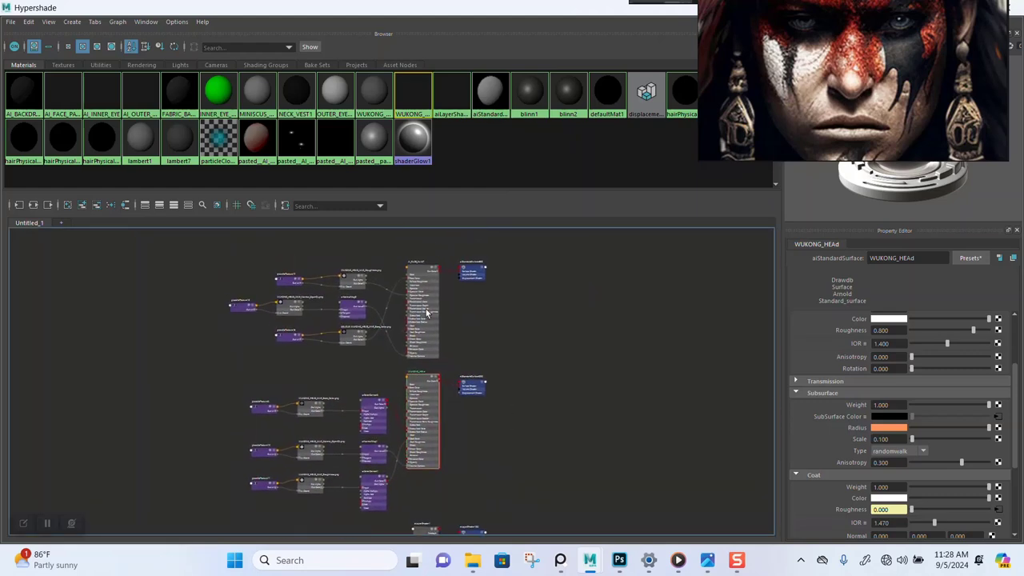
scroll(394, 295, "up", 3)
scroll(393, 298, "up", 4)
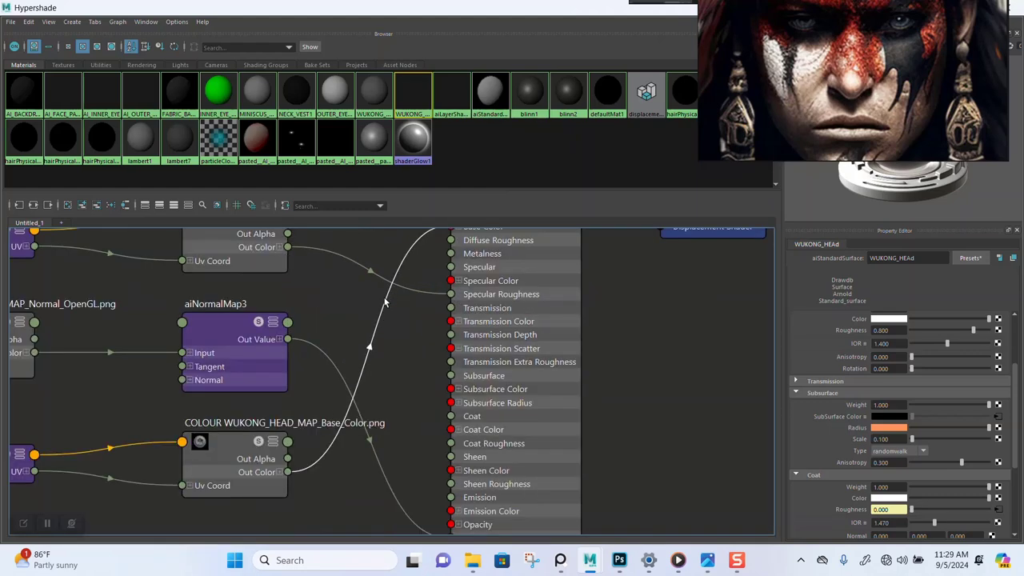
scroll(384, 301, "down", 4)
scroll(382, 316, "up", 4)
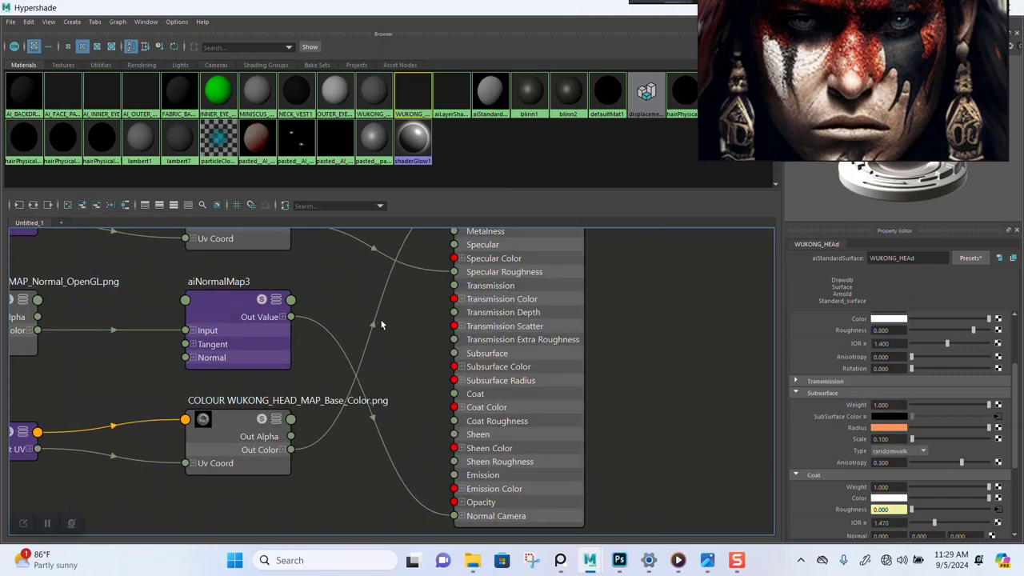
scroll(381, 325, "down", 3)
scroll(391, 337, "down", 2)
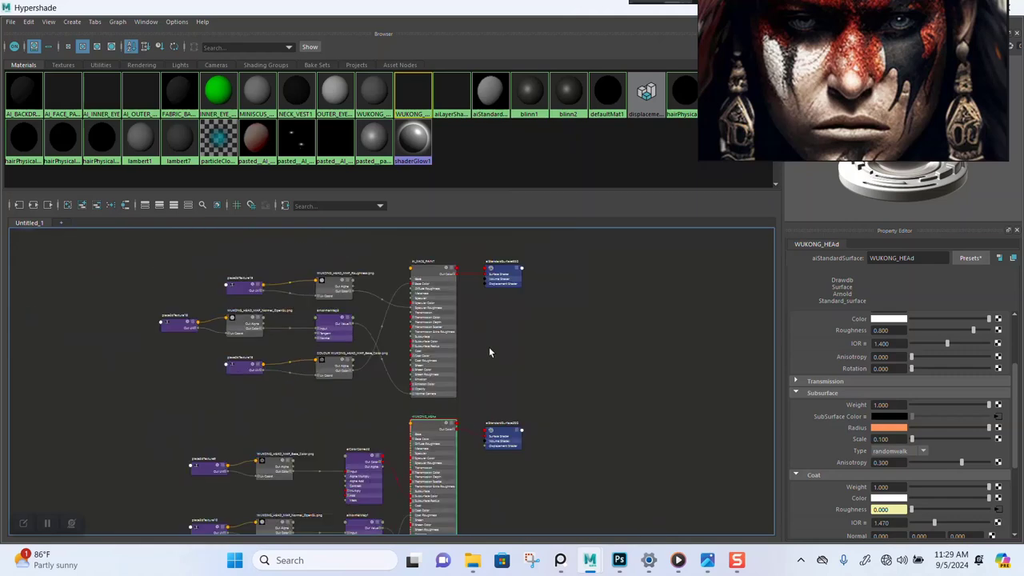
scroll(496, 352, "down", 2)
middle_click_drag(507, 356, 509, 302, "alt")
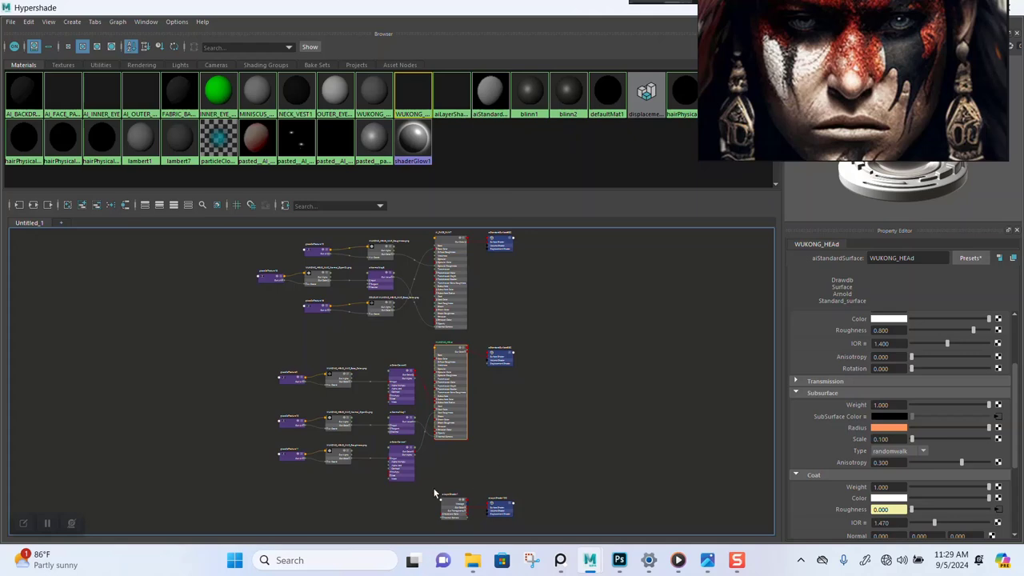
Move aiLayerShader1 and its shading group out beside the AI_FACE_PAINT and WUKONG_HEAd networks.
left_click_drag(435, 494, 597, 256)
scroll(534, 326, "up", 3)
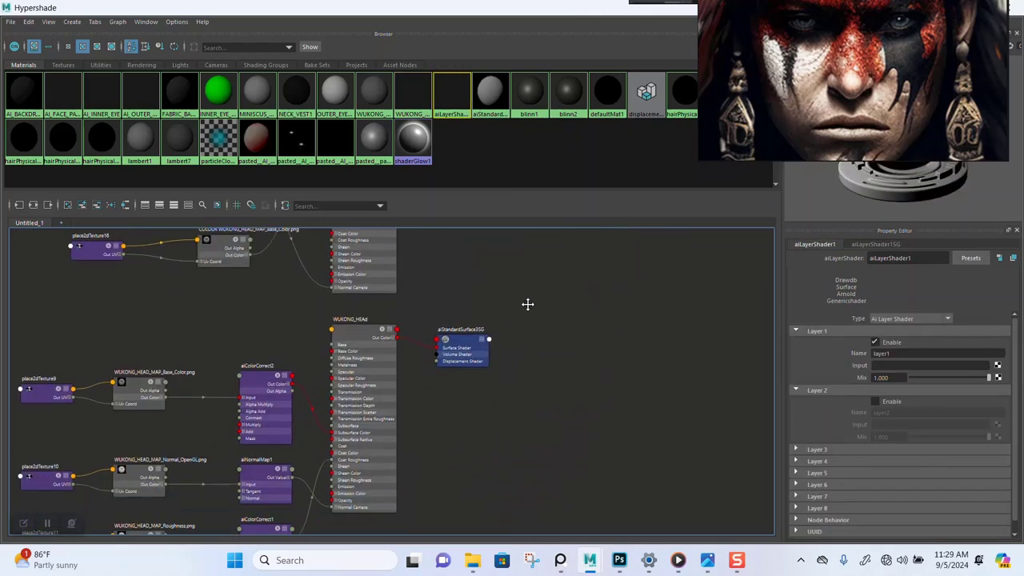
middle_click_drag(528, 304, 532, 261, "alt")
middle_click_drag(513, 357, 488, 400, "alt")
scroll(509, 370, "down", 3)
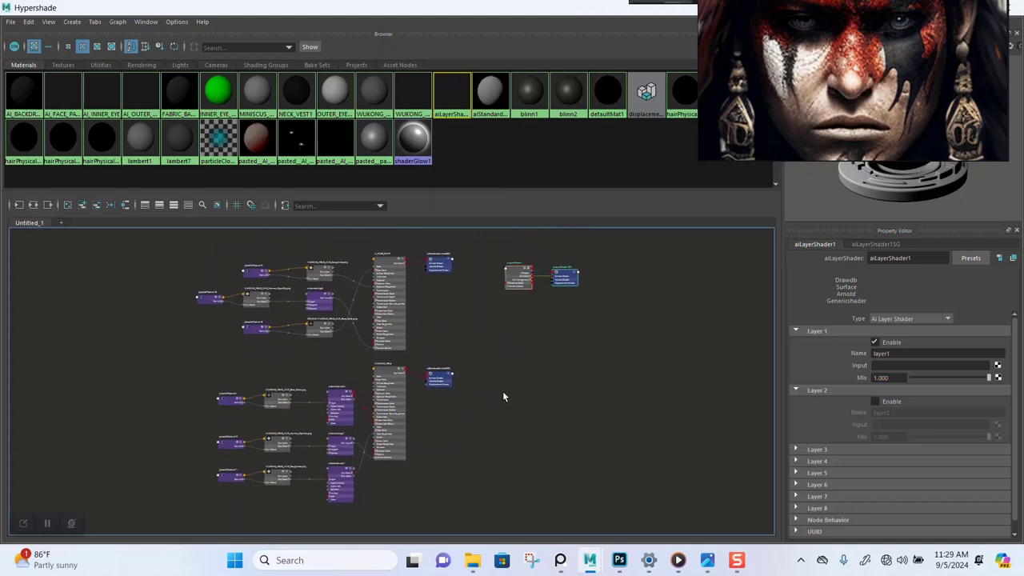
left_click(520, 365)
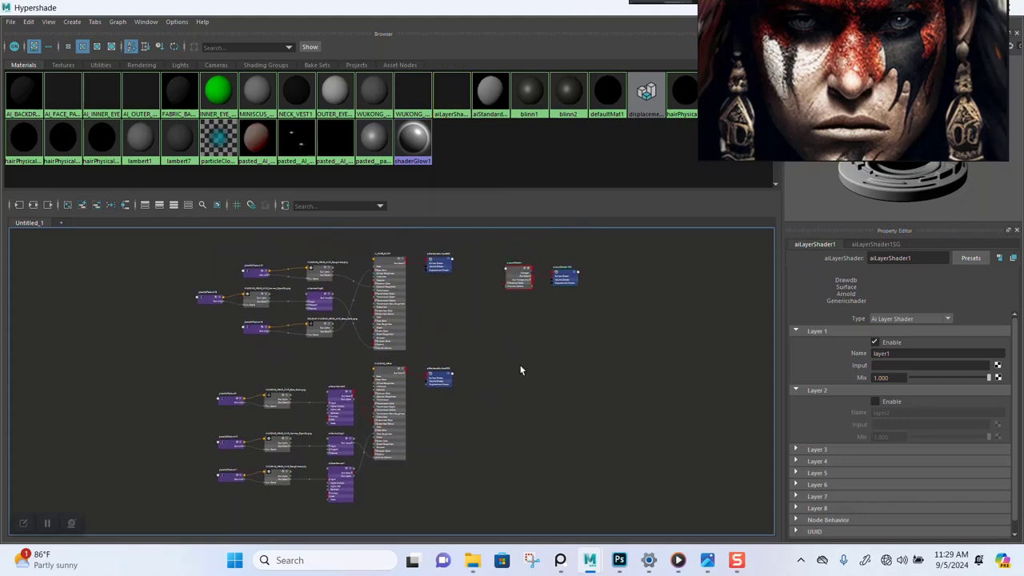
left_click(50, 523)
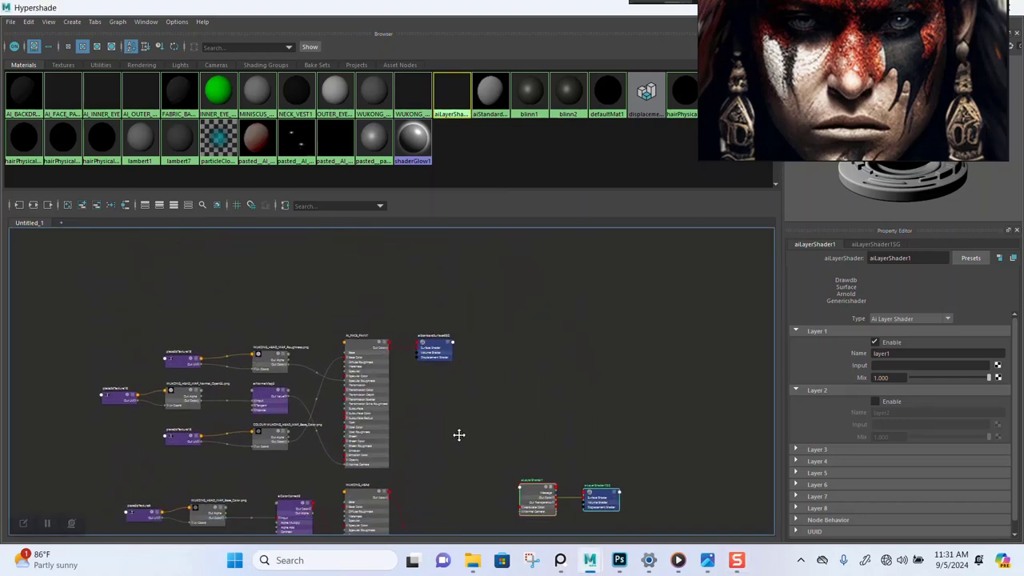
Reroute the displacementShader1 connection from aiStandardSurface3SG to the Displacement Shader input of aiLayerShader1SG, and shift aiLayerShader1 slightly away from it.
middle_click_drag(460, 435, 529, 346, "alt")
scroll(446, 358, "up", 3)
scroll(550, 365, "down", 2)
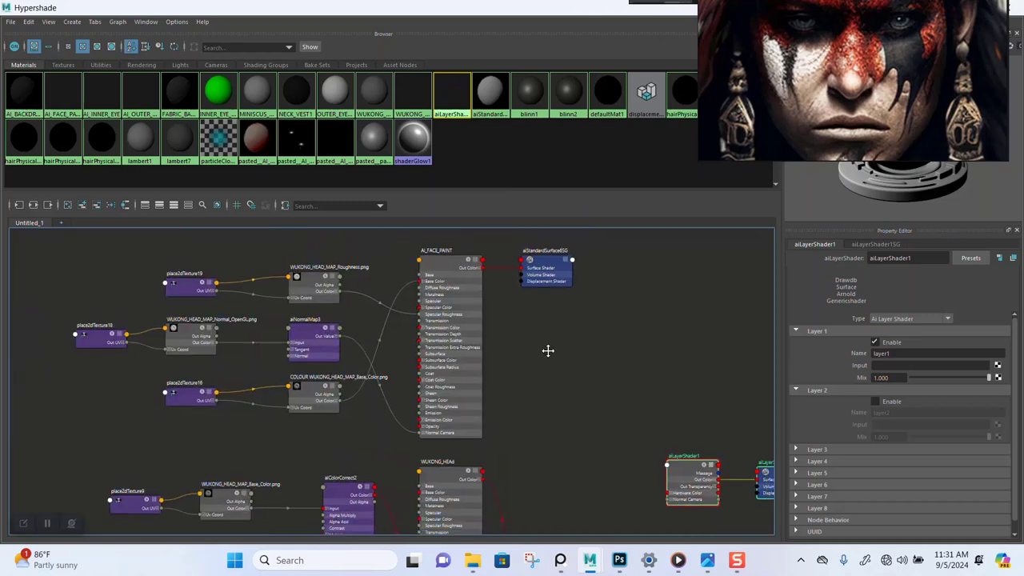
middle_click_drag(551, 365, 411, 327, "alt")
middle_click_drag(460, 354, 437, 260, "alt")
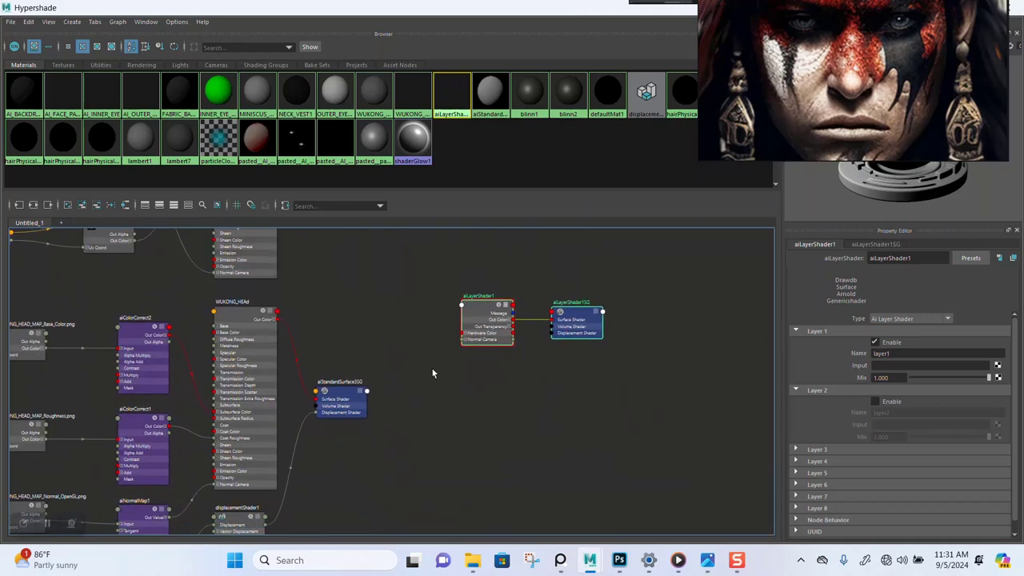
middle_click_drag(431, 367, 409, 320, "alt")
scroll(379, 393, "up", 2)
middle_click_drag(435, 370, 404, 421, "alt")
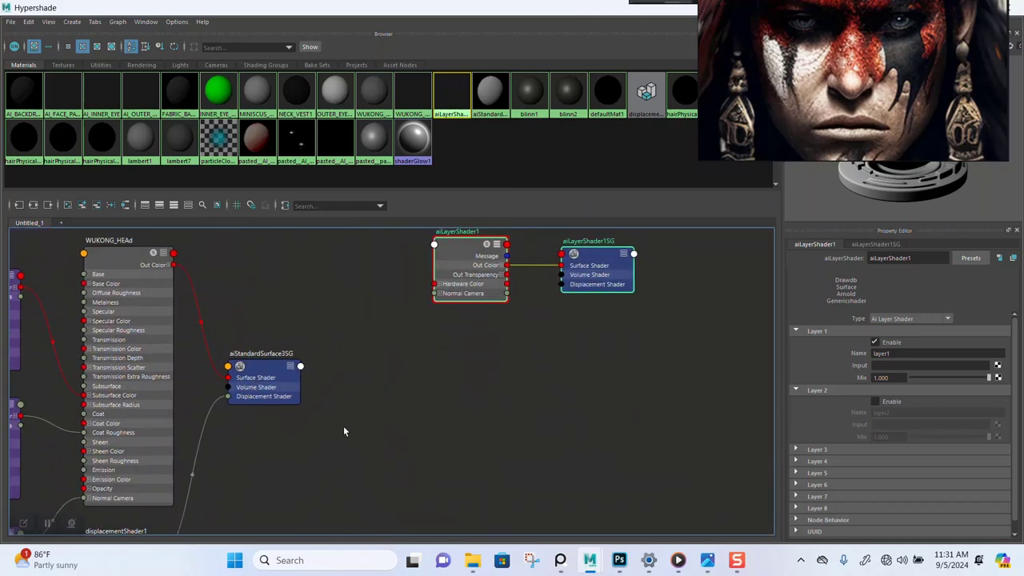
middle_click_drag(343, 433, 325, 423, "alt")
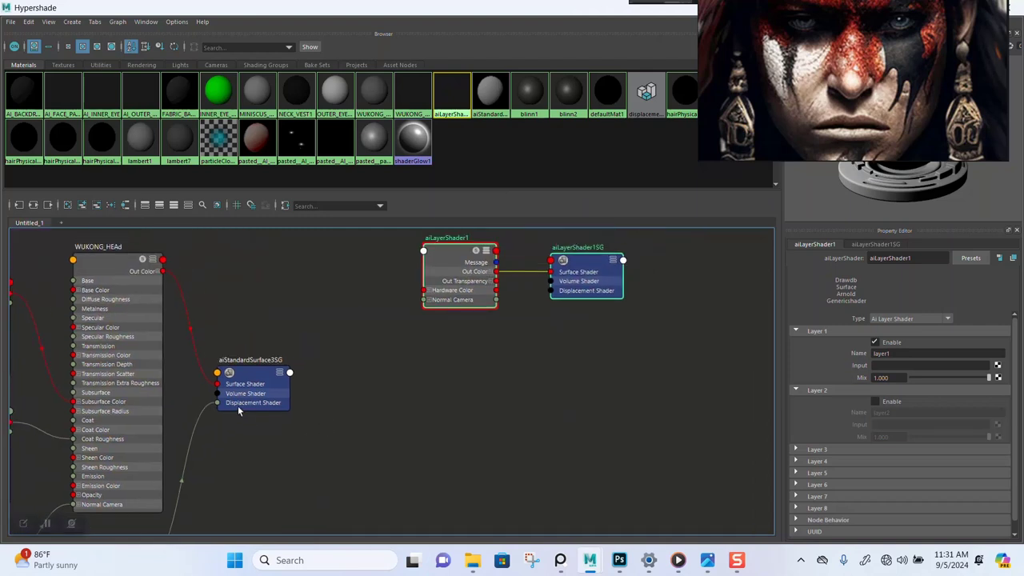
left_click_drag(217, 403, 565, 293)
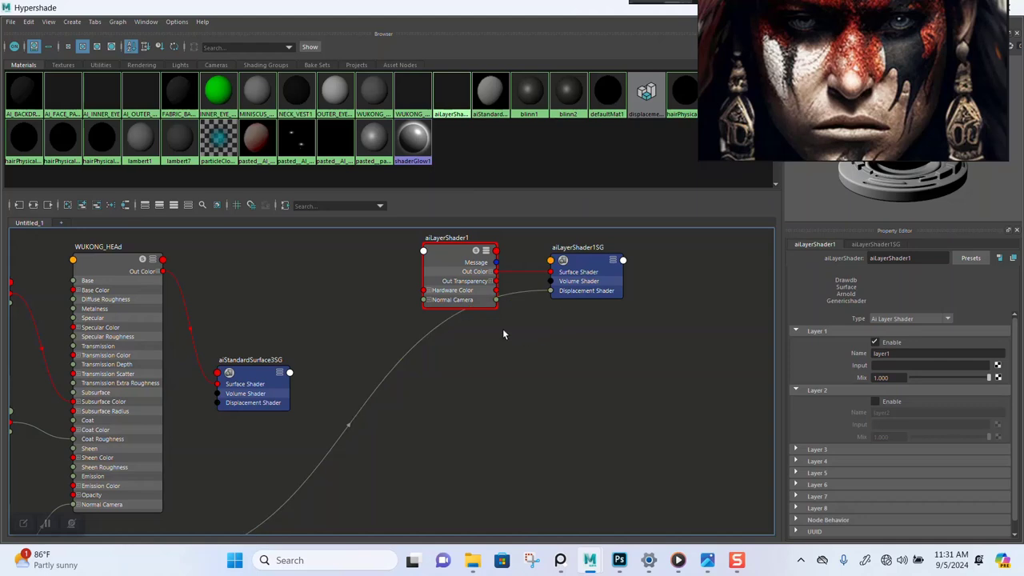
left_click_drag(481, 290, 456, 278)
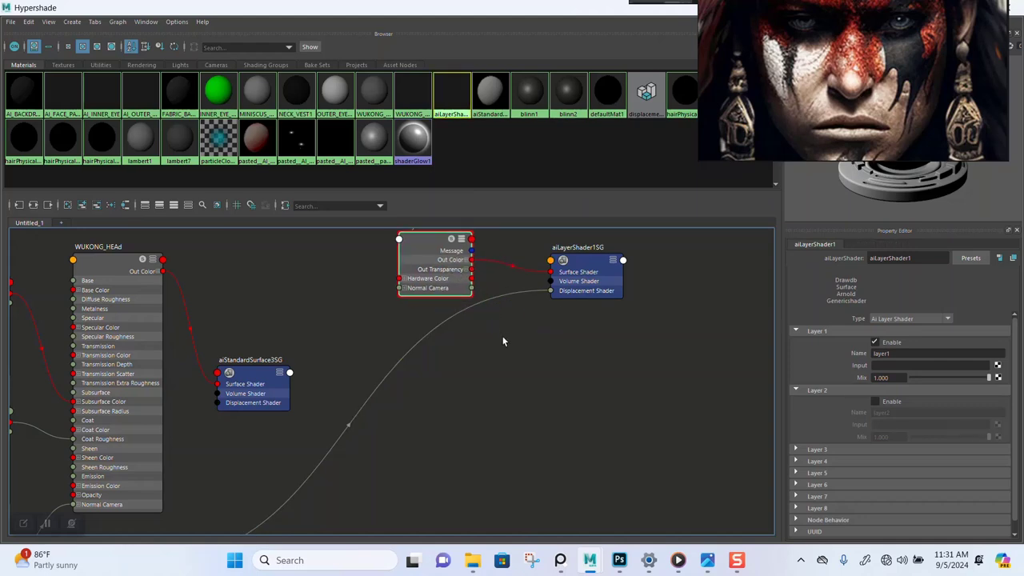
Assign the WUKONG_HEAd material as the Layer 1 input of aiLayerShader1.
middle_click_drag(503, 338, 562, 354, "alt")
middle_click_drag(482, 398, 497, 376, "alt")
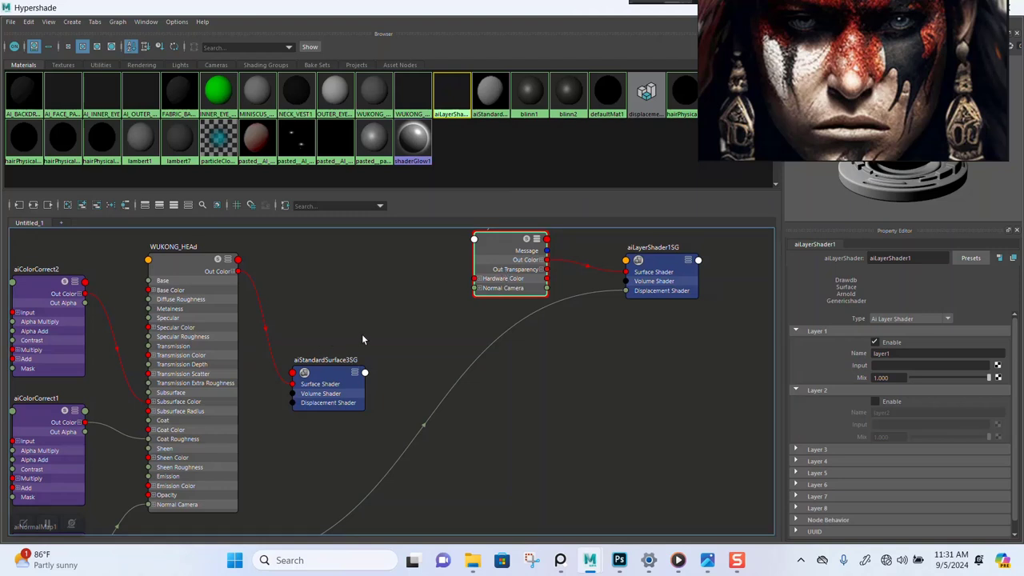
middle_click_drag(361, 340, 345, 329, "alt")
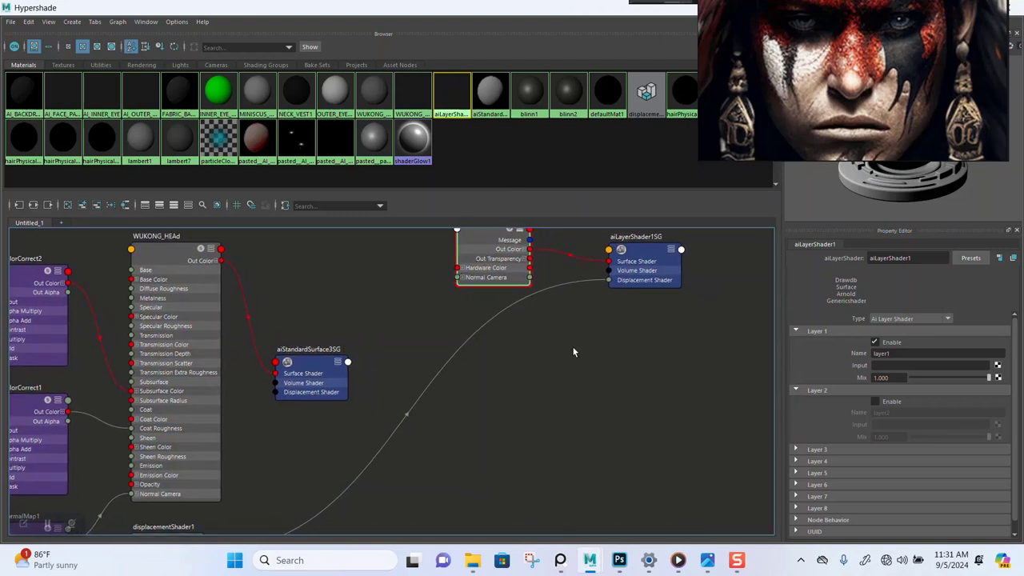
middle_click_drag(573, 352, 471, 376, "alt")
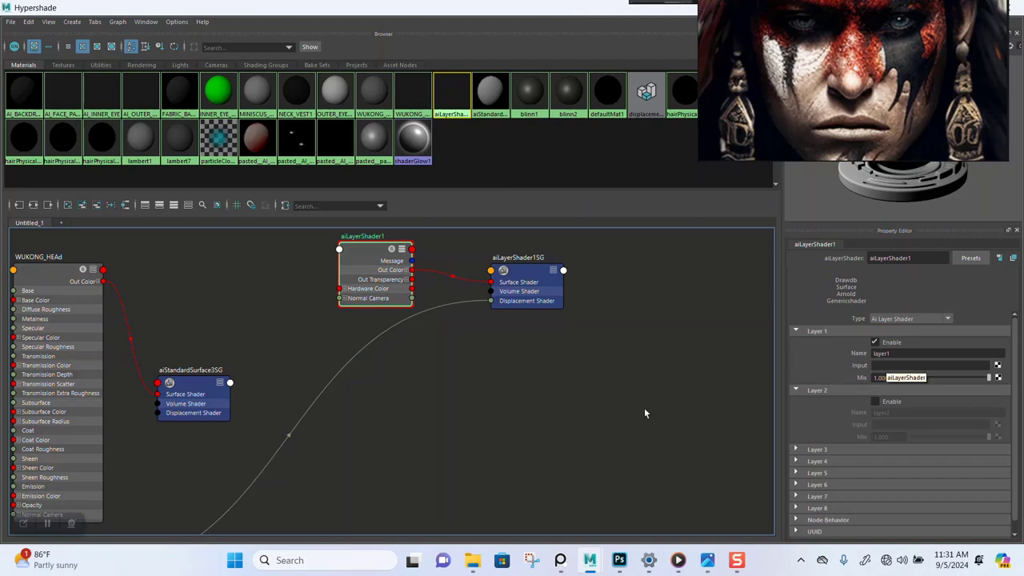
middle_click_drag(483, 445, 555, 428, "alt")
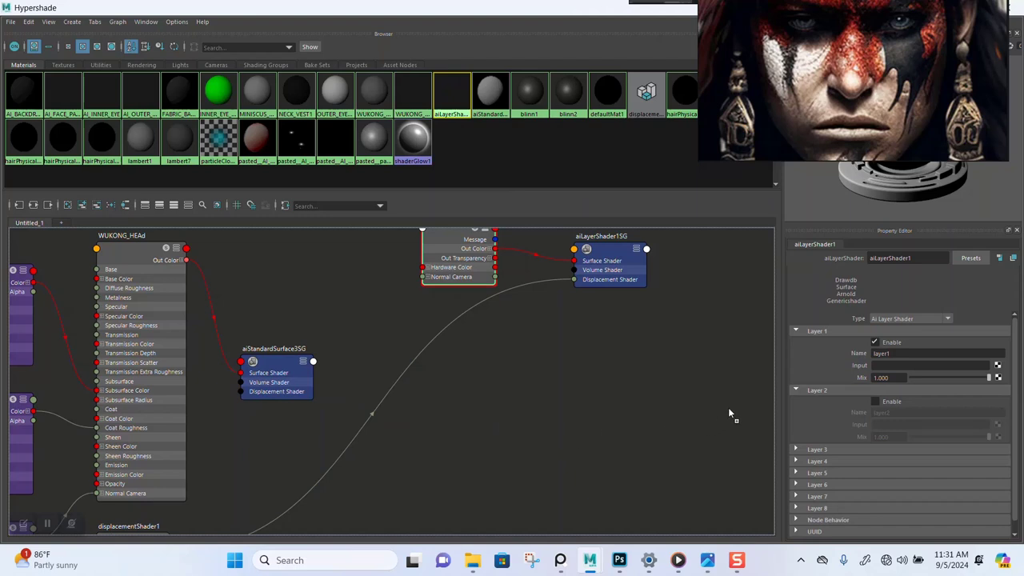
left_click(896, 365)
Enable Layer 2 of aiLayerShader1 and assign the AI_FACE_PAINT material as its input.
scroll(455, 416, "down", 5)
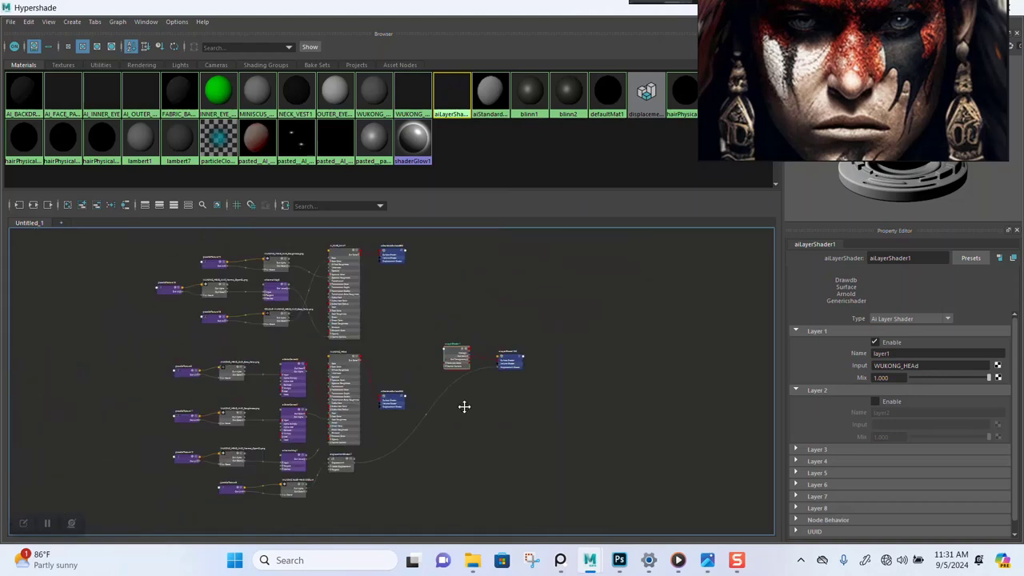
scroll(410, 349, "up", 5)
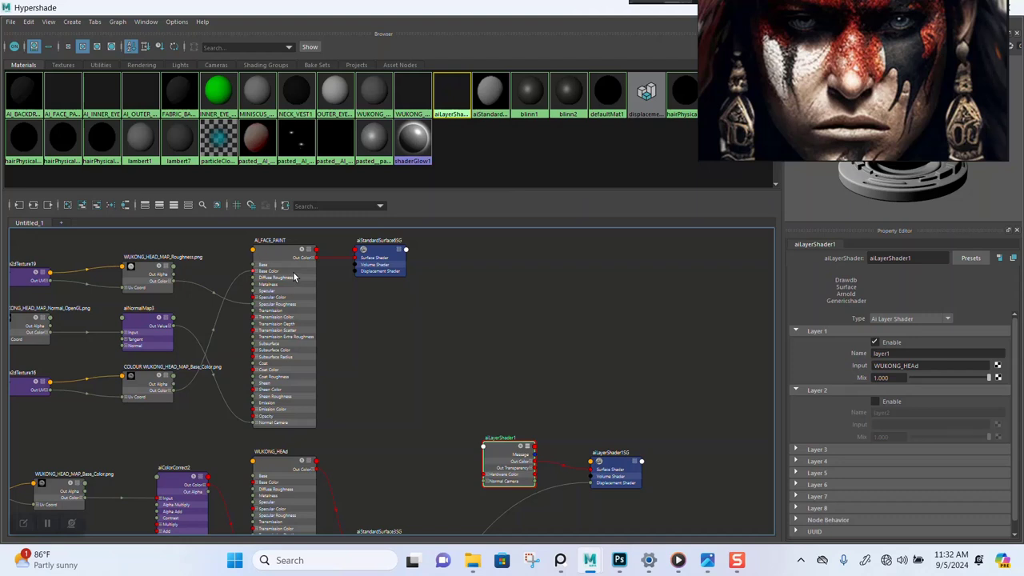
left_click(875, 402)
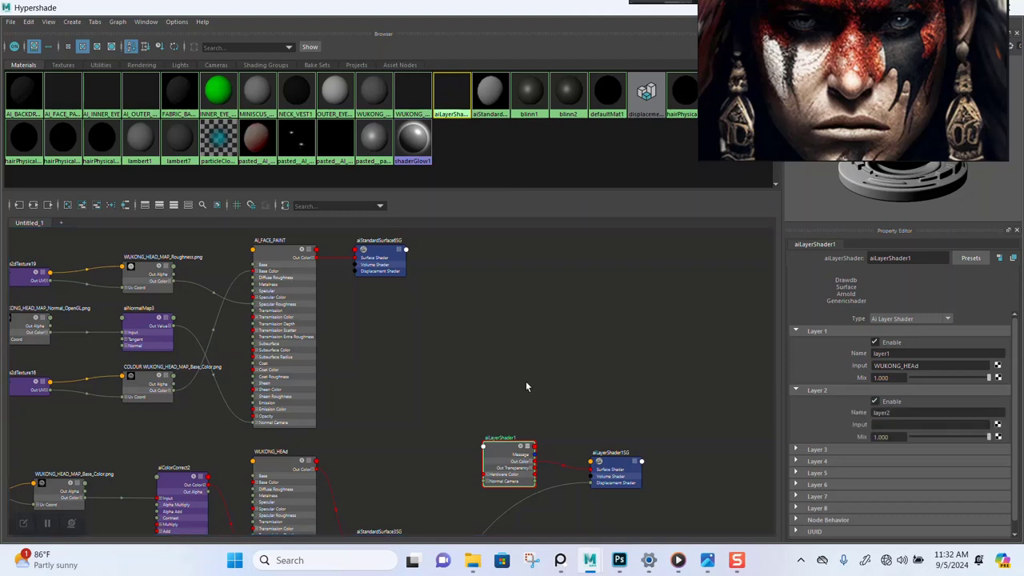
middle_click_drag(297, 278, 317, 299)
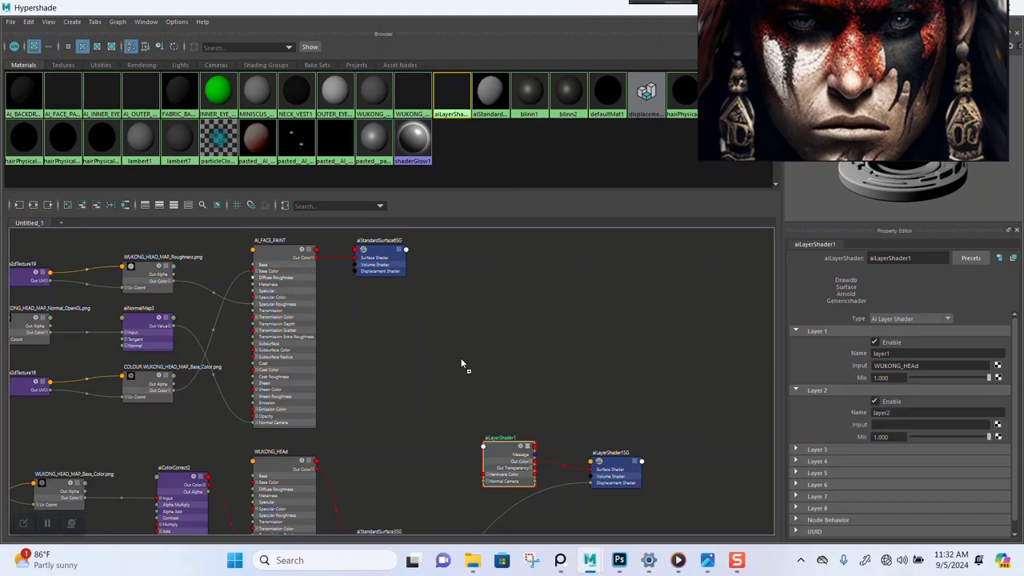
middle_click_drag(630, 383, 883, 426)
middle_click_drag(649, 414, 439, 307, "alt")
middle_click_drag(640, 355, 612, 331, "alt")
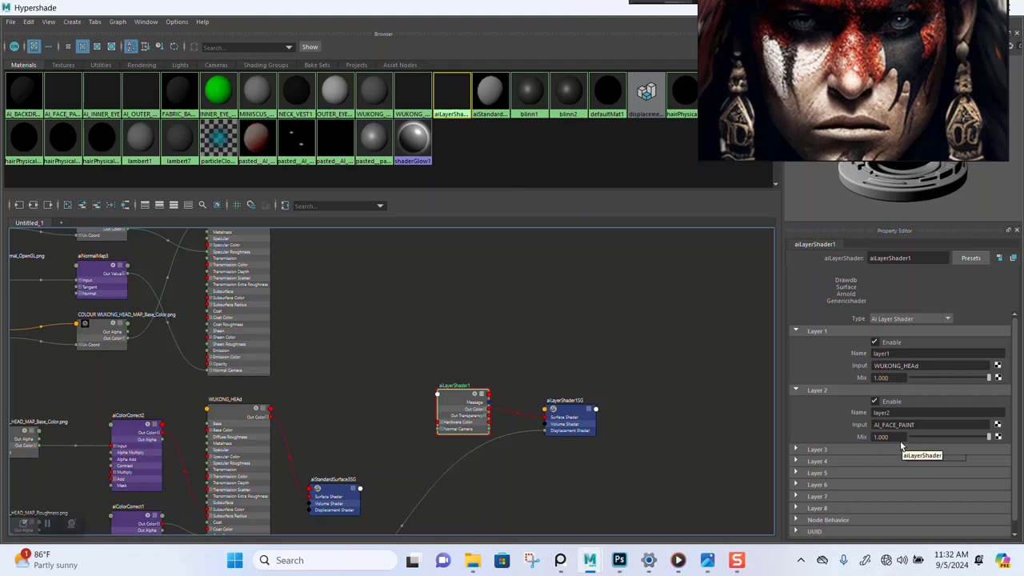
middle_click_drag(424, 302, 432, 299, "alt")
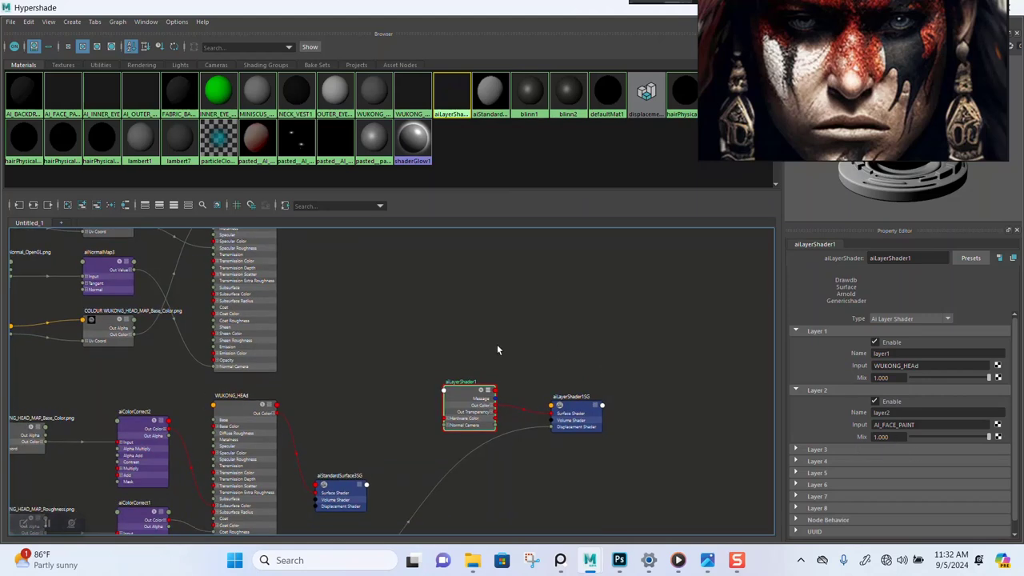
Bring the MASK WUKONG_HEAD_MAP_Base_Color texture from the FACE SKIN PAINT folder in File Explorer into the Hypershade graph near aiLayerShader1.
mouse_move(477, 560)
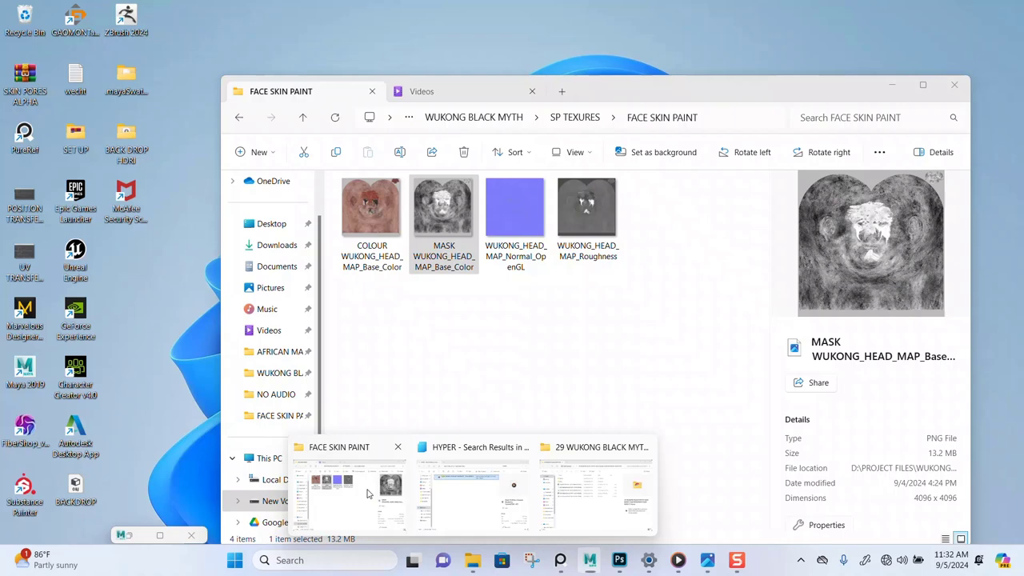
left_click(368, 494)
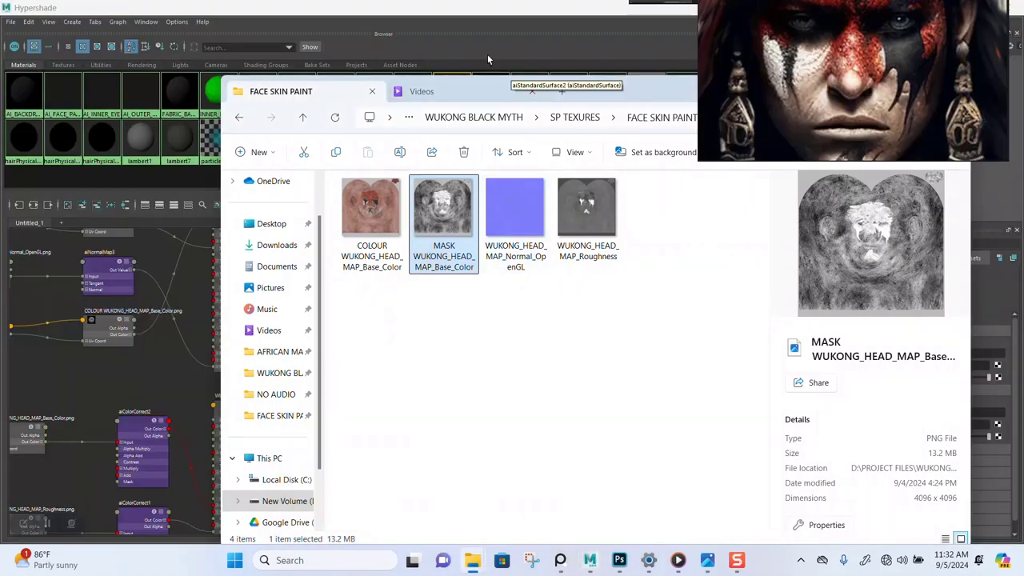
left_click(487, 17)
middle_click_drag(374, 311, 468, 399, "alt")
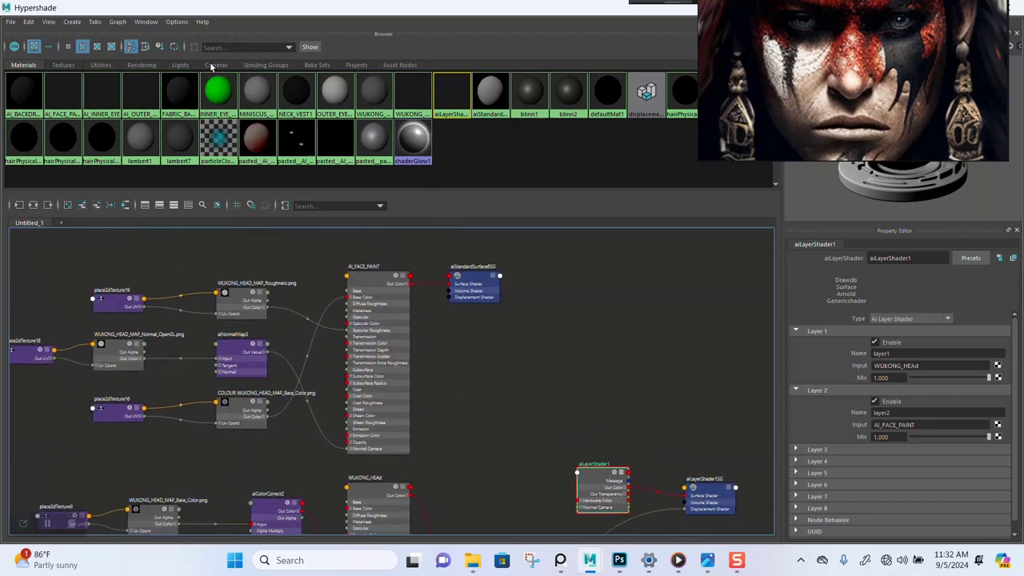
middle_click_drag(497, 345, 469, 341, "alt")
mouse_move(462, 555)
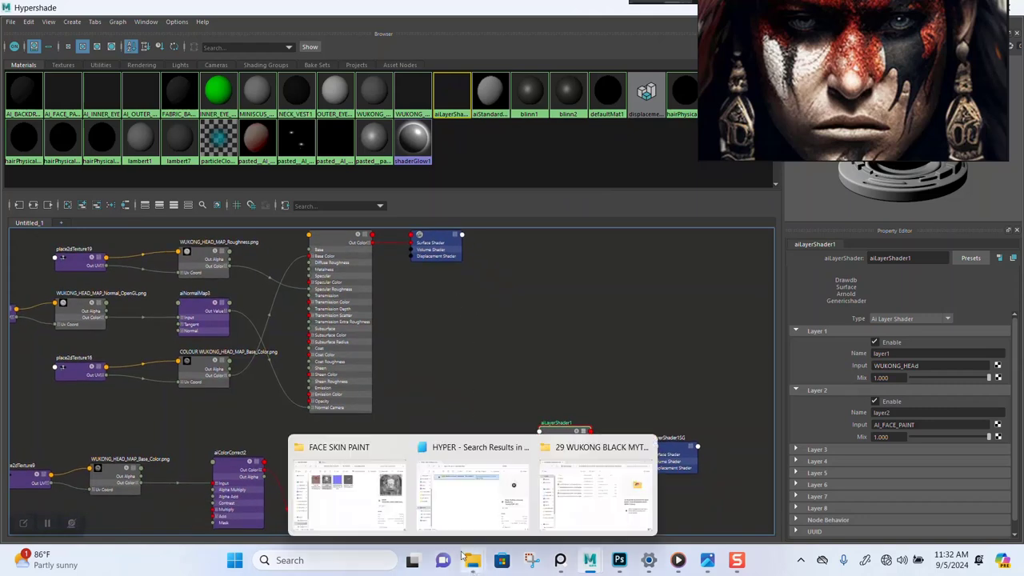
left_click(364, 513)
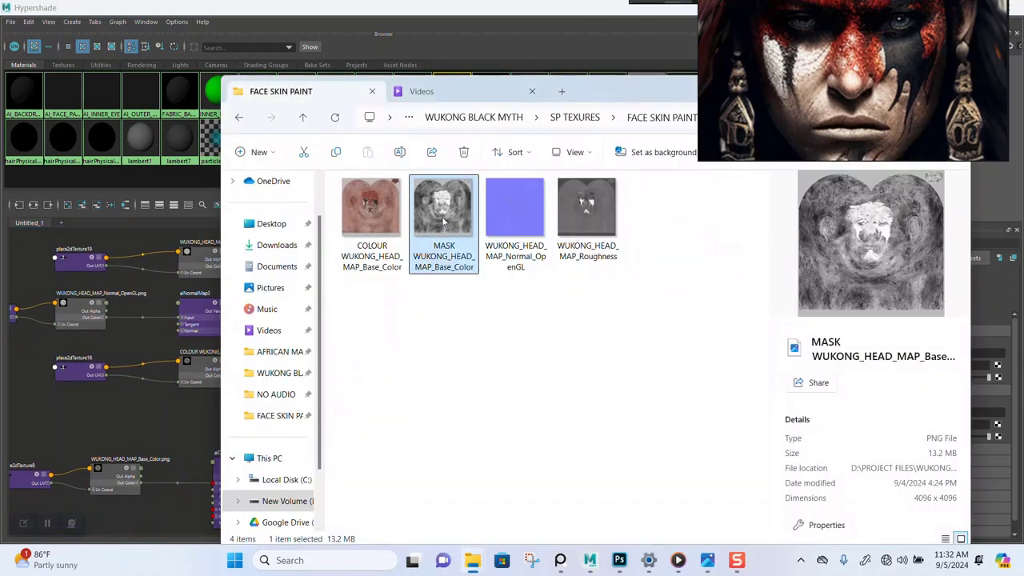
left_click_drag(609, 99, 837, 122)
left_click_drag(668, 244, 423, 410)
left_click(417, 443)
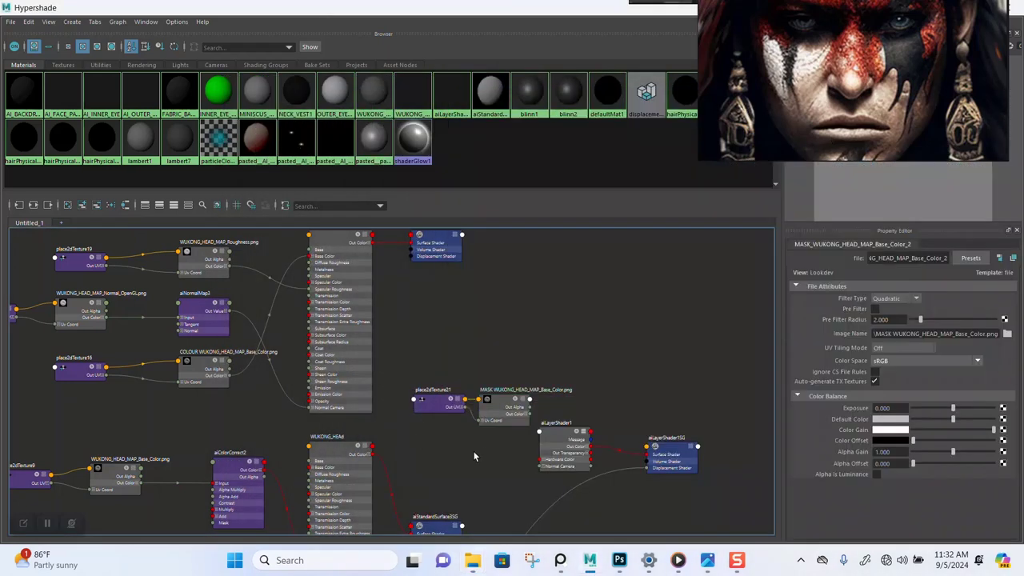
Reposition the mask texture and its place2dTexture21 node in clear space before aiLayerShader1.
scroll(417, 372, "up", 6)
middle_click_drag(416, 372, 352, 390)
left_click(357, 329)
left_click_drag(357, 329, 326, 298)
left_click(313, 372)
middle_click_drag(377, 387, 369, 373, "alt")
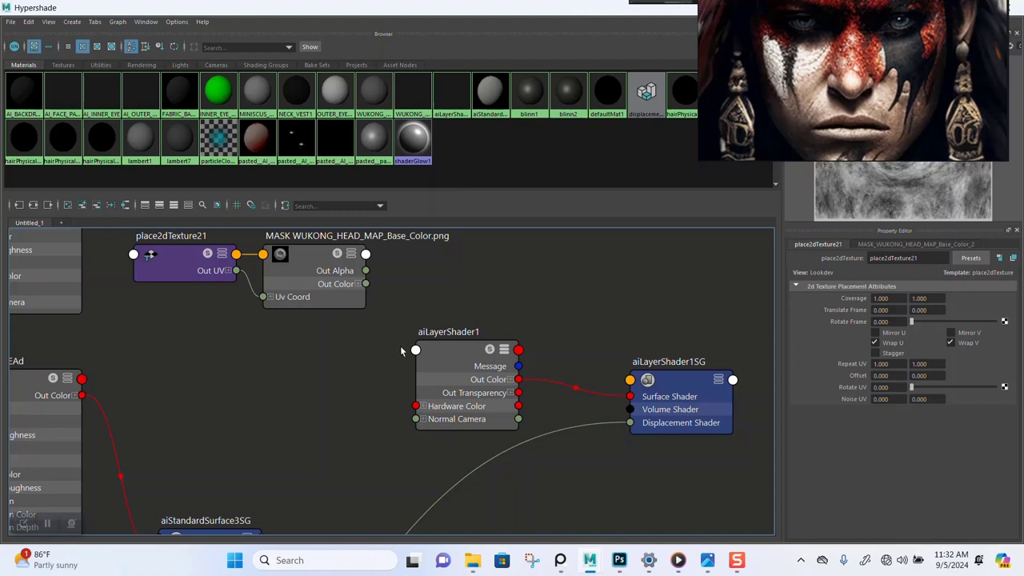
Connect the mask texture's Out Alpha to the Layer 2 Mix of aiLayerShader1.
left_click(464, 367)
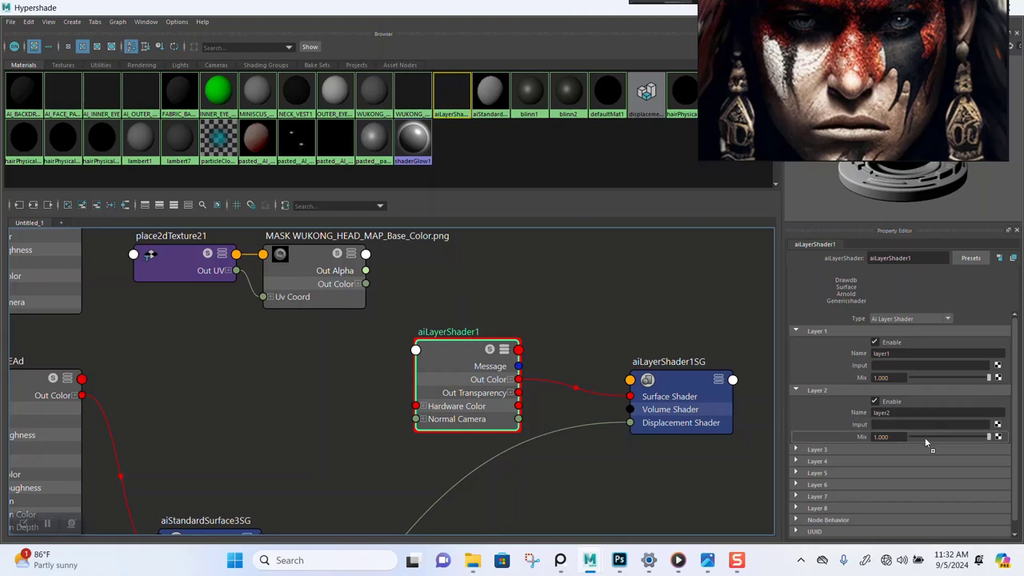
middle_click_drag(925, 438, 924, 439)
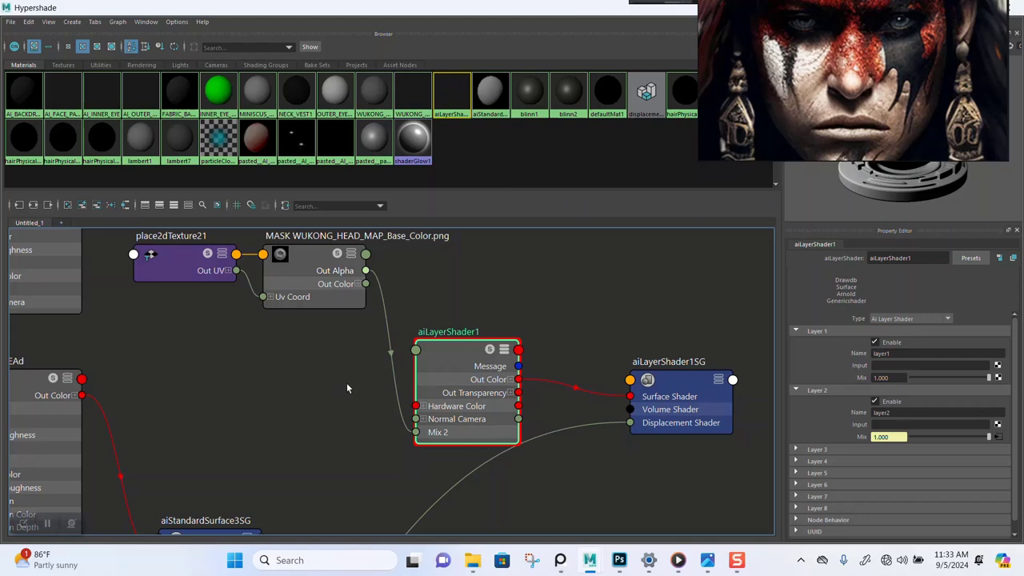
mouse_move(347, 388)
middle_mouse_down("alt")
mouse_move(344, 370)
mouse_move(361, 391)
middle_mouse_up("alt")
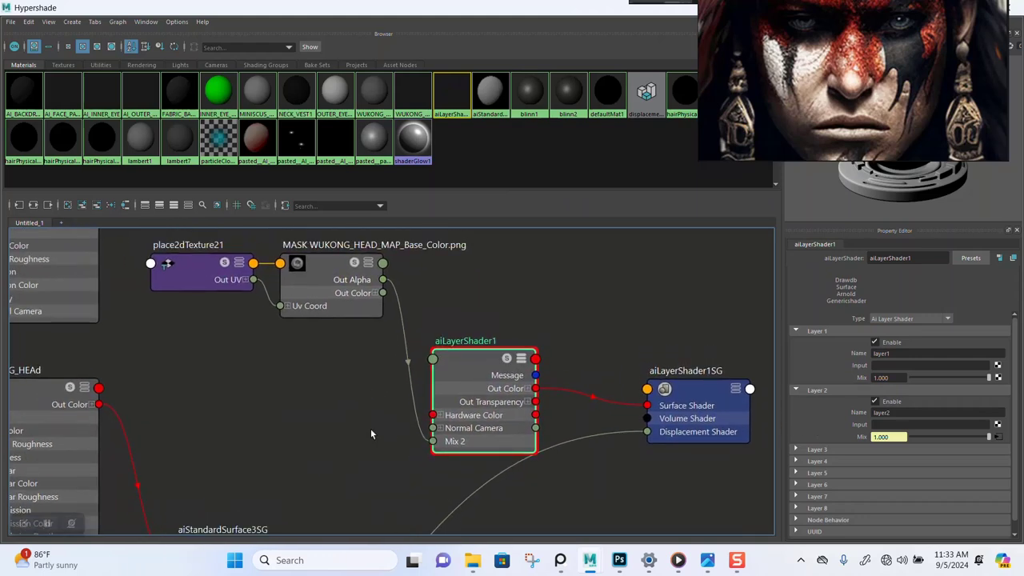
Move the Hypershade window aside to uncover the viewport and select the WUKONG_MAIN_HEAD mesh.
middle_click_drag(370, 435, 369, 398, "alt")
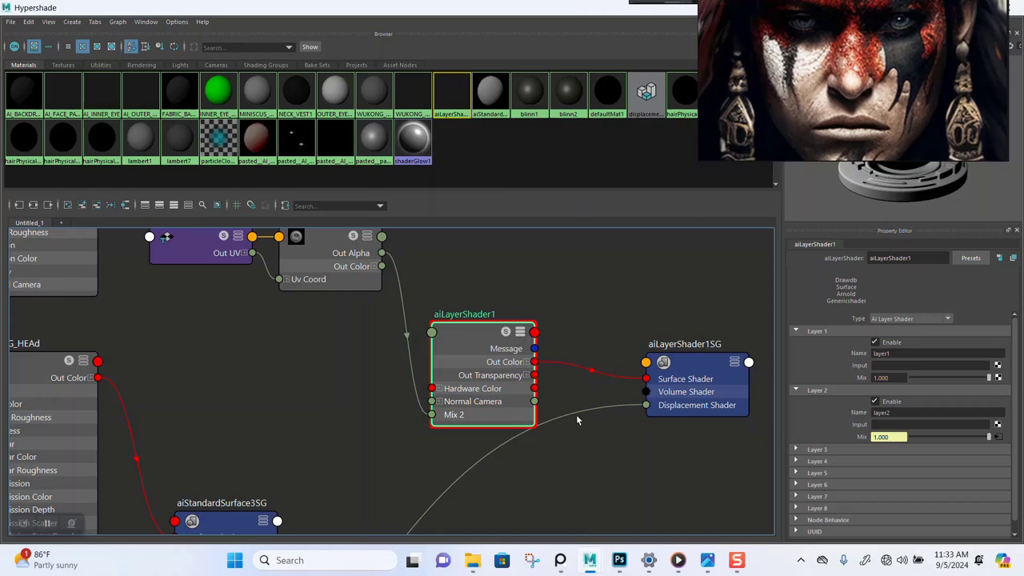
scroll(590, 327, "down", 2)
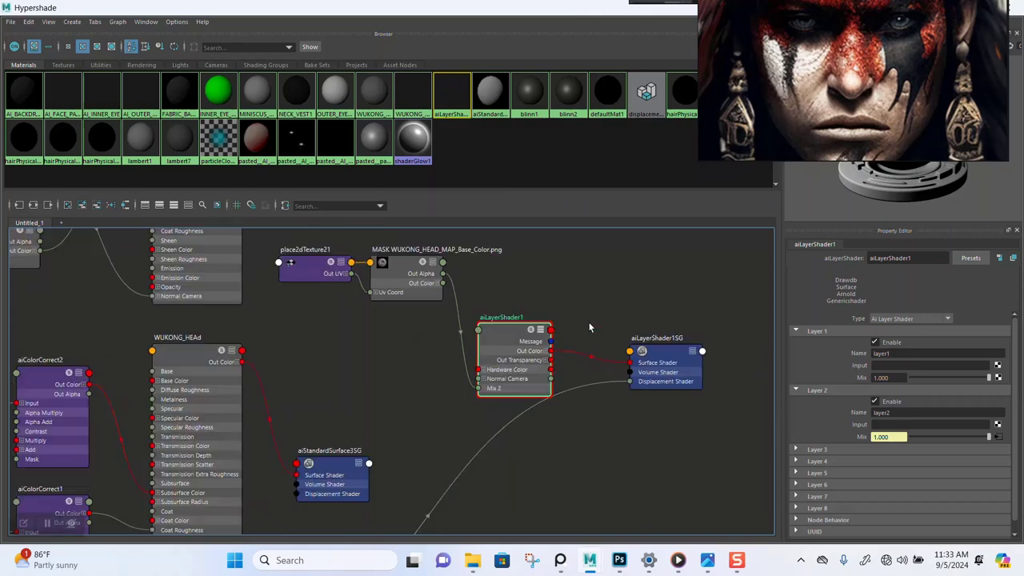
scroll(590, 327, "up", 3)
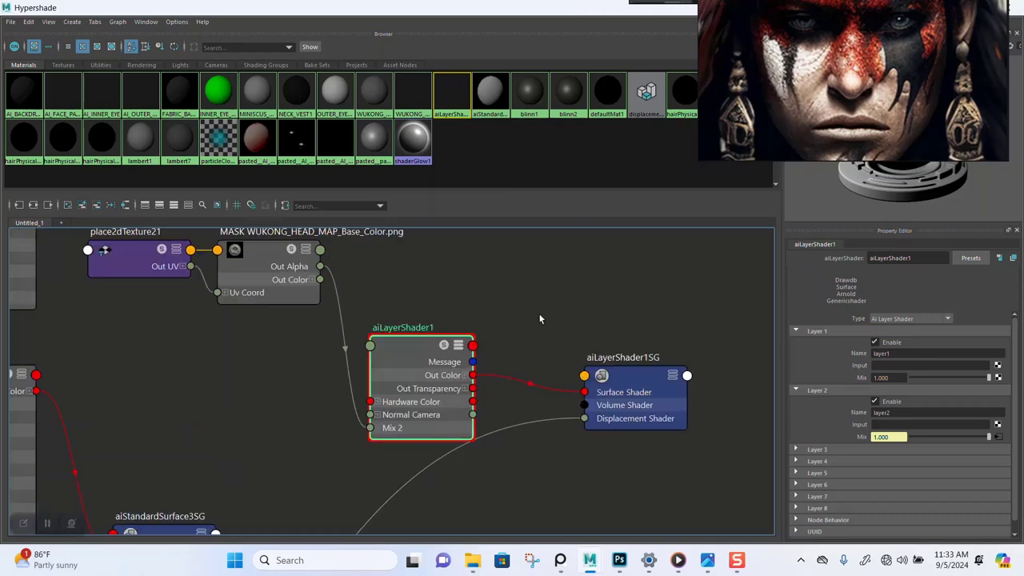
middle_click_drag(538, 318, 578, 305, "alt")
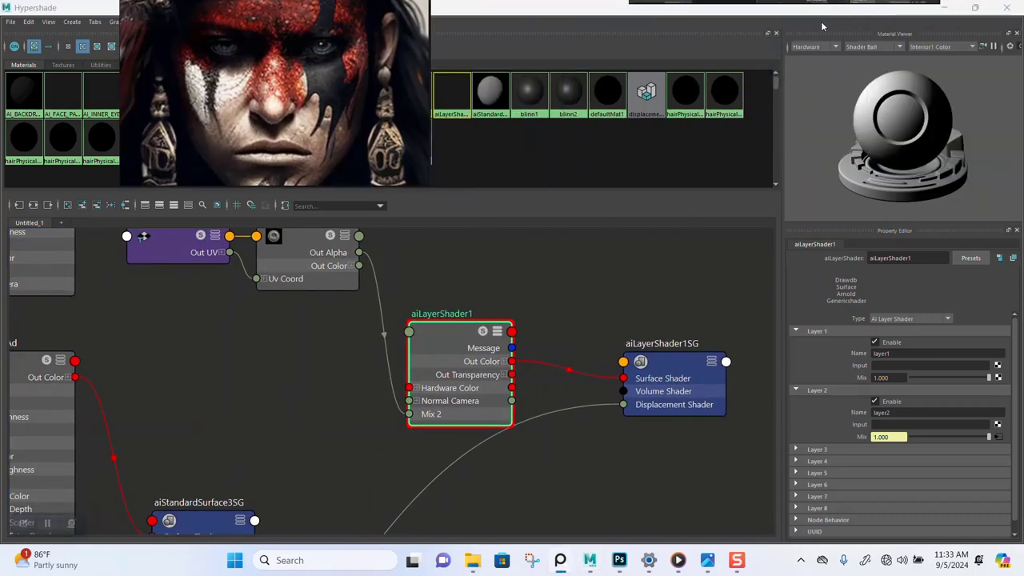
left_click_drag(772, 11, 271, 82)
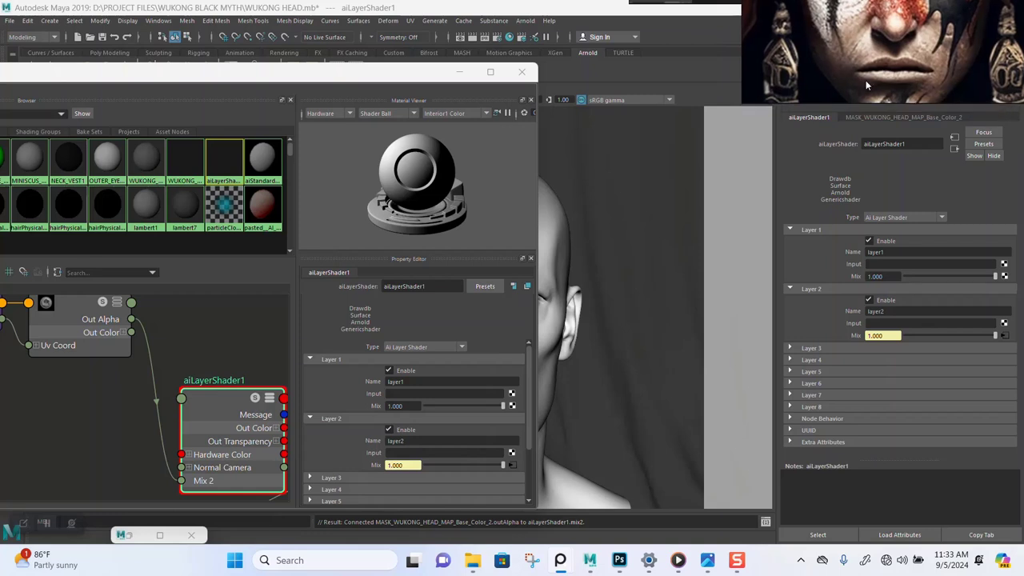
left_click(548, 228)
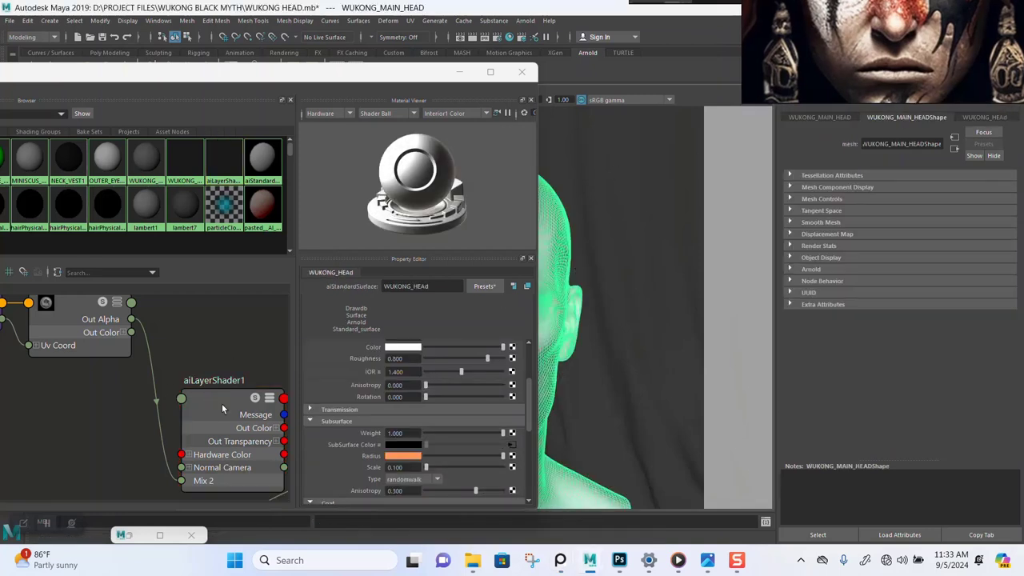
Set the MASK WUKONG_HEAD_MAP_Base_Color texture's color space to Raw and enable Alpha is Luminance.
scroll(213, 359, "down", 3)
mouse_move(212, 355)
middle_mouse_down("alt")
mouse_move(172, 333)
mouse_move(230, 358)
middle_mouse_up("alt")
scroll(205, 393, "up", 3)
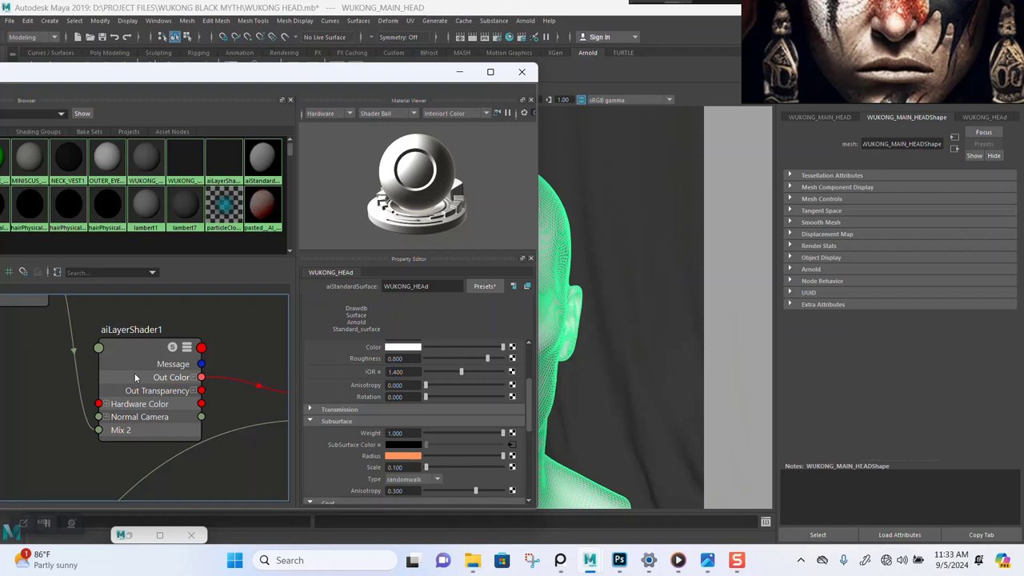
scroll(146, 356, "down", 3)
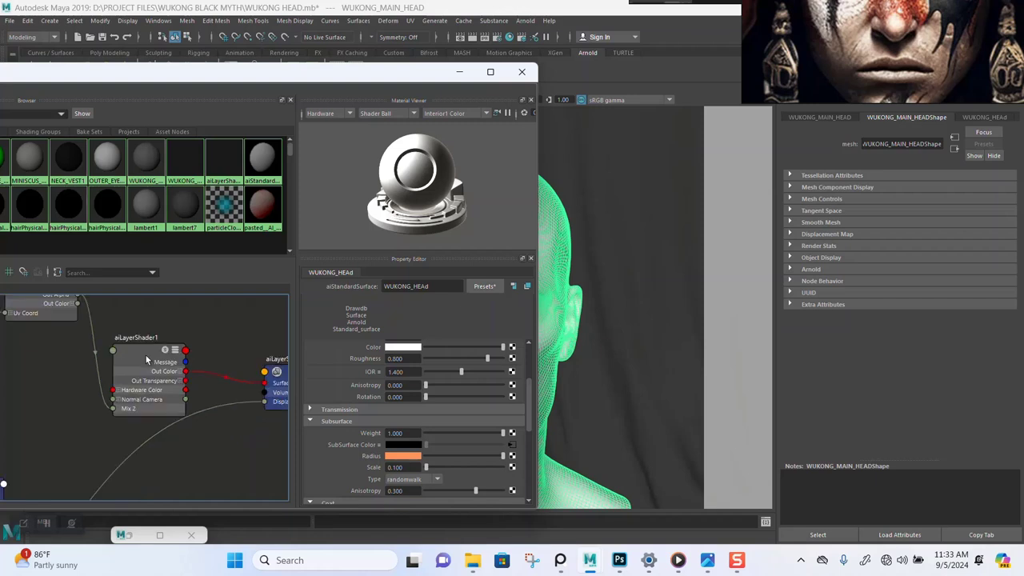
middle_click_drag(114, 382, 162, 415, "alt")
left_click(148, 355)
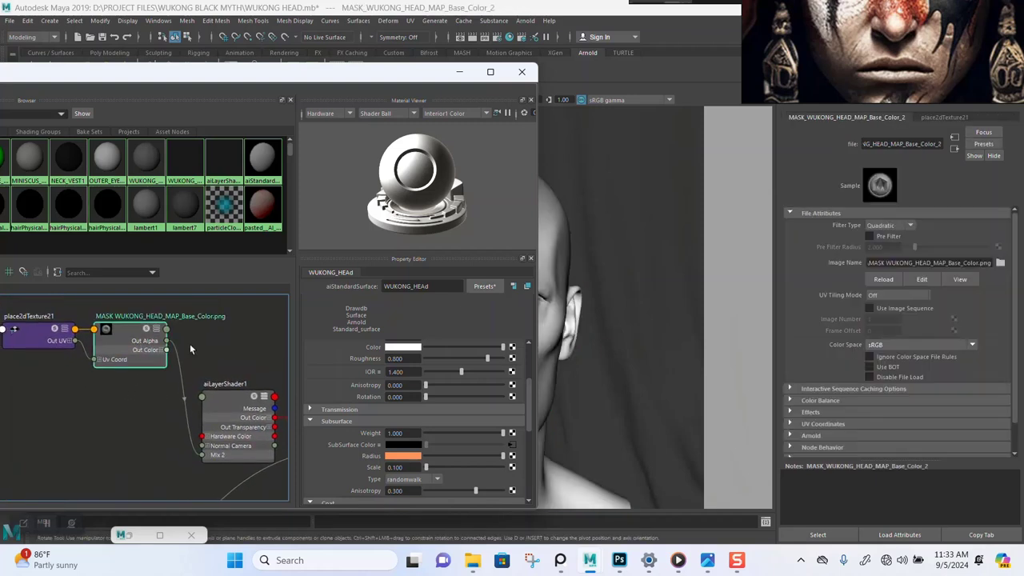
left_click(460, 388)
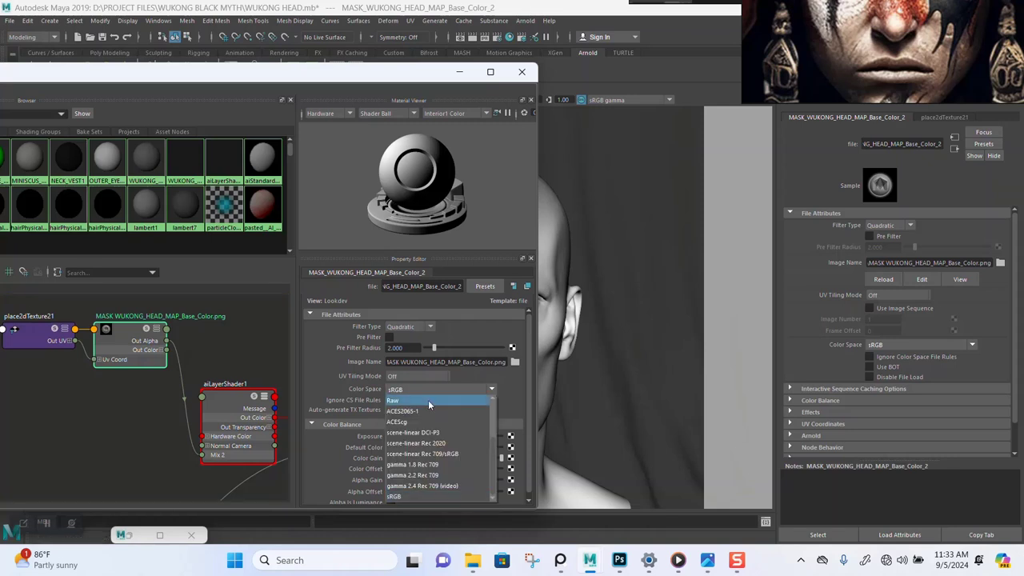
left_click(428, 400)
scroll(393, 487, "down", 1)
left_click(390, 497)
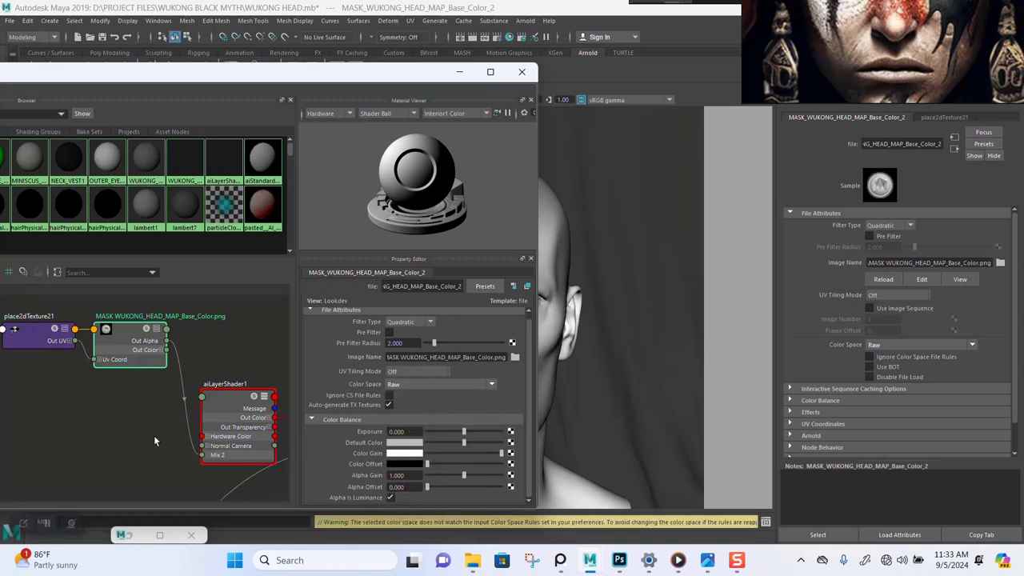
Check the layer settings of aiLayerShader1 and reselect the WUKONG_MAIN_HEAD mesh in the viewport.
middle_click_drag(138, 431, 124, 401, "alt")
left_click(201, 388)
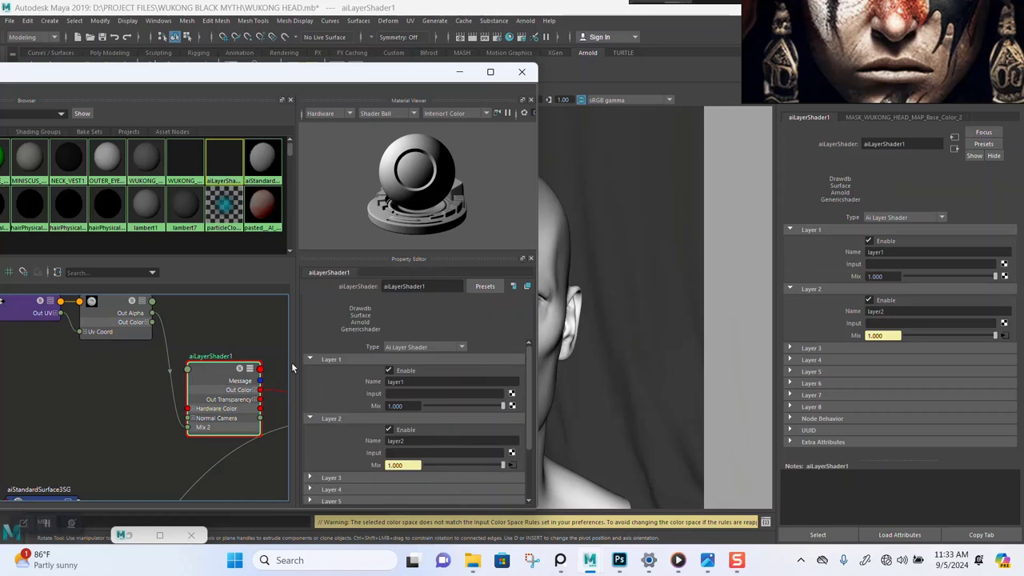
left_click(551, 240)
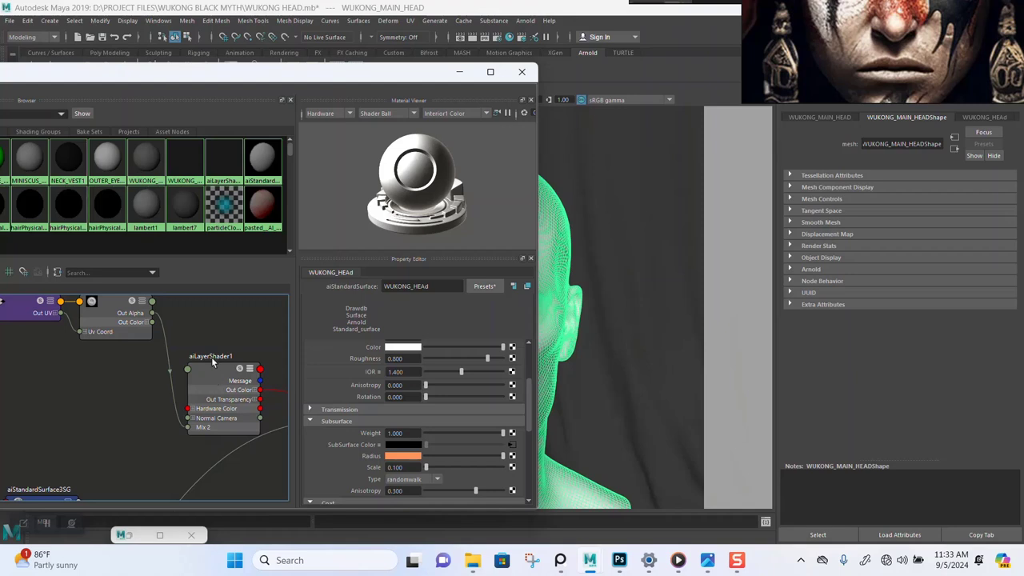
middle_click_drag(200, 345, 98, 333, "alt")
middle_click_drag(181, 332, 112, 332, "alt")
right_click(200, 386)
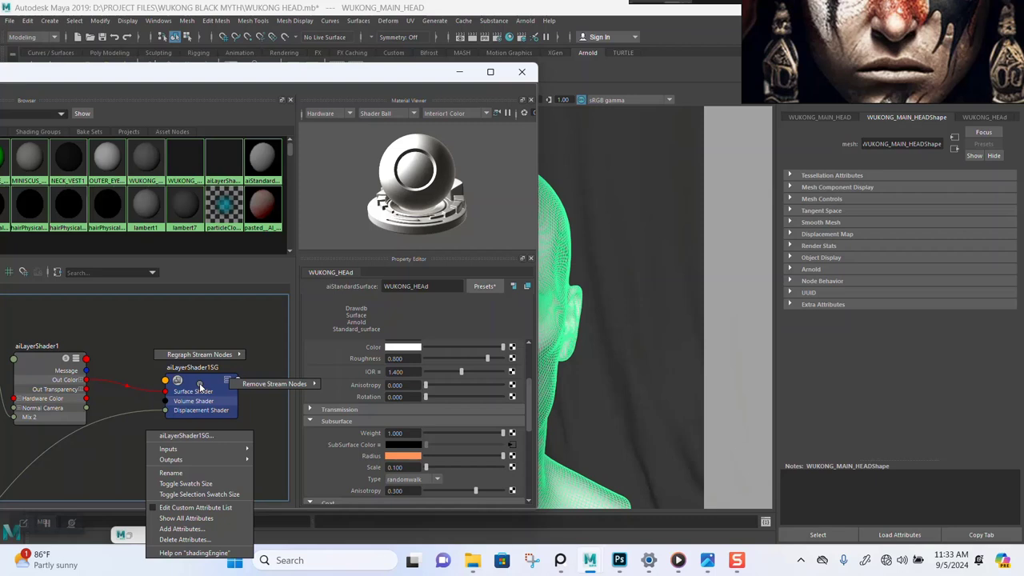
left_click(200, 387)
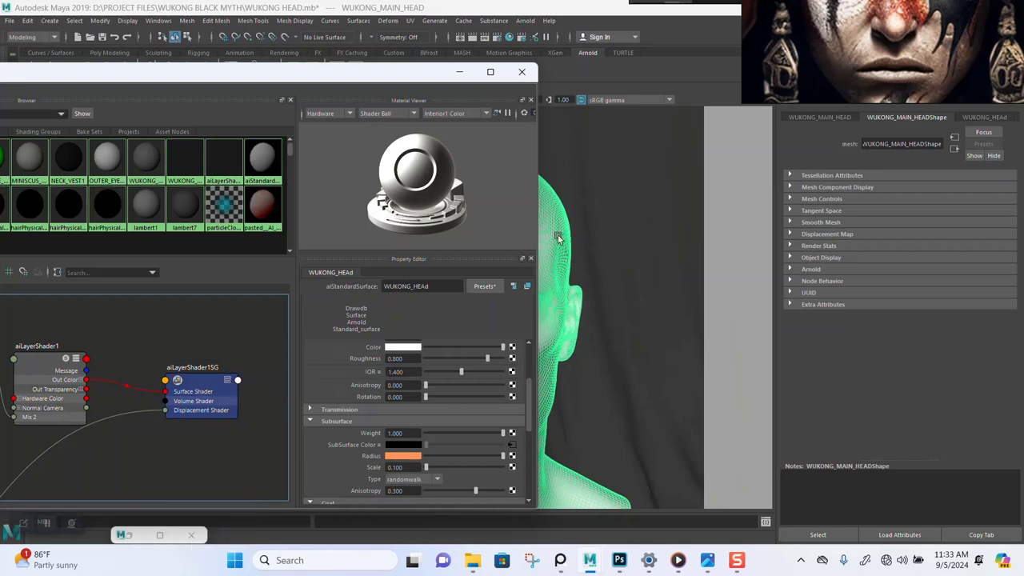
Minimize the Hypershade and assign the existing aiLayerShader1 material to the selected WUKONG_MAIN_HEAD mesh.
left_click(459, 71)
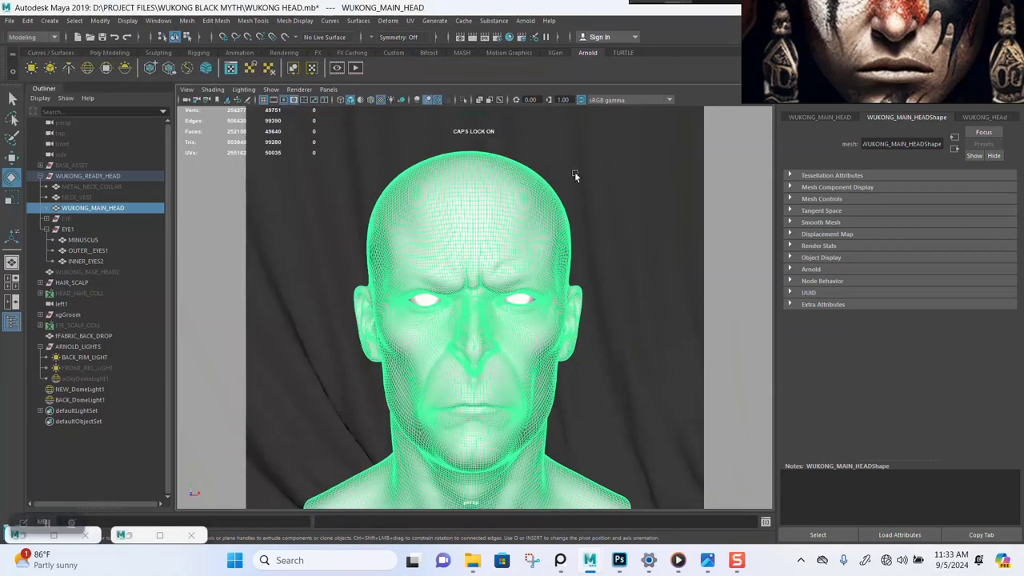
right_click(491, 230)
mouse_move(502, 524)
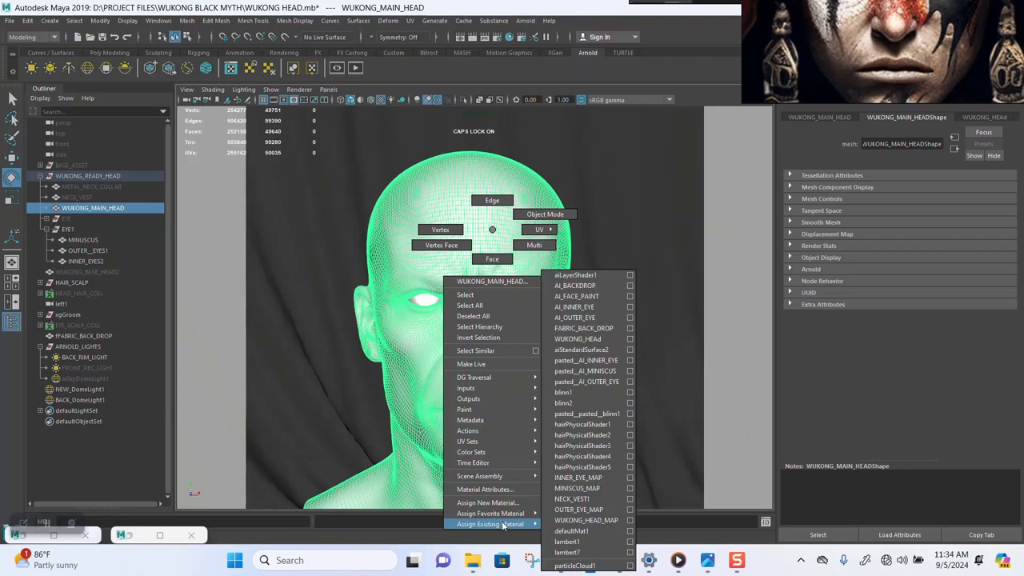
left_click(580, 276)
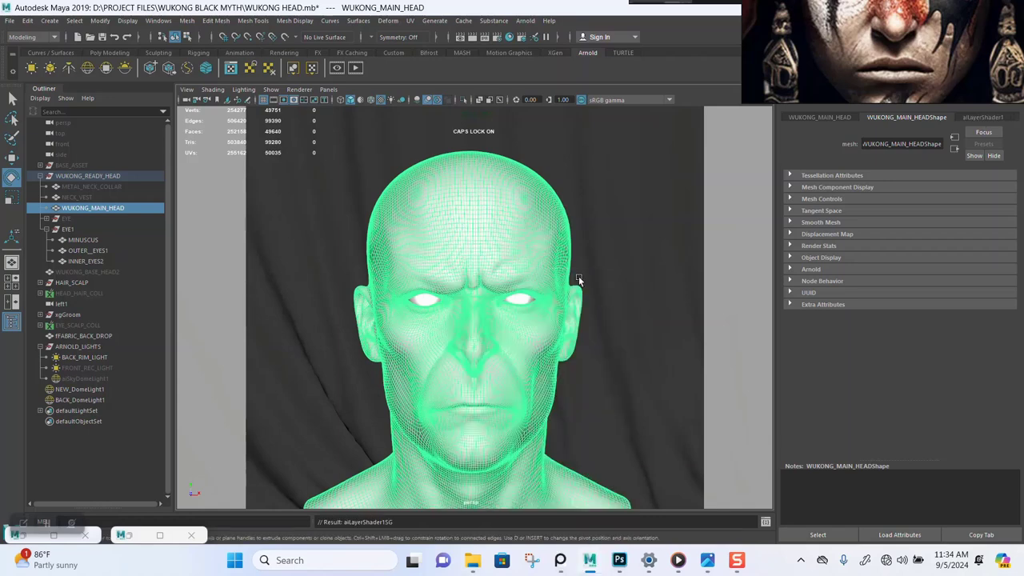
Bring up the Arnold RenderView, move the reference image off the render controls and start a new render of the head.
left_click(158, 536)
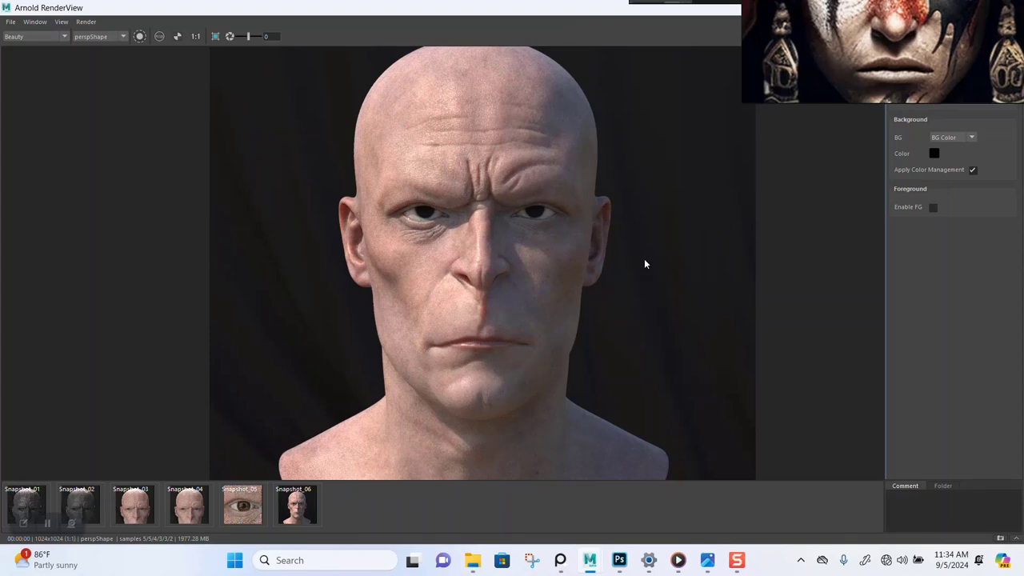
right_click_drag(905, 53, 99, 138)
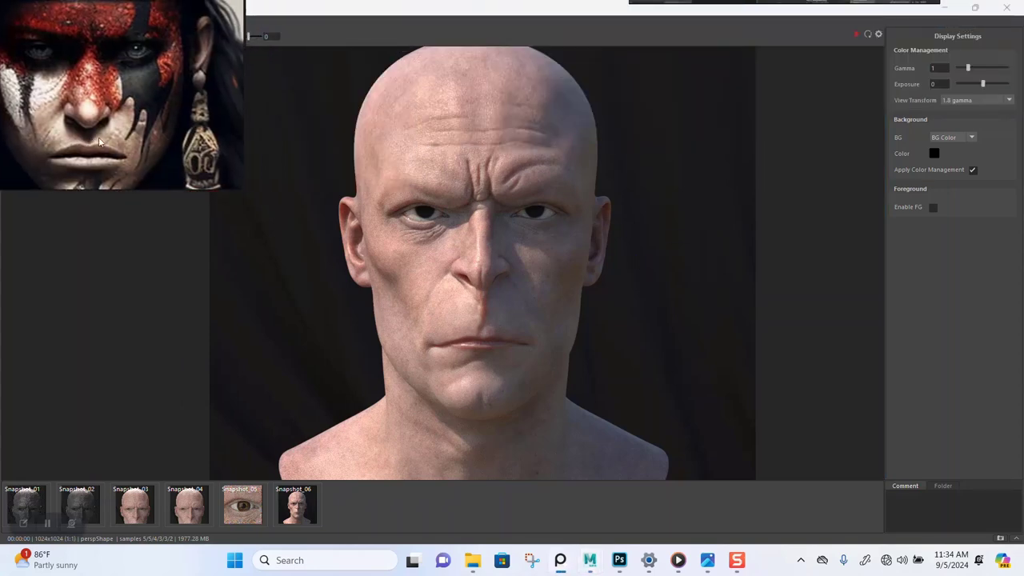
left_click(856, 36)
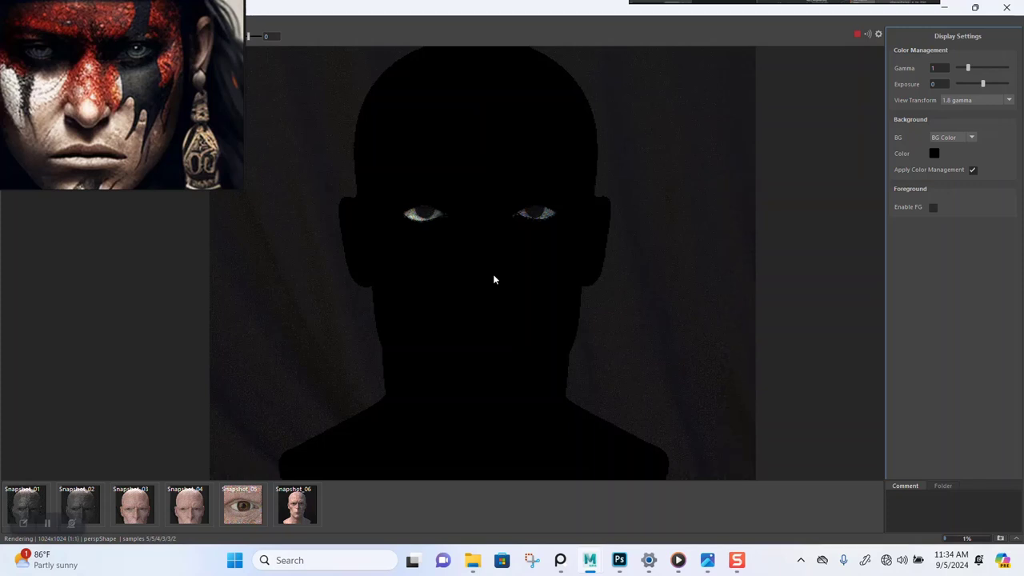
scroll(488, 281, "up", 1)
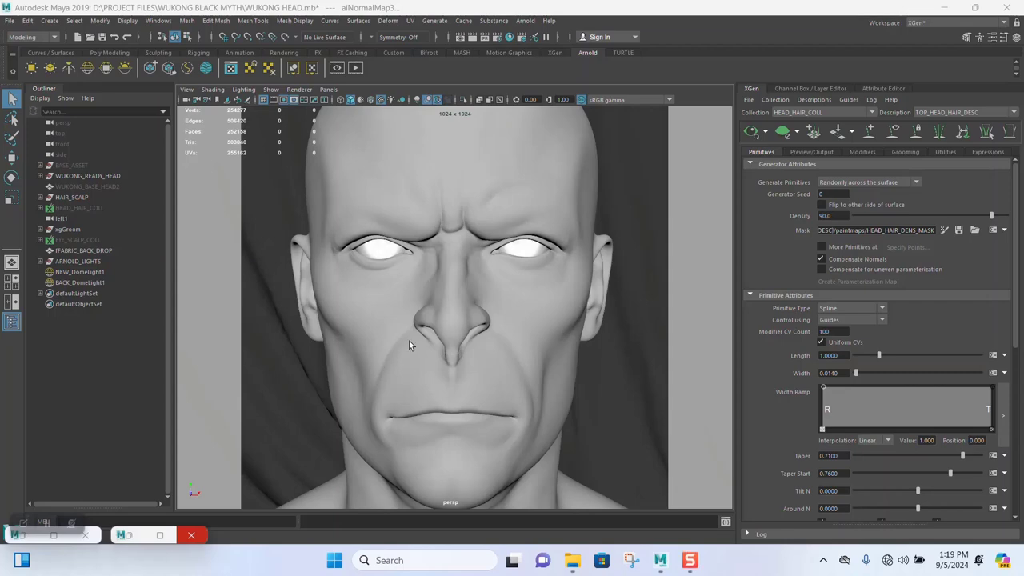
Examine the face paint render up close around the eyes, nose and mouth in the Arnold RenderView.
left_click(128, 536)
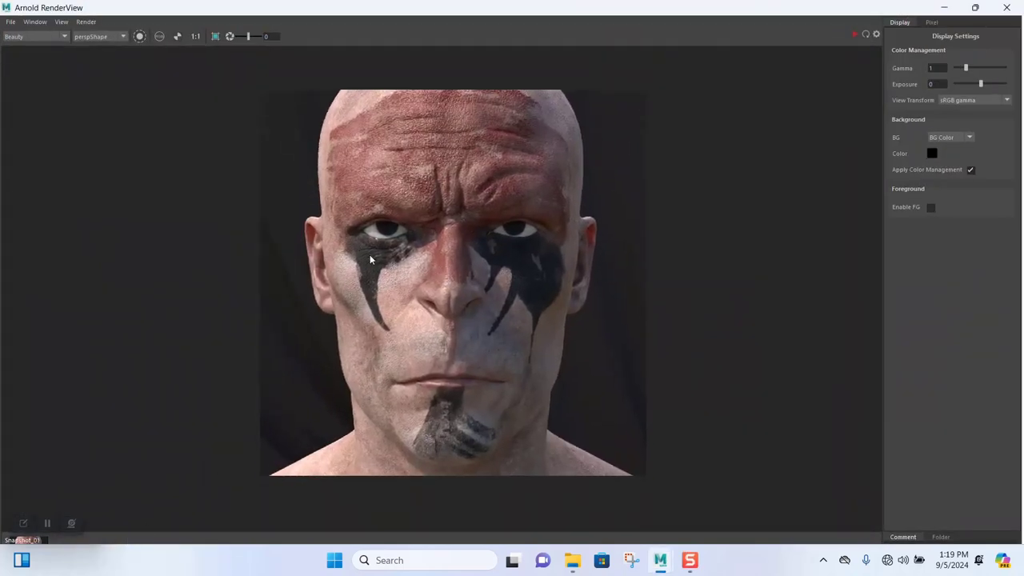
scroll(350, 248, "up", 3)
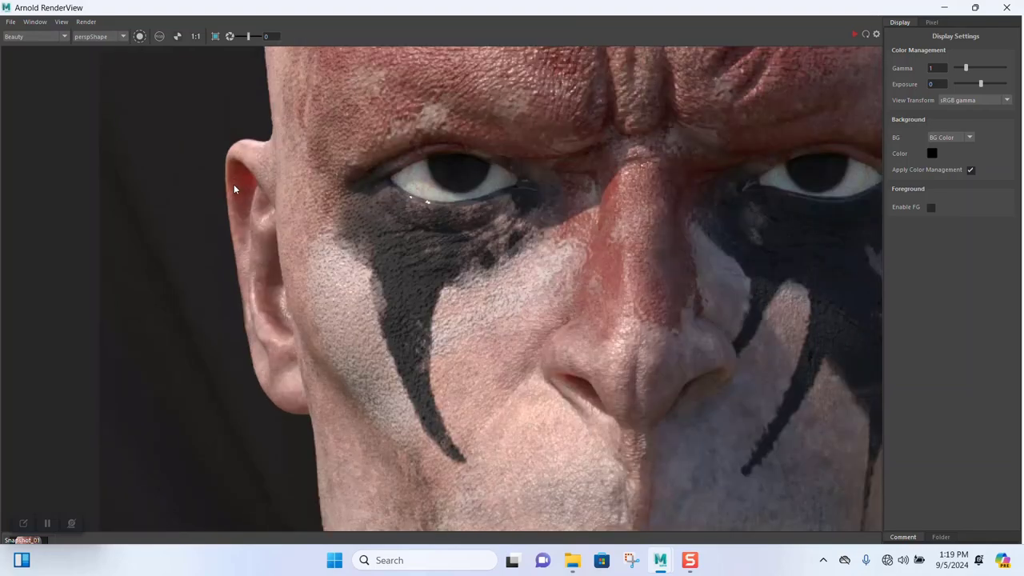
middle_click_drag(481, 357, 373, 149)
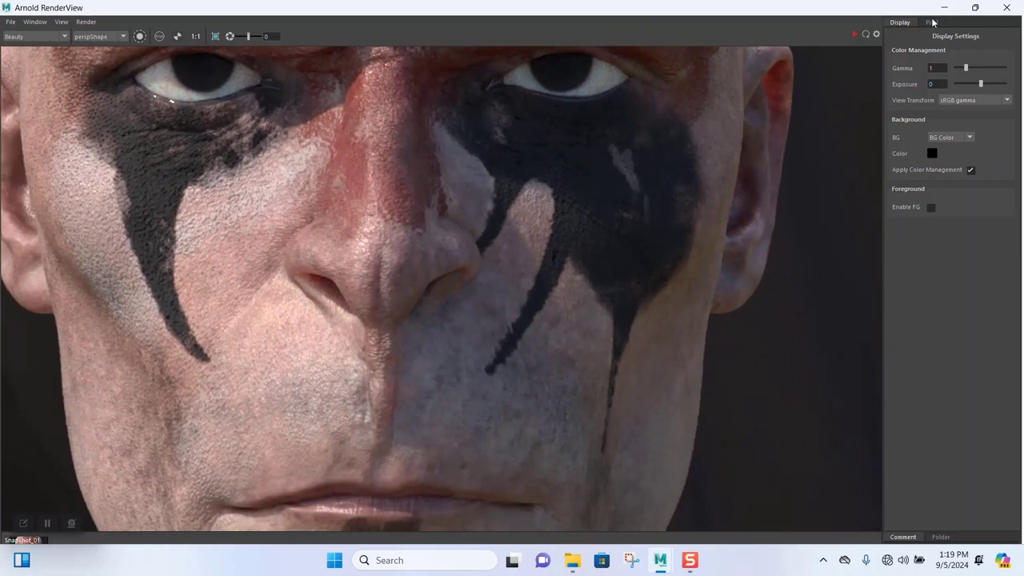
left_click(945, 7)
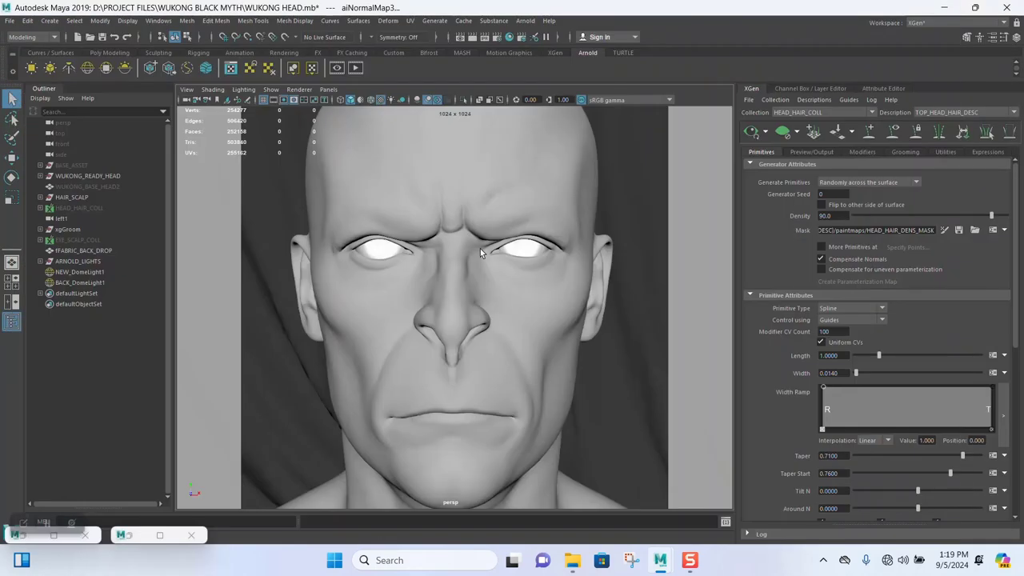
Examine the Hypershade network linking AI_FACE_PAINT, the mask texture and WUKONG_HEAd to aiLayerShader2 and its shading group.
left_click(46, 531)
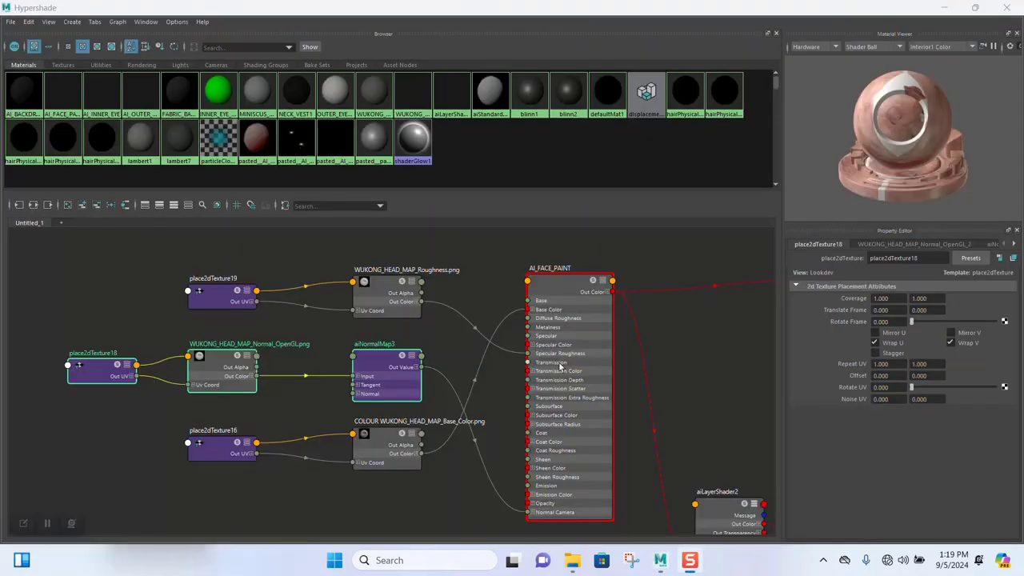
scroll(694, 365, "down", 5)
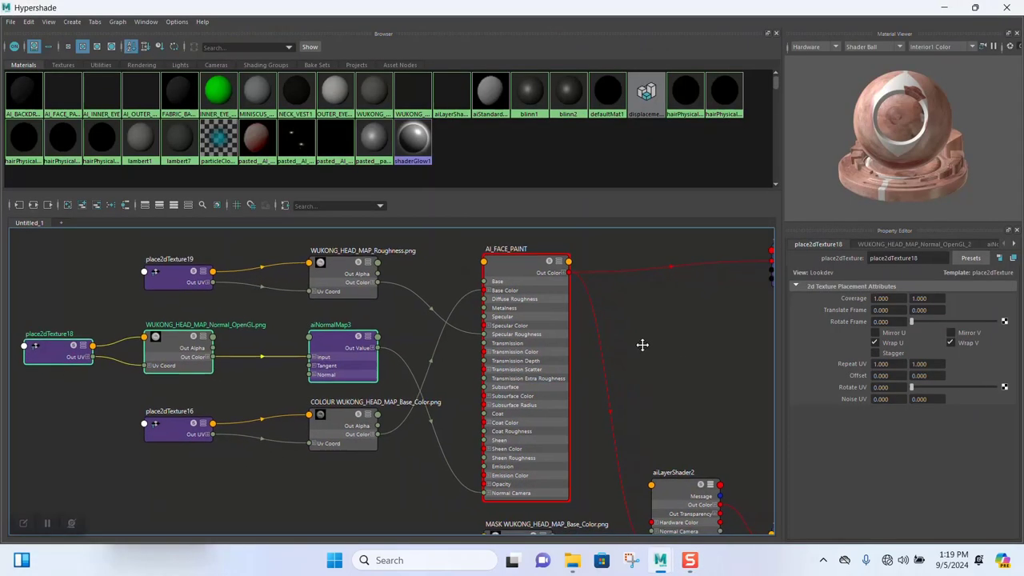
middle_click_drag(675, 358, 530, 270, "alt")
scroll(558, 302, "up", 5)
middle_click_drag(554, 321, 554, 290, "alt")
scroll(550, 320, "up", 5)
scroll(559, 332, "down", 2)
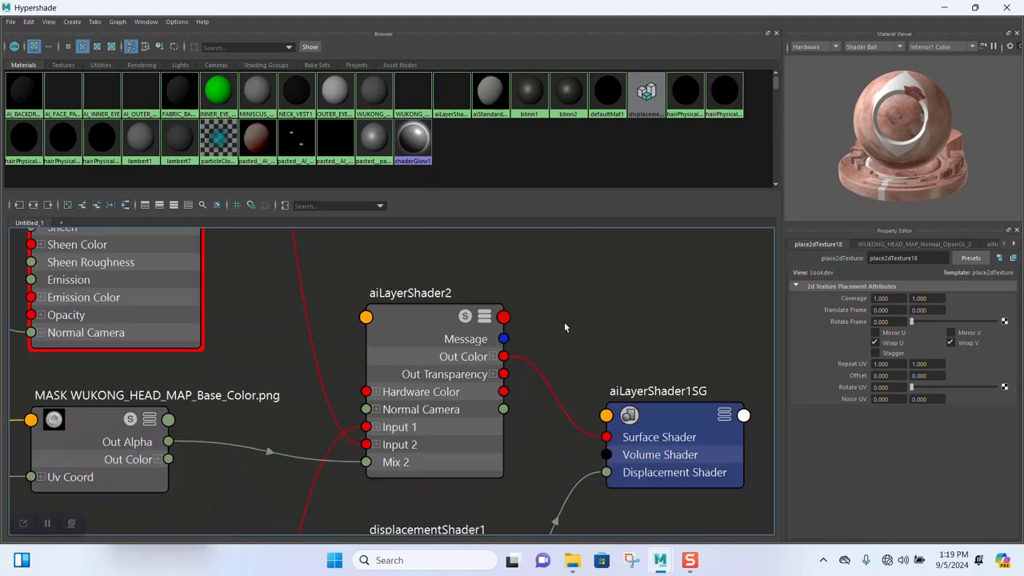
scroll(565, 323, "down", 5)
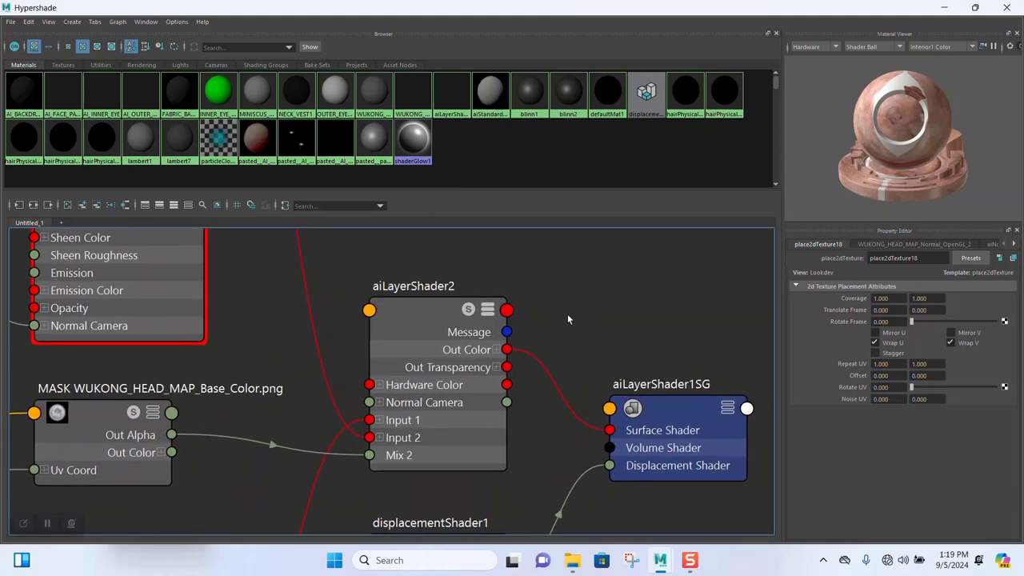
middle_click_drag(573, 323, 527, 273, "alt")
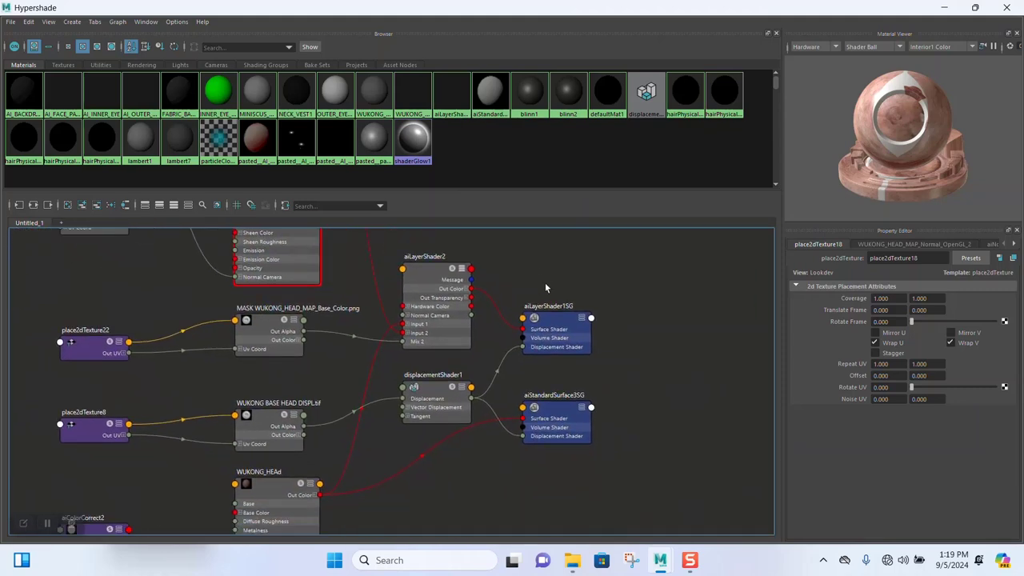
scroll(543, 287, "up", 5)
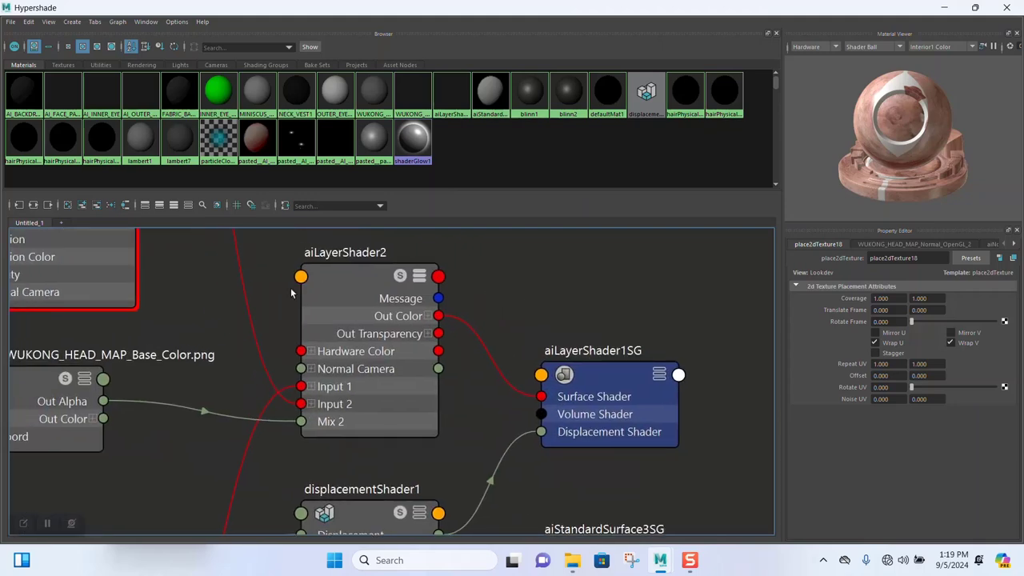
Inspect the Layer 1 and Layer 2 inputs of aiLayerShader2 and the displacementShader1 connection to aiLayerShader1SG.
left_click(342, 292)
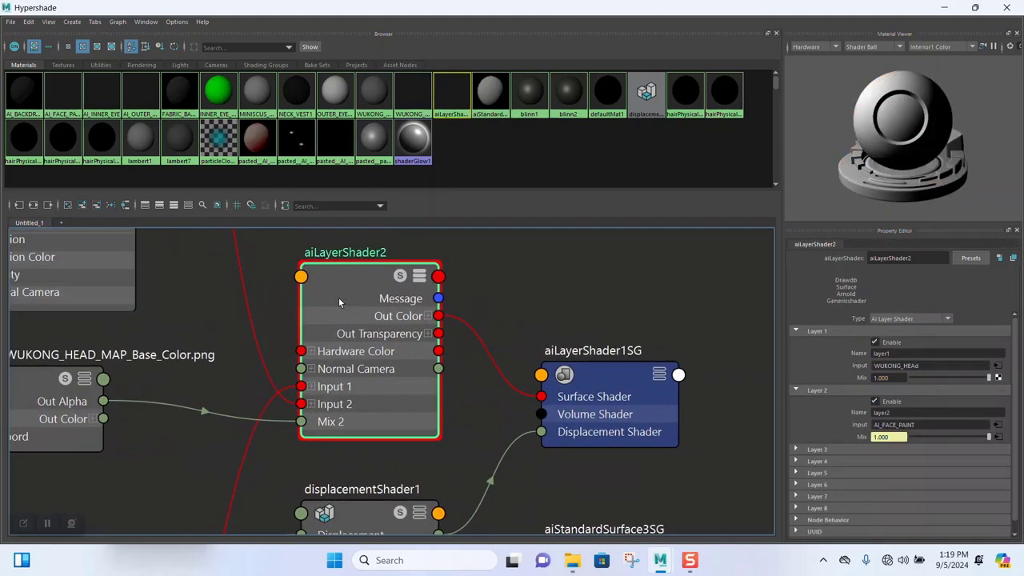
middle_click_drag(613, 309, 558, 274, "alt")
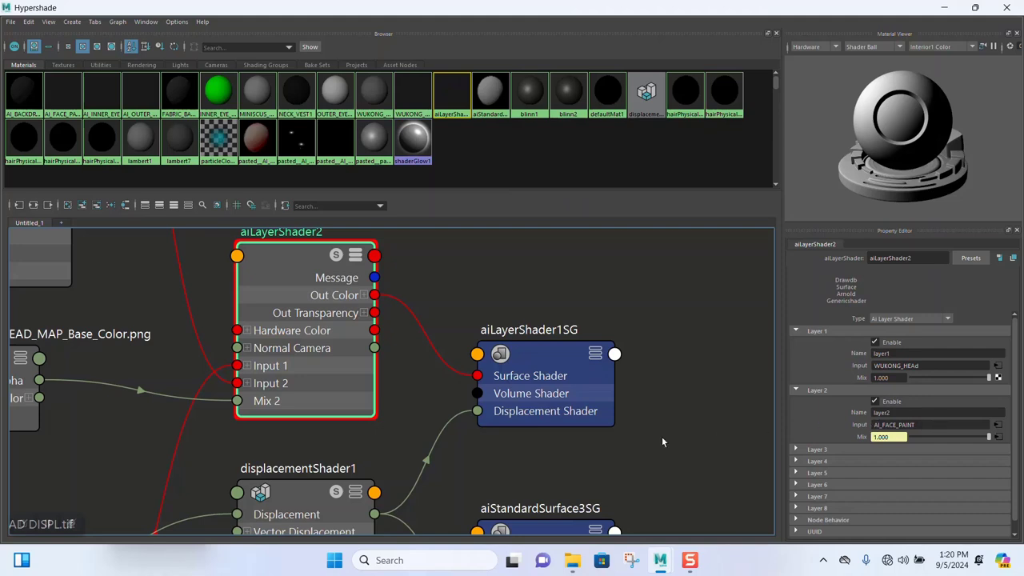
middle_click_drag(601, 452, 617, 388, "alt")
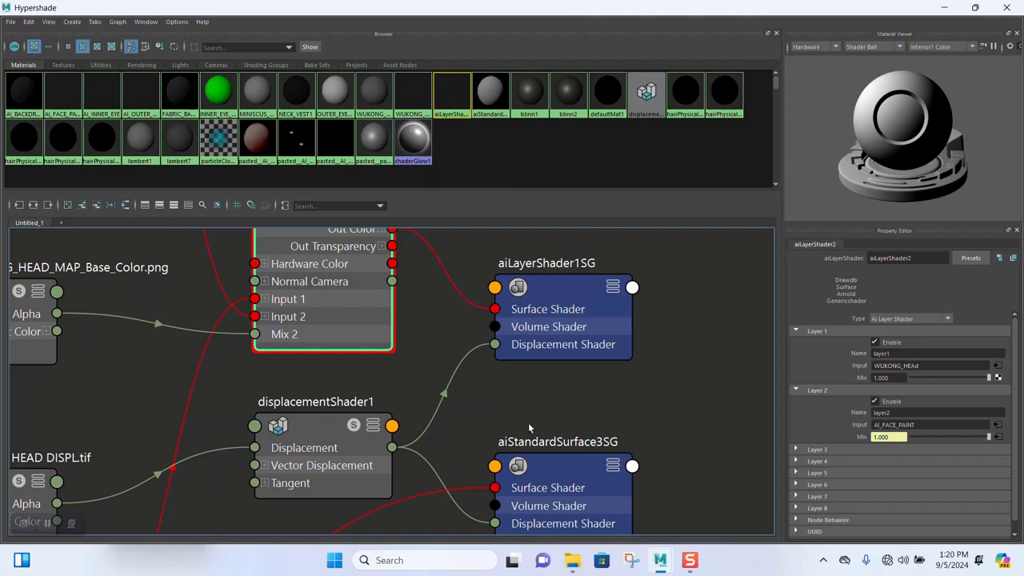
Inspect the MASK WUKONG_HEAD_MAP_Base_Color.png file attributes, including Alpha Is Luminance, and its connection to Mix 2 of aiLayerShader2.
middle_click_drag(529, 429, 658, 399, "alt")
middle_click_drag(312, 374, 474, 410, "alt")
left_click(305, 350)
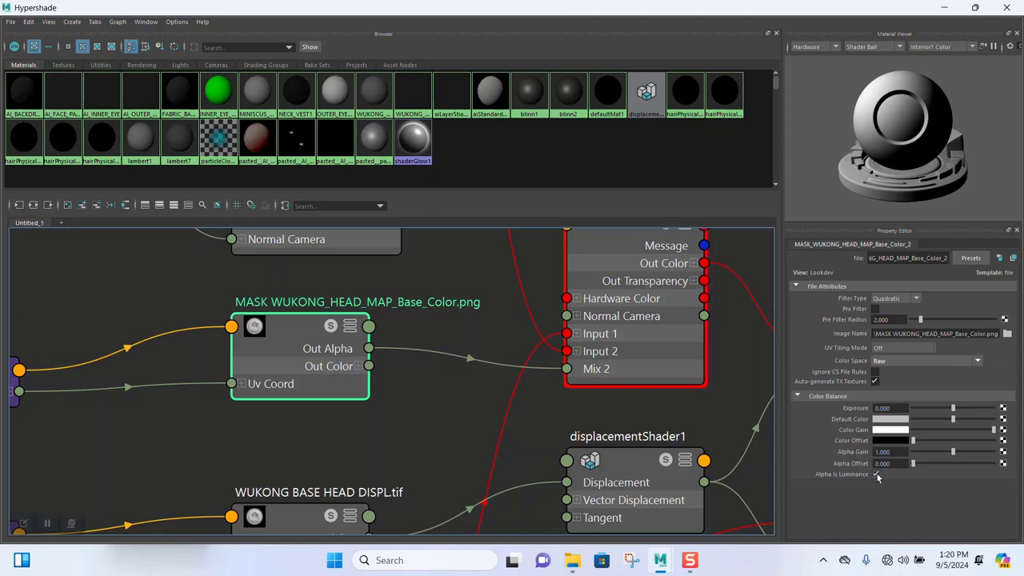
middle_click_drag(489, 379, 425, 363, "alt")
left_click(530, 340)
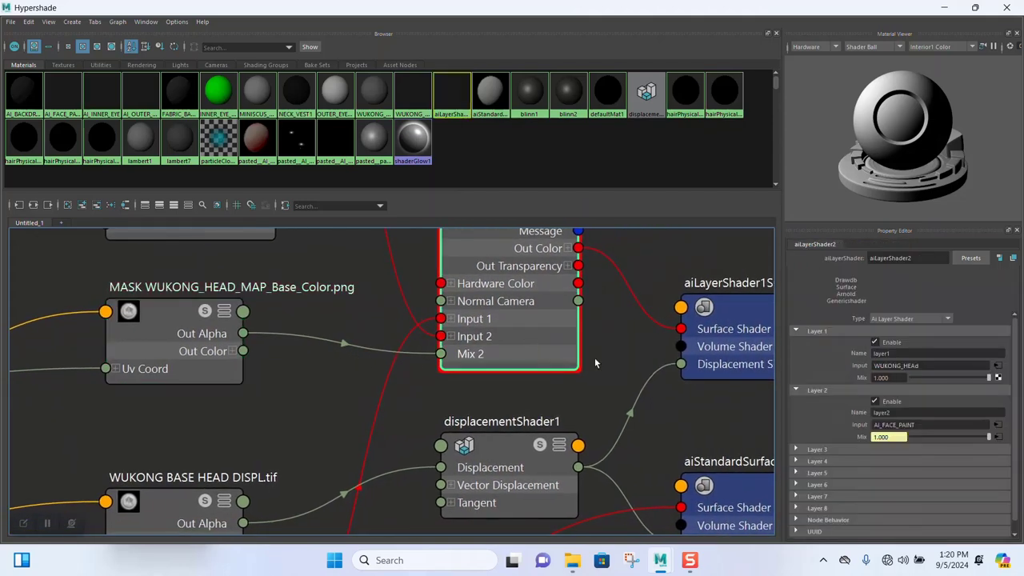
middle_click_drag(600, 358, 469, 426, "alt")
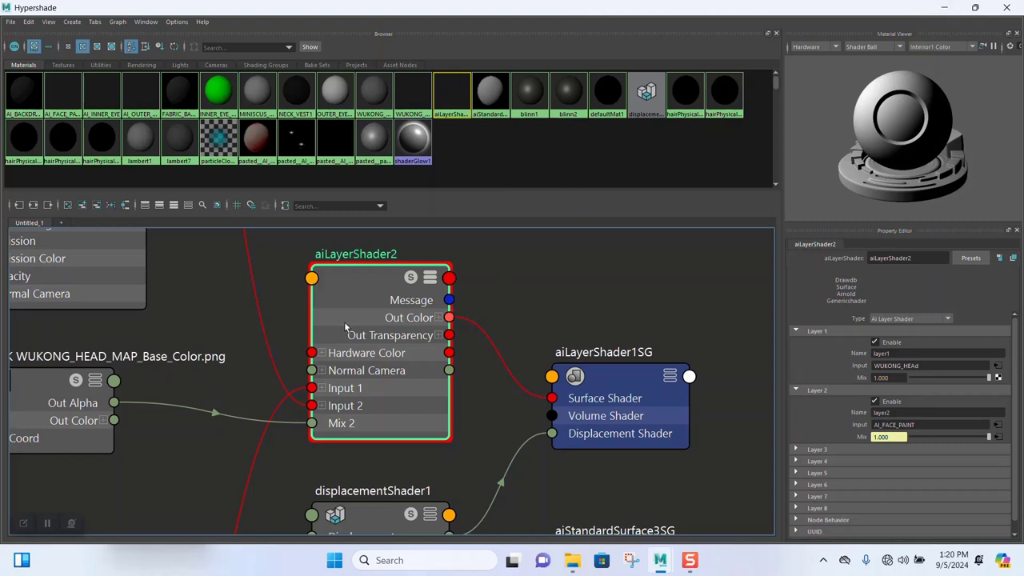
middle_click_drag(540, 306, 535, 279, "alt")
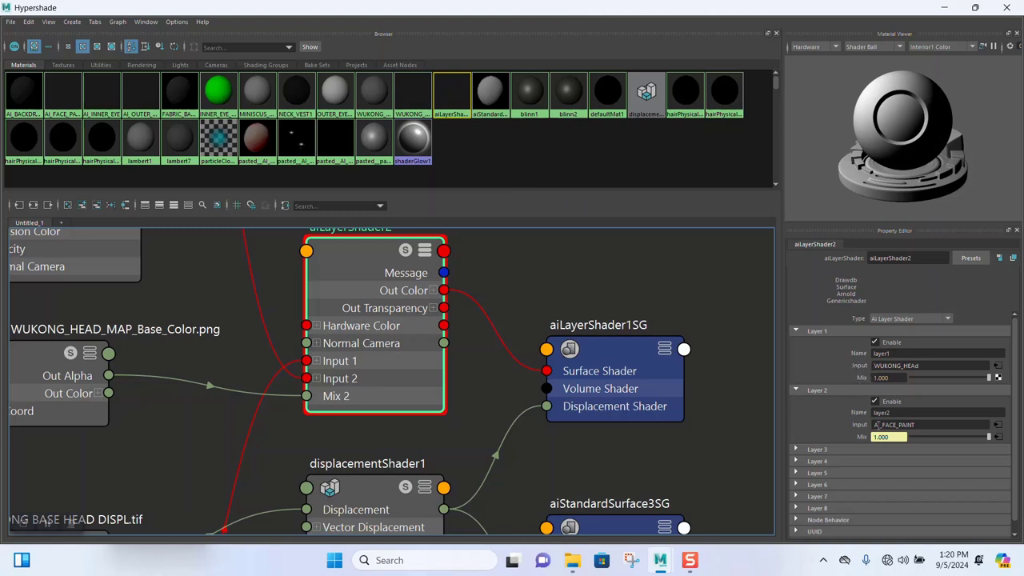
middle_click_drag(494, 281, 509, 304, "alt")
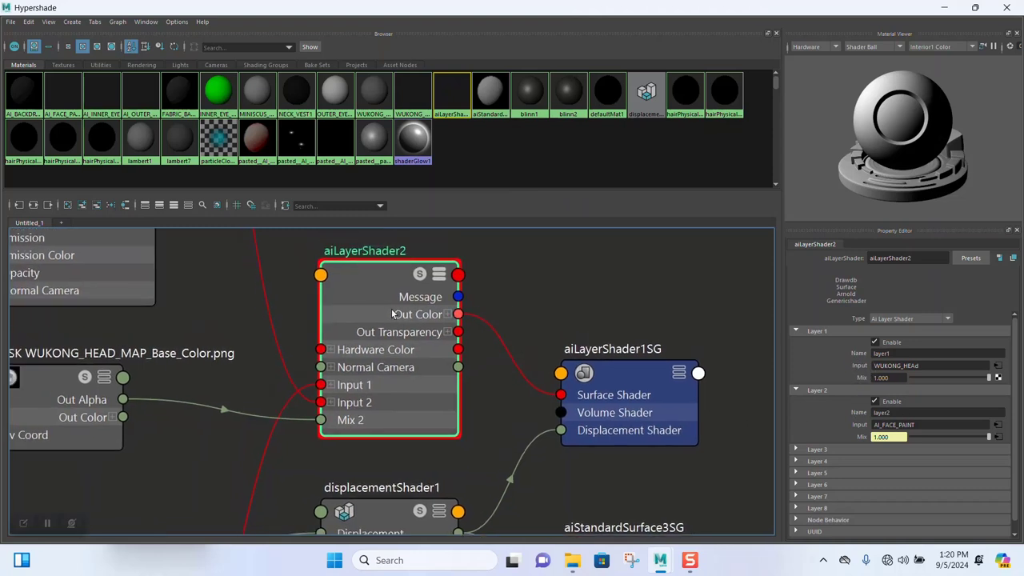
Restore the Hypershade to a smaller window and trace the AI_FACE_PAINT, WUKONG_HEAd and mask texture nodes into the layers of aiLayerShader2.
left_click(975, 8)
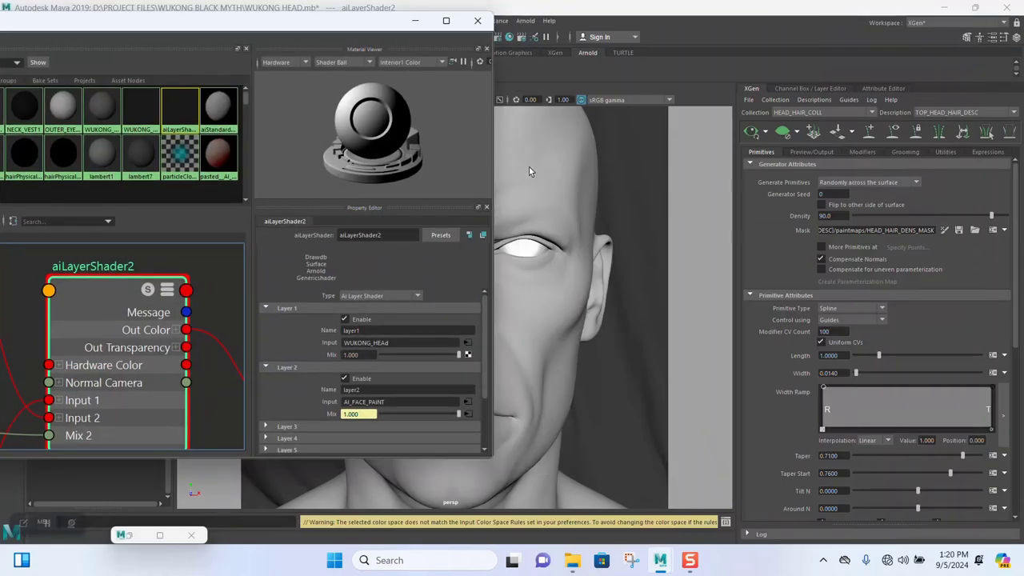
scroll(216, 297, "down", 1)
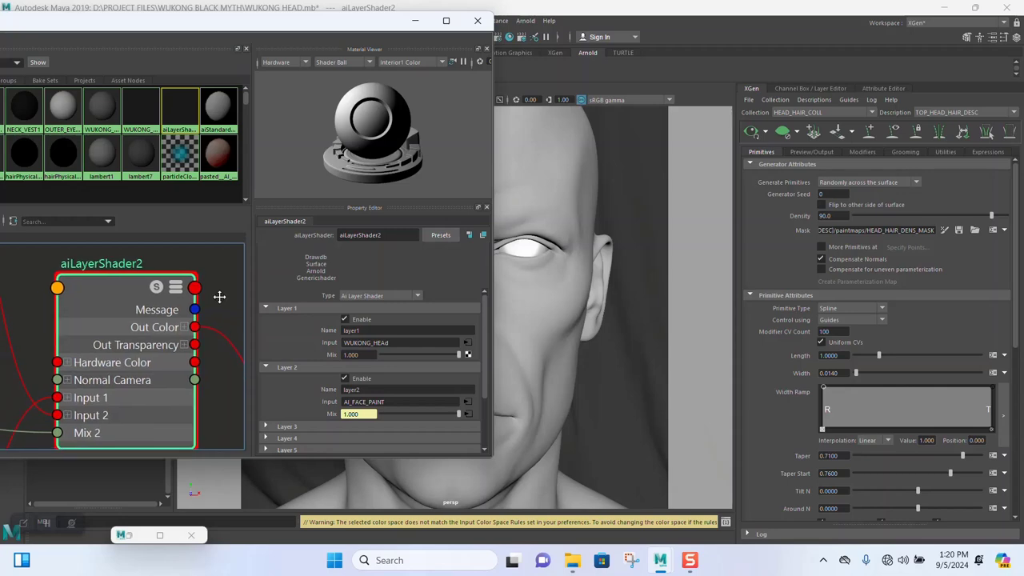
scroll(110, 320, "down", 4)
middle_click_drag(136, 290, 177, 293, "alt")
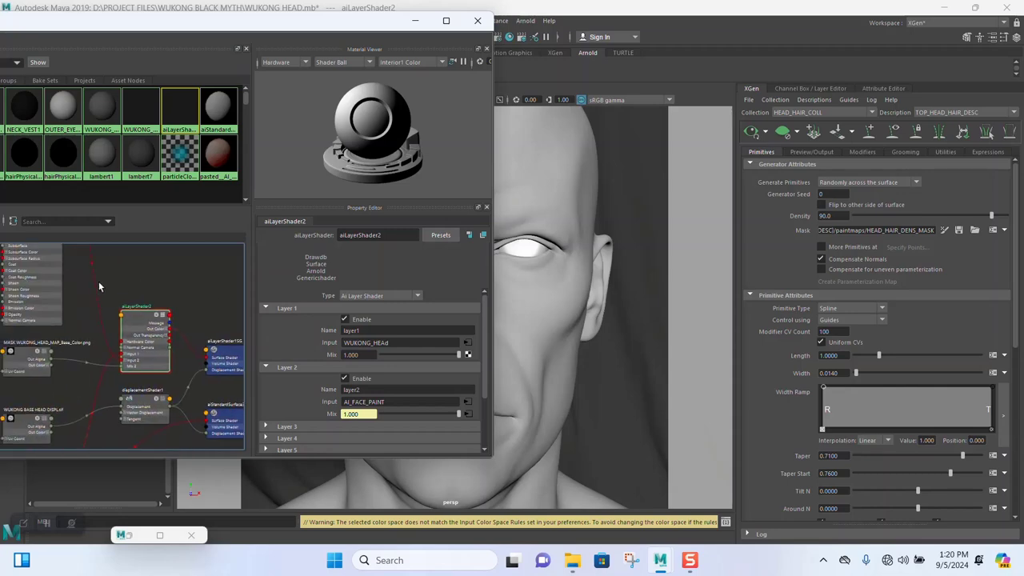
middle_click_drag(98, 280, 107, 379, "alt")
scroll(70, 344, "up", 3)
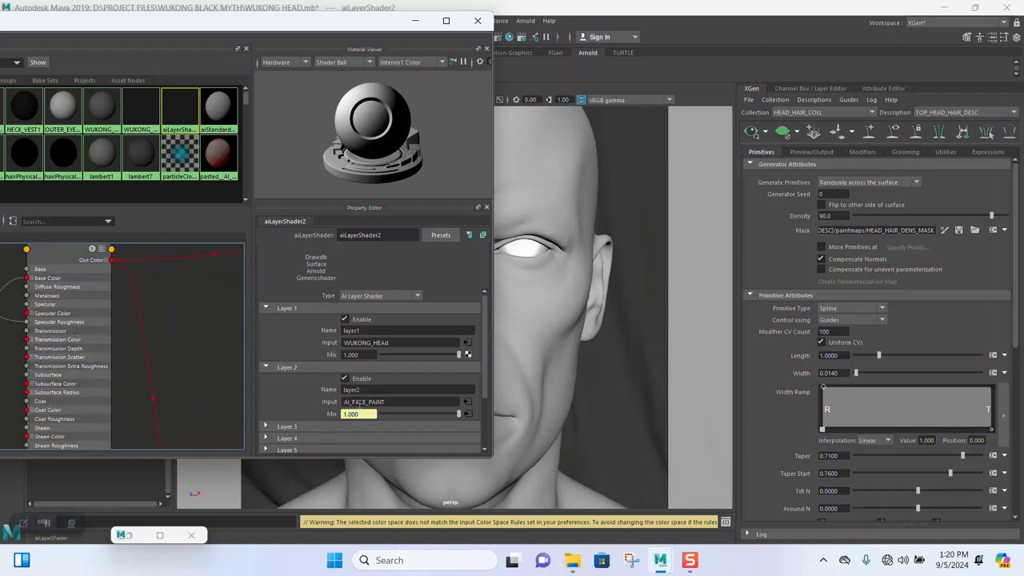
scroll(140, 391, "down", 4)
scroll(111, 381, "up", 4)
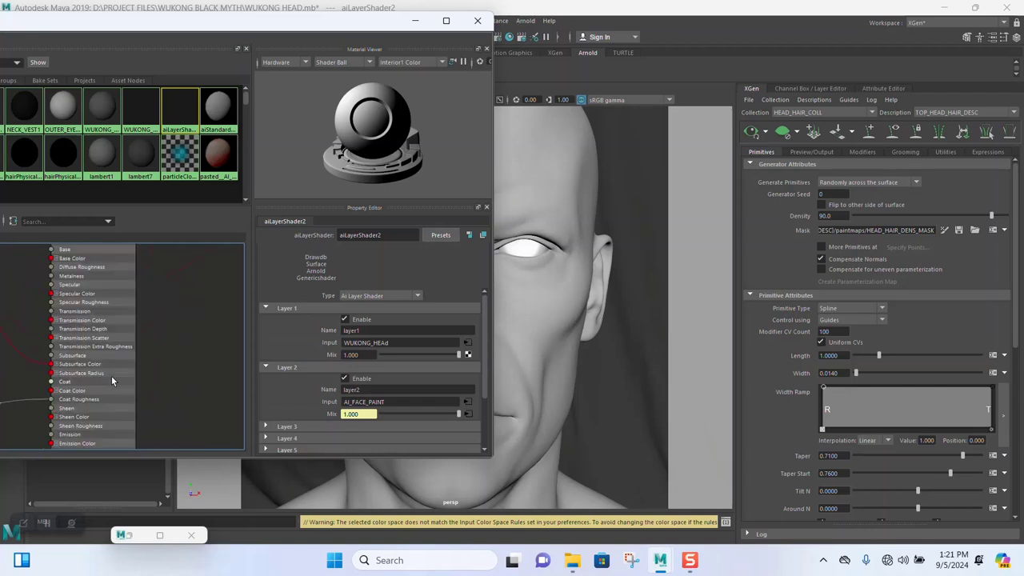
scroll(146, 340, "up", 3)
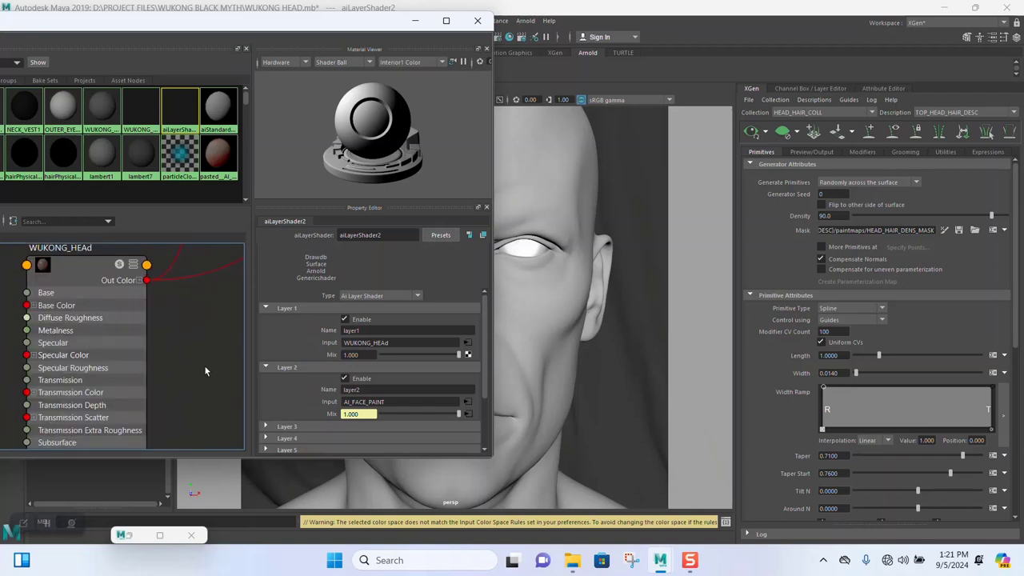
middle_click_drag(197, 370, 187, 389, "alt")
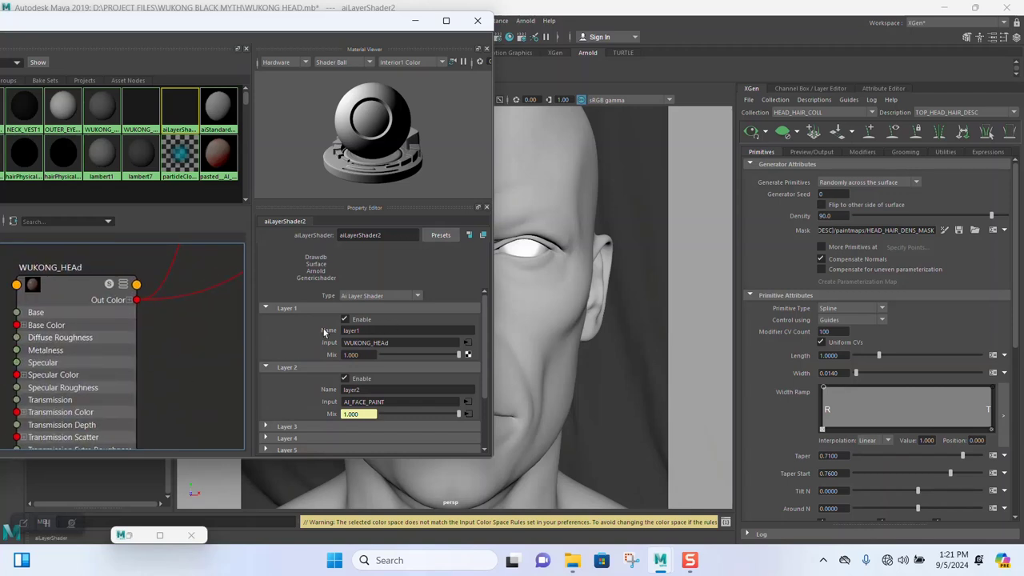
scroll(190, 368, "down", 4)
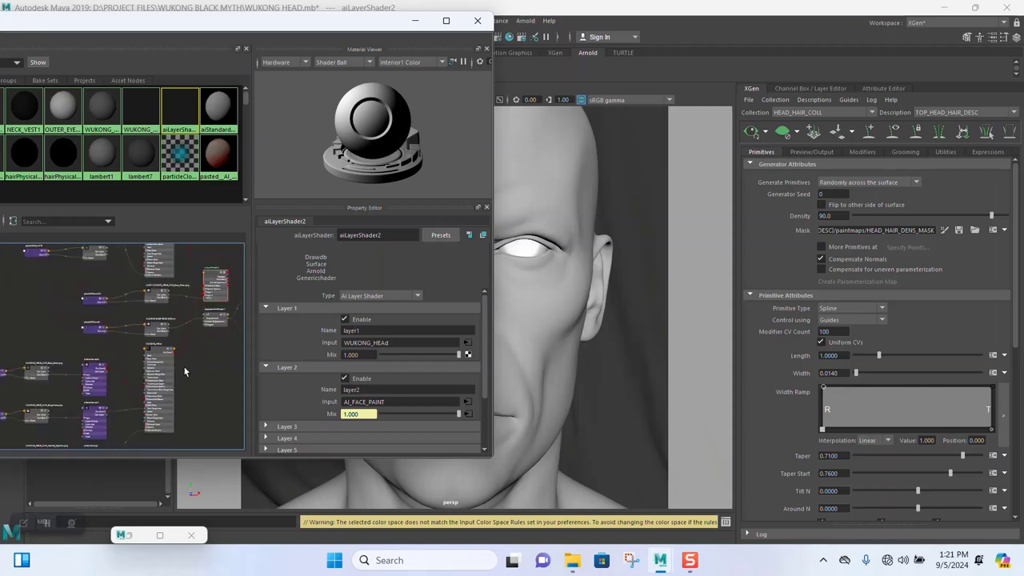
scroll(133, 334, "up", 2)
middle_click_drag(160, 326, 24, 308, "alt")
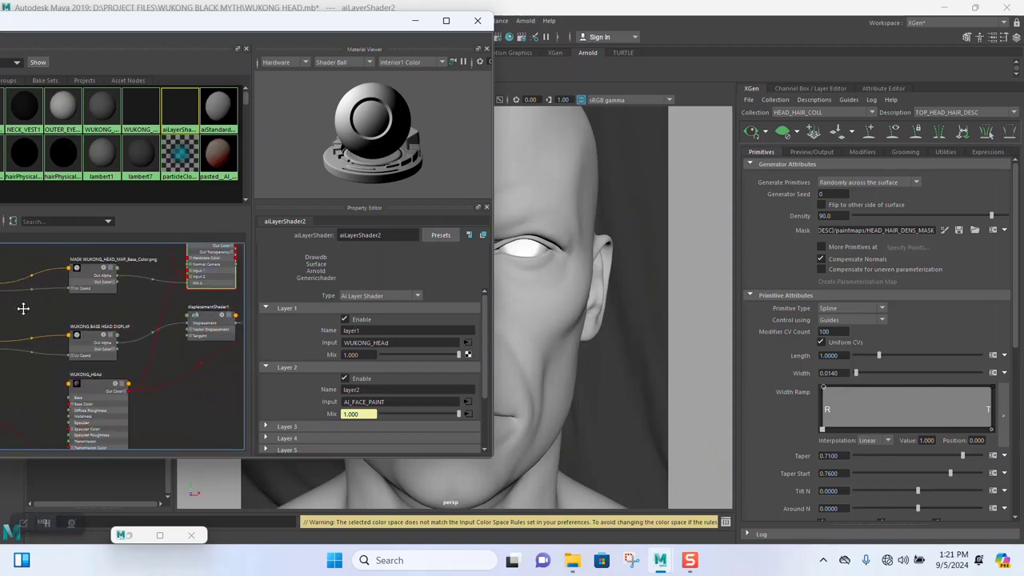
middle_click_drag(150, 309, 146, 347, "alt")
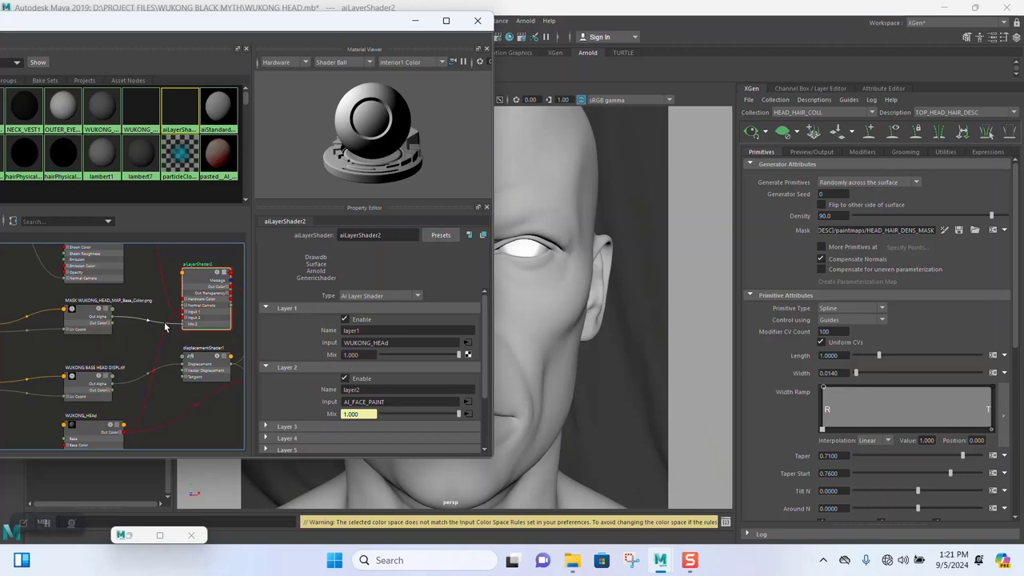
scroll(166, 326, "up", 3)
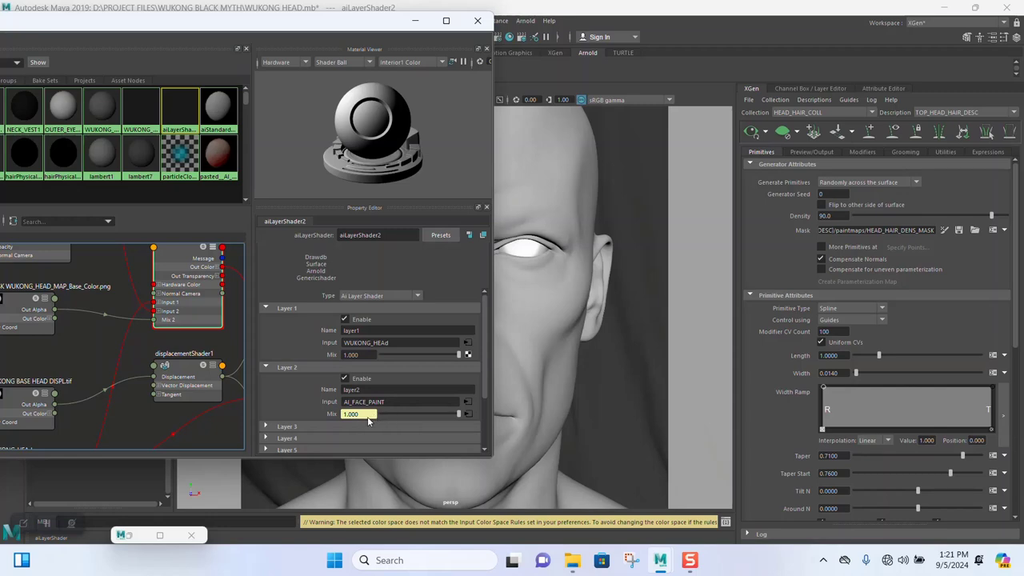
Select the WUKONG_MAIN_HEAD mesh and show its aiLayerShader2 material attributes in the Attribute Editor.
left_click(542, 158)
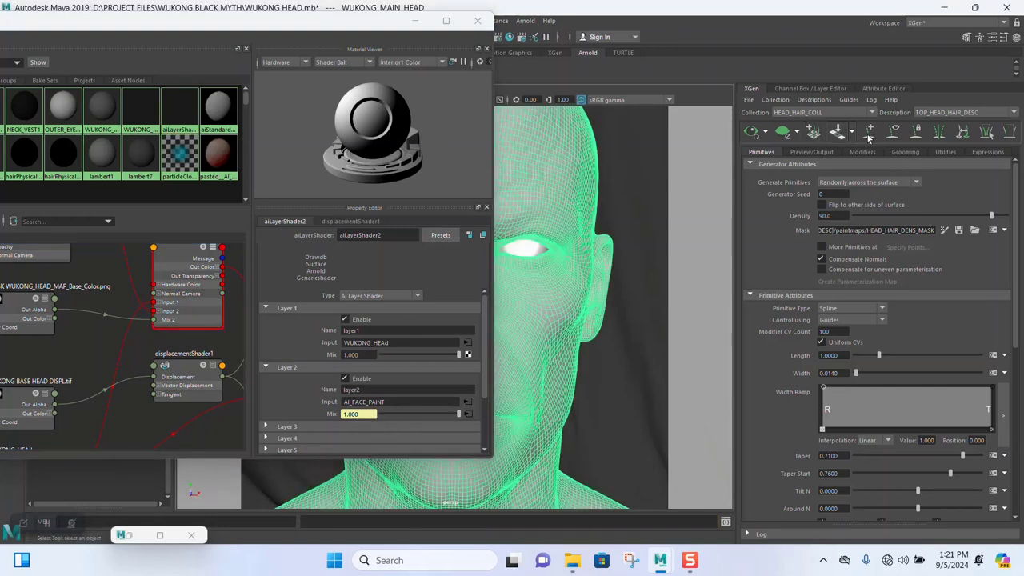
left_click(880, 88)
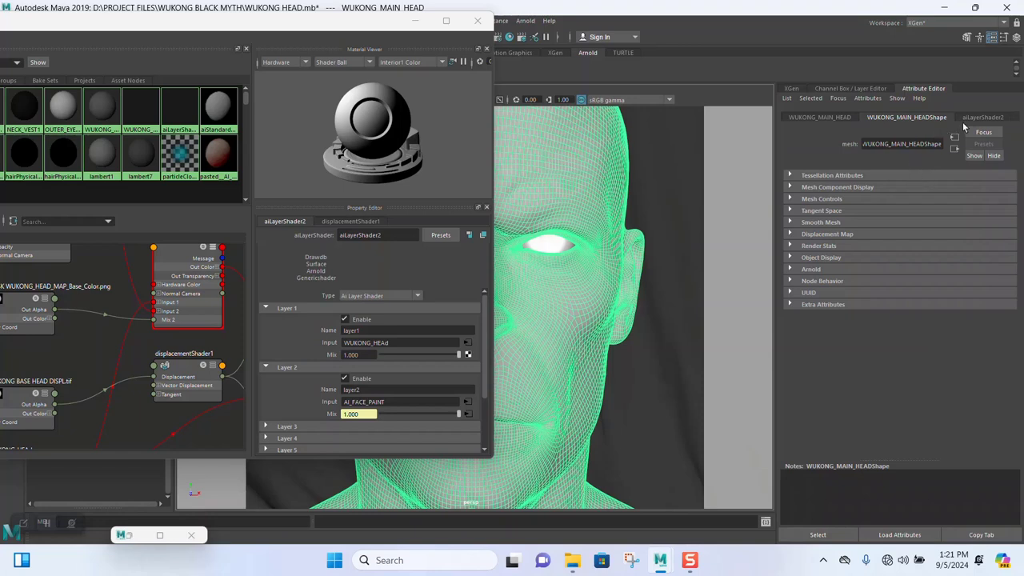
left_click(983, 118)
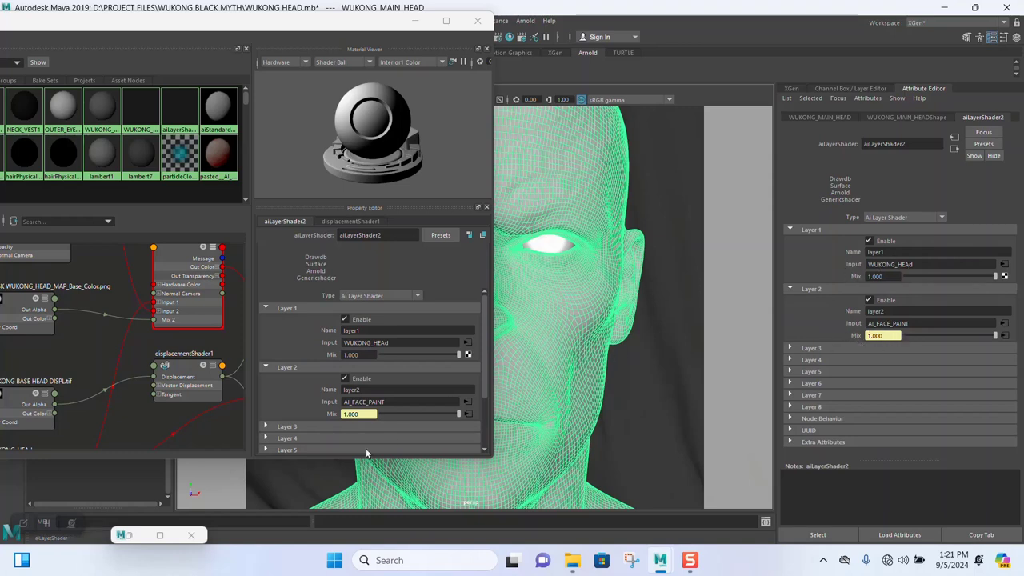
Bring up the Arnold RenderView, examine the rendered face paint around the mouth, chin, eyes and forehead, and minimize it.
left_click(158, 535)
scroll(447, 340, "down", 4)
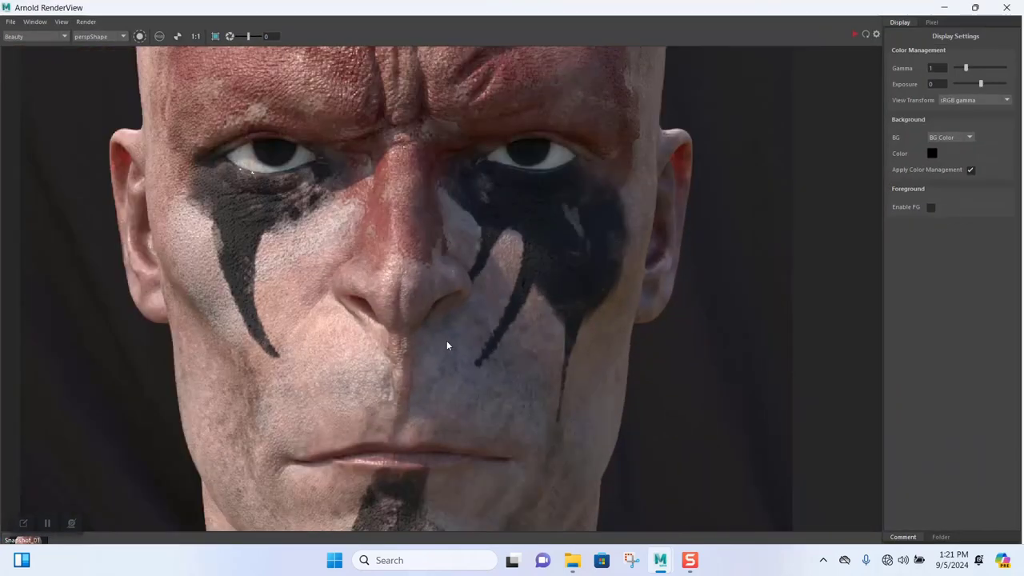
scroll(431, 312, "up", 4)
middle_click_drag(433, 254, 436, 194)
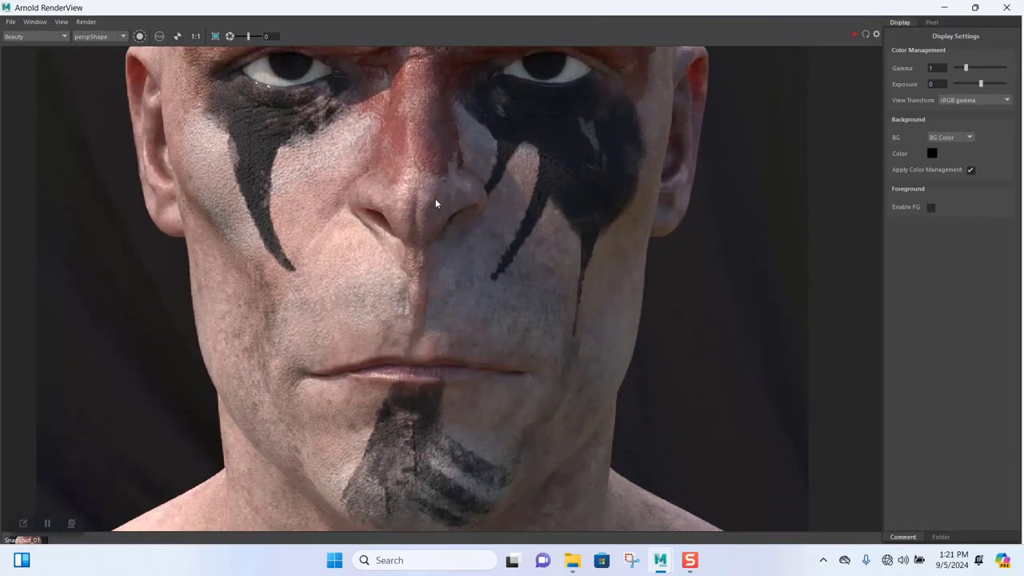
middle_click_drag(446, 354, 453, 282)
scroll(426, 360, "up", 3)
middle_click_drag(438, 204, 430, 295)
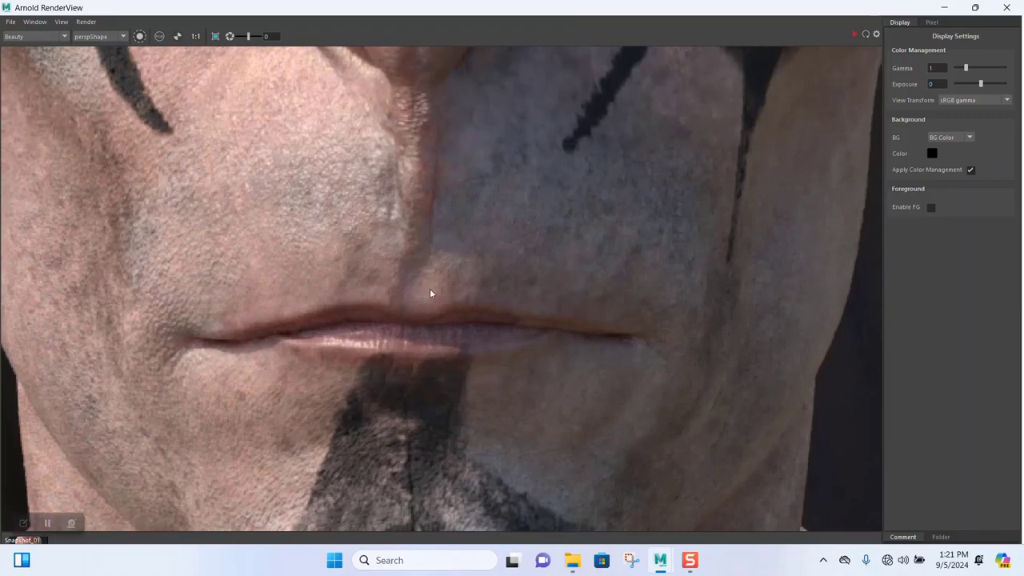
middle_click_drag(418, 184, 418, 344)
middle_click_drag(421, 149, 433, 270)
scroll(424, 360, "down", 5)
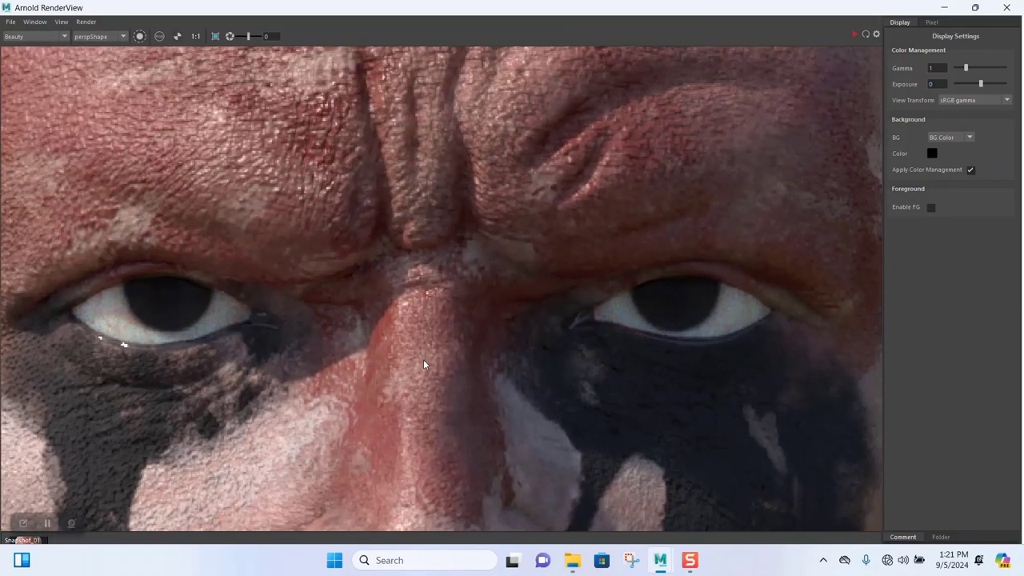
middle_click_drag(424, 358, 516, 283)
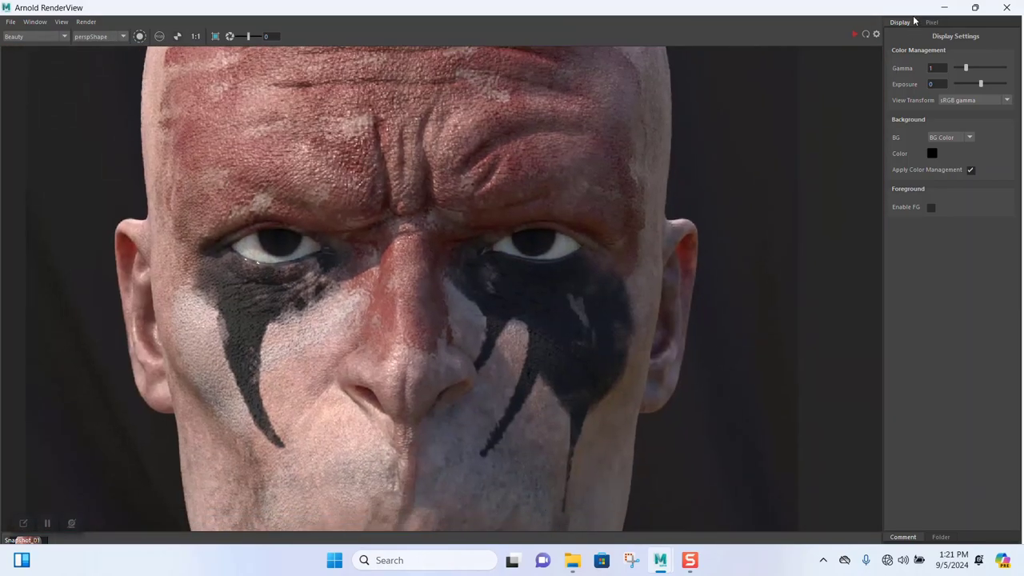
left_click(944, 8)
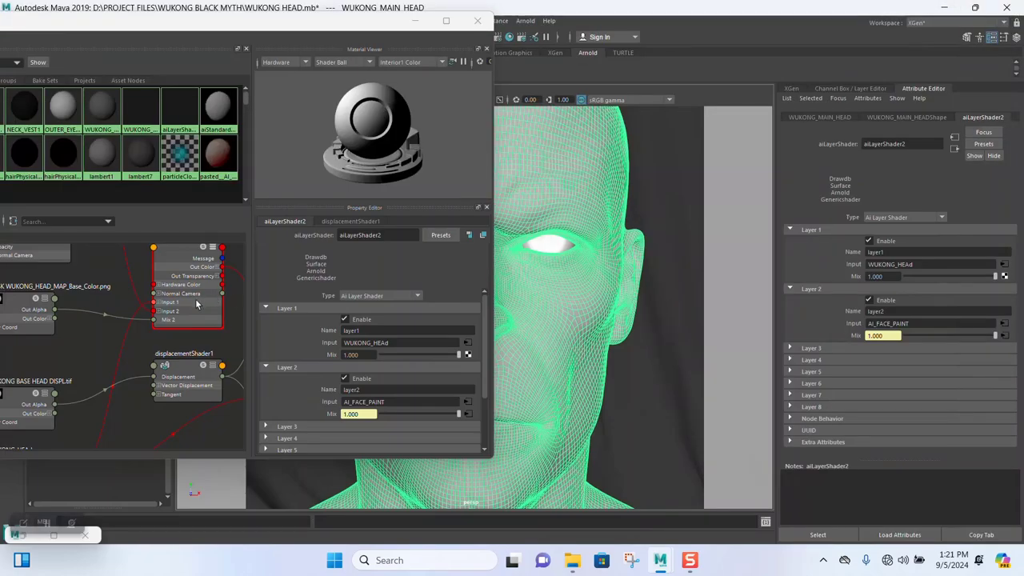
Maximize the Hypershade and move AI_FACE_PAINT's normal map nodes, from place2dTexture18 to aiNormalMap3, below the COLOUR base color texture.
middle_click_drag(94, 335, 157, 380)
left_click(447, 20)
scroll(433, 368, "down", 5)
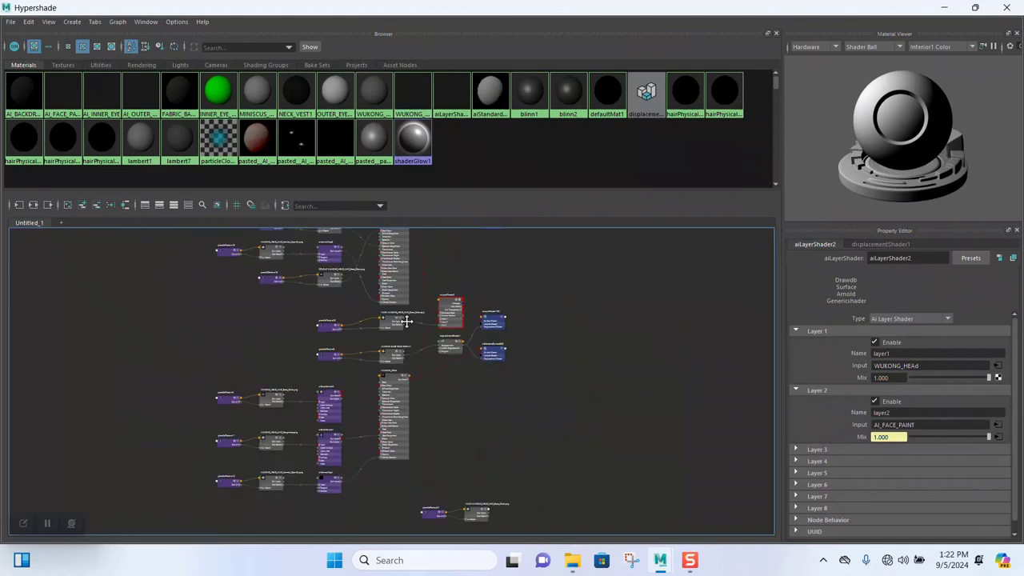
scroll(433, 367, "up", 5)
middle_click_drag(428, 430, 449, 402, "alt")
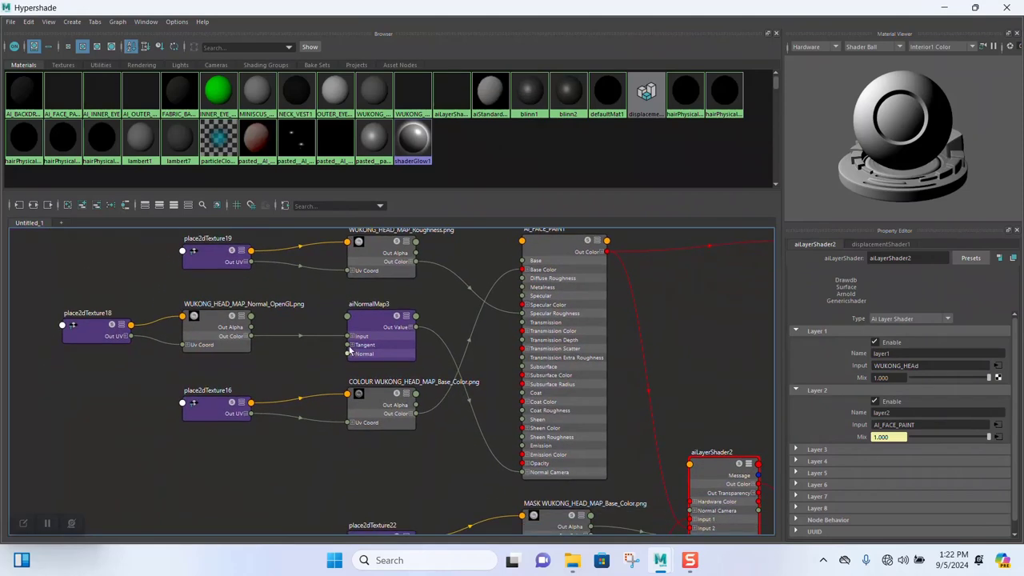
left_click_drag(436, 364, 112, 320)
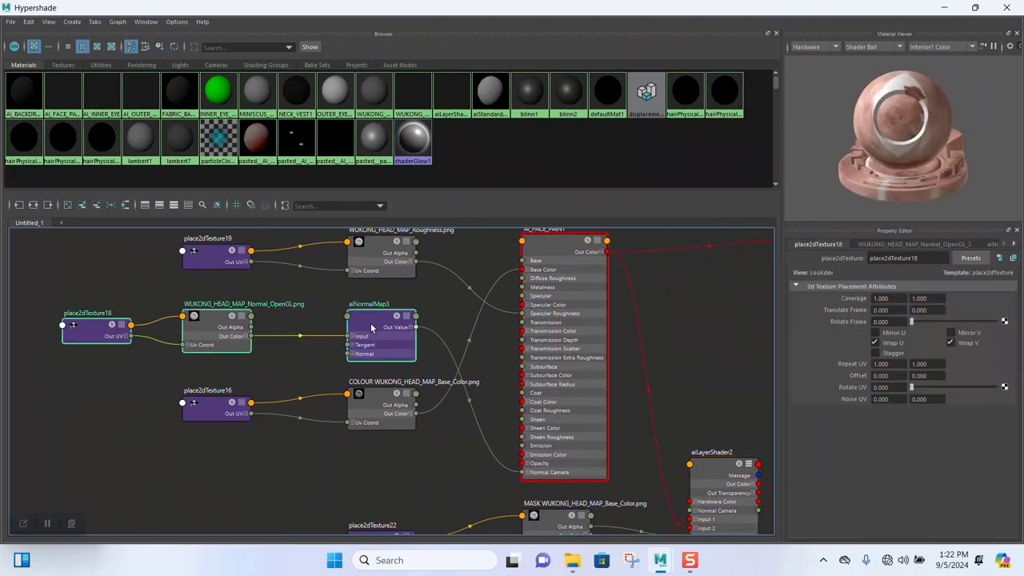
left_click_drag(372, 328, 377, 470)
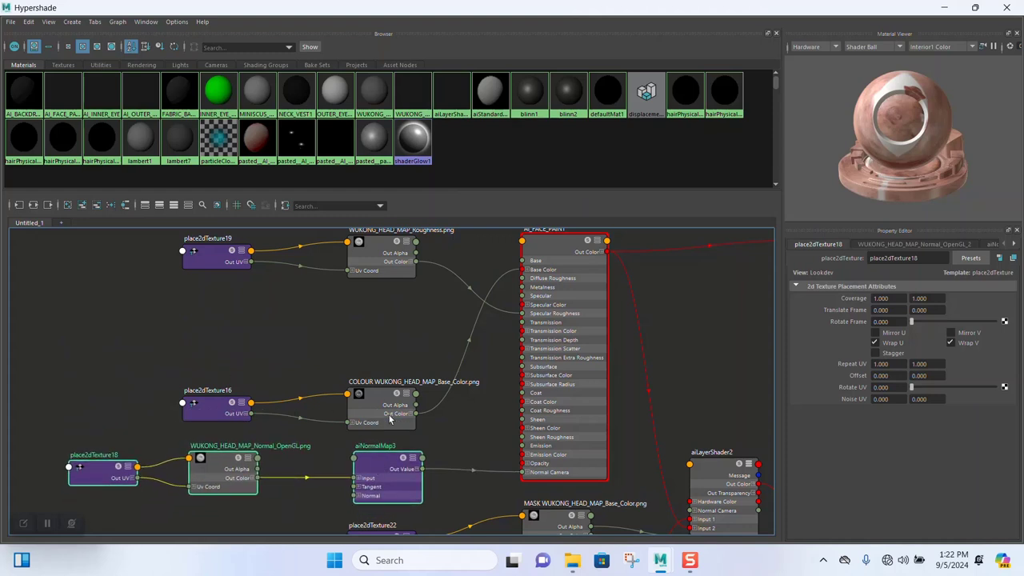
Place the COLOUR base color nodes above the roughness nodes and space the roughness and normal map nodes evenly beside AI_FACE_PAINT.
left_click_drag(391, 418, 383, 207)
middle_click_drag(298, 288, 287, 390, "alt")
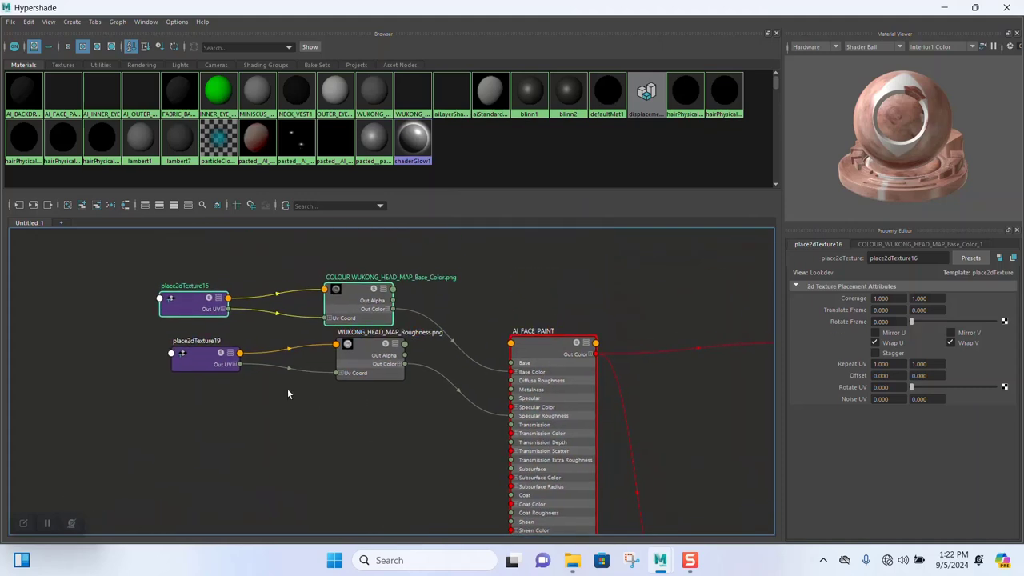
left_click_drag(372, 373, 365, 434)
middle_click_drag(407, 452, 406, 339, "alt")
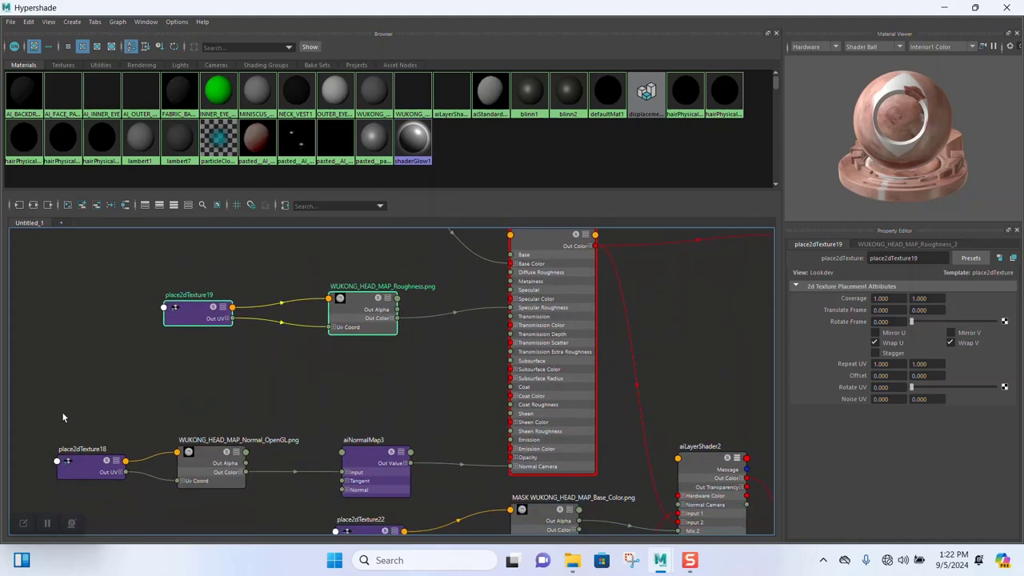
left_click_drag(389, 486, 398, 445)
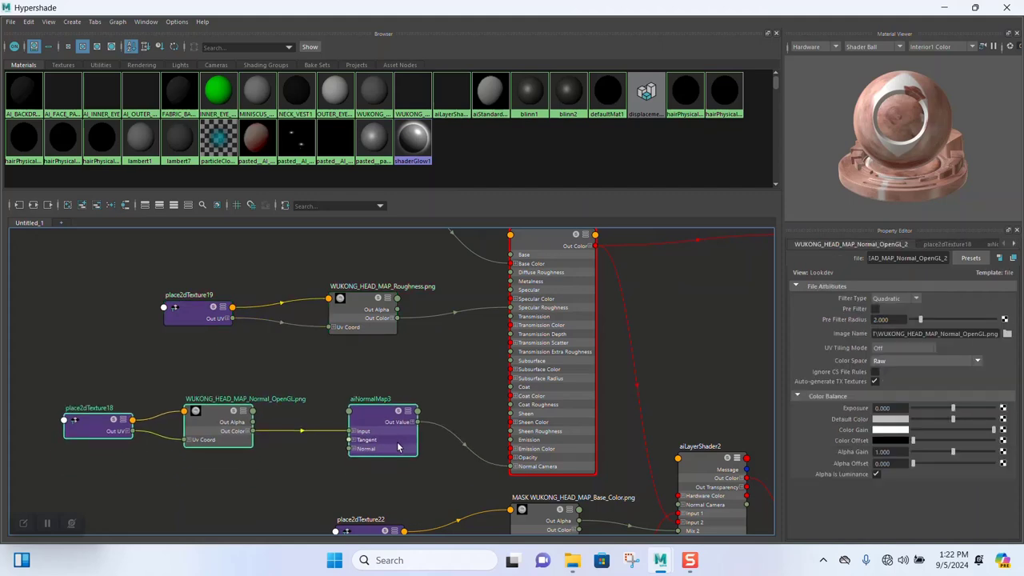
Examine the mask, displacement and WUKONG_HEAd texture branches of the network, ending at the tidied AI_FACE_PAINT inputs.
middle_click_drag(428, 484, 416, 313, "alt")
middle_click_drag(427, 425, 397, 327, "alt")
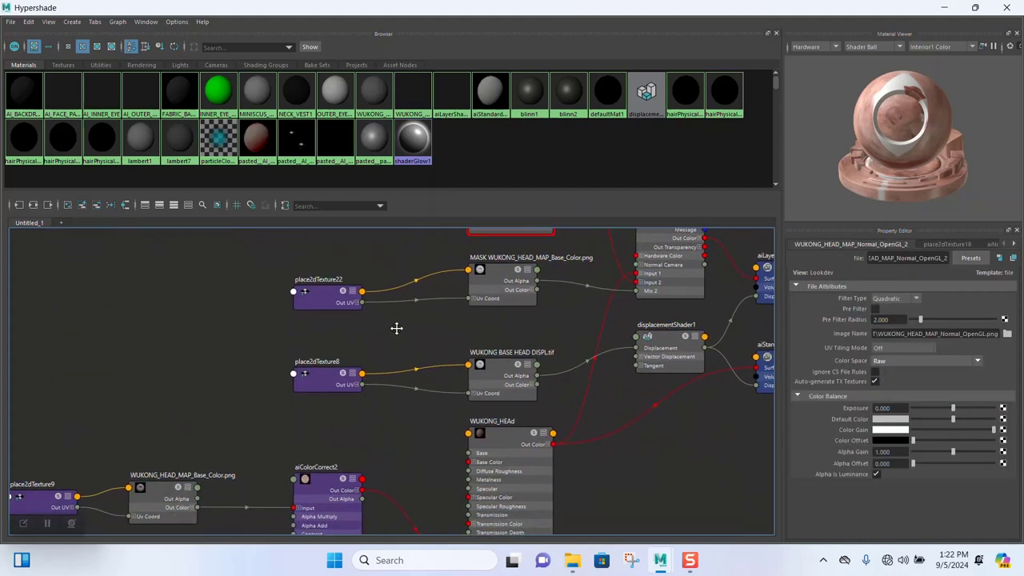
middle_click_drag(420, 436, 448, 288, "alt")
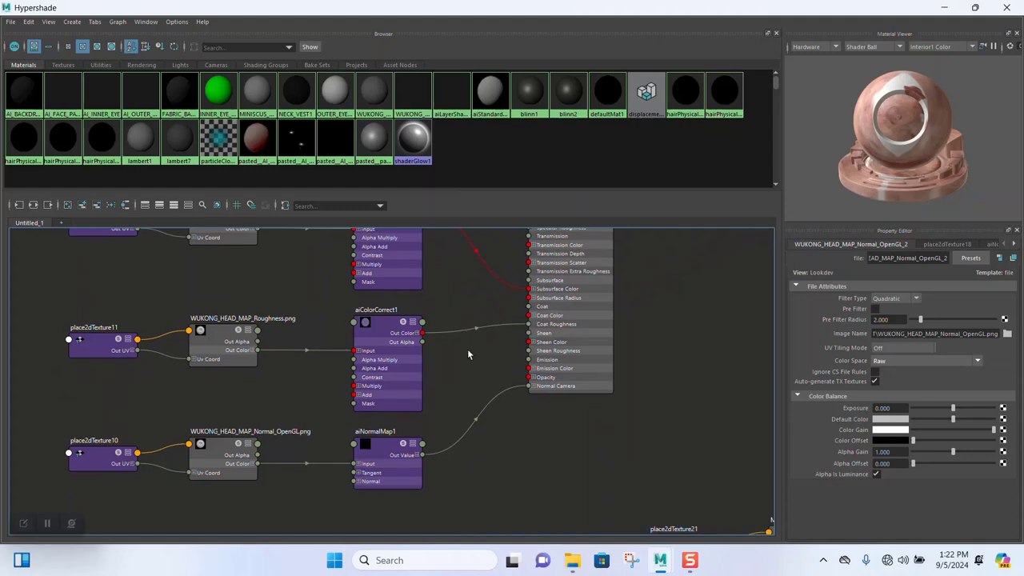
middle_click_drag(460, 341, 406, 573, "alt")
middle_click_drag(293, 365, 397, 572, "alt")
middle_click_drag(381, 407, 261, 519, "alt")
middle_click_drag(494, 288, 381, 402, "alt")
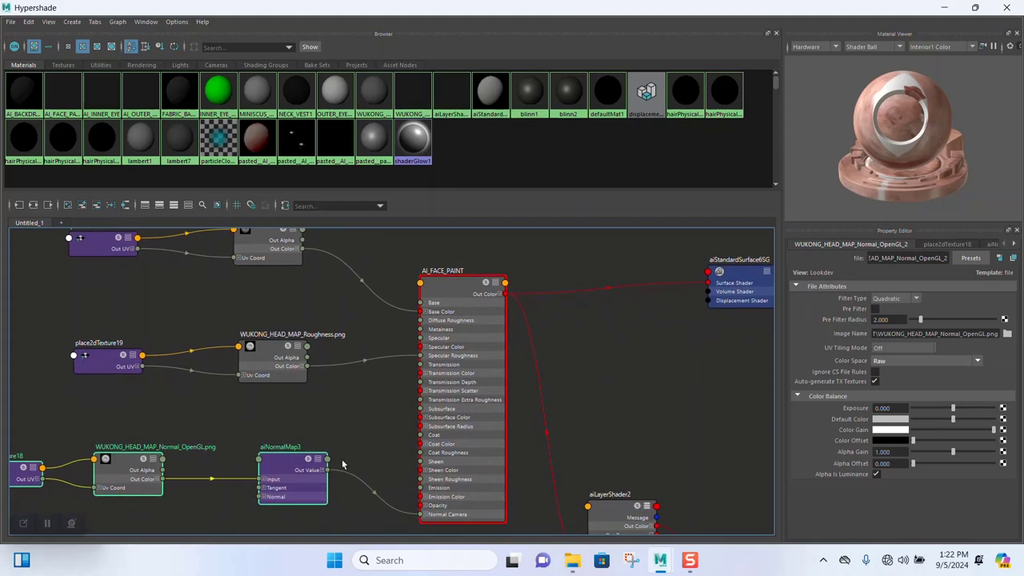
Select aiNormalMap3 and examine its Out Value connection to AI_FACE_PAINT's Normal Camera input and its attributes.
middle_click_drag(342, 464, 366, 382, "alt")
scroll(387, 398, "up", 3)
middle_click_drag(423, 435, 400, 372, "alt")
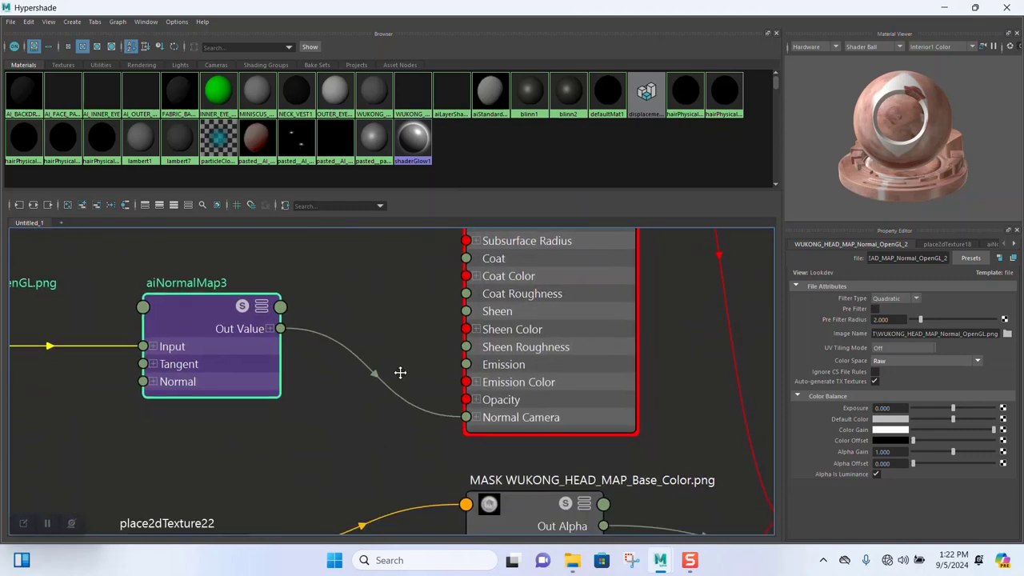
middle_click_drag(387, 438, 376, 422, "alt")
left_click(218, 329)
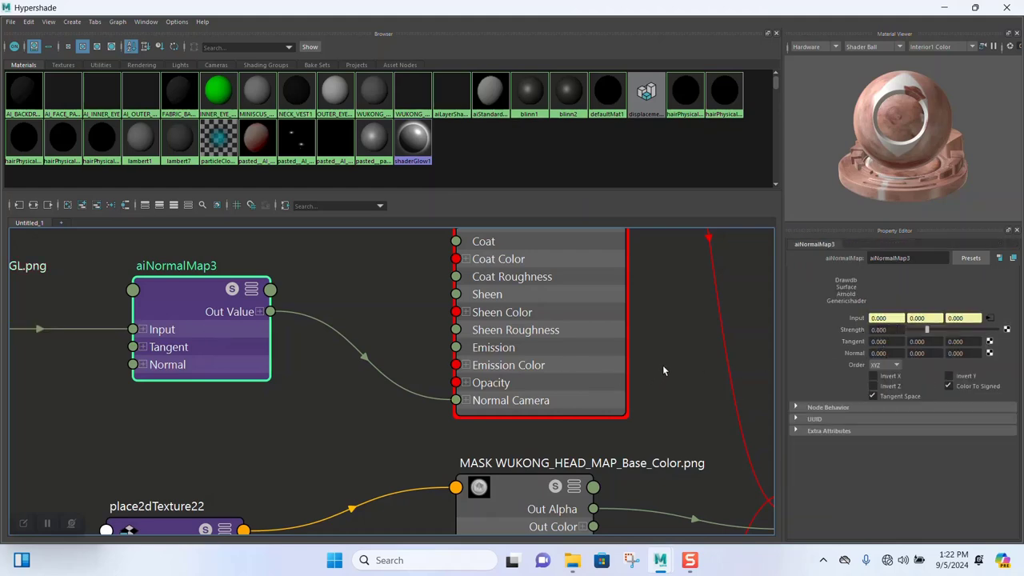
Examine how the MASK base color texture's Out Alpha feeds Mix 2 of aiLayerShader2, selecting the mask file node to view its attributes.
middle_click_drag(662, 365, 513, 318, "alt")
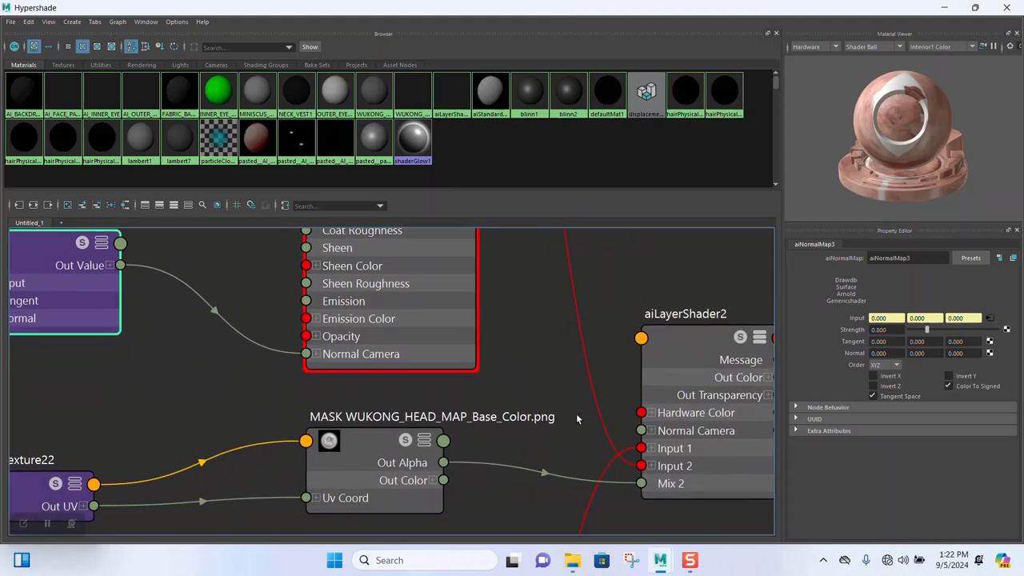
scroll(576, 413, "down", 5)
scroll(542, 427, "up", 7)
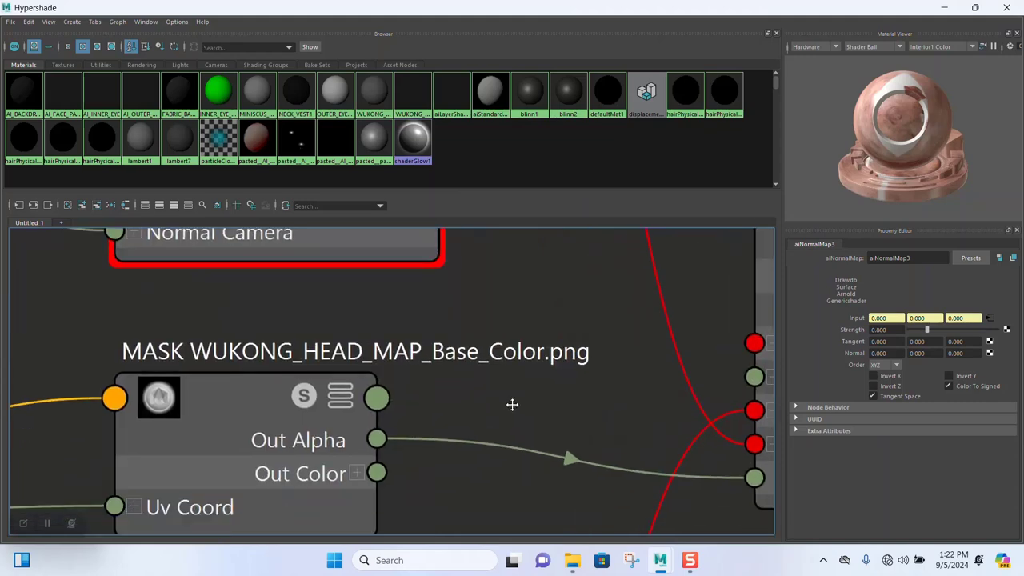
middle_click_drag(501, 472, 492, 432, "alt")
scroll(376, 416, "down", 3)
left_click(301, 336)
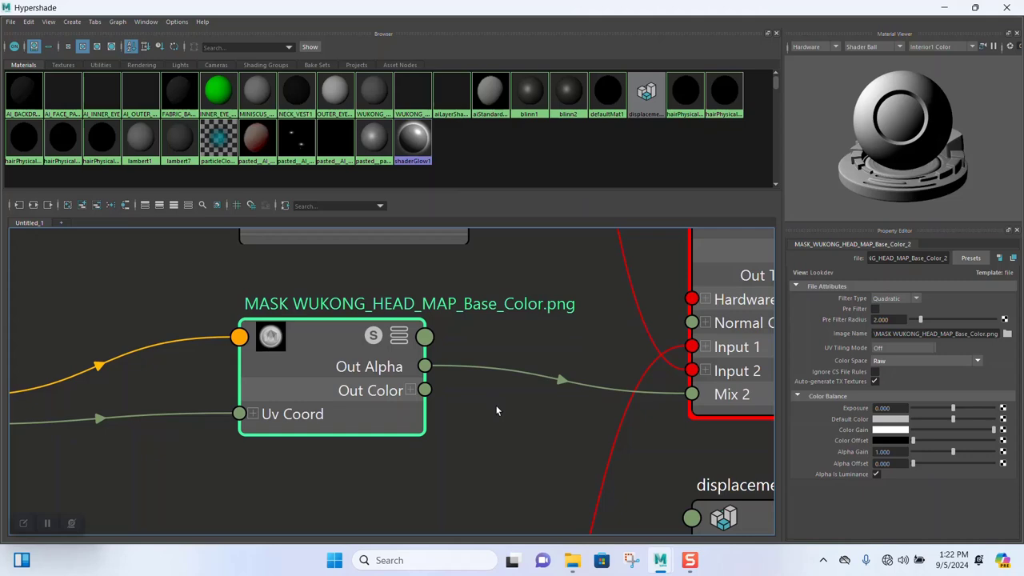
scroll(498, 411, "down", 5)
scroll(509, 418, "up", 1)
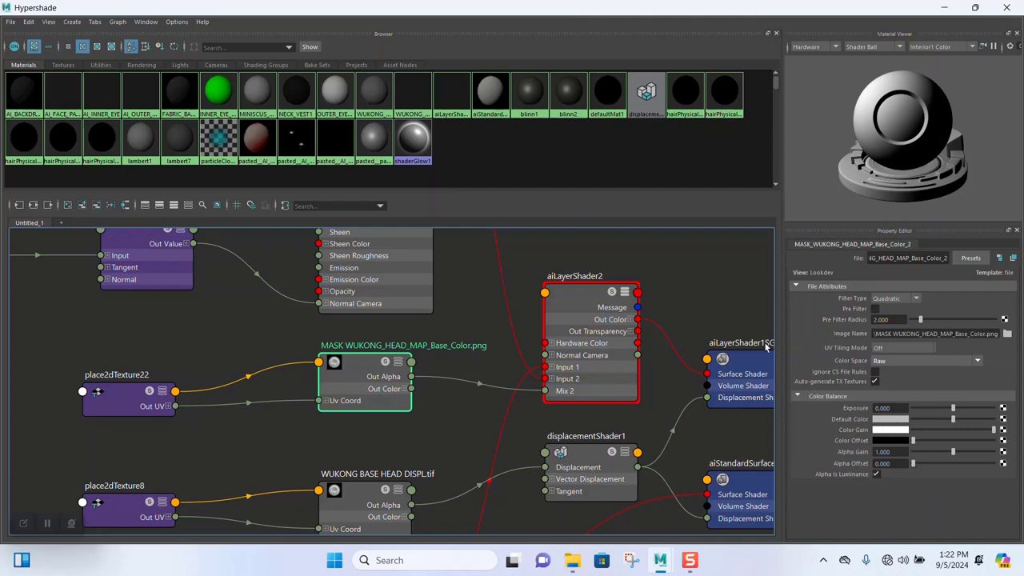
Minimize the Hypershade, bring up the Arnold RenderView with the whole face in view, and restore it to a smaller floating window.
left_click(943, 10)
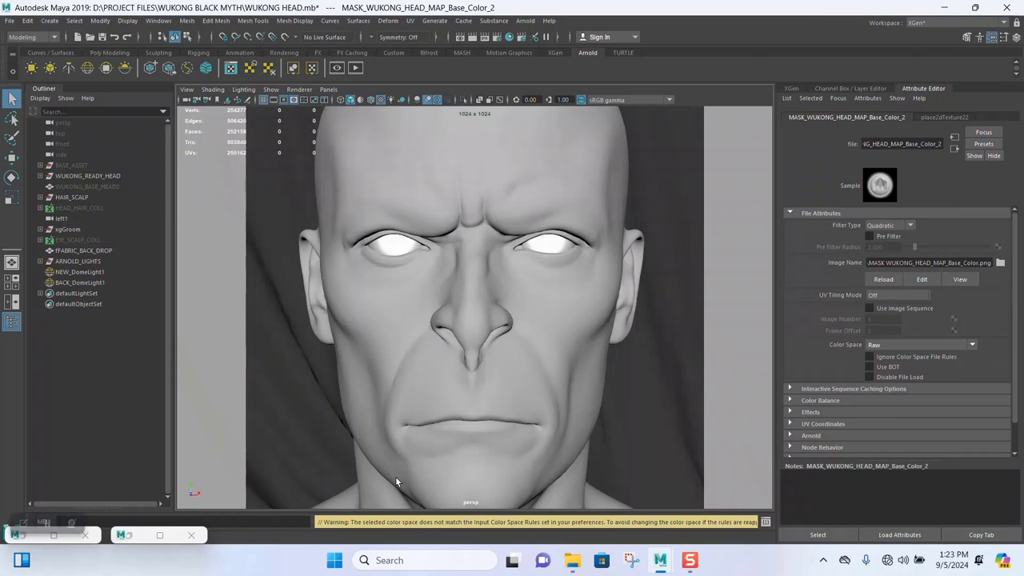
left_click(153, 536)
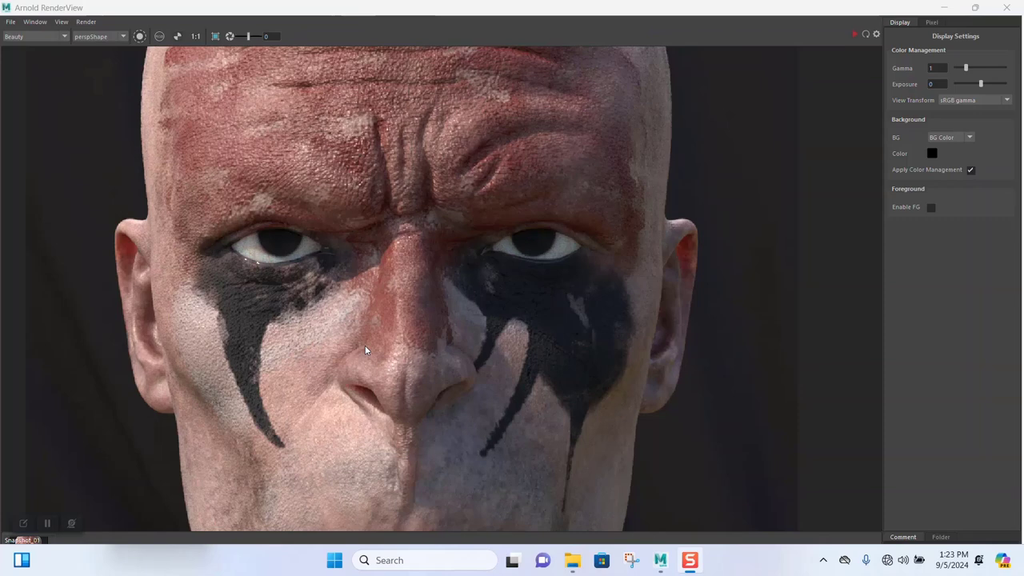
scroll(369, 344, "down", 2)
middle_click_drag(419, 324, 435, 256)
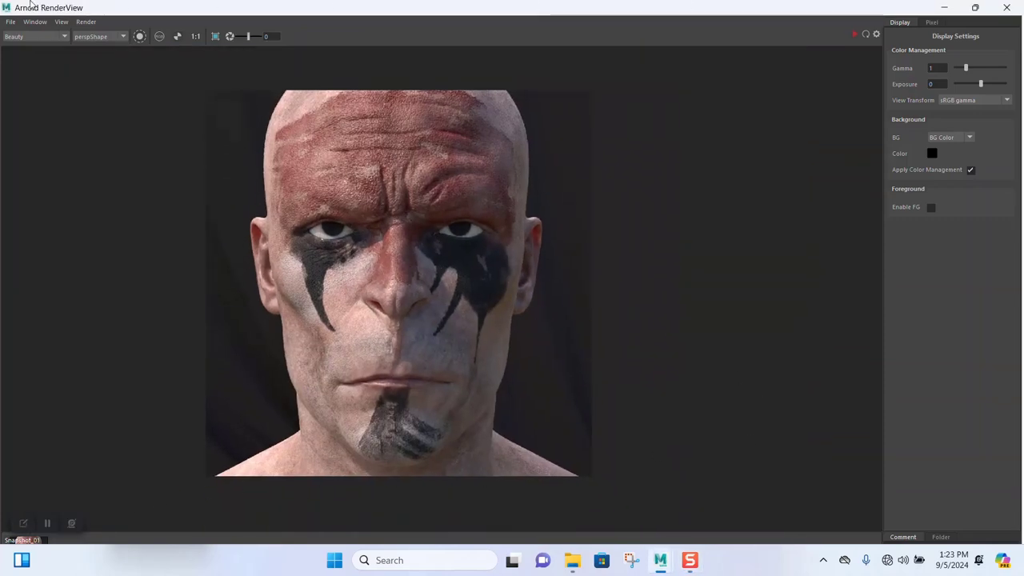
left_click_drag(30, 6, 92, 9)
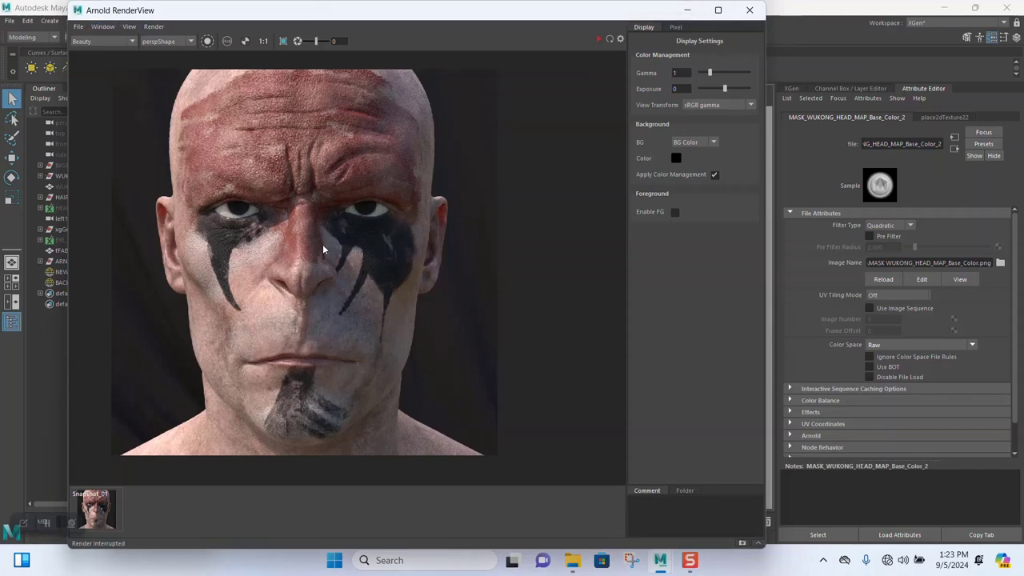
Examine the rendered face paint around the eyes, nose, mouth and chin at close range.
scroll(322, 245, "up", 2)
scroll(323, 245, "up", 2)
middle_click_drag(322, 245, 365, 233)
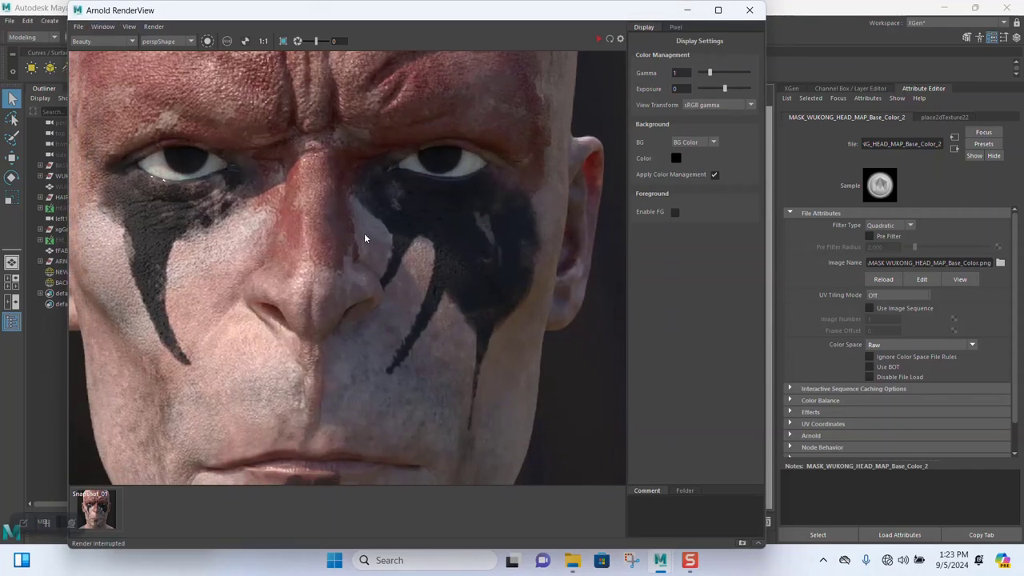
scroll(260, 259, "down", 2)
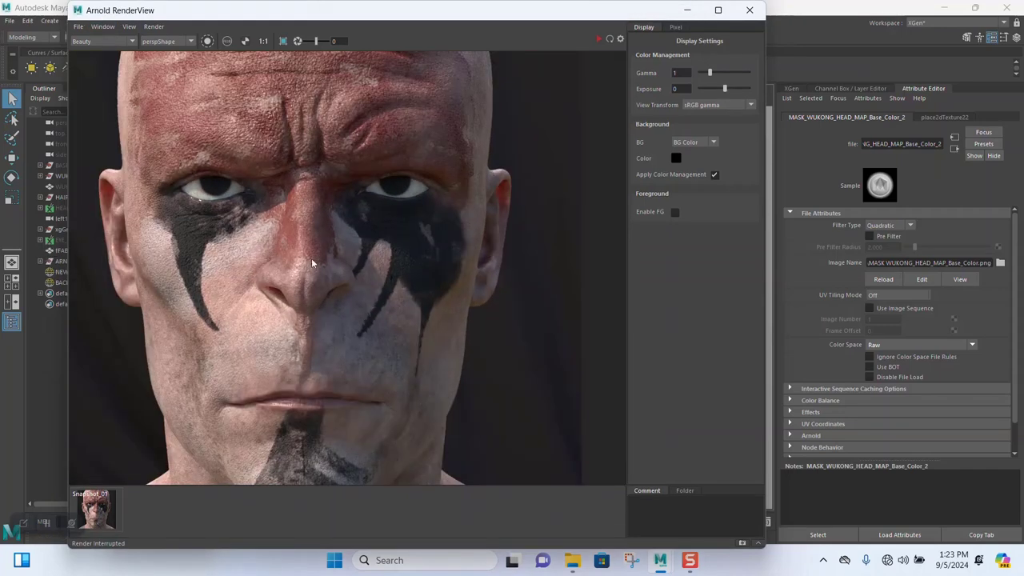
scroll(348, 290, "up", 5)
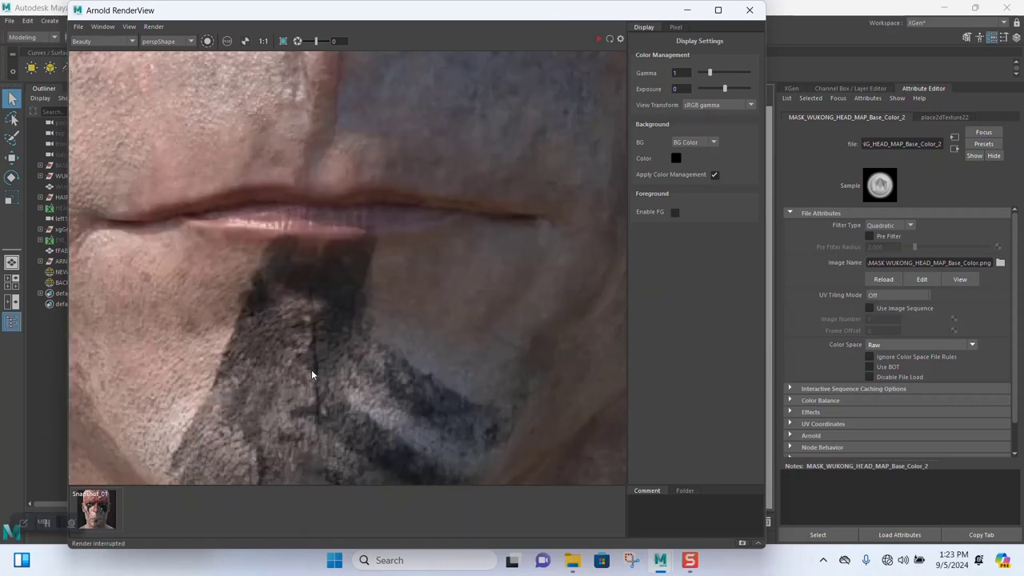
scroll(327, 334, "down", 2)
middle_click_drag(332, 319, 316, 373)
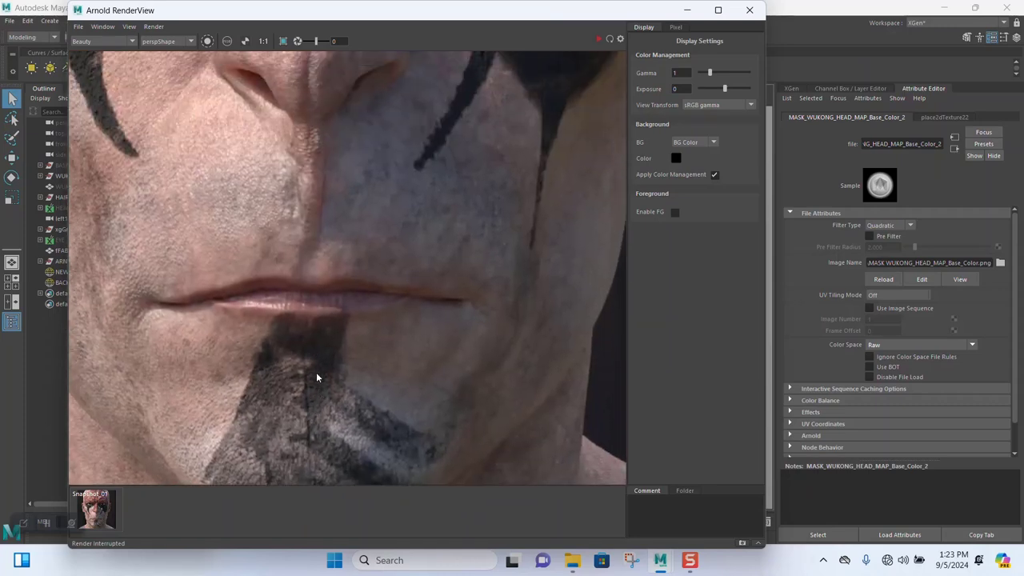
middle_click_drag(342, 305, 369, 251)
middle_click_drag(320, 228, 316, 377)
middle_click_drag(324, 192, 316, 372)
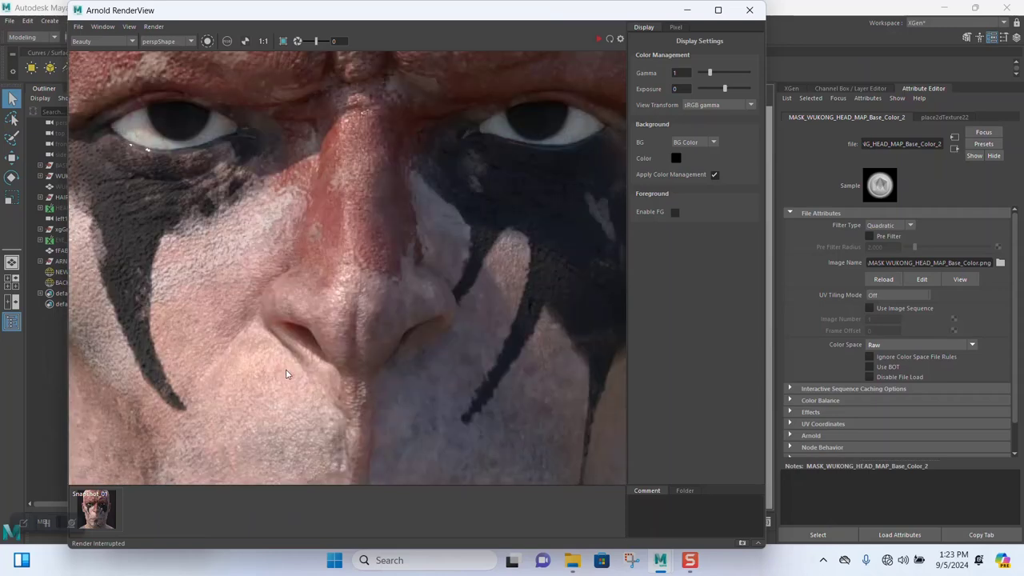
scroll(316, 344, "down", 3)
middle_click_drag(327, 272, 326, 187)
middle_click_drag(352, 348, 352, 189)
scroll(298, 240, "up", 3)
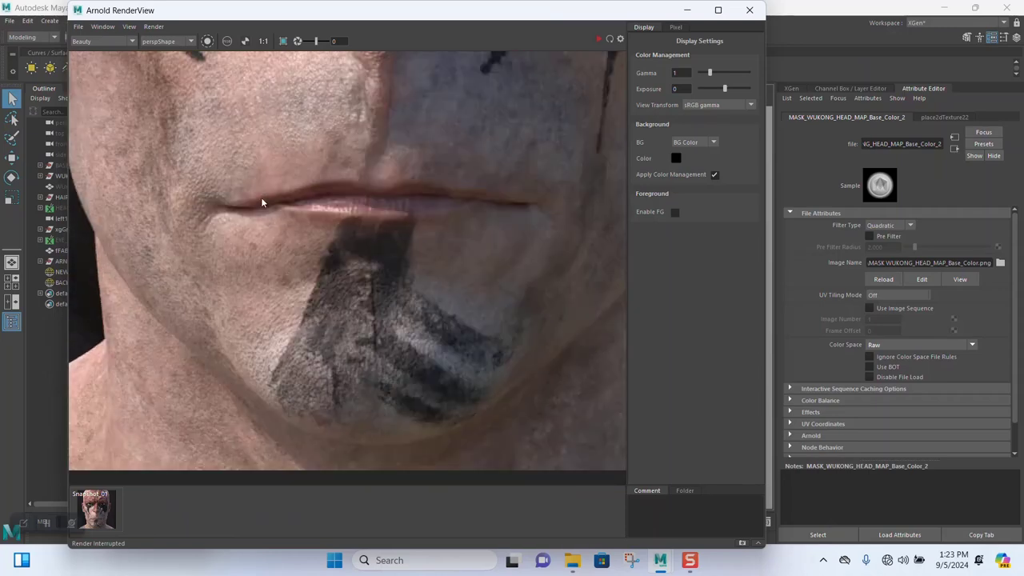
Inspect the red paint and skin wrinkles on the rendered forehead and brow.
middle_click_drag(261, 197, 368, 374)
middle_click_drag(326, 177, 321, 233)
middle_click_drag(379, 188, 282, 211)
middle_click_drag(395, 270, 360, 465)
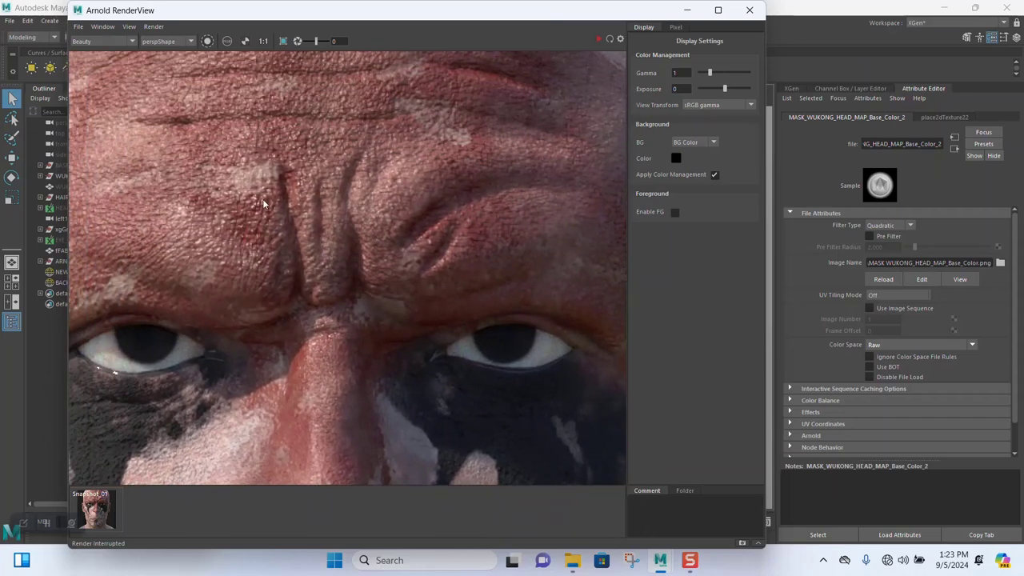
middle_click_drag(293, 200, 338, 215)
middle_click_drag(380, 258, 350, 240)
scroll(349, 240, "down", 3)
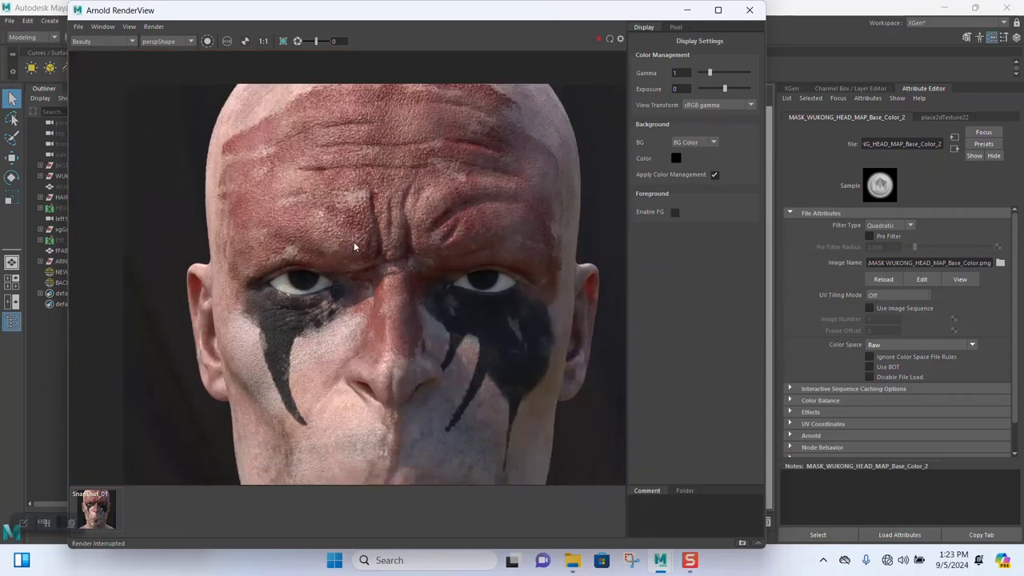
Examine the skin bumps and paint edges on the cheek beside the nose, ending with an overall check of the rendered face.
middle_click_drag(377, 298, 322, 176)
scroll(246, 211, "up", 2)
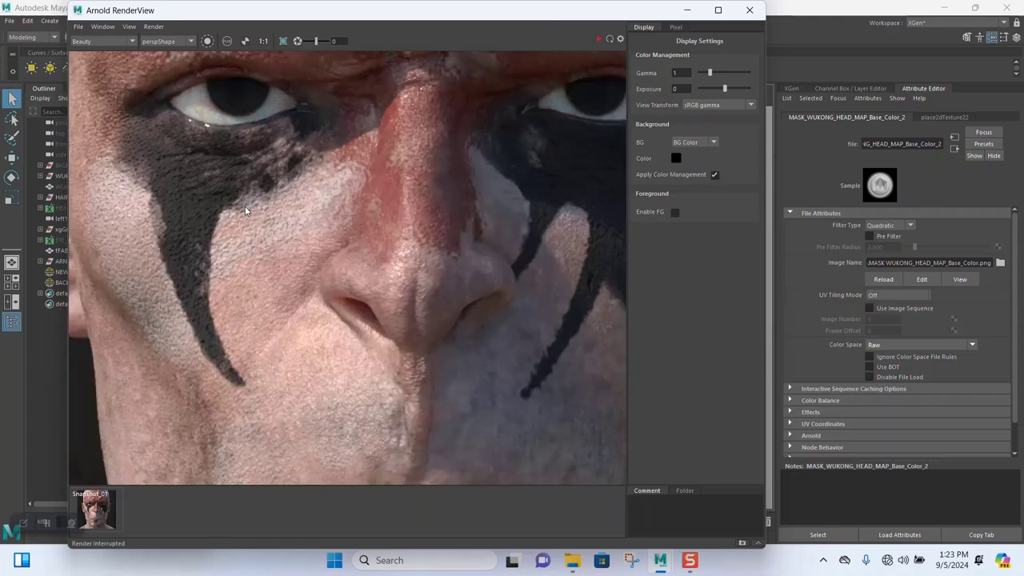
scroll(236, 224, "up", 2)
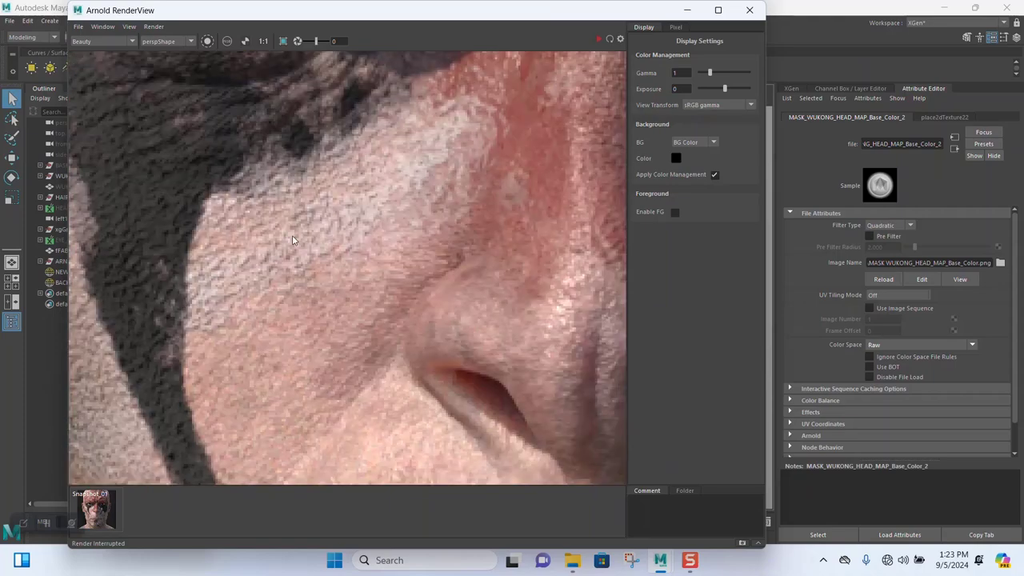
scroll(292, 240, "down", 2)
middle_click_drag(412, 136, 334, 248)
scroll(332, 253, "down", 3)
middle_click_drag(348, 285, 344, 266)
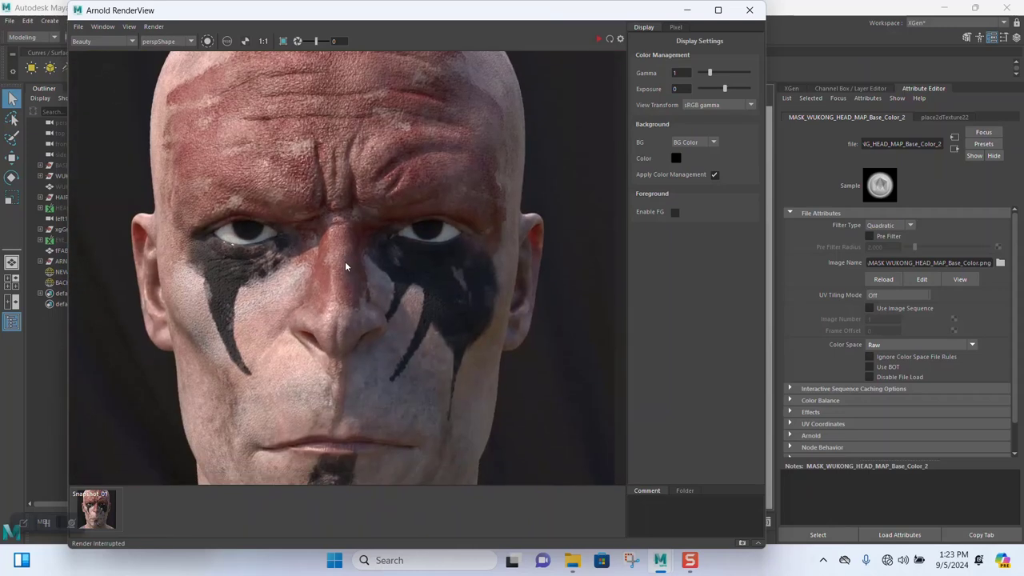
middle_click_drag(231, 380, 262, 333)
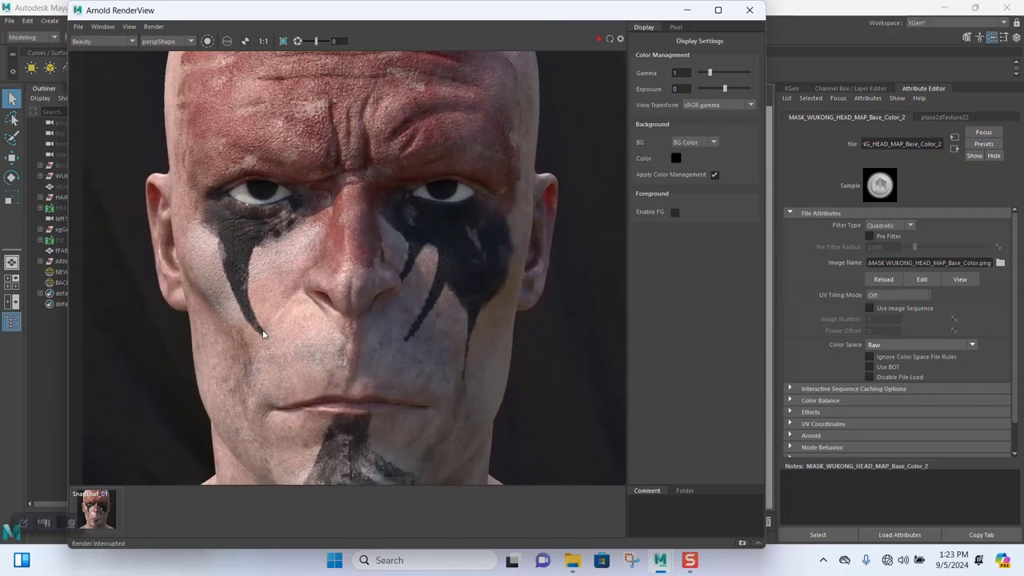
mouse_move(334, 330)
middle_mouse_down()
mouse_move(340, 264)
mouse_move(344, 337)
middle_mouse_up()
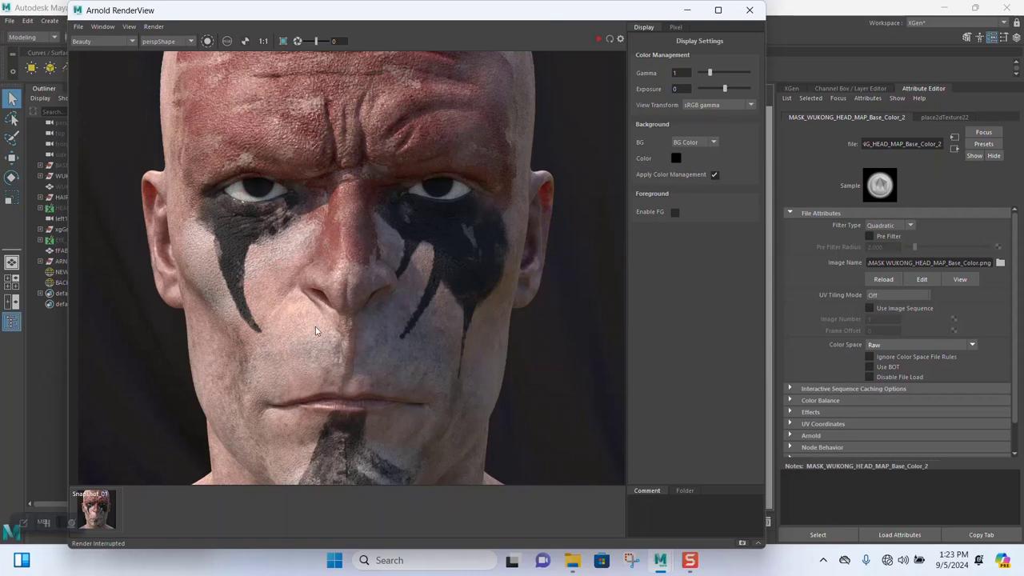
middle_click_drag(336, 323, 340, 298)
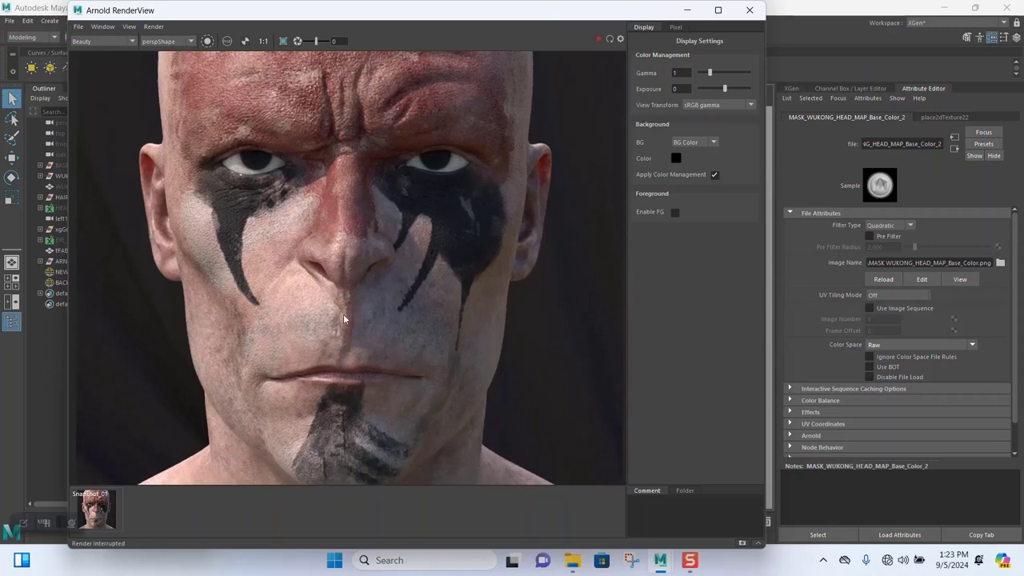